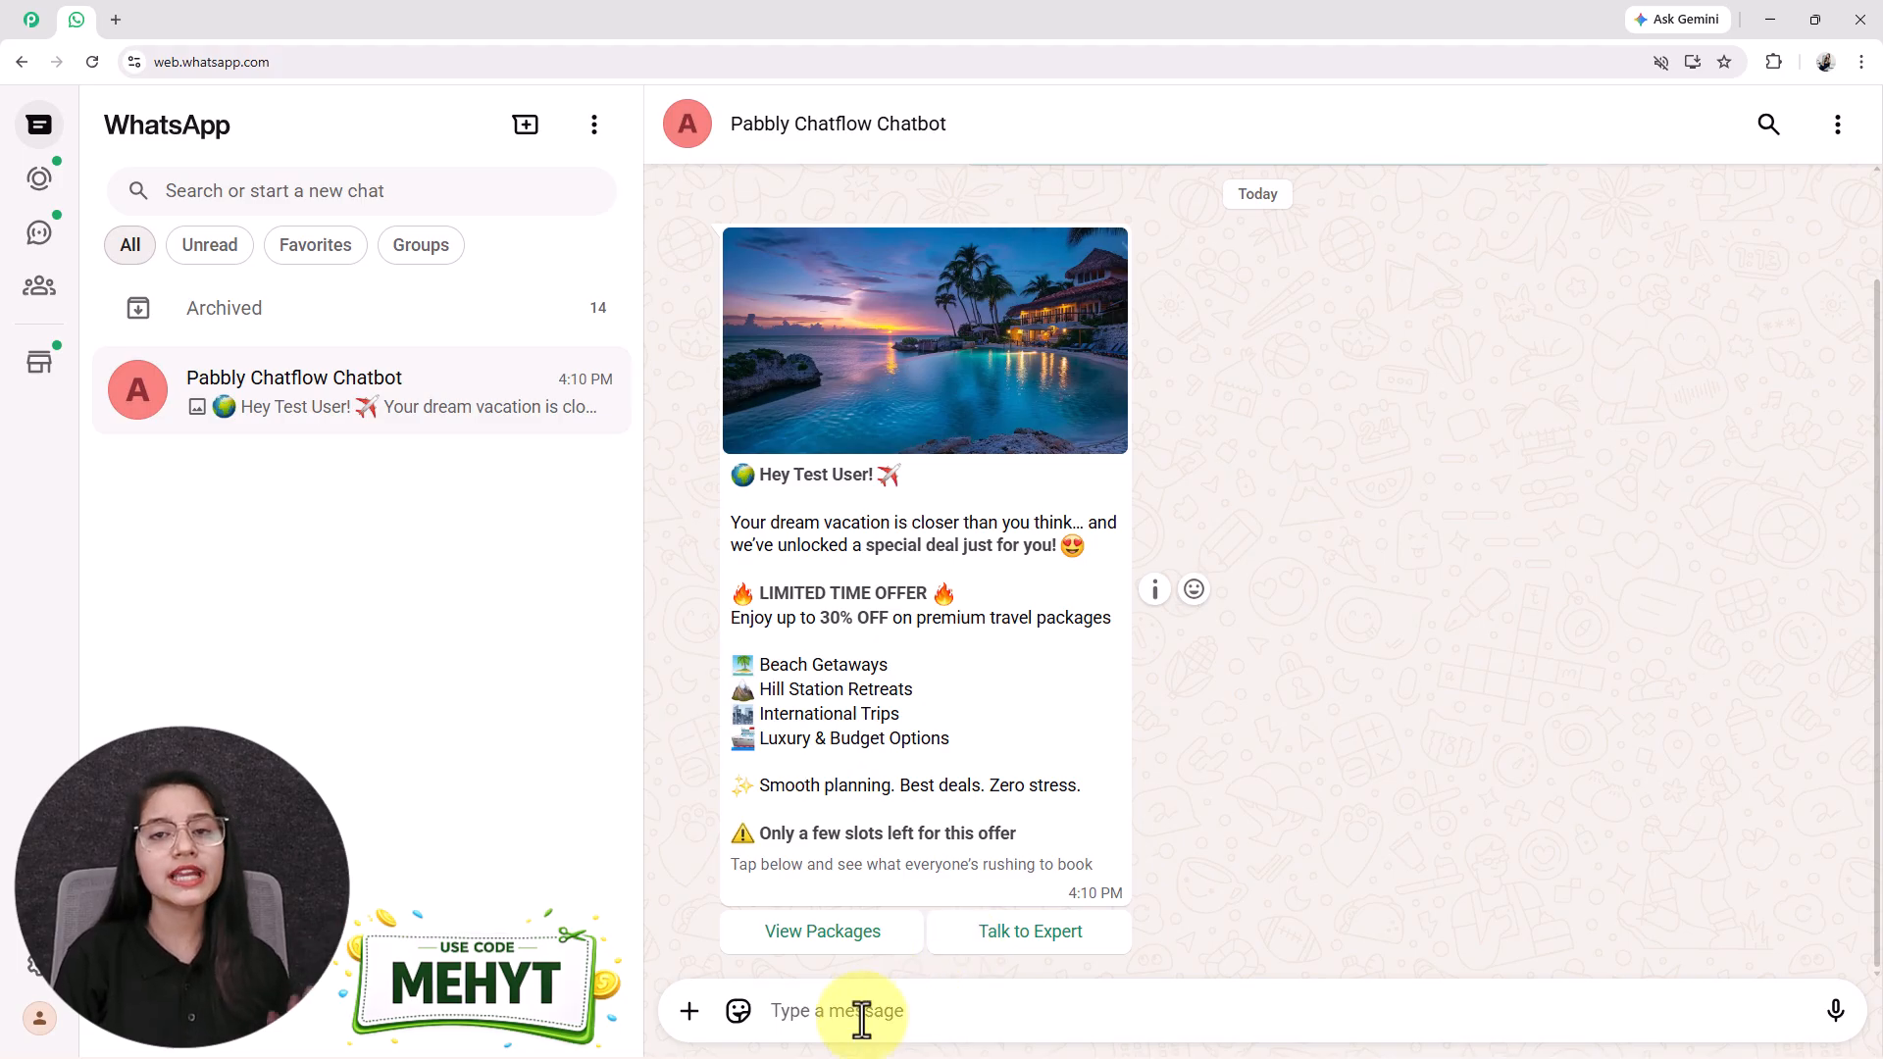
- Reply View Packages to the Pabbly Chatflow Chatbot's offer and send International as the destination type
left_click(795, 932)
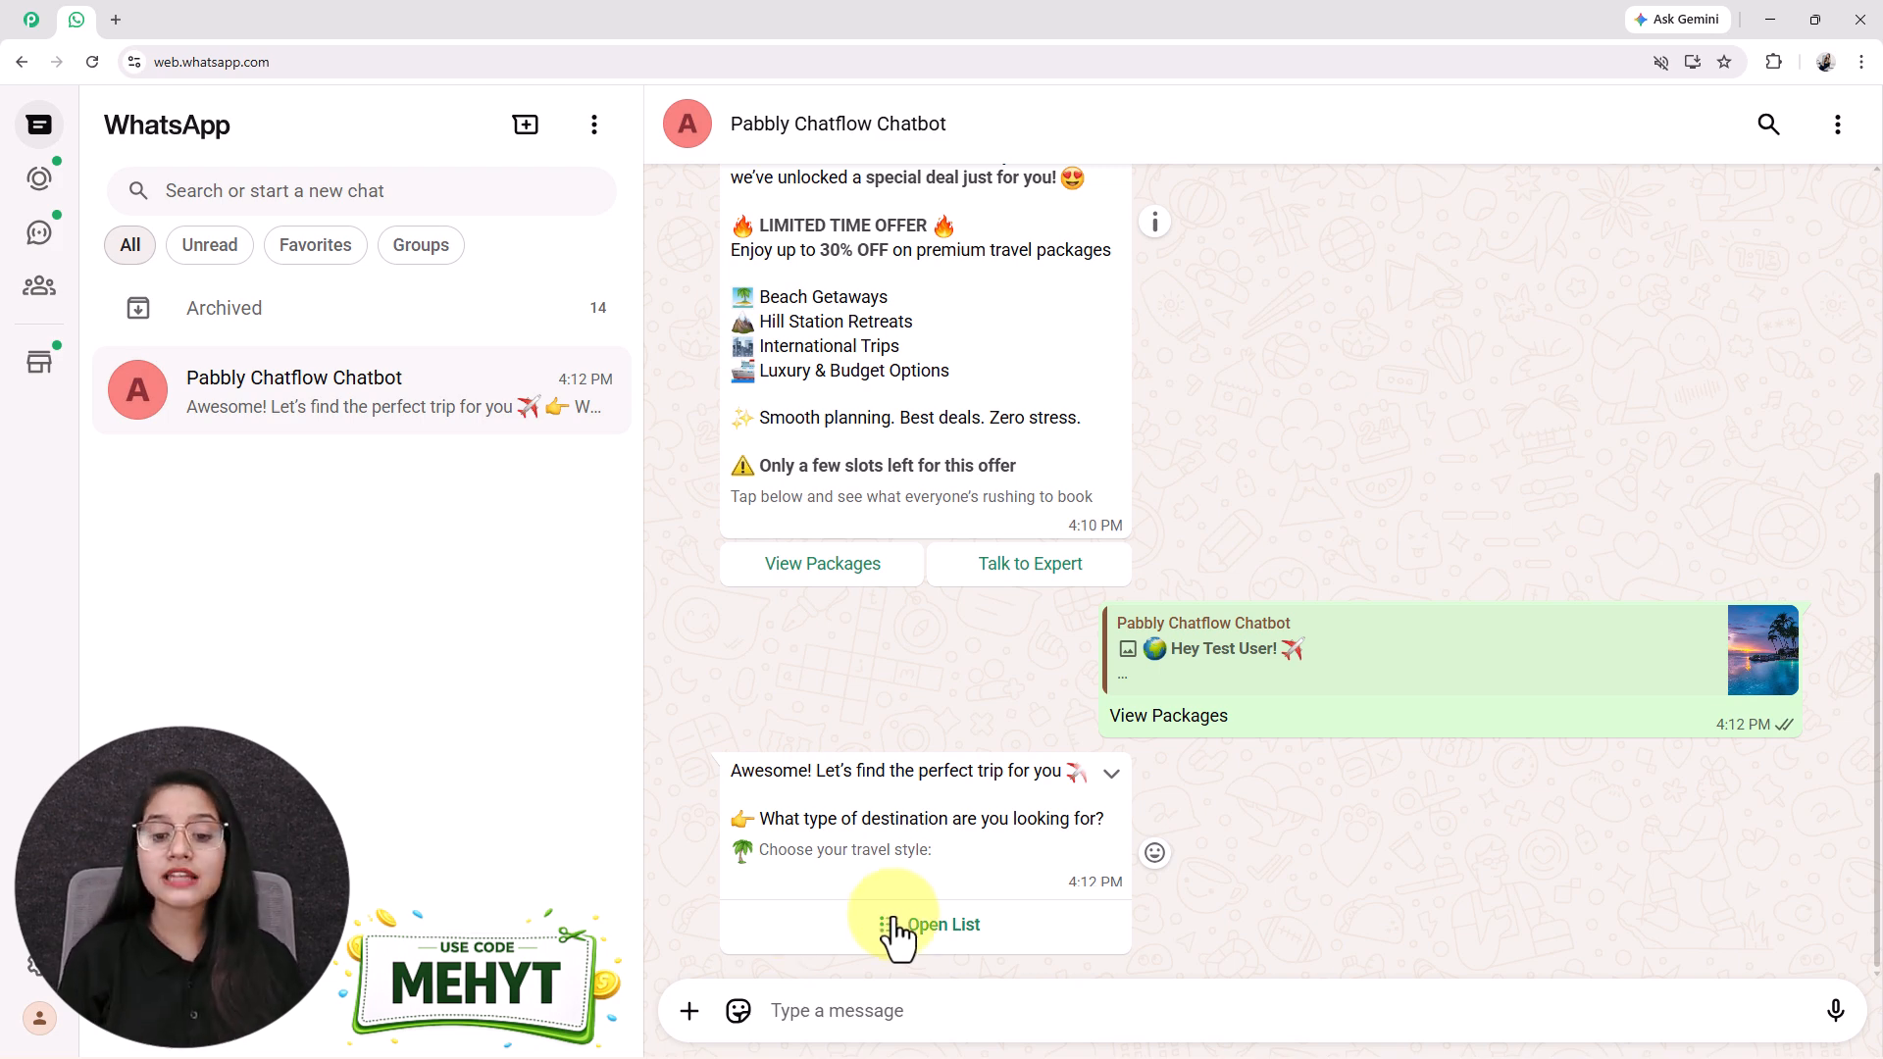
left_click(933, 927)
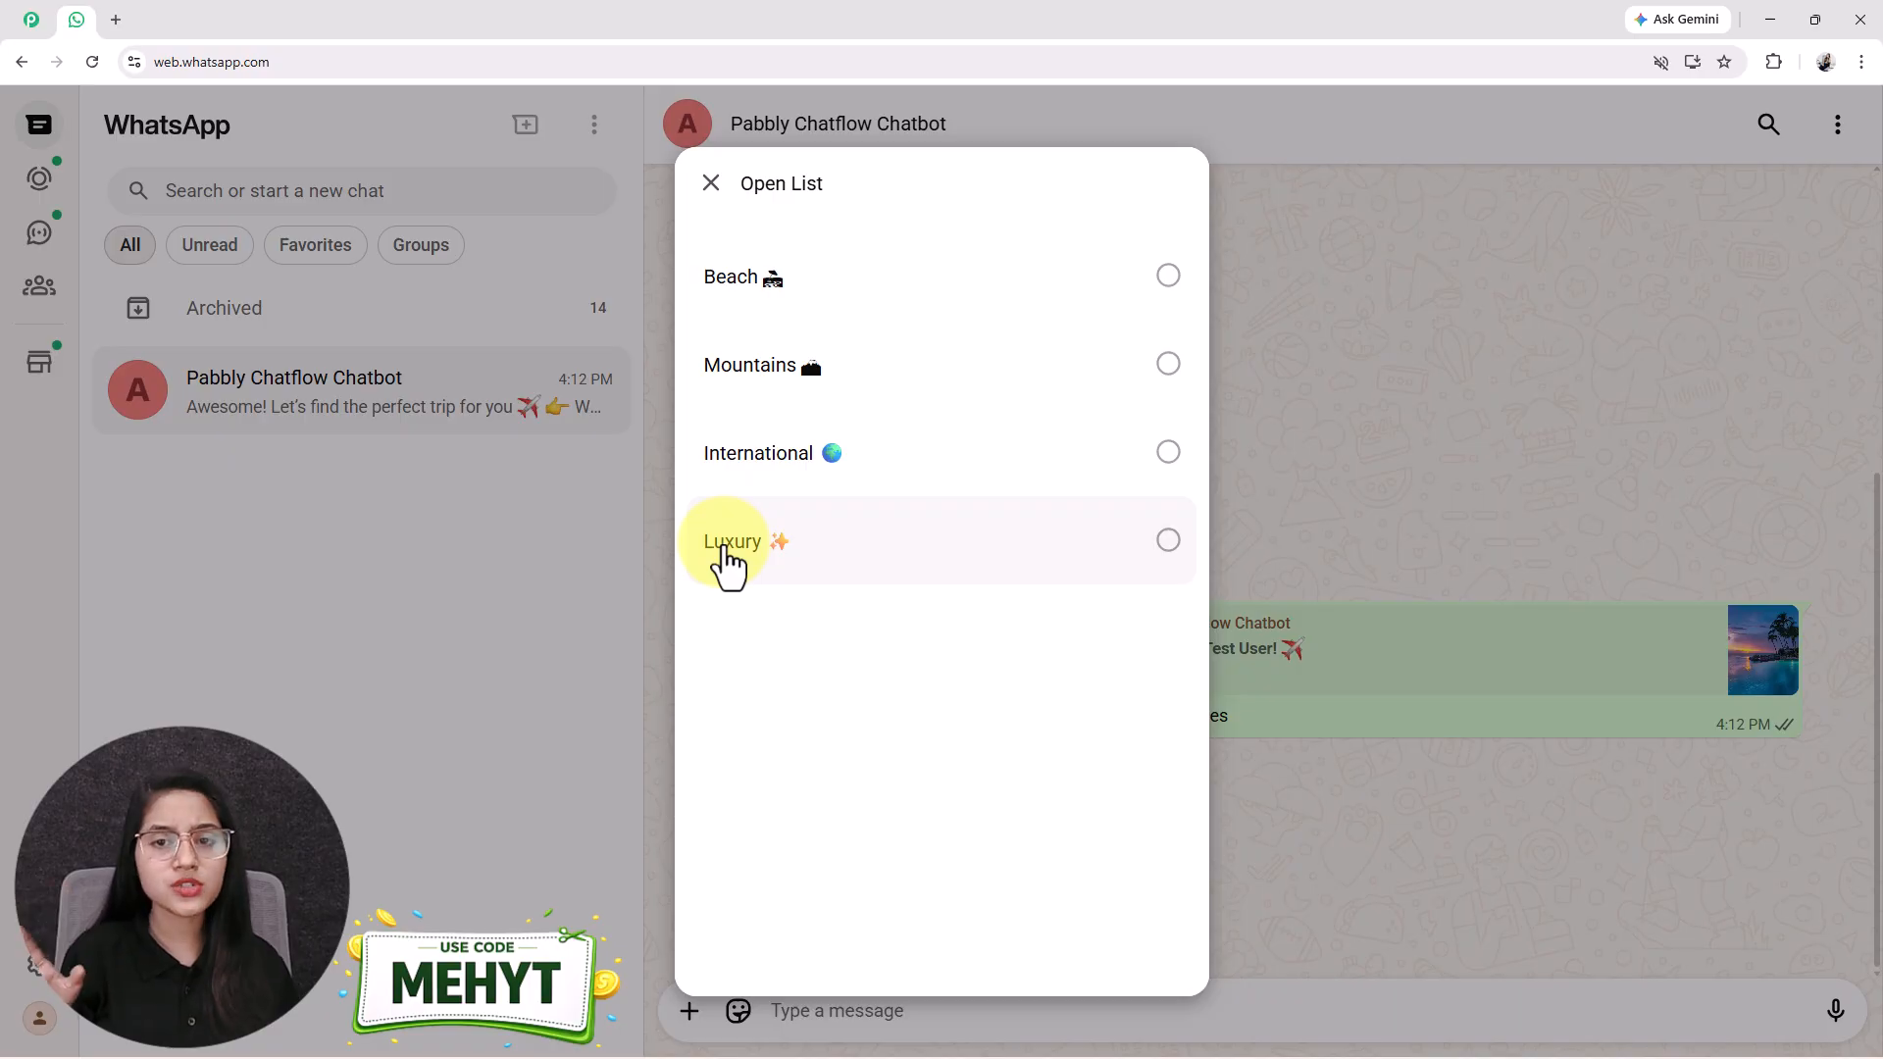
left_click(755, 479)
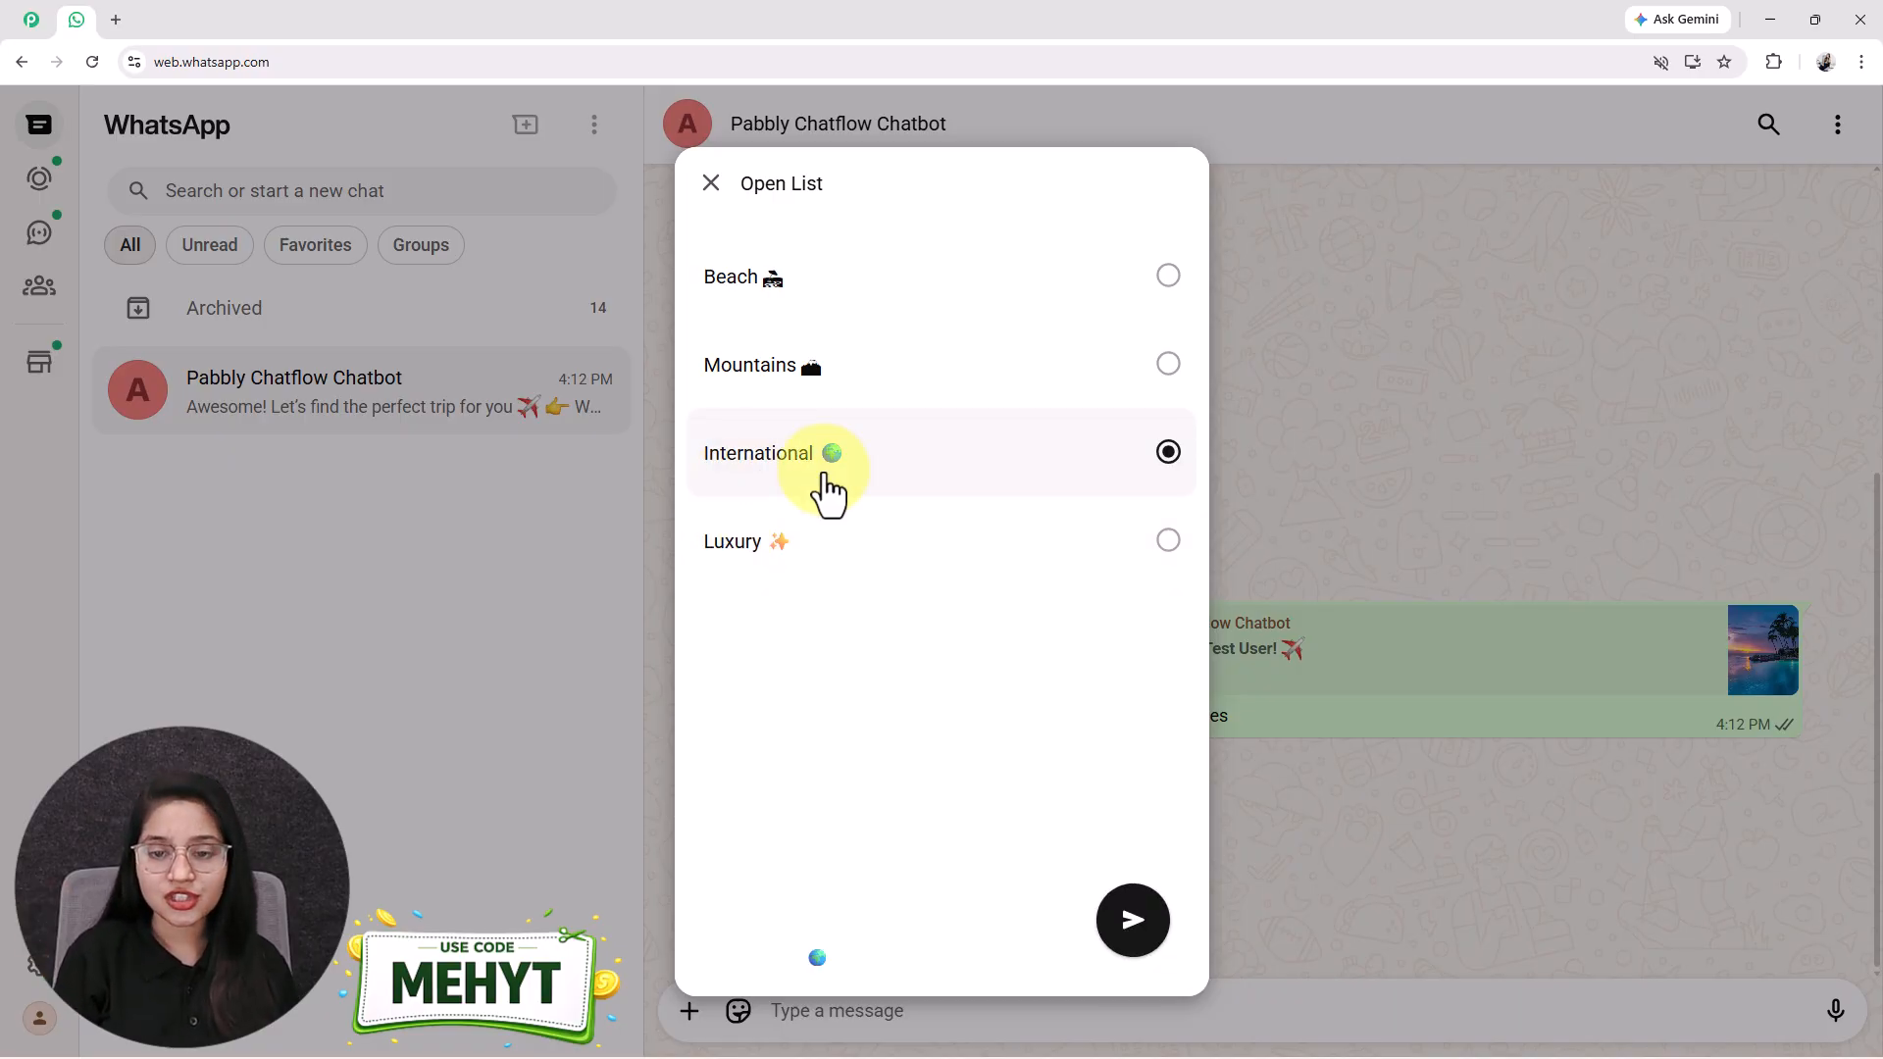
left_click(1135, 924)
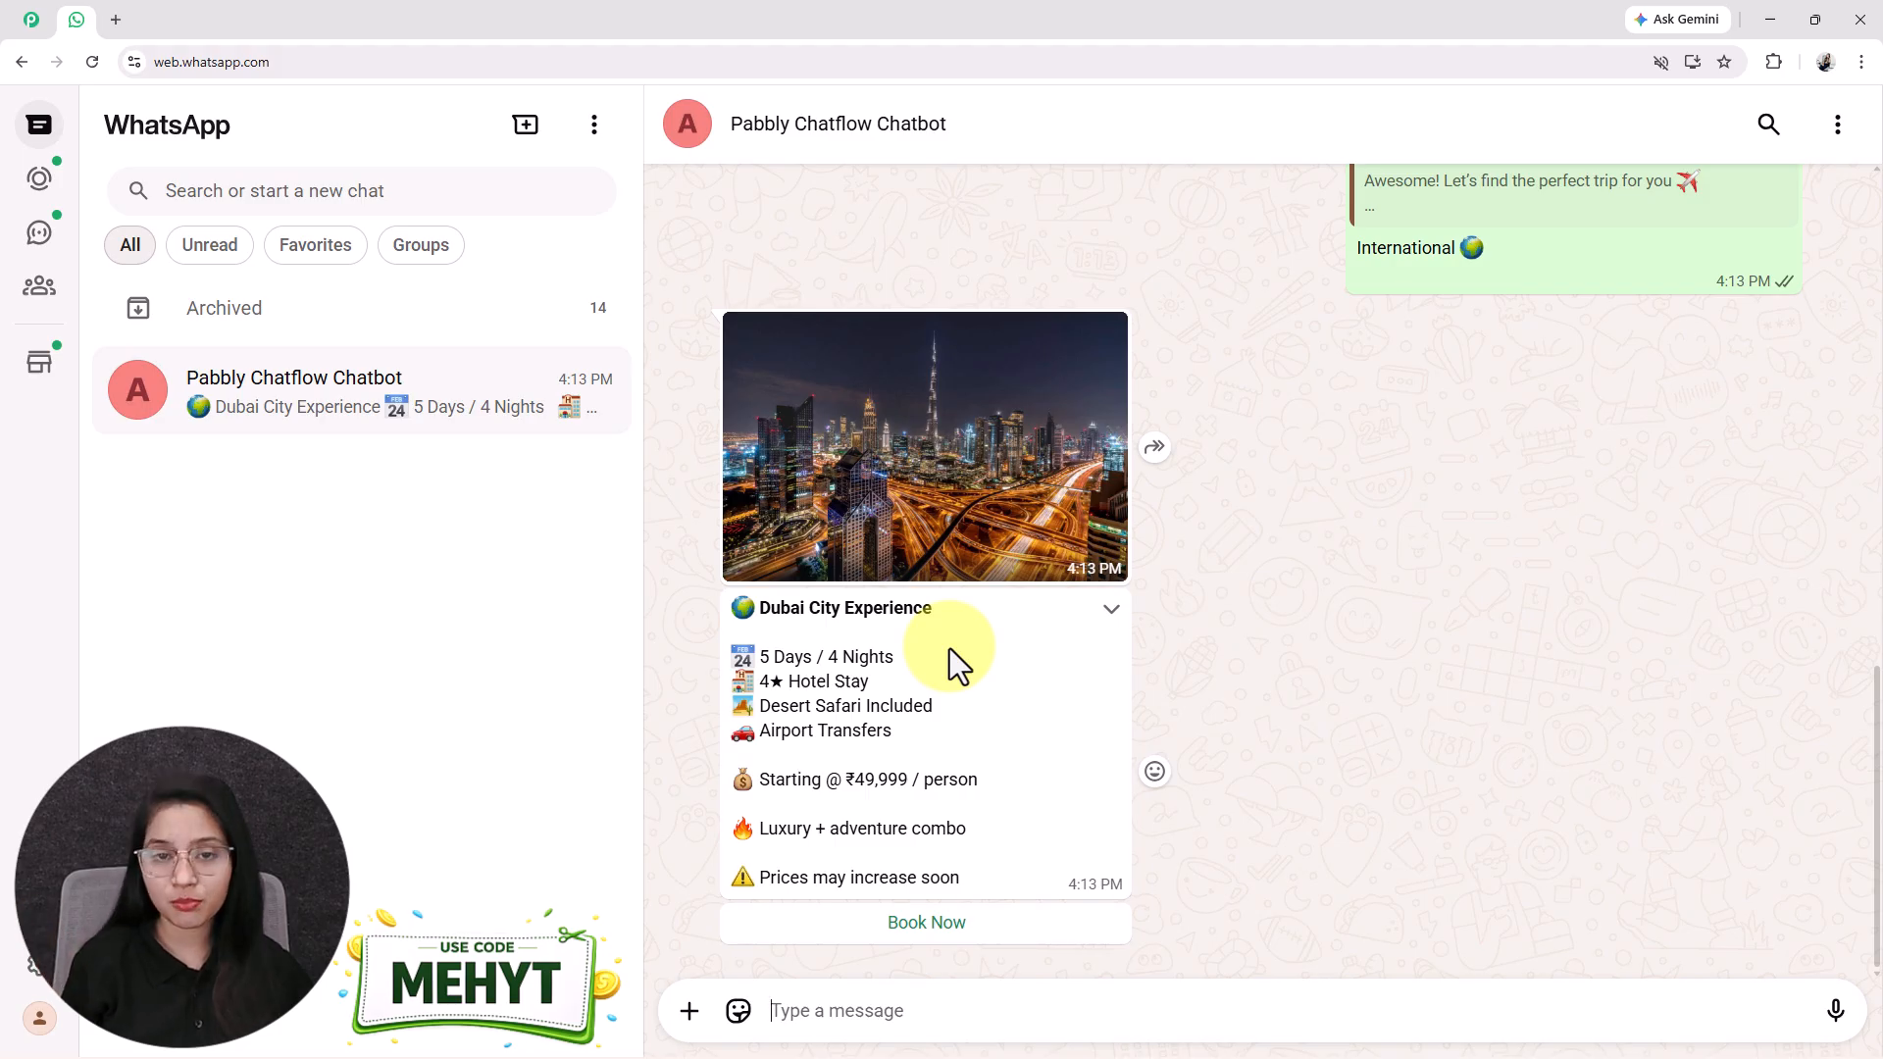
- Reopen the chatbot's destination list and send Mountains as another travel style
scroll(883, 490, "up", 4)
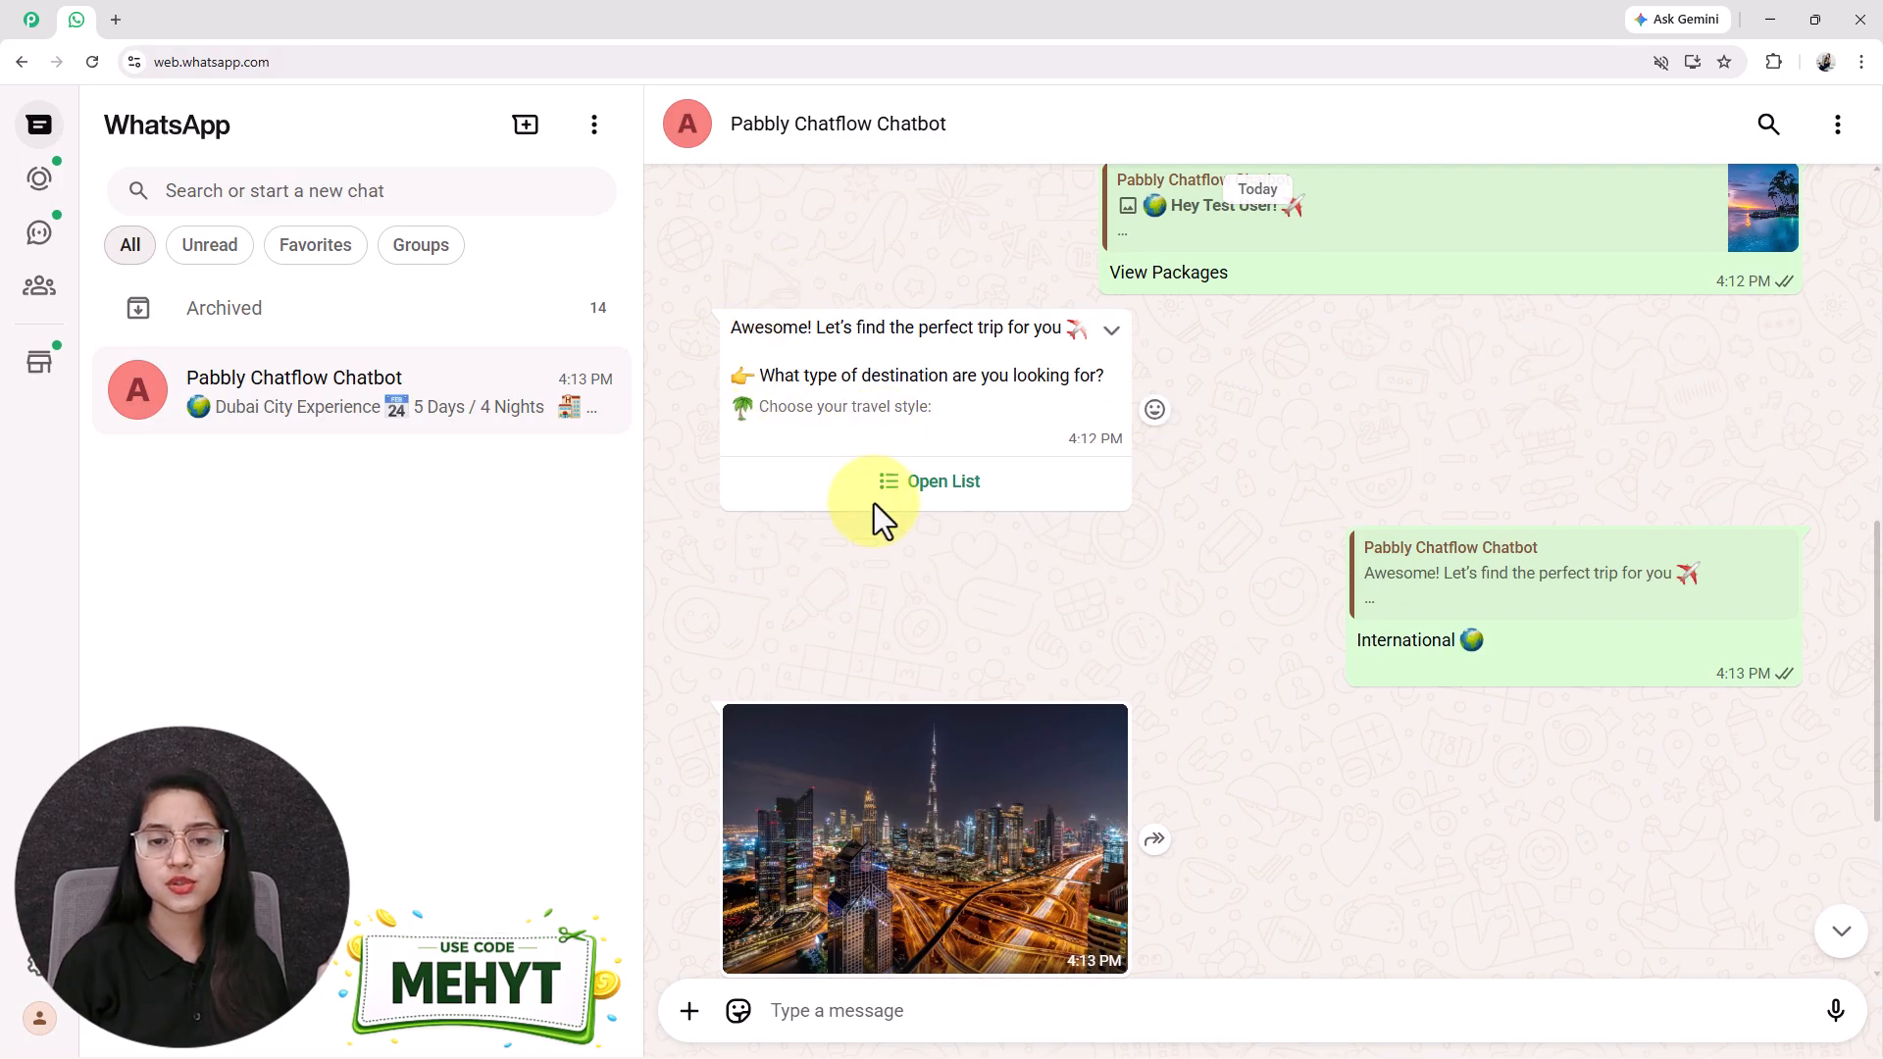
left_click(922, 500)
left_click(736, 369)
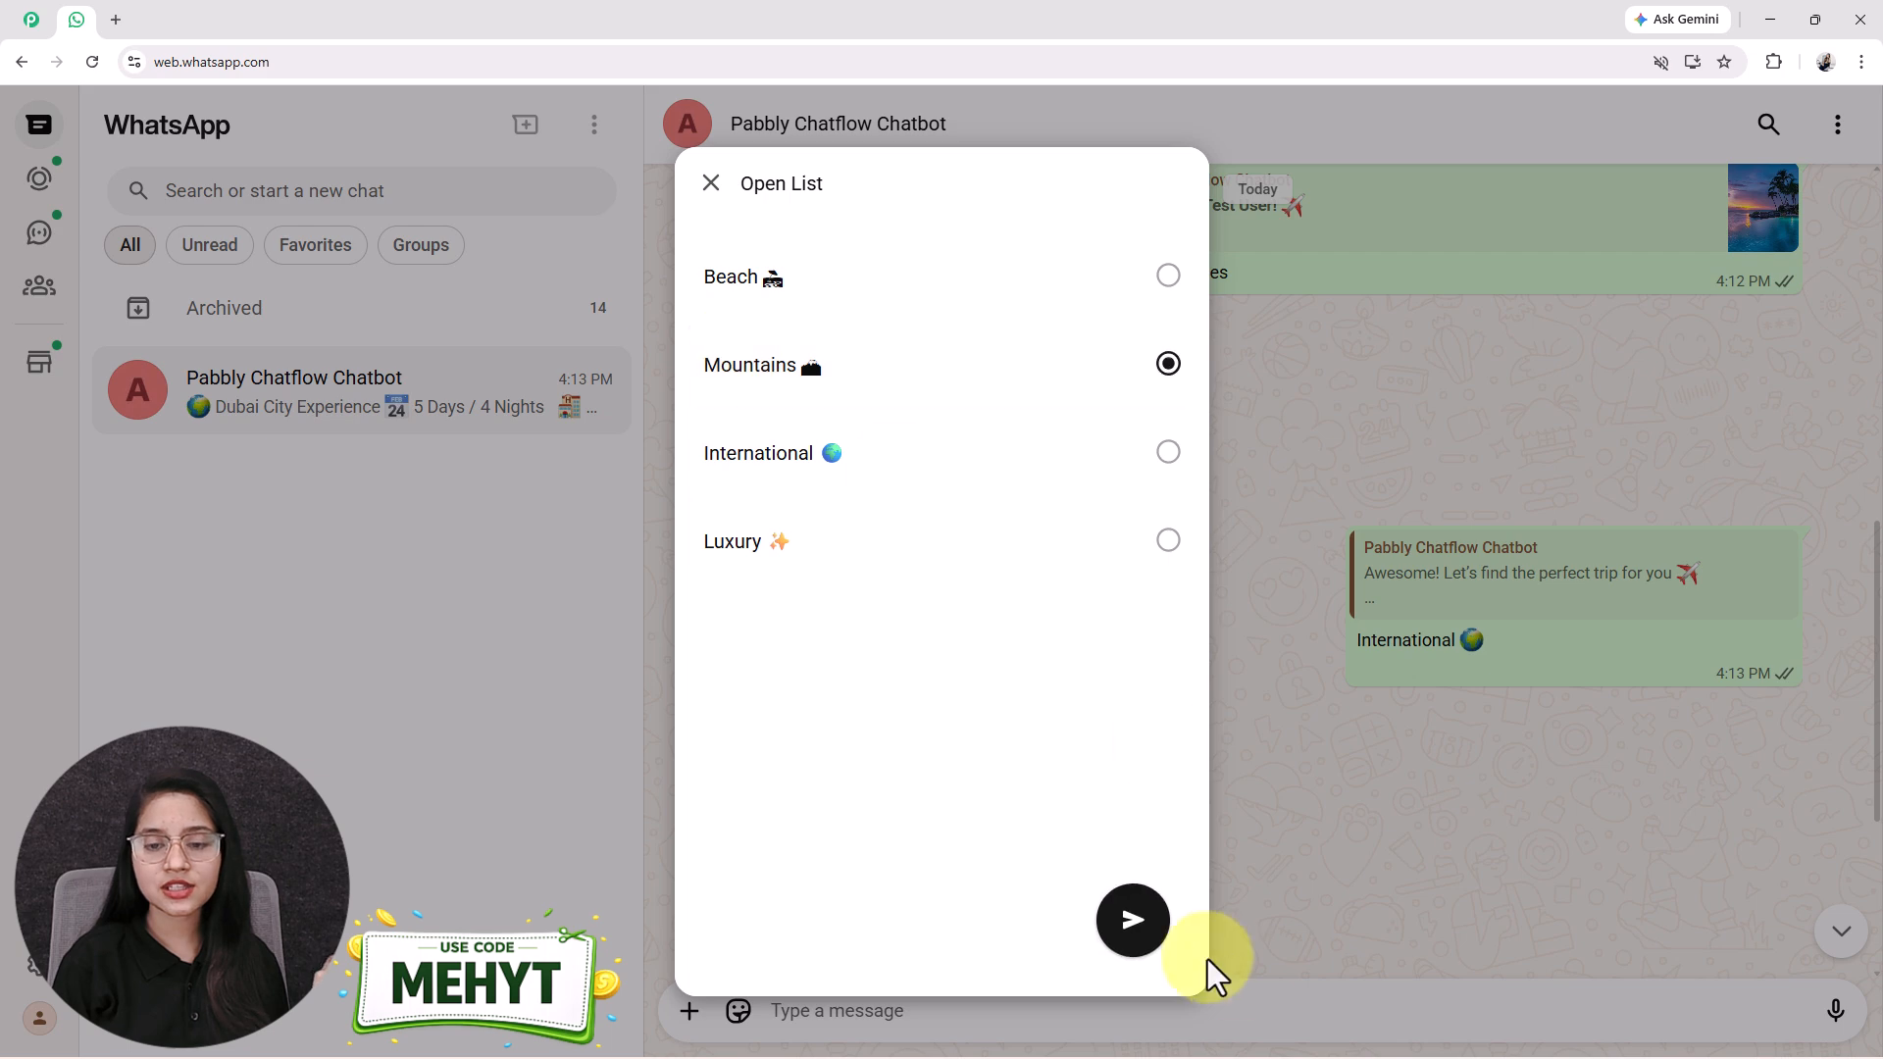
left_click(1131, 916)
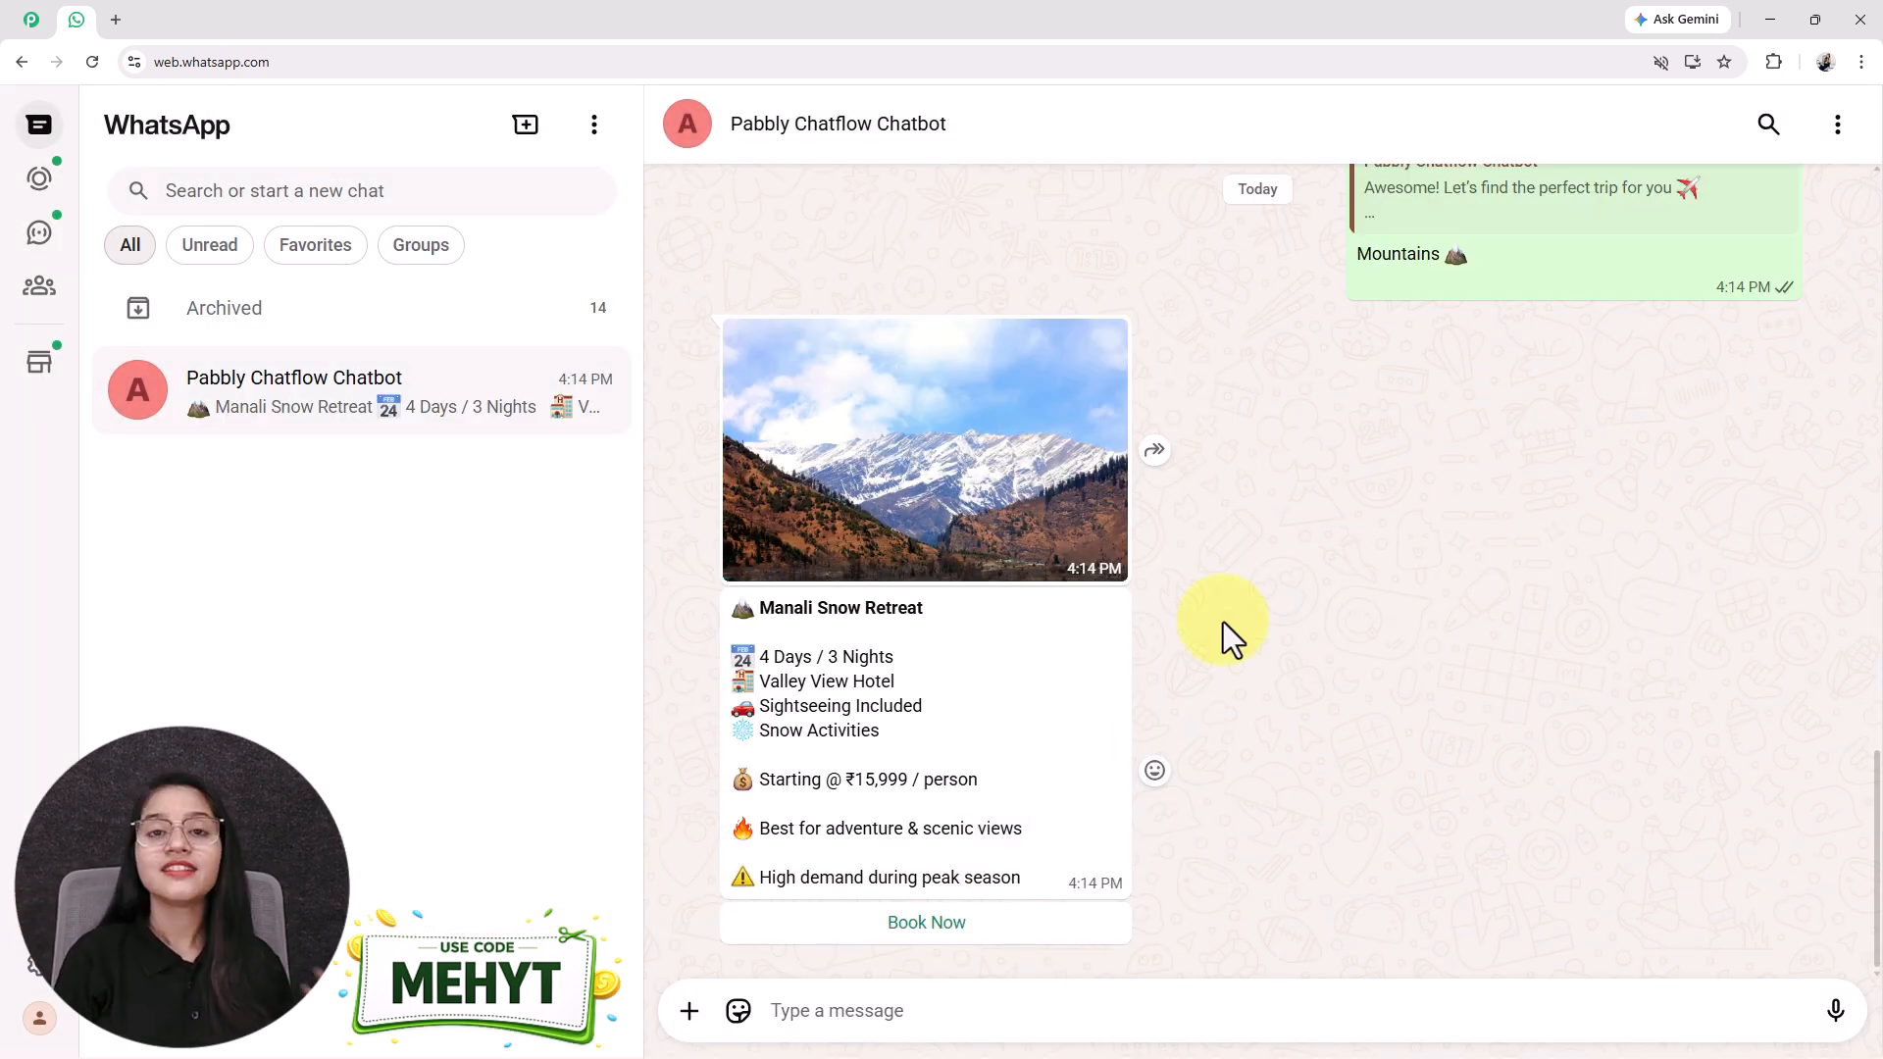
- Book the Dubai City Experience package and look back at the package message quoted in the booking reply
scroll(1228, 637, "up", 4)
scroll(1232, 639, "up", 1)
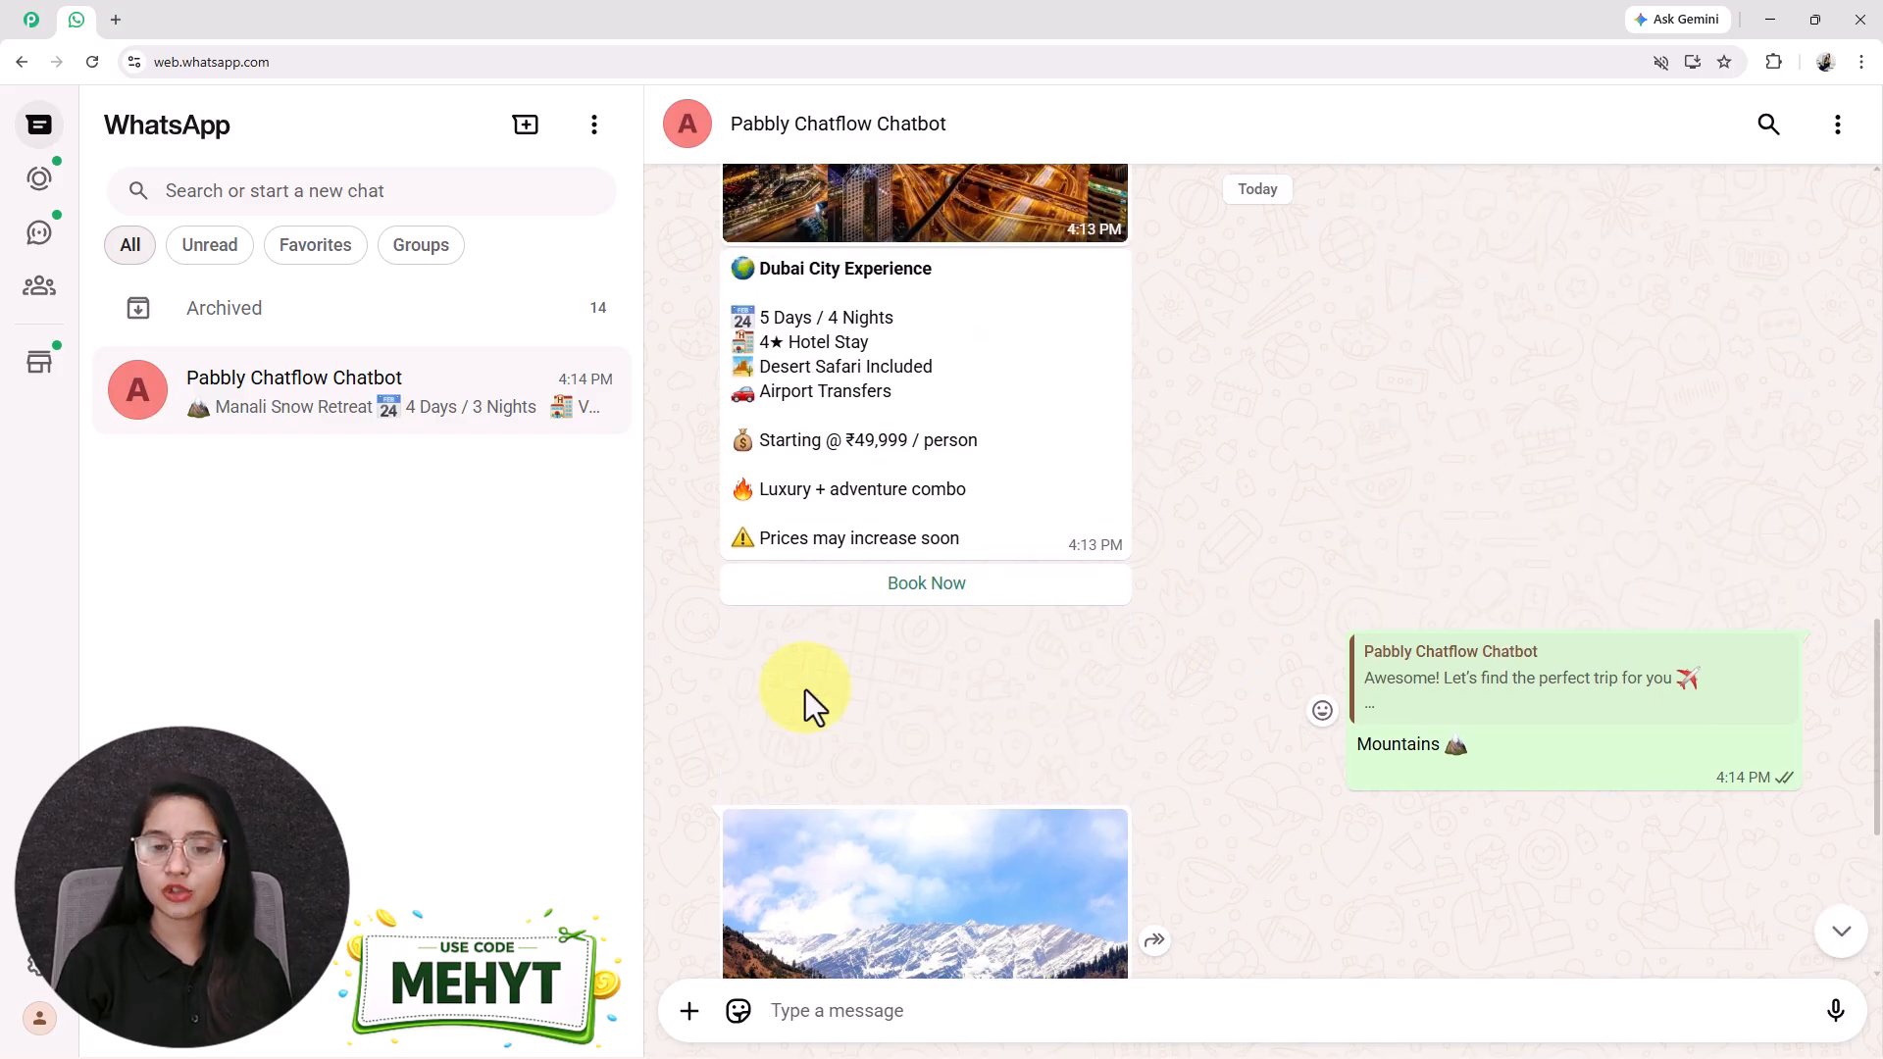
left_click(935, 585)
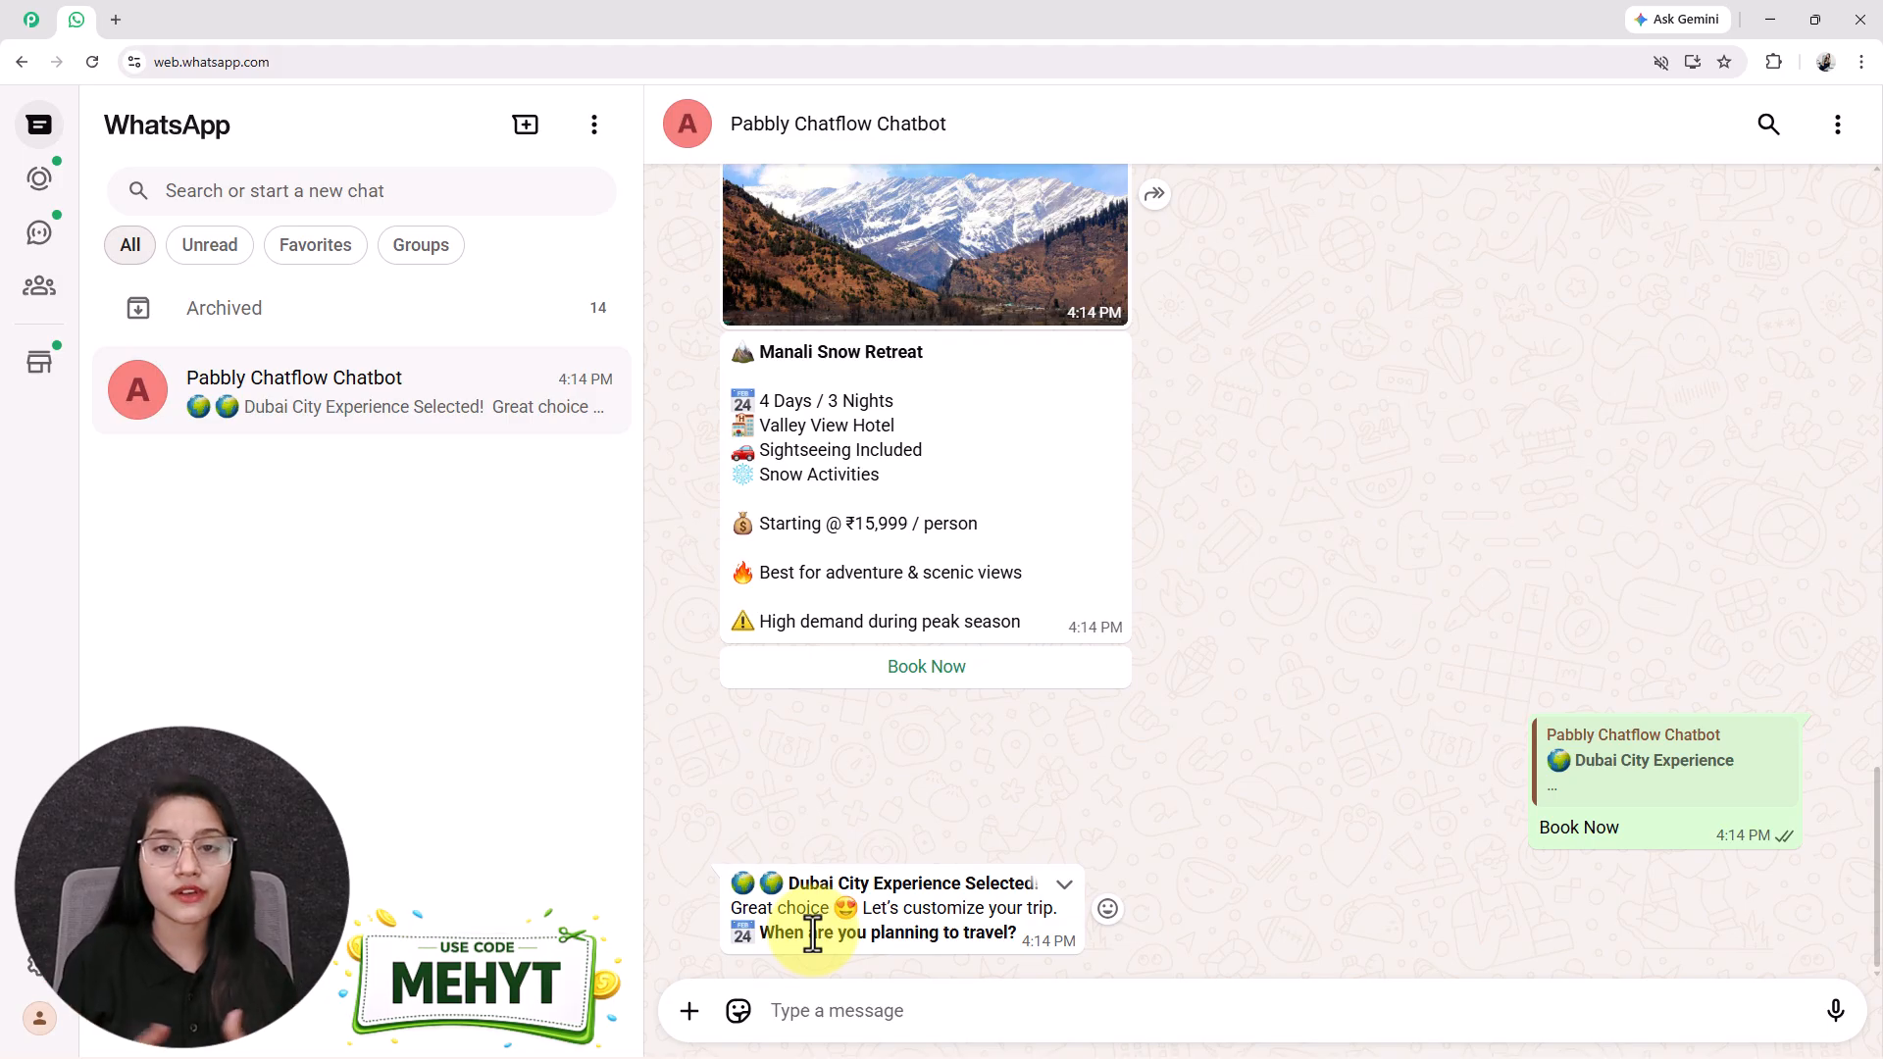
left_click_drag(788, 883, 872, 883)
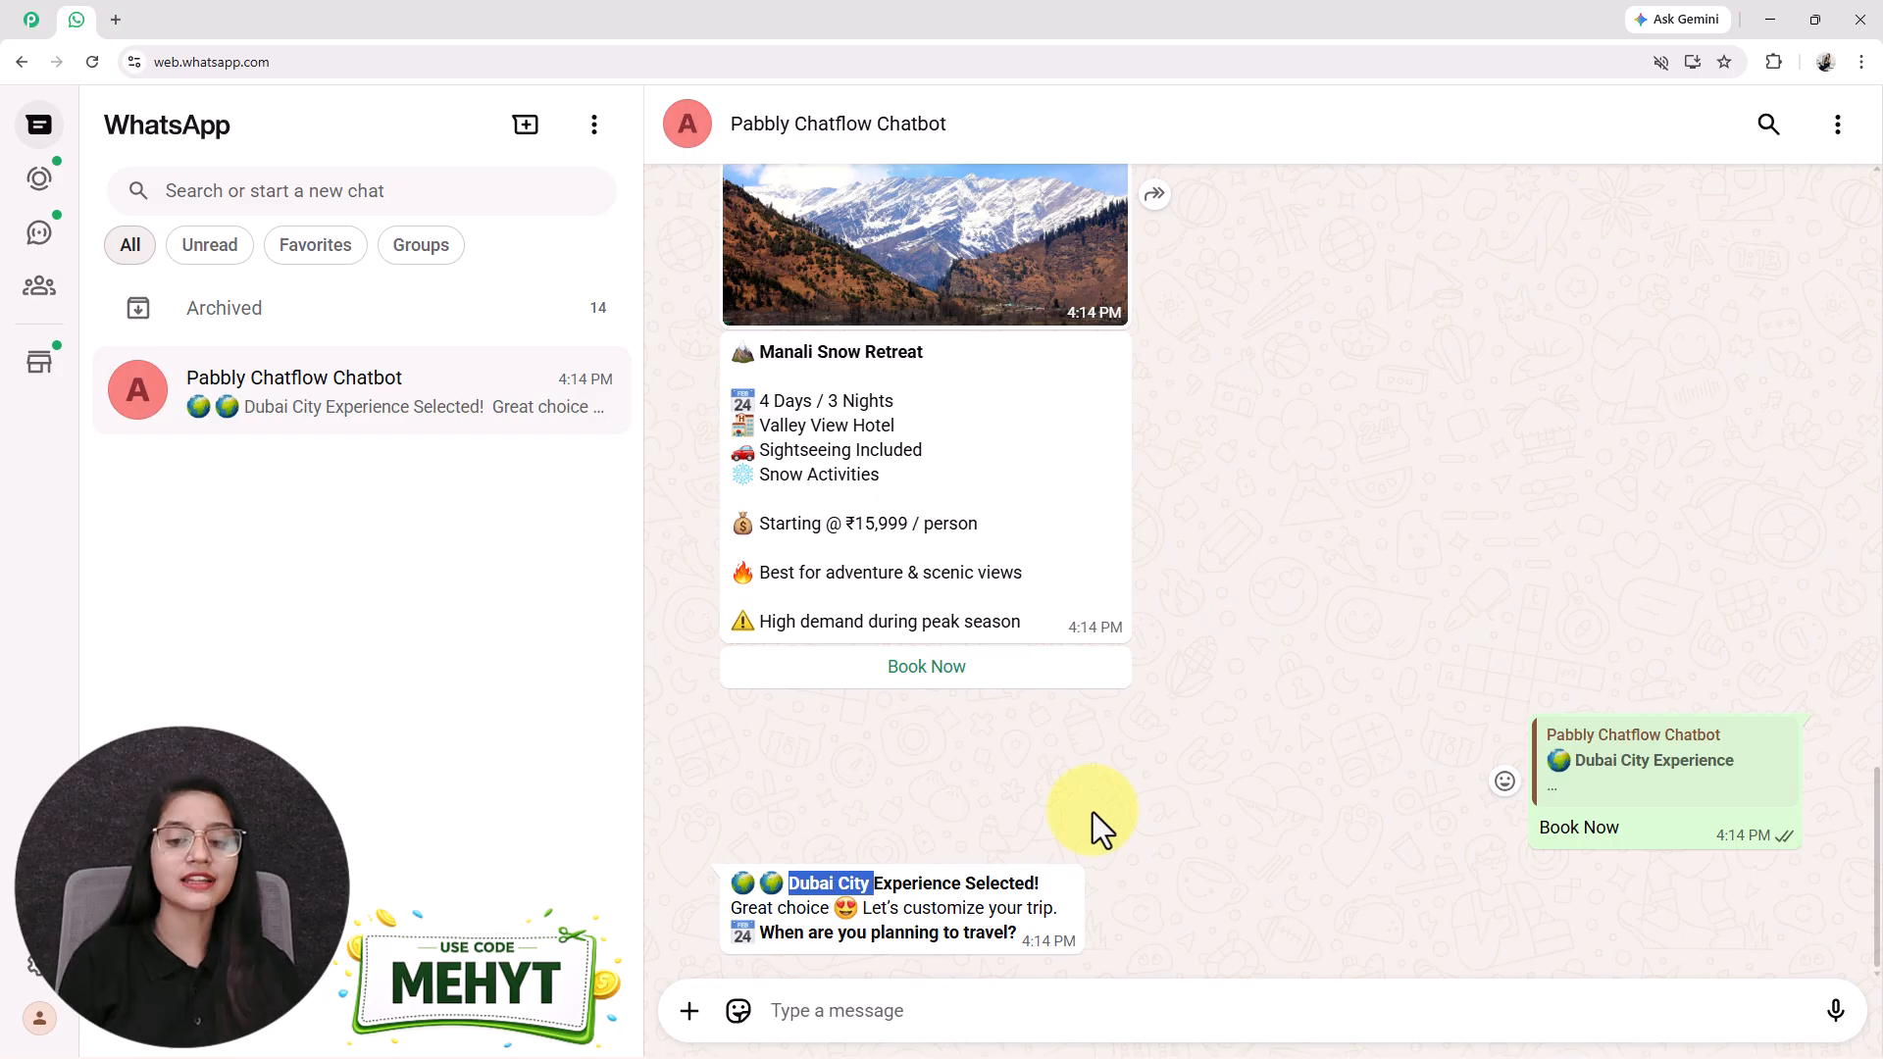
left_click(1667, 750)
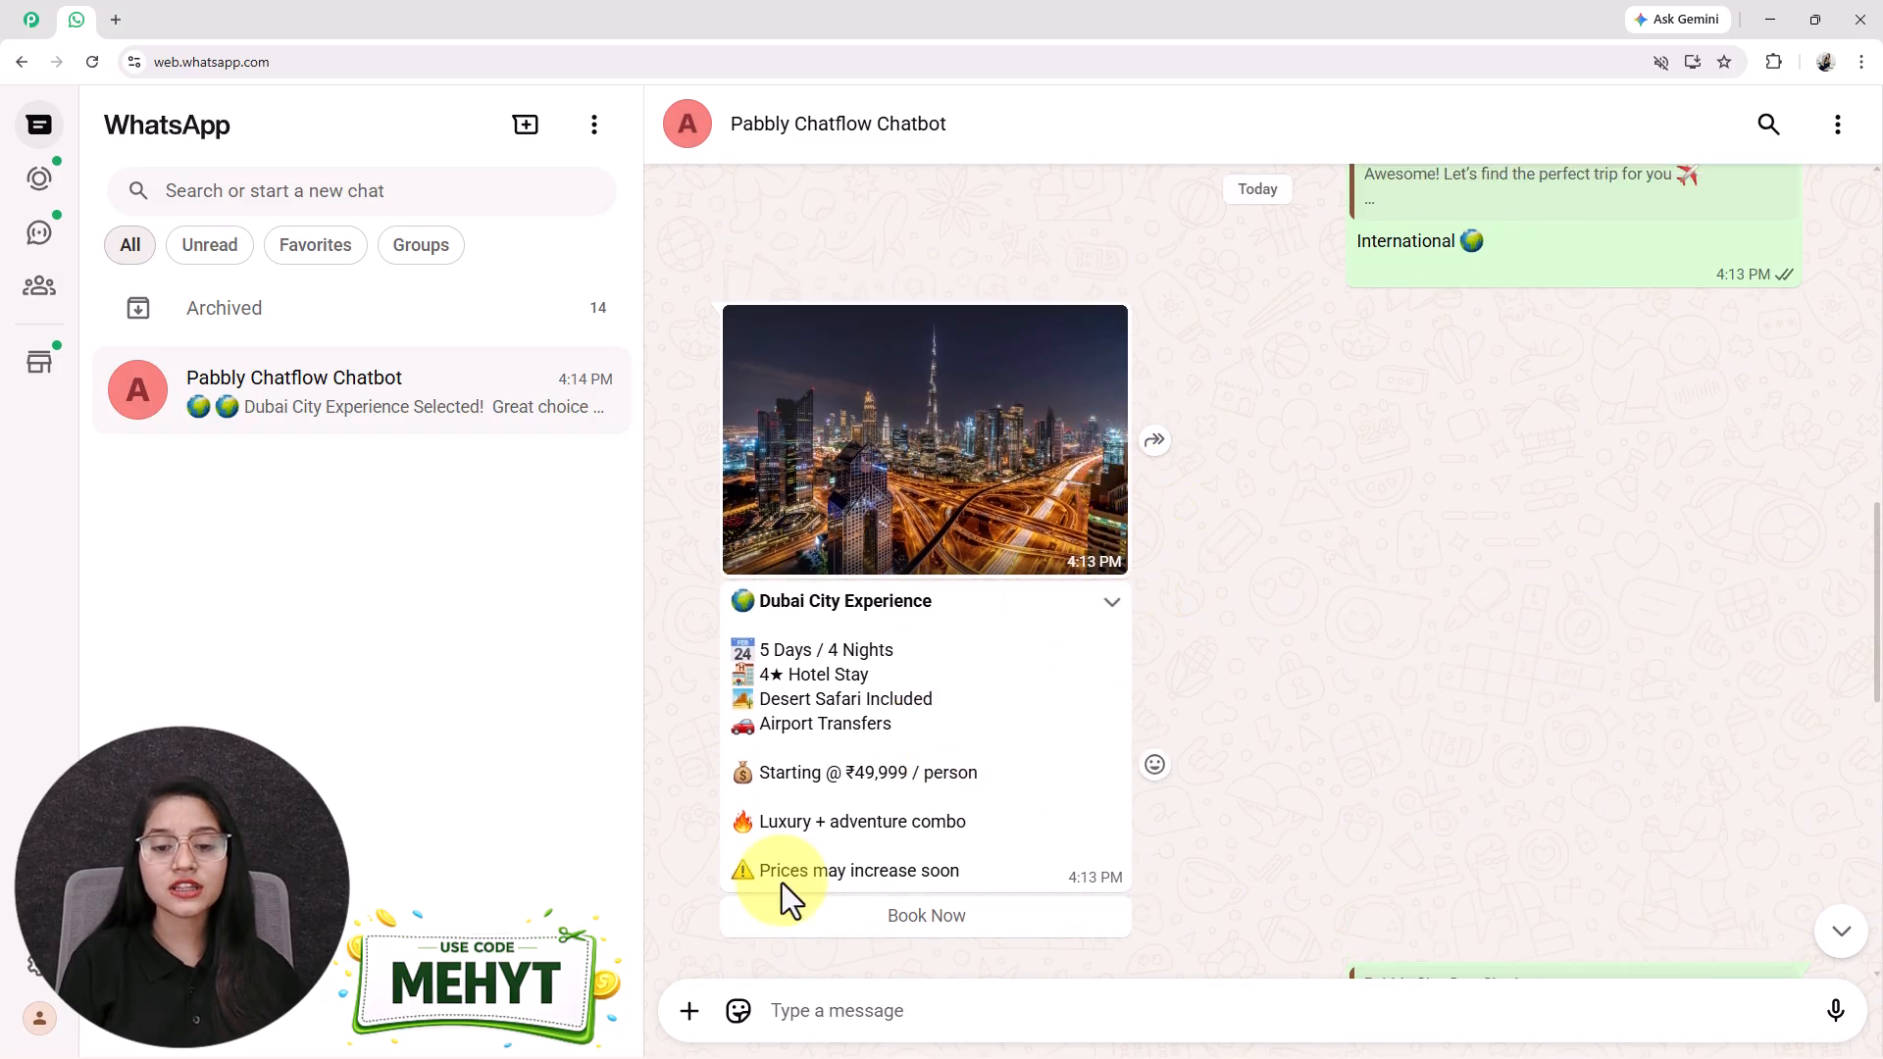
scroll(942, 947, "down", 10)
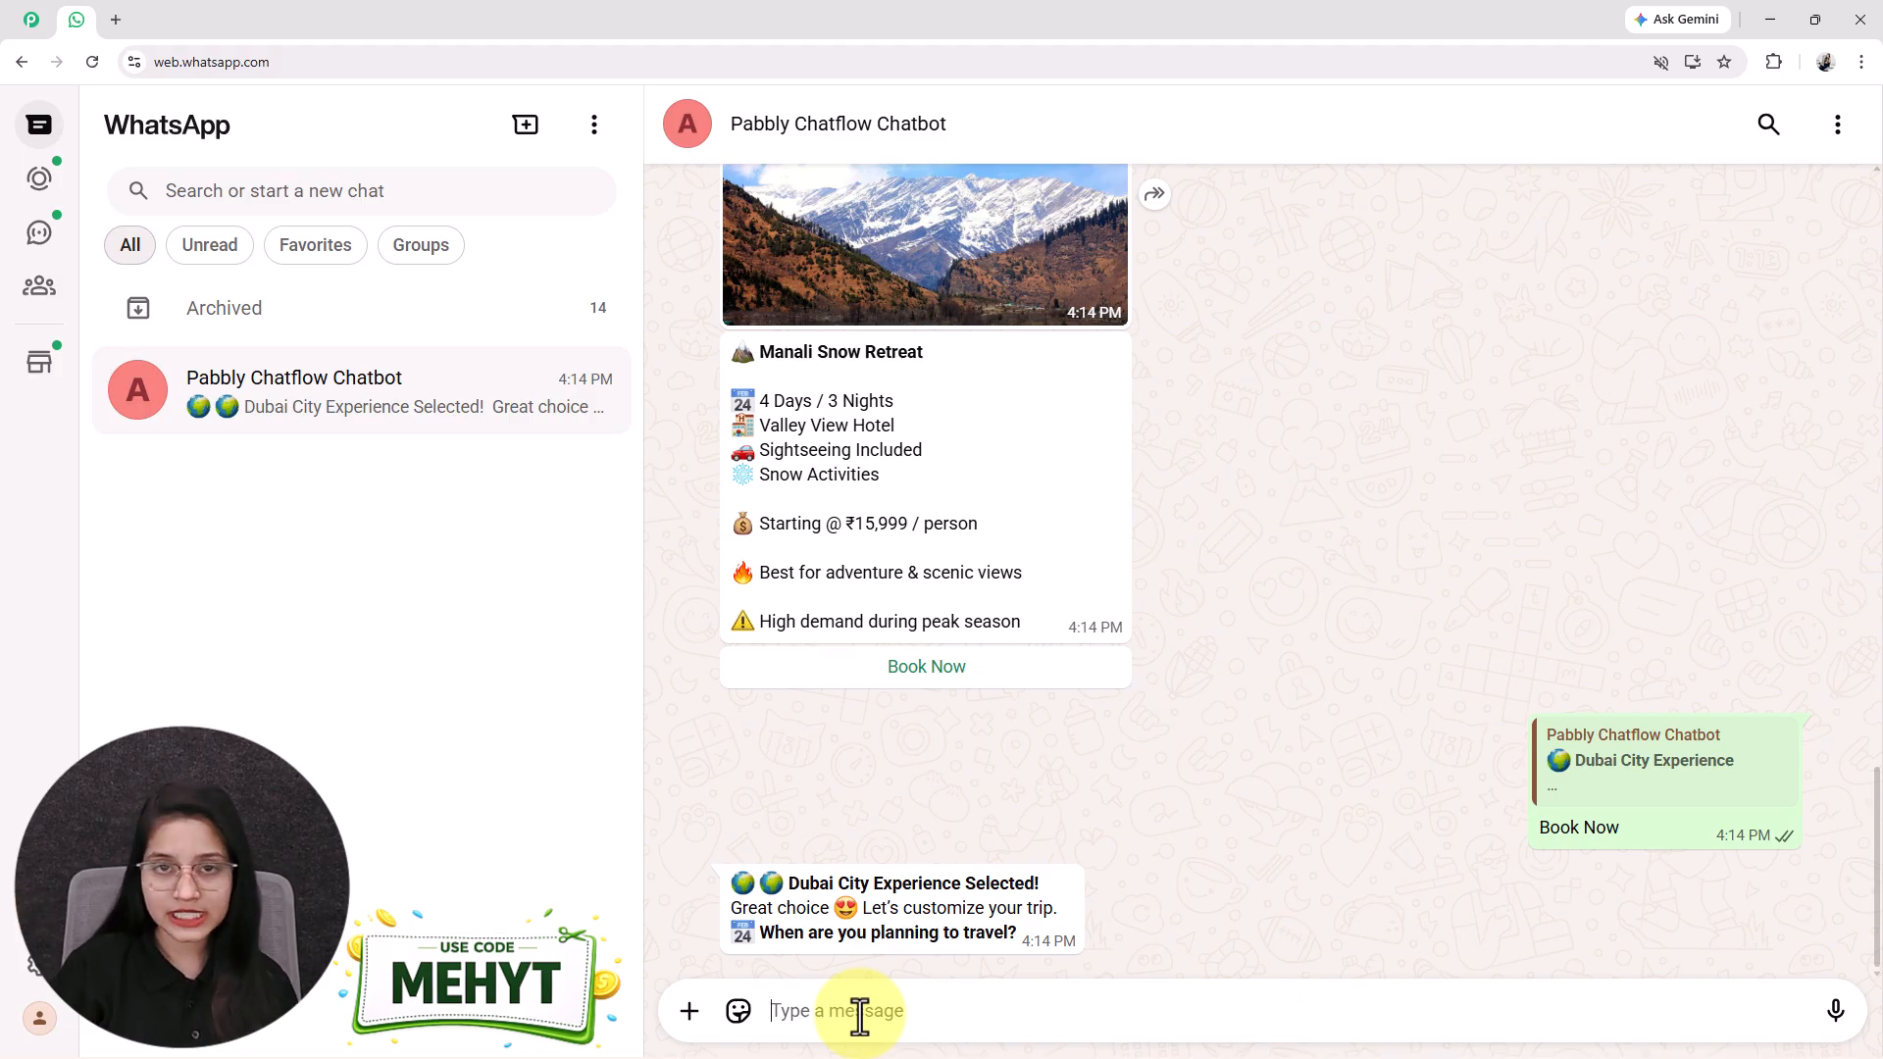
- Answer the chatbot's questions with travel dates 12 july - 24 july, 4 travelers, a budget of 80k and the traveler's full name
left_click(859, 1011)
type("12 july - 24 july")
key("Return")
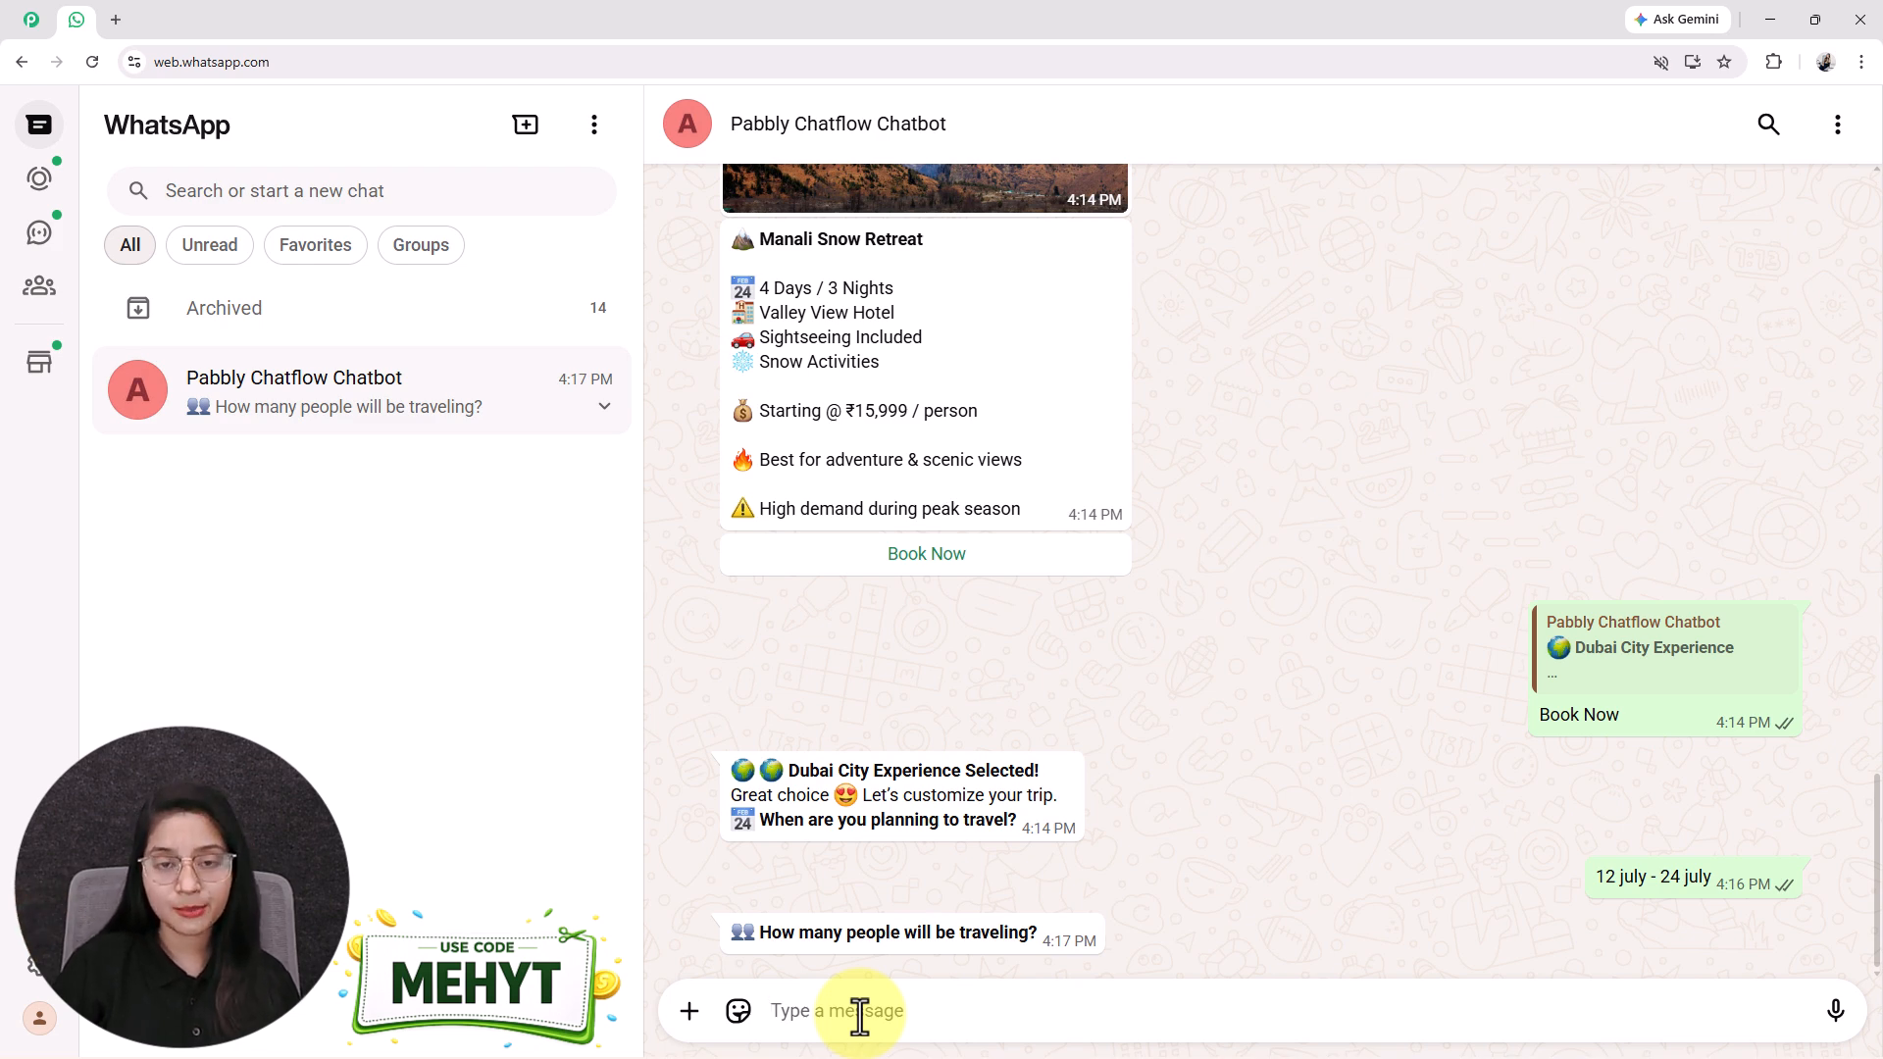
type("4")
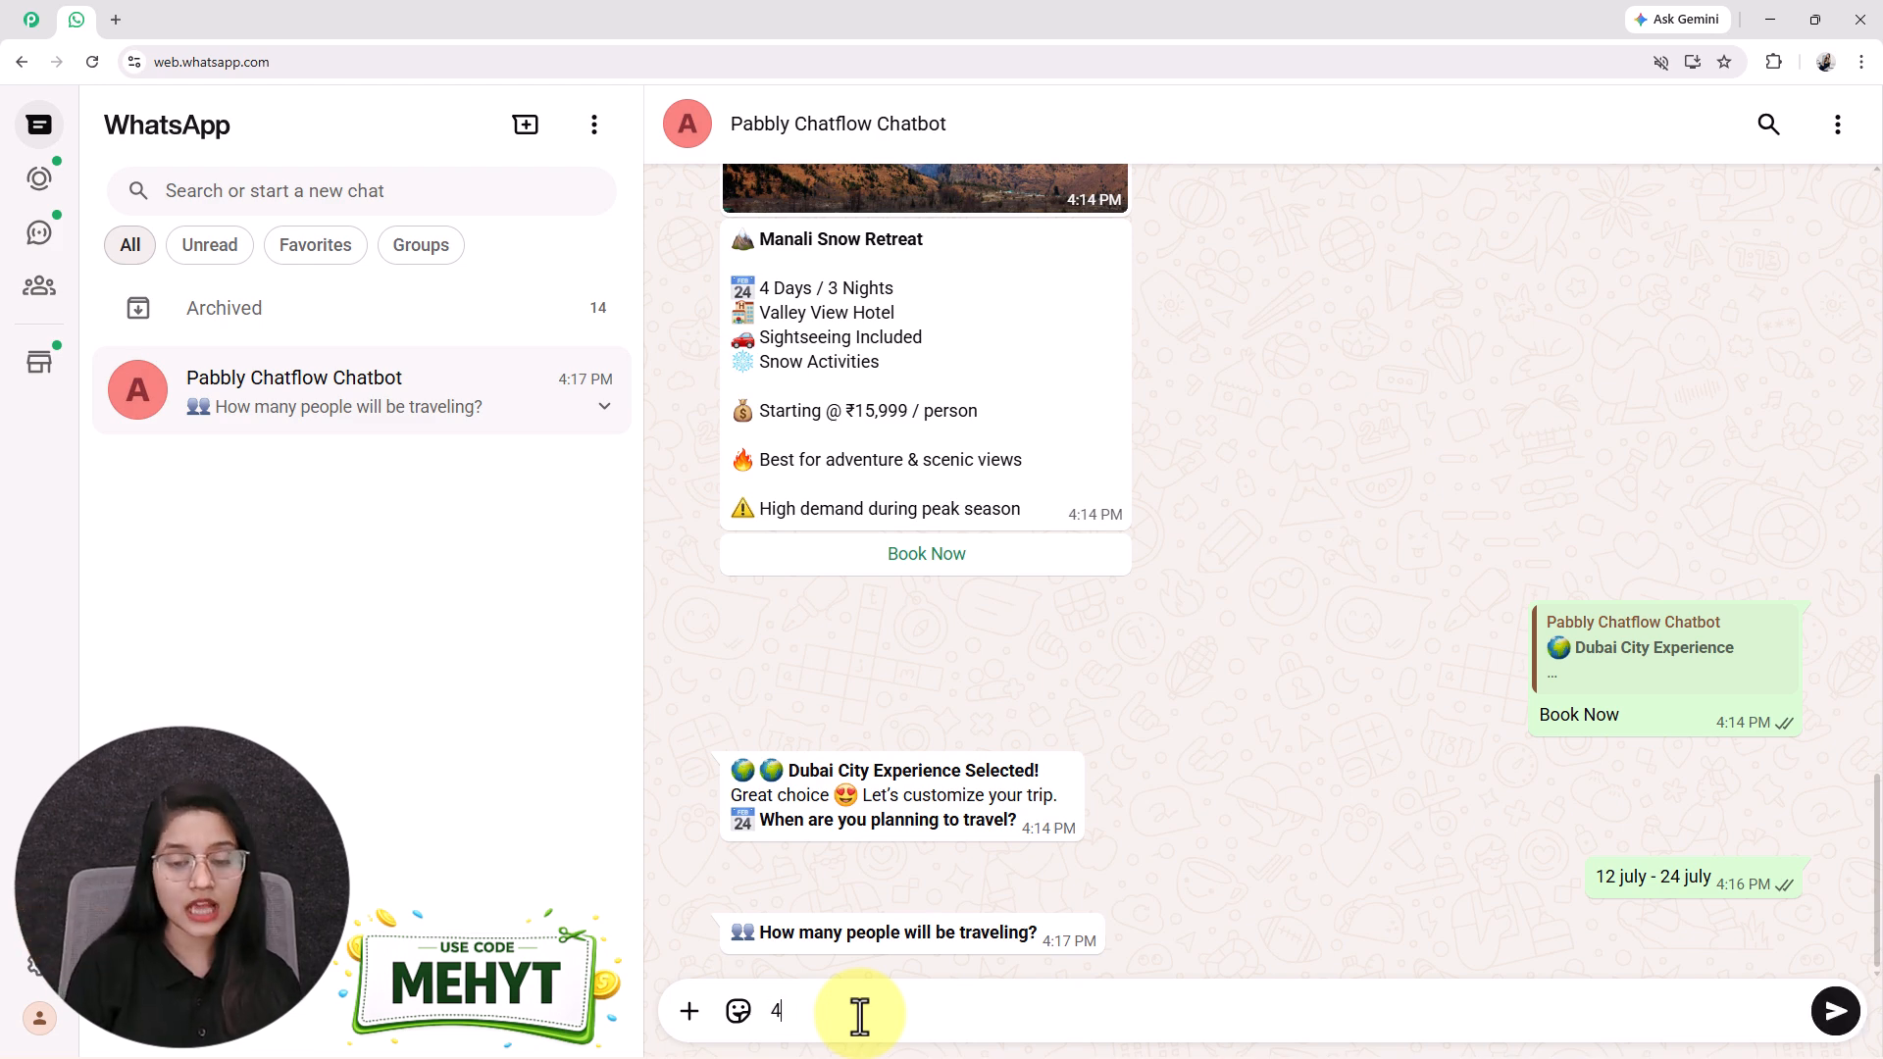
key("Return")
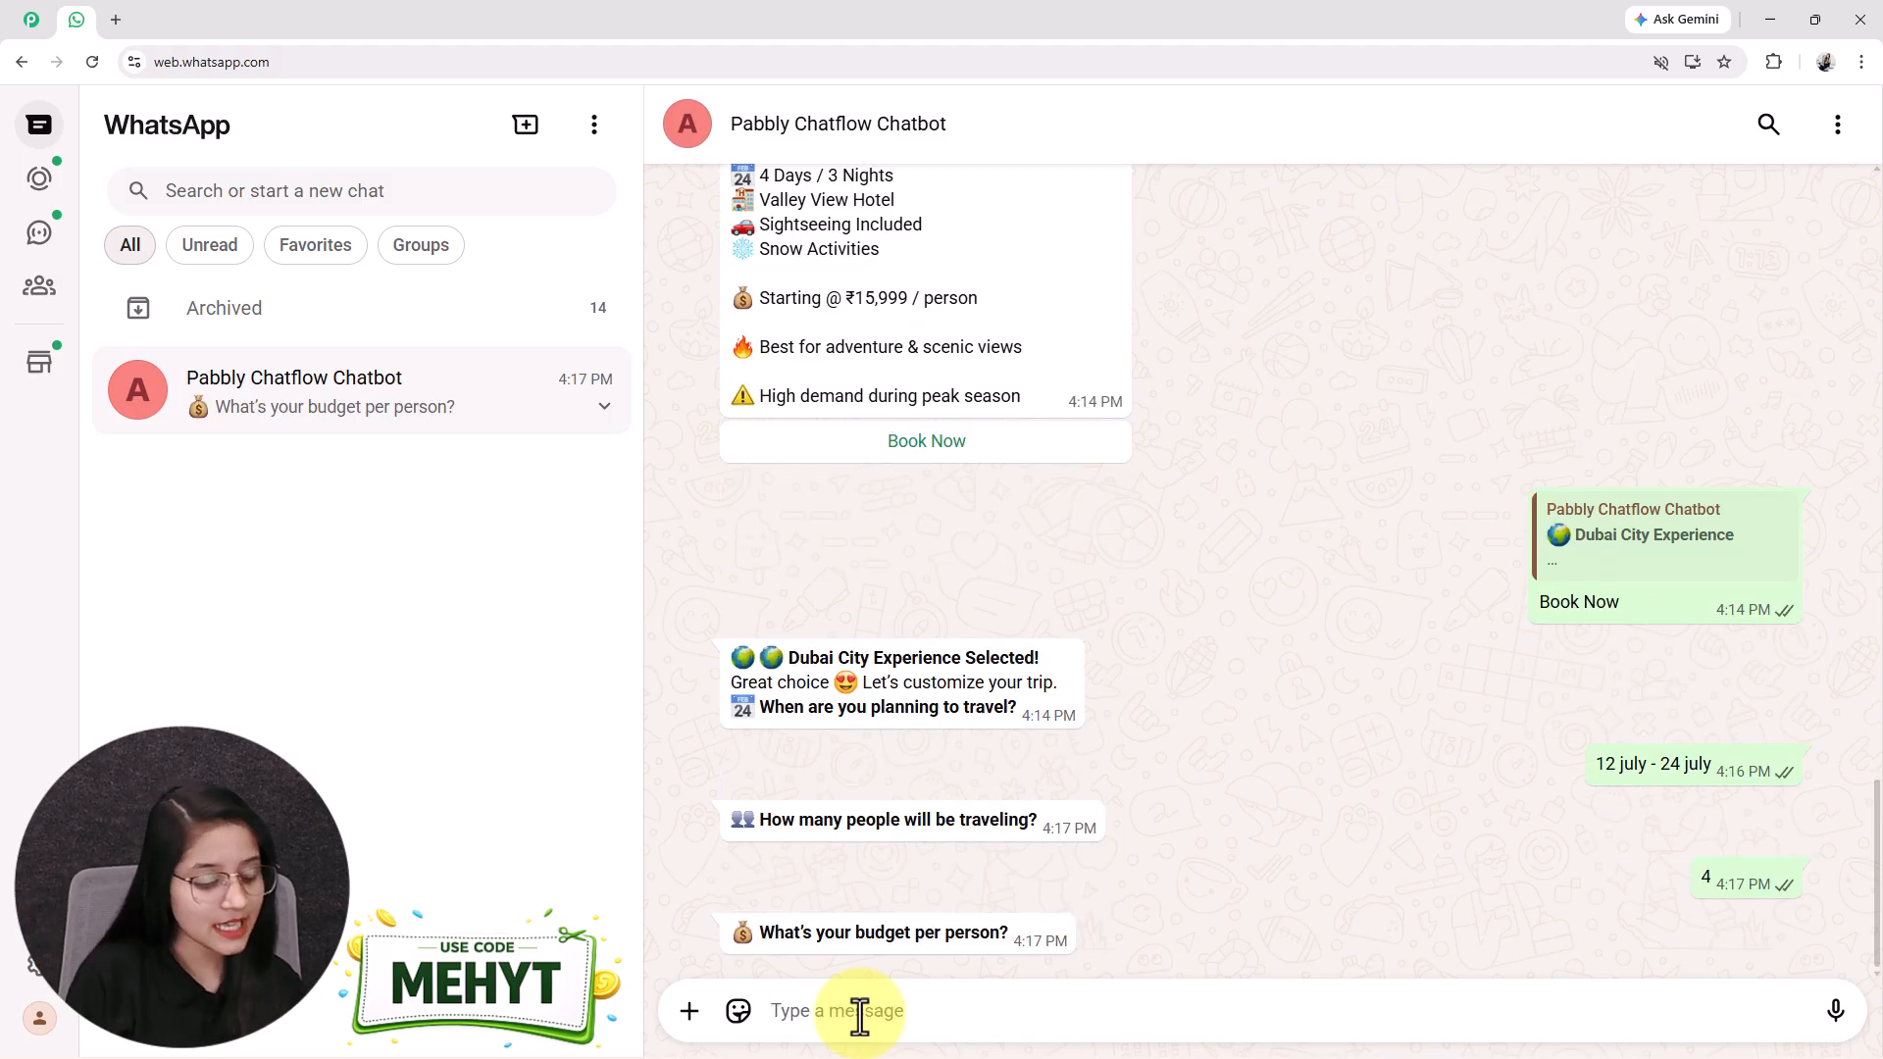
type("80k")
key("Return")
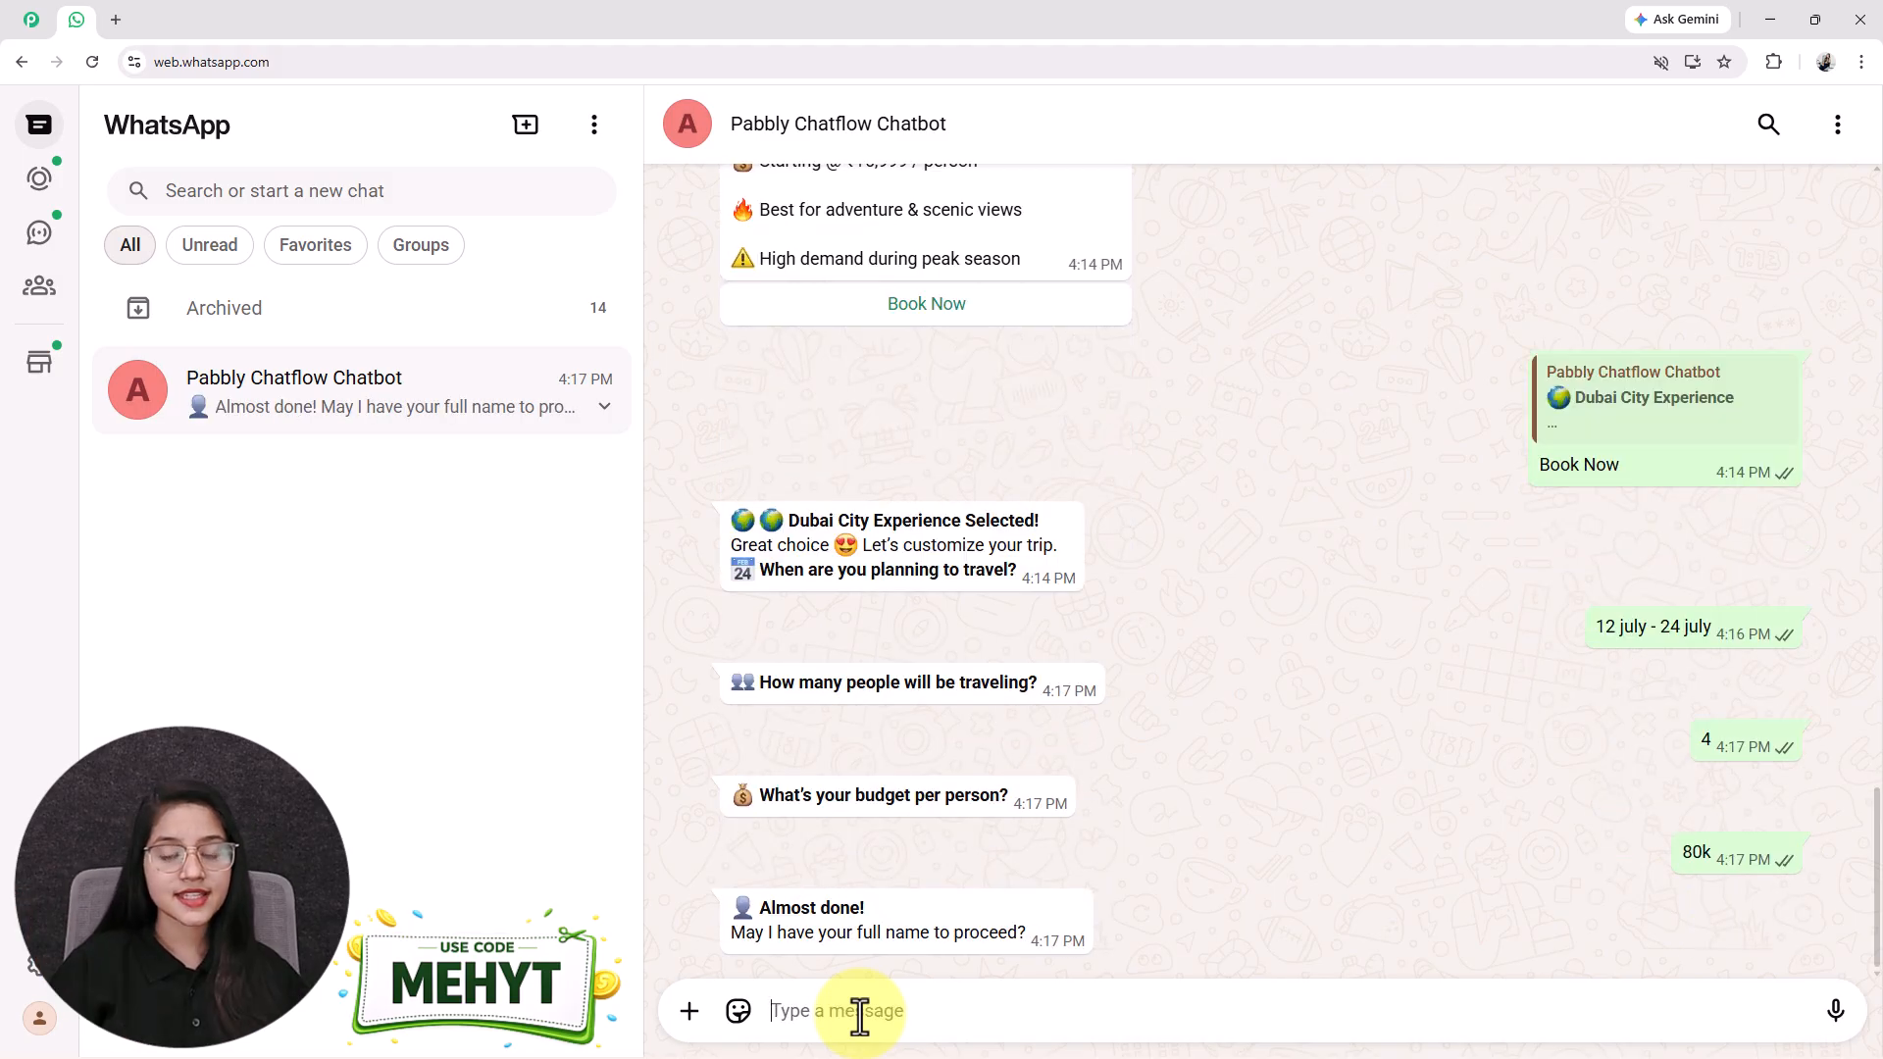
type("Test User")
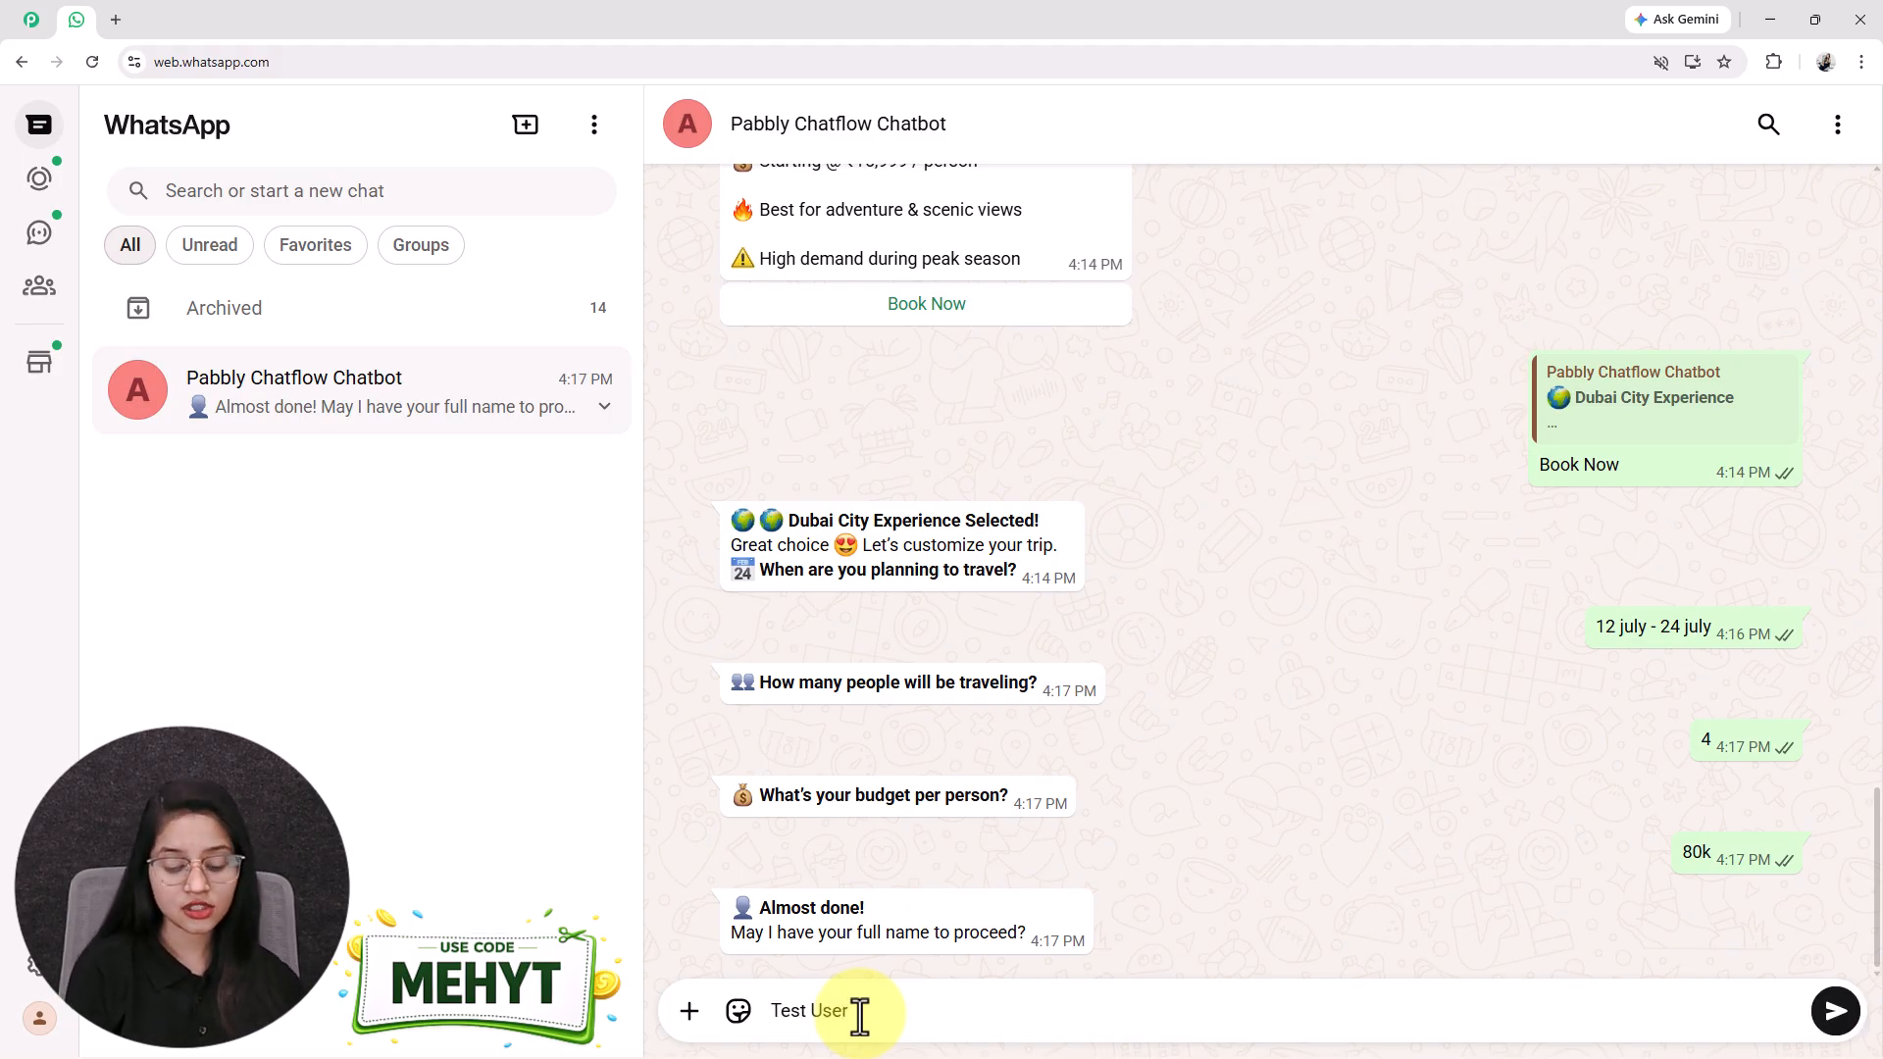
key("Return")
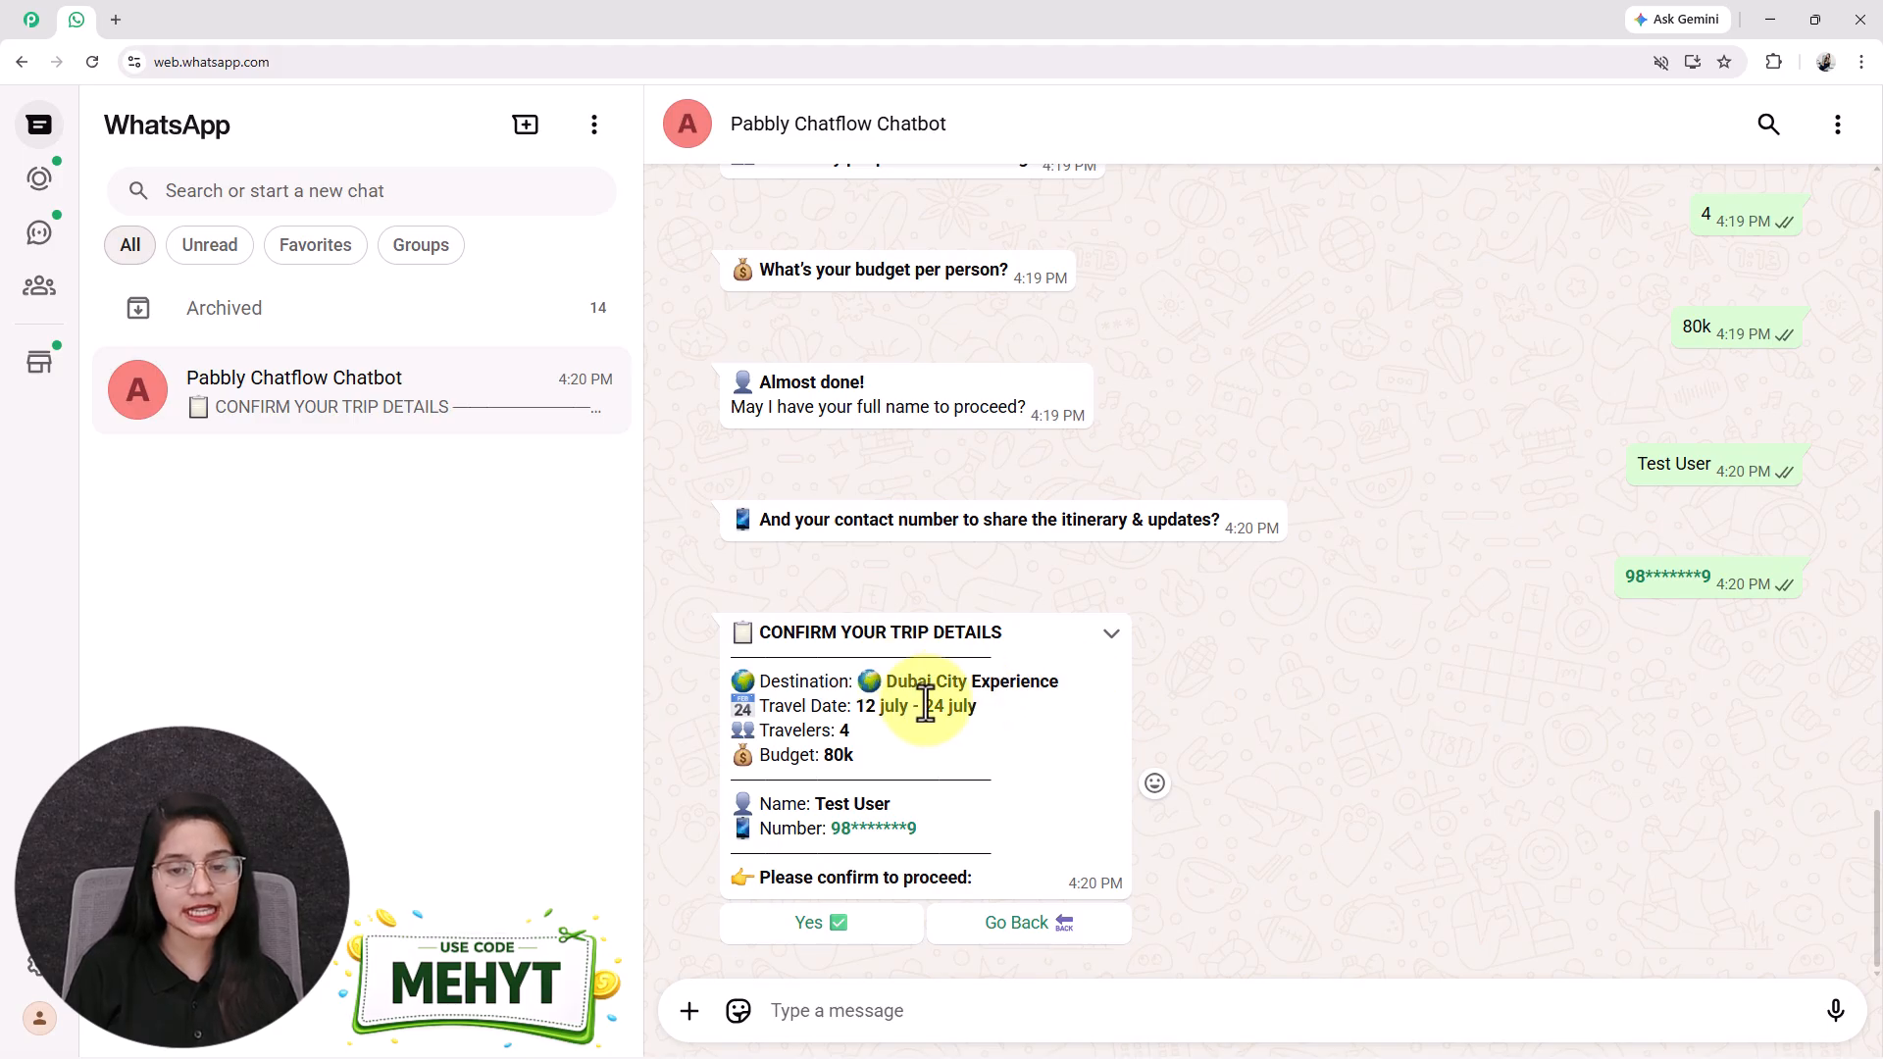
- Check the travel date, travelers and budget in the trip summary and confirm the trip details with Yes
left_click_drag(842, 713, 1063, 697)
double_click(843, 731)
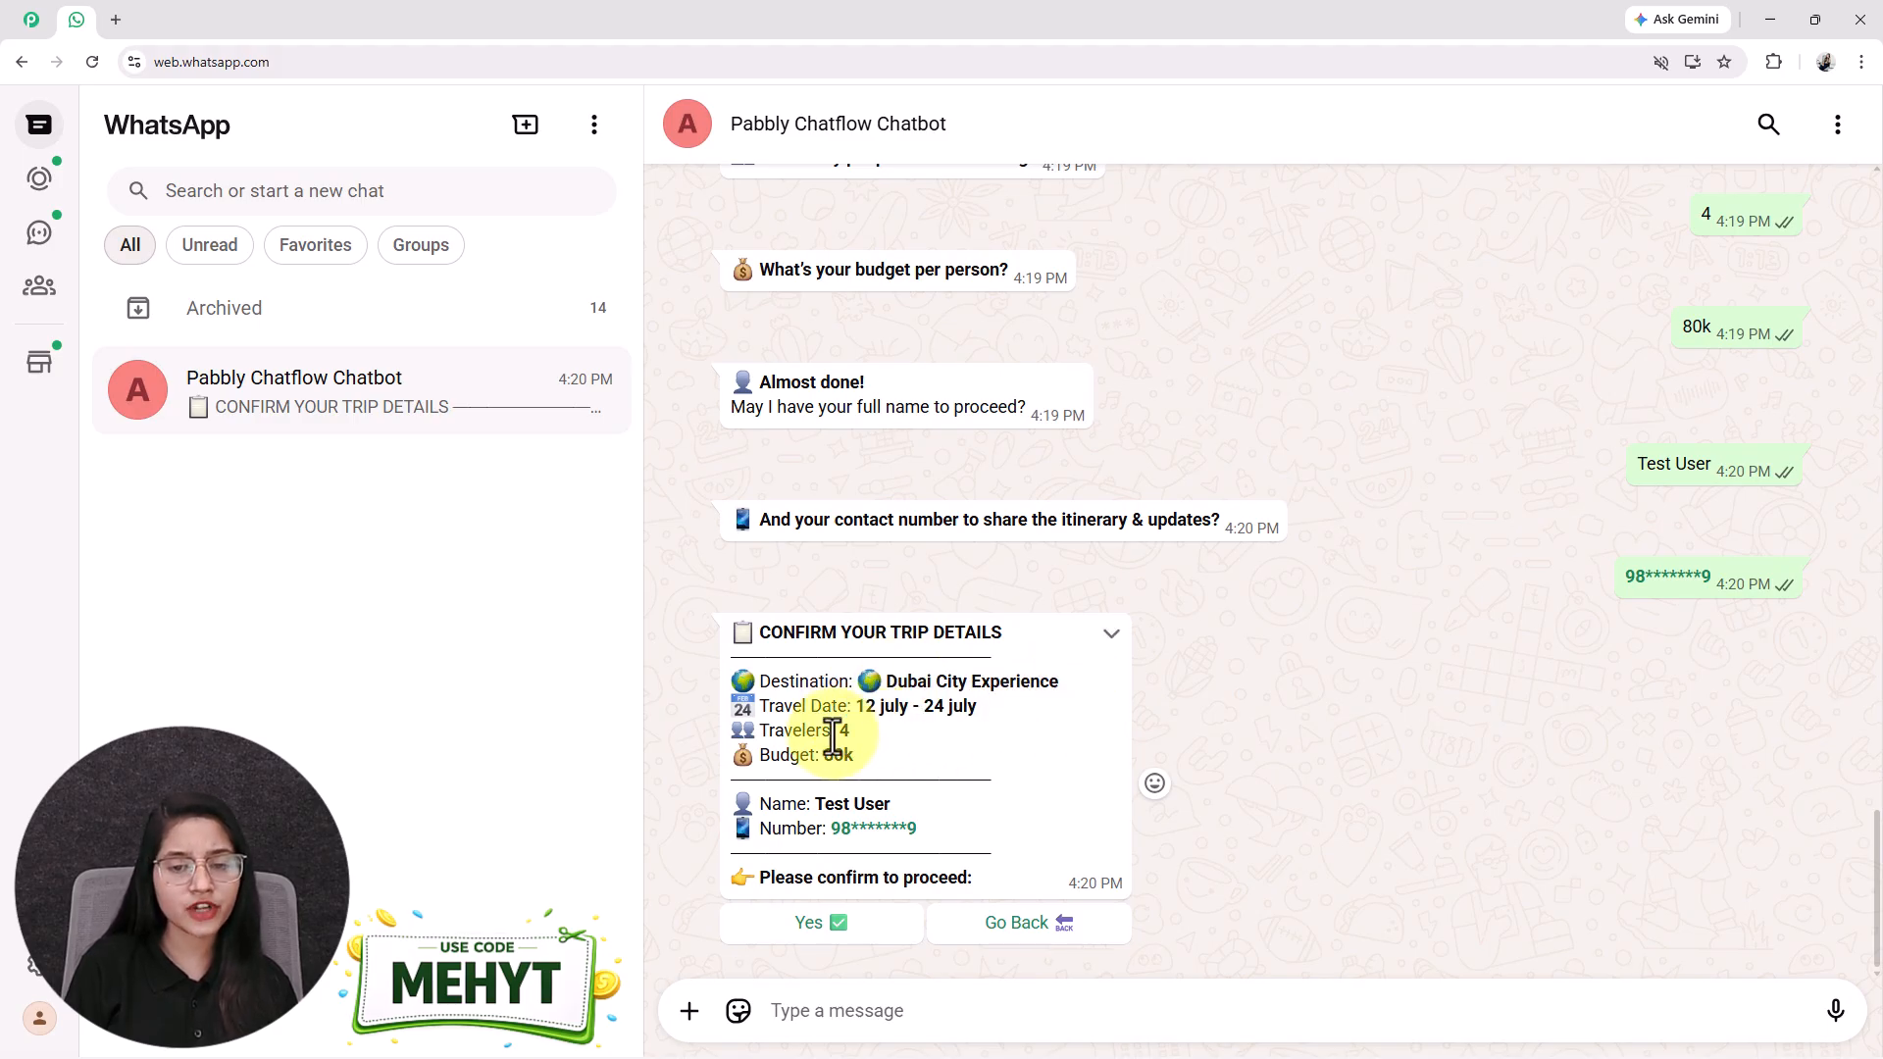
left_click_drag(821, 773, 925, 777)
left_click(975, 839)
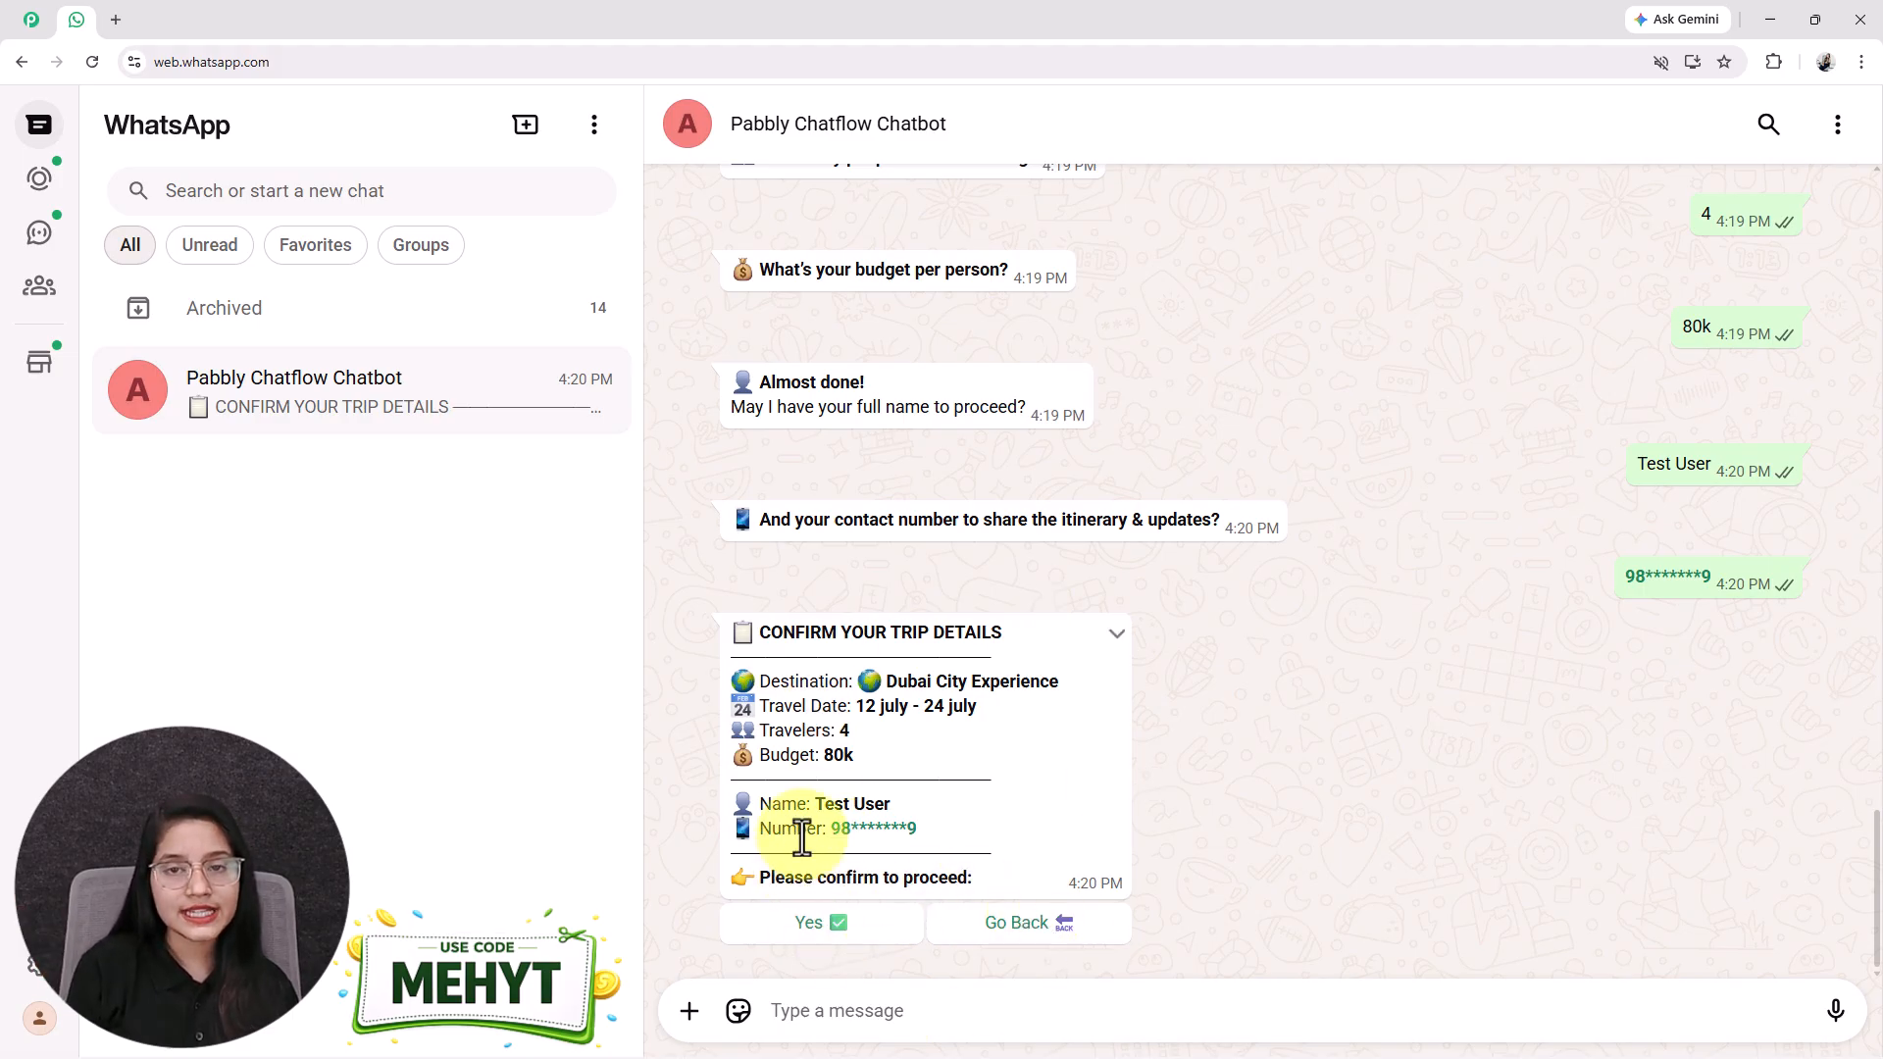
left_click(849, 936)
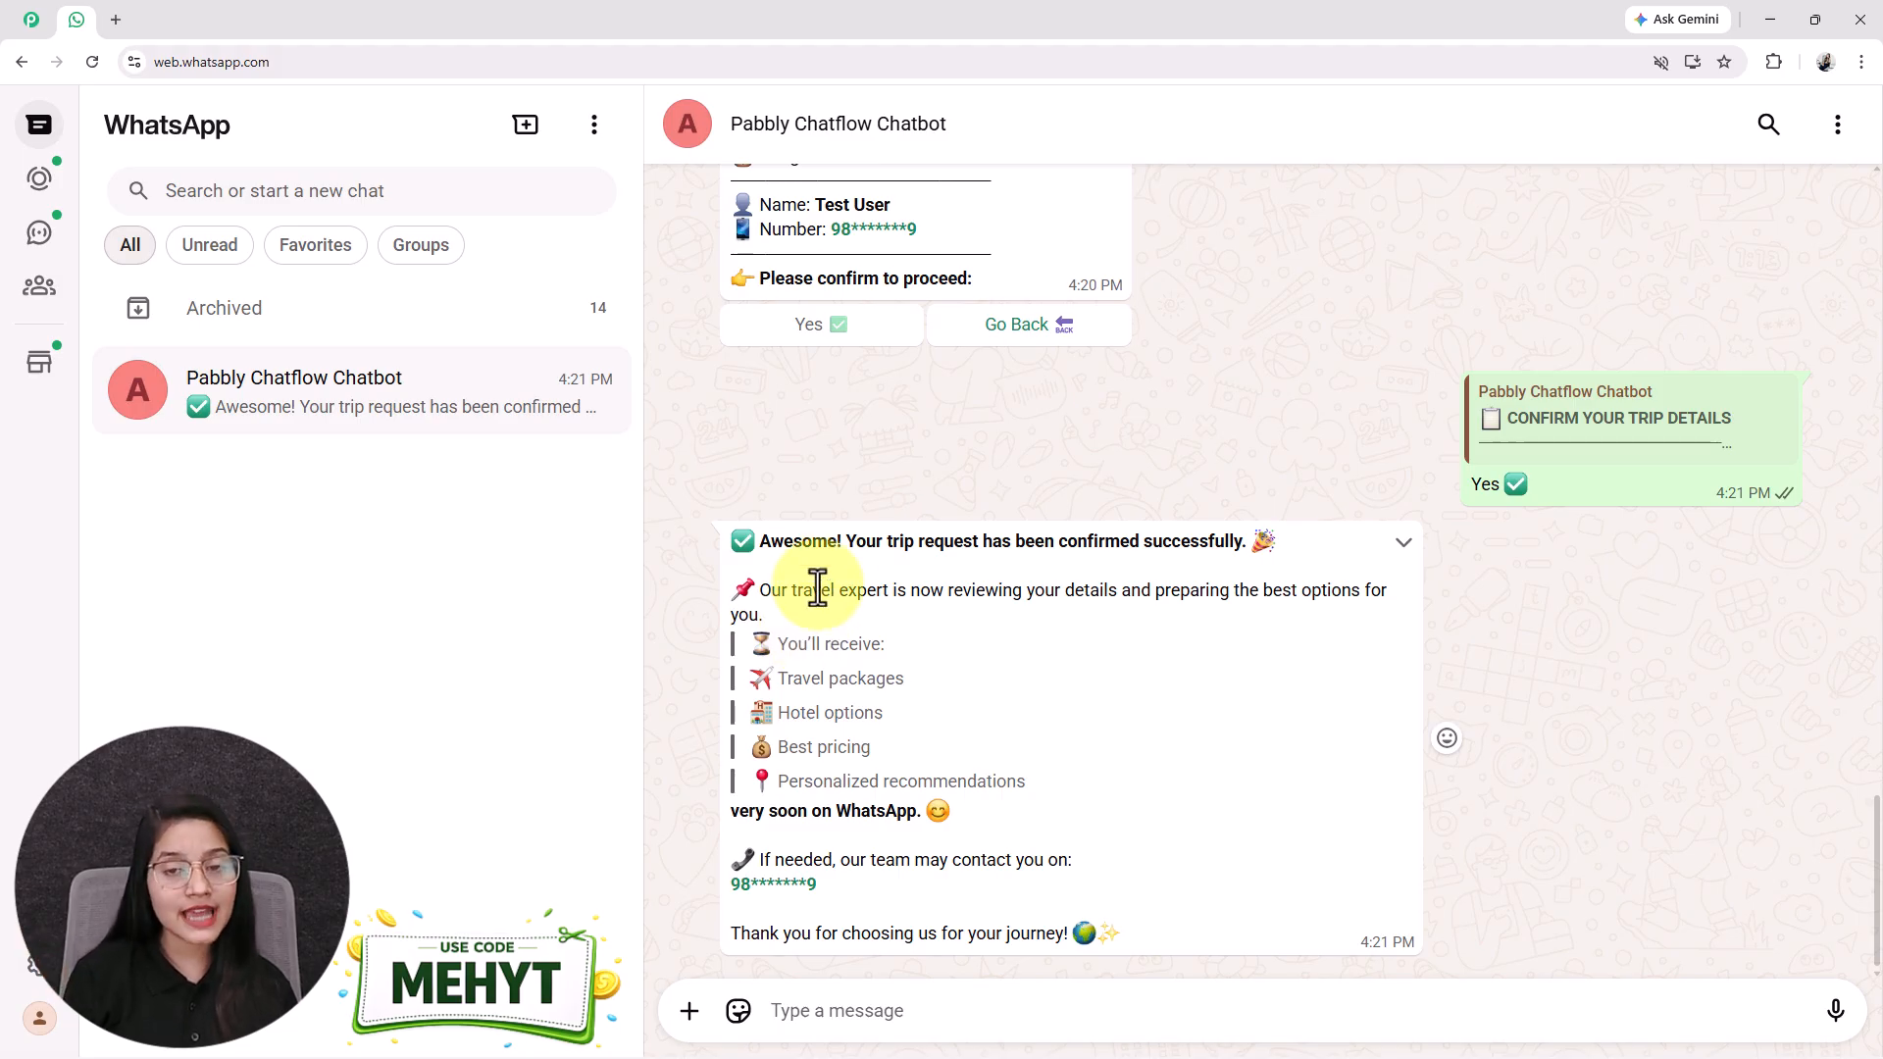
- Review the whole WhatsApp chatbot conversation, from the first travel offer message through to the trip confirmation
scroll(883, 608, "up", 7)
scroll(965, 667, "up", 15)
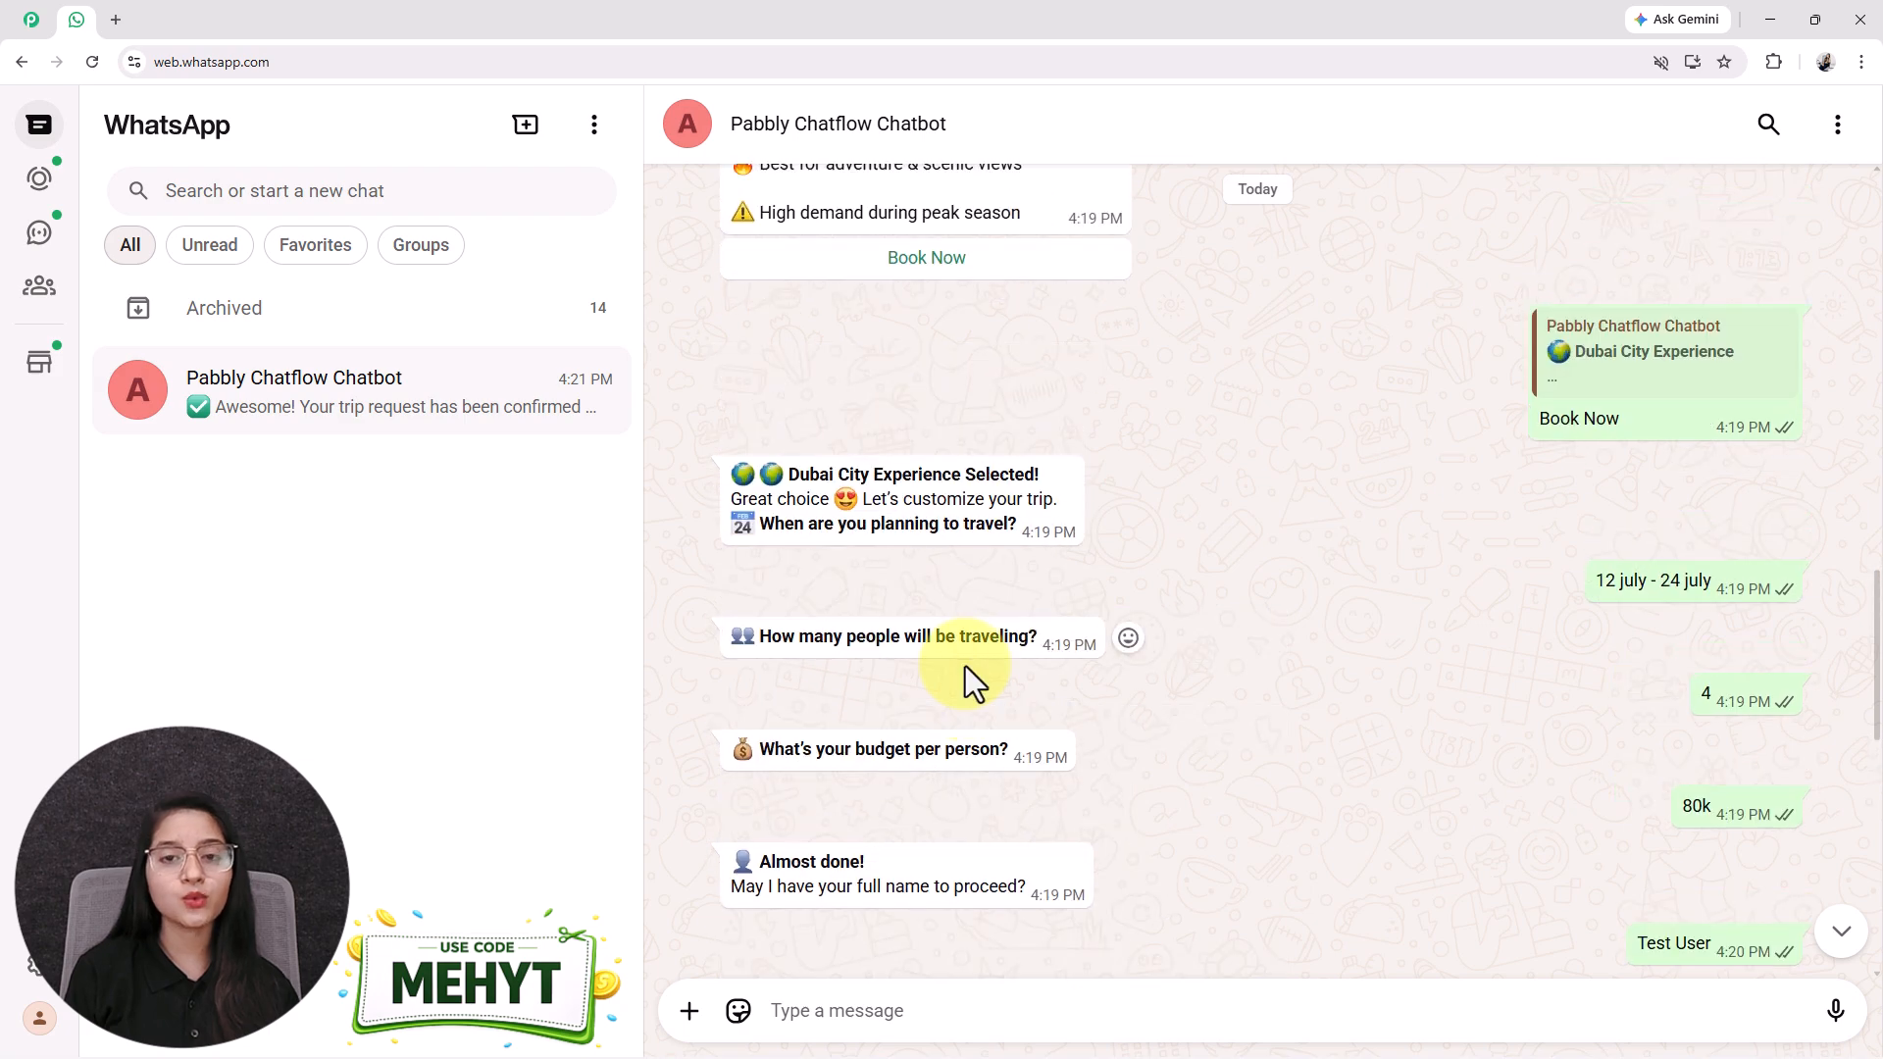
scroll(967, 686, "up", 10)
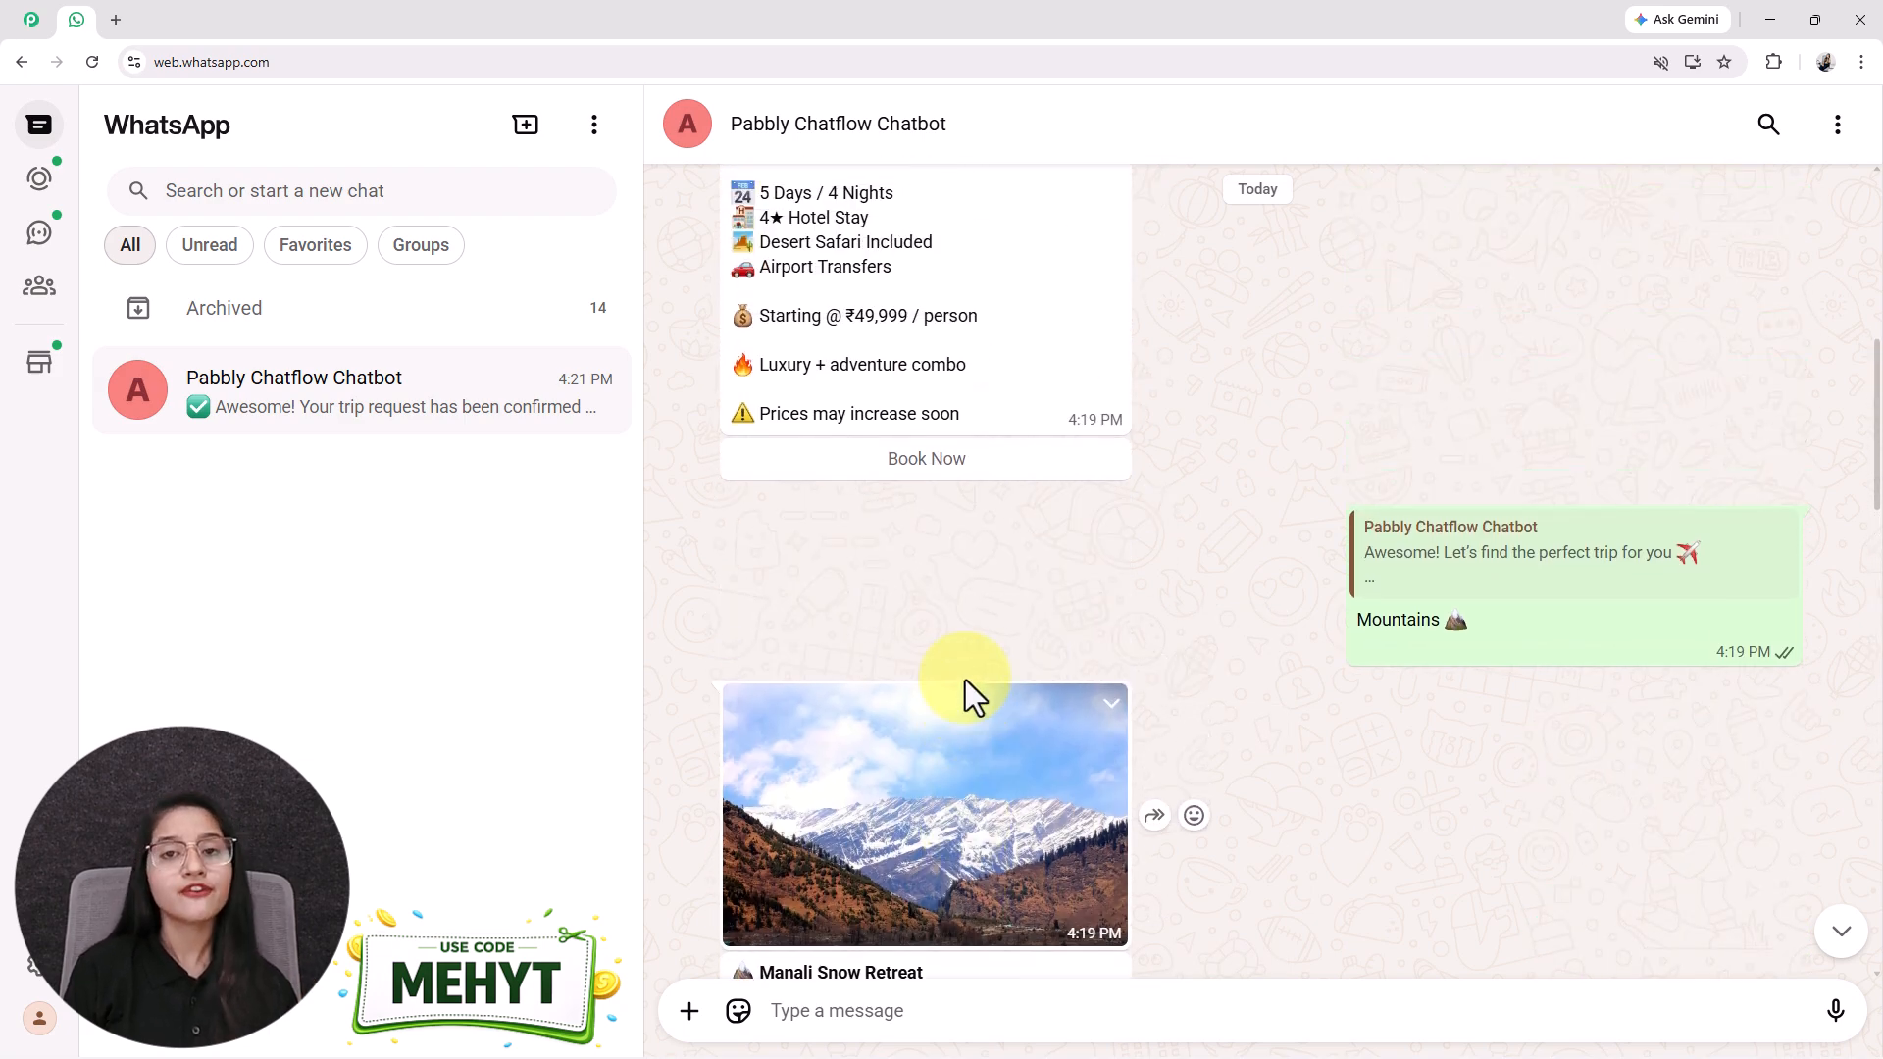
scroll(967, 701, "up", 1)
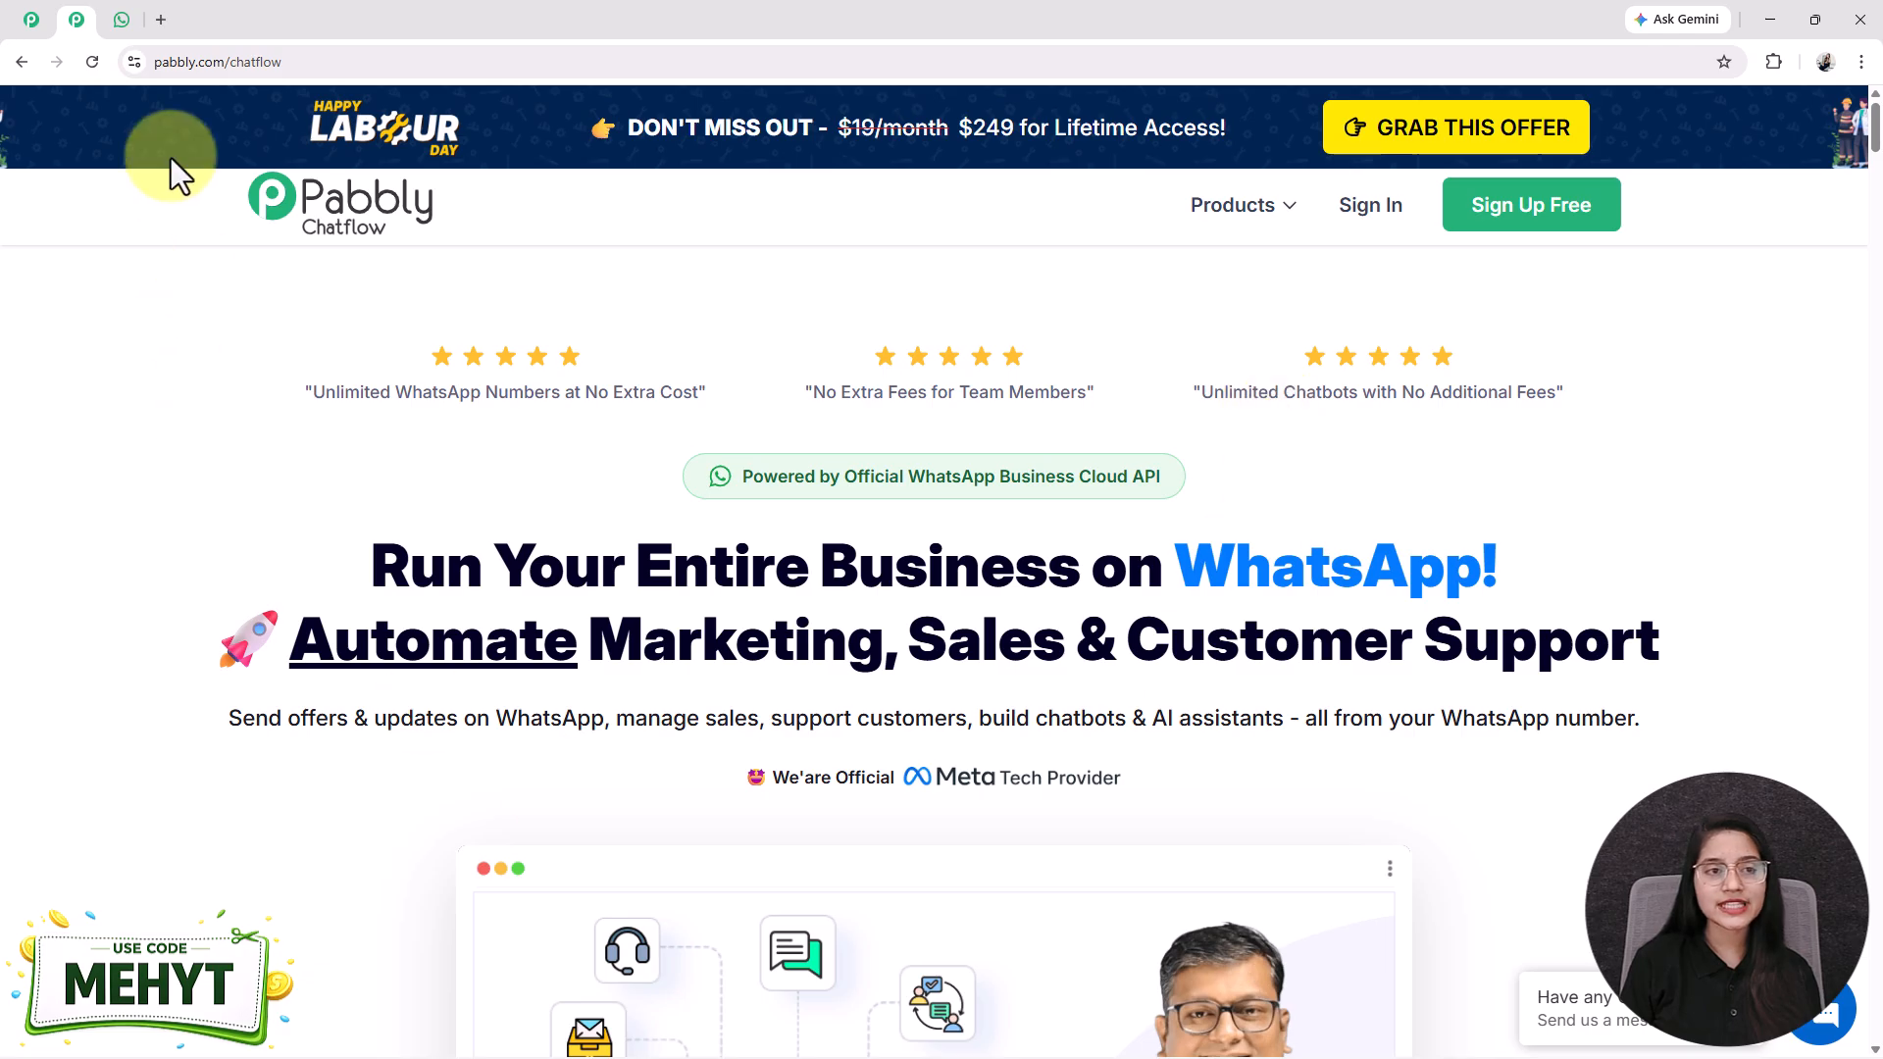
left_click(122, 22)
scroll(1369, 781, "up", 10)
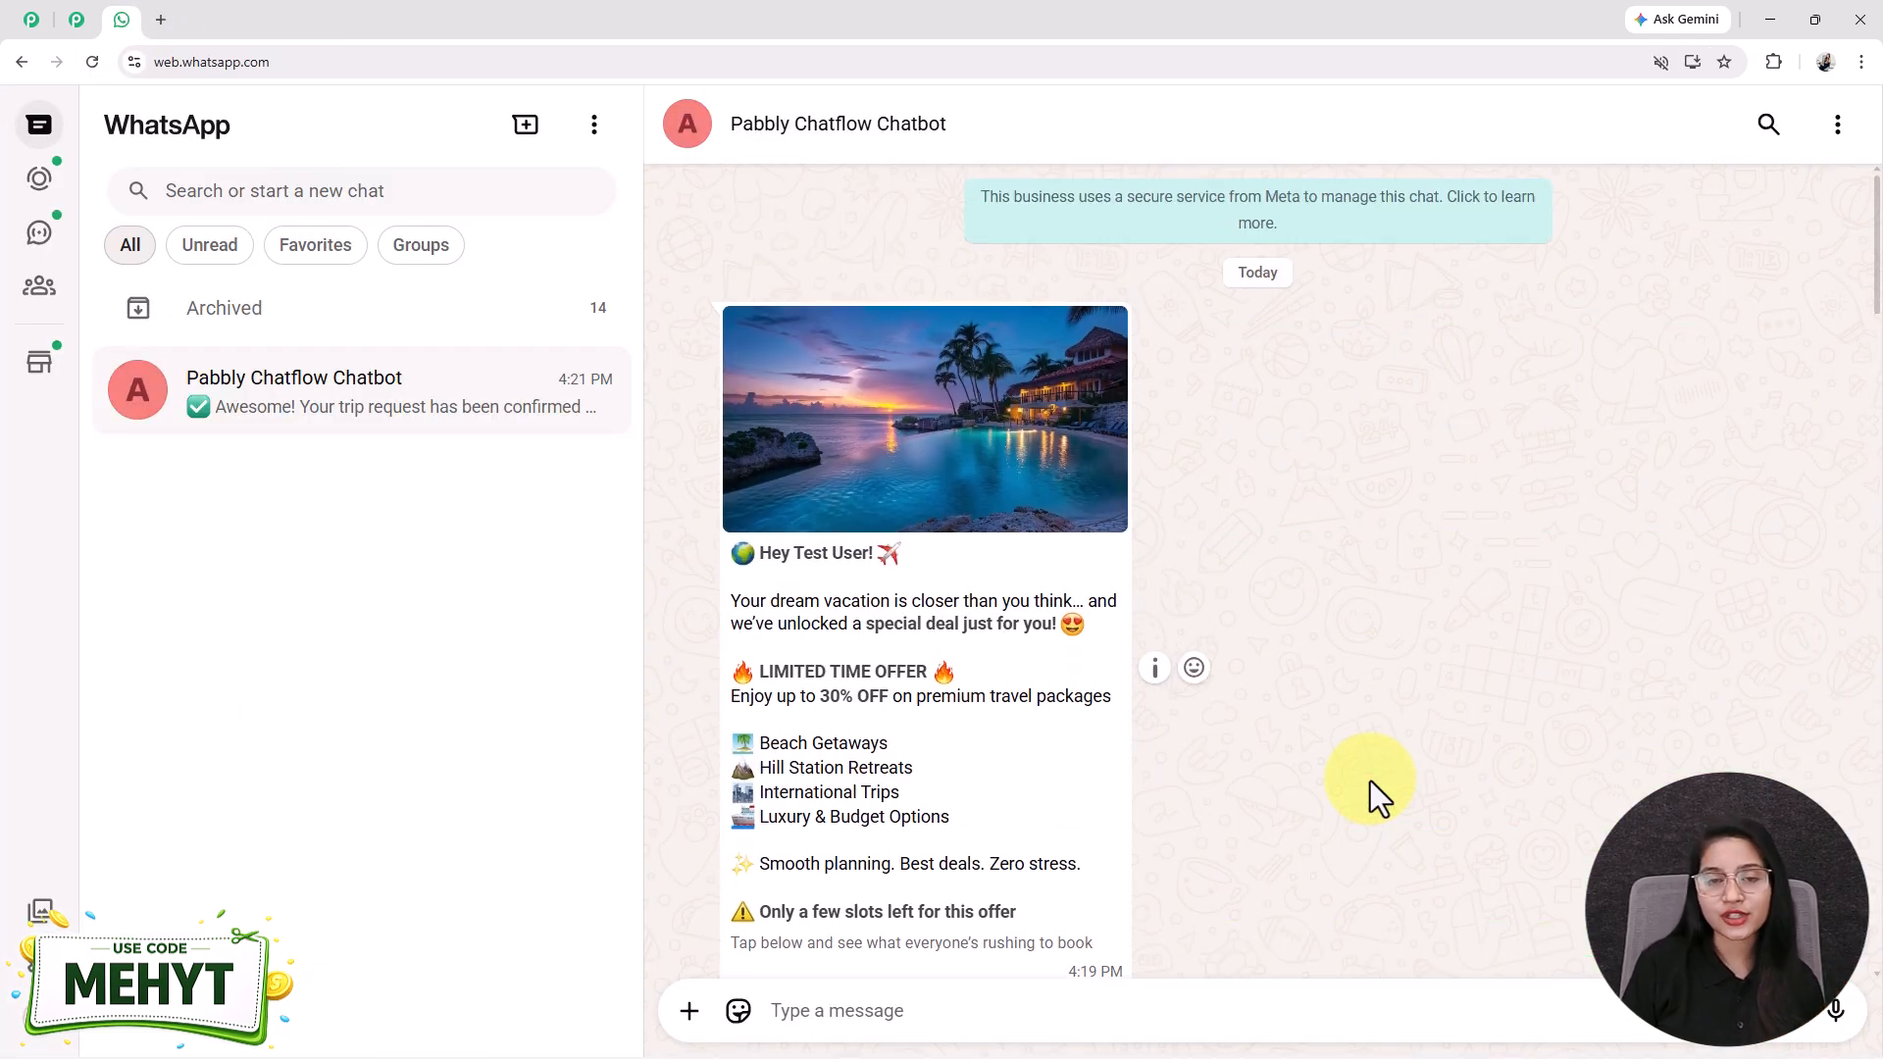
scroll(1369, 781, "down", 7)
scroll(1370, 781, "down", 10)
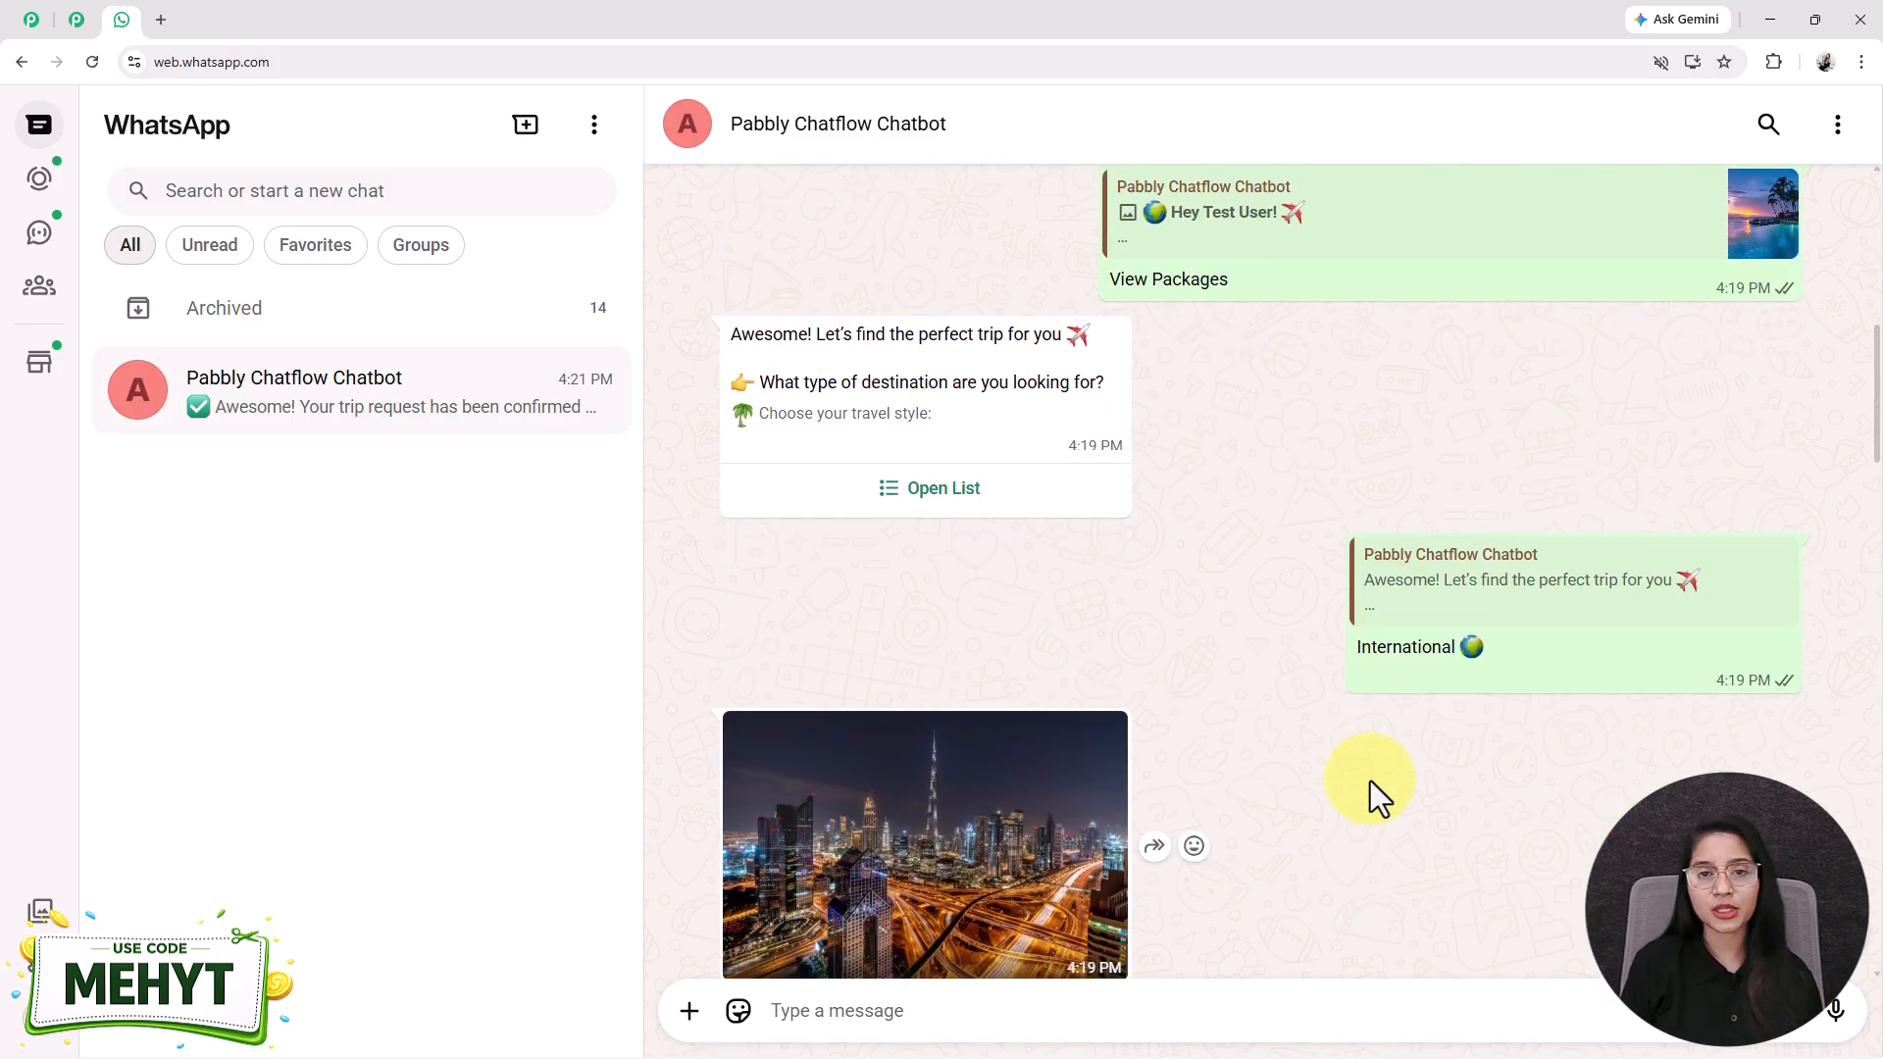
scroll(1373, 799, "down", 12)
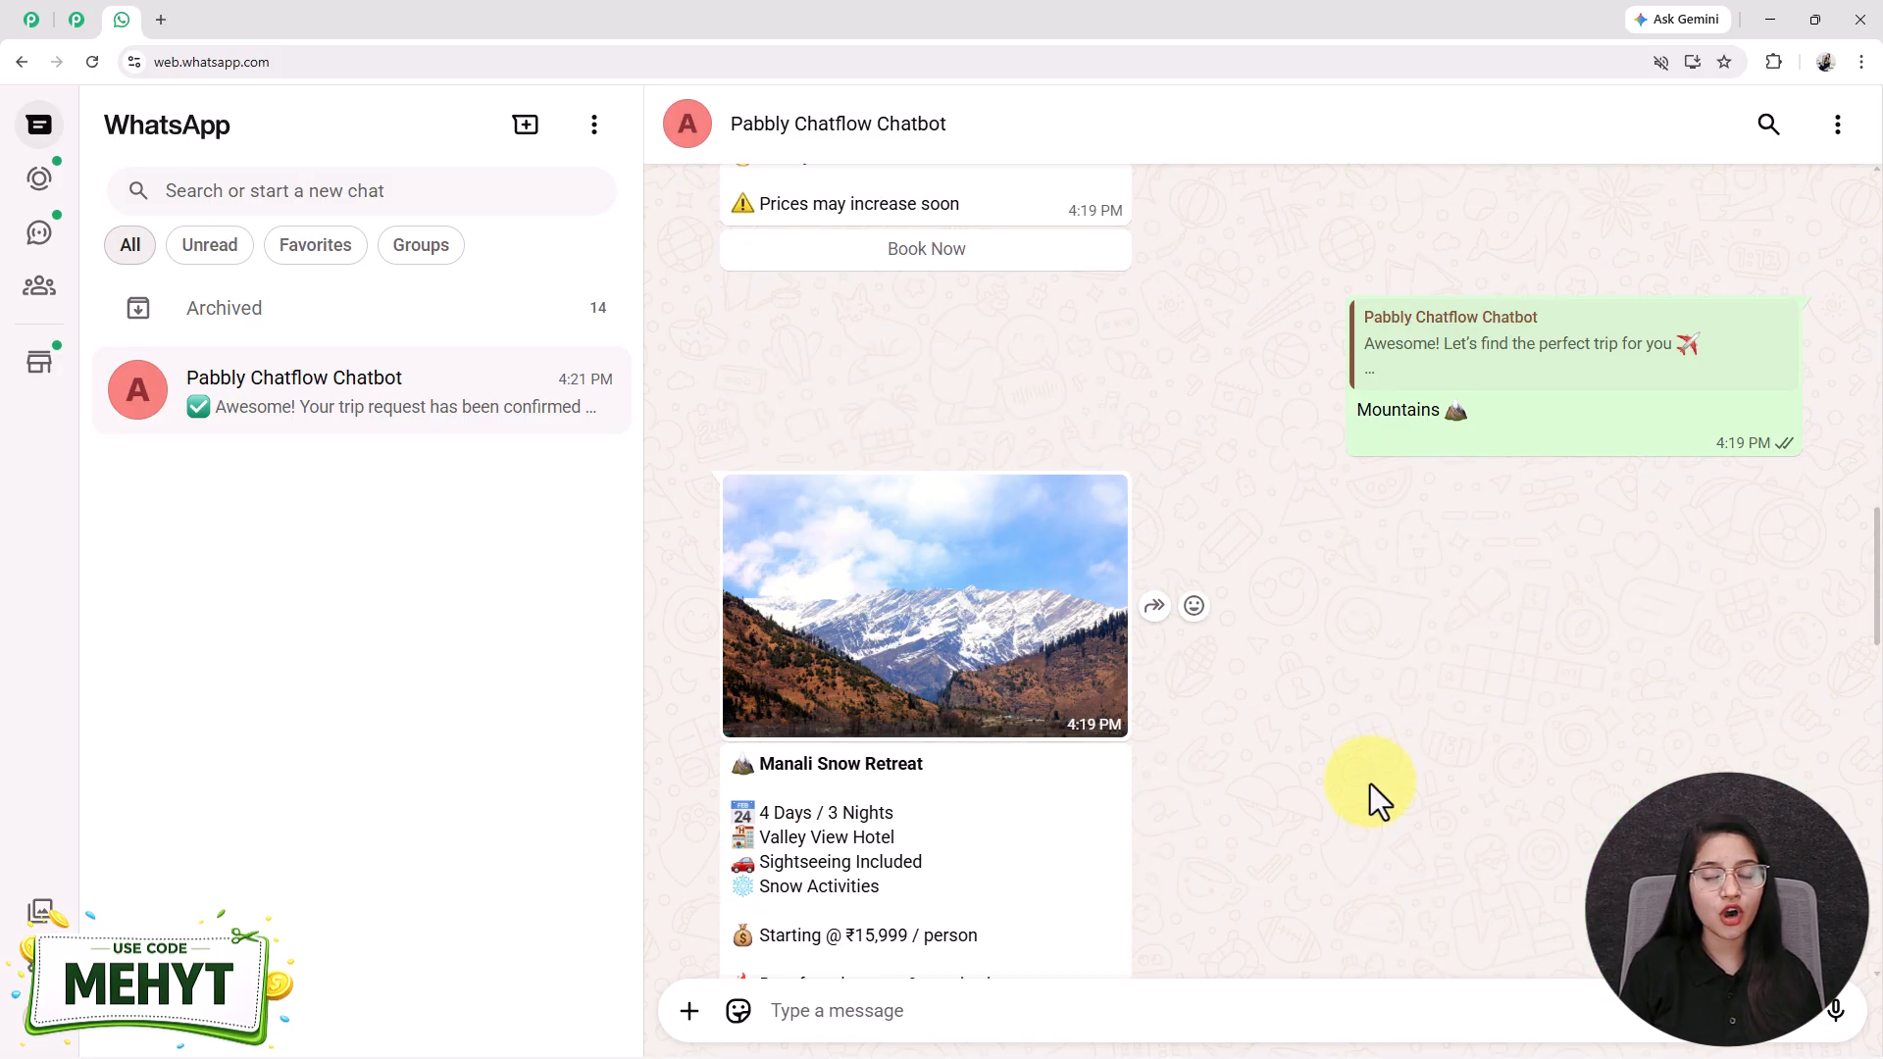
scroll(1369, 790, "down", 8)
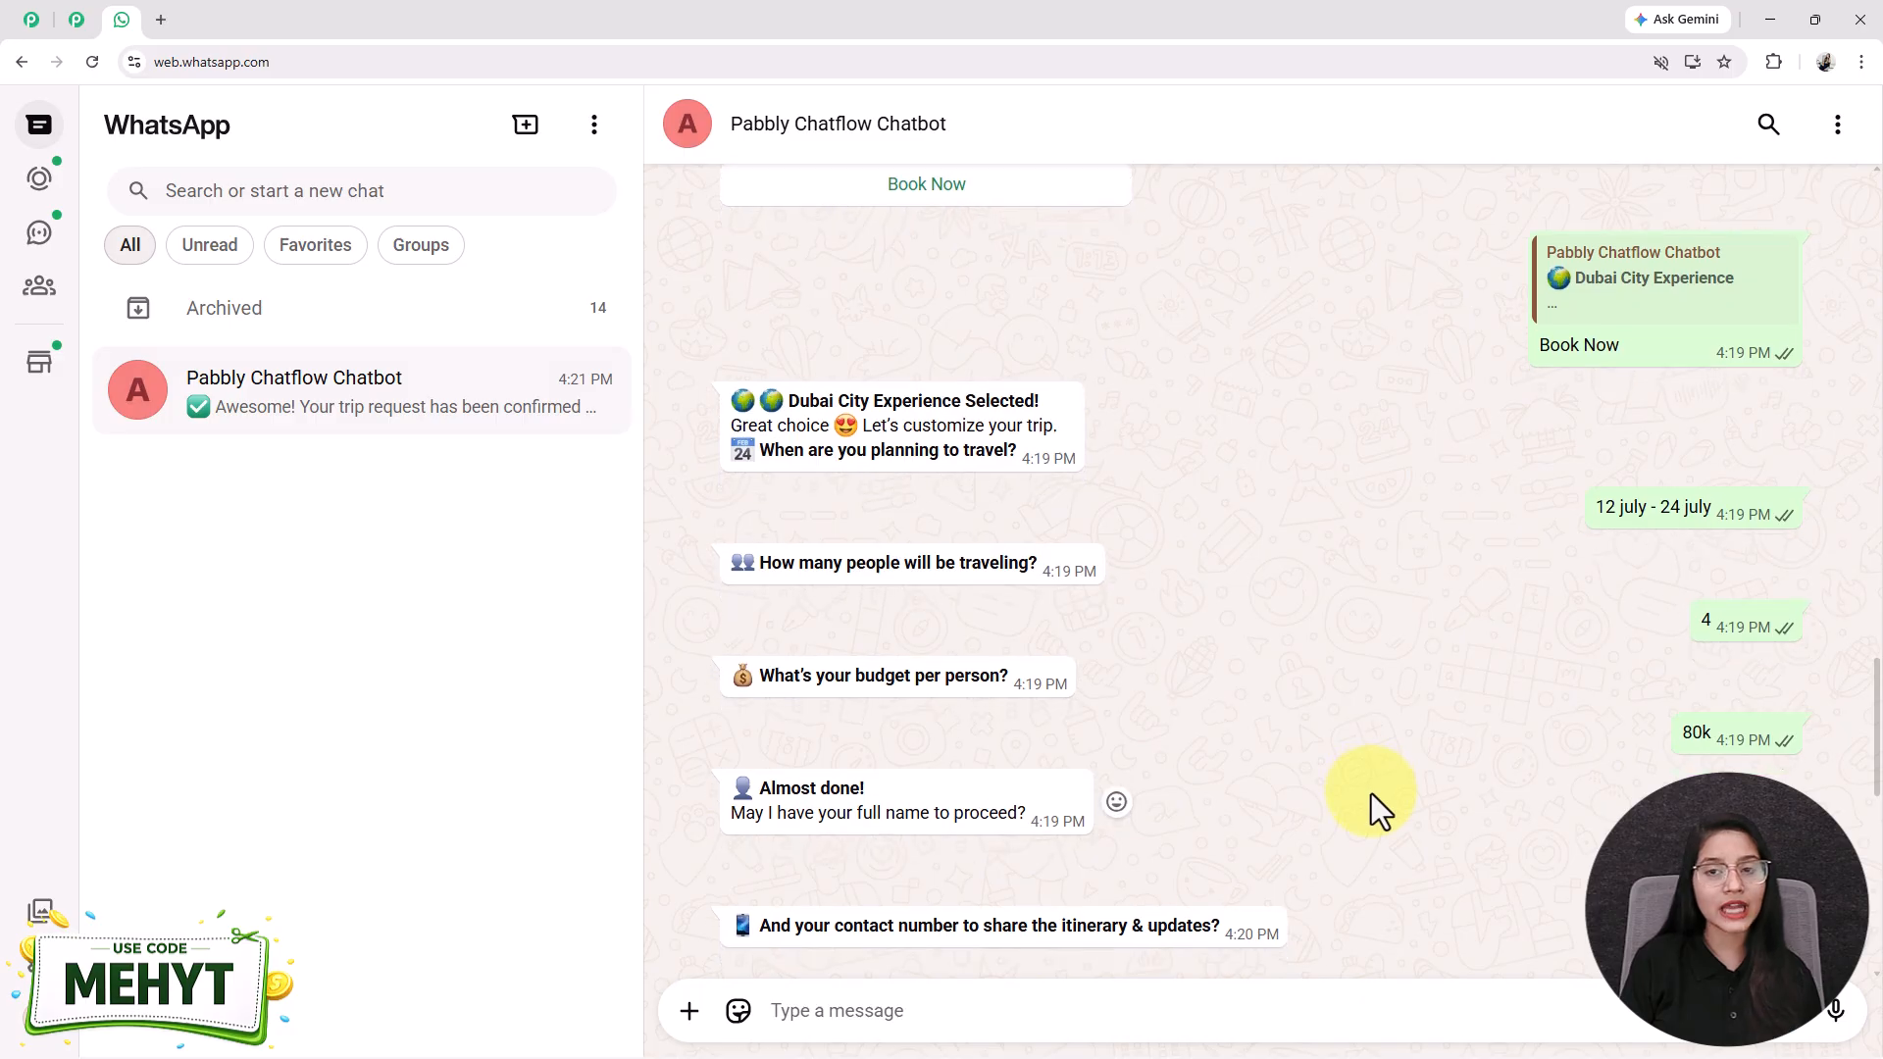
scroll(1371, 797, "down", 2)
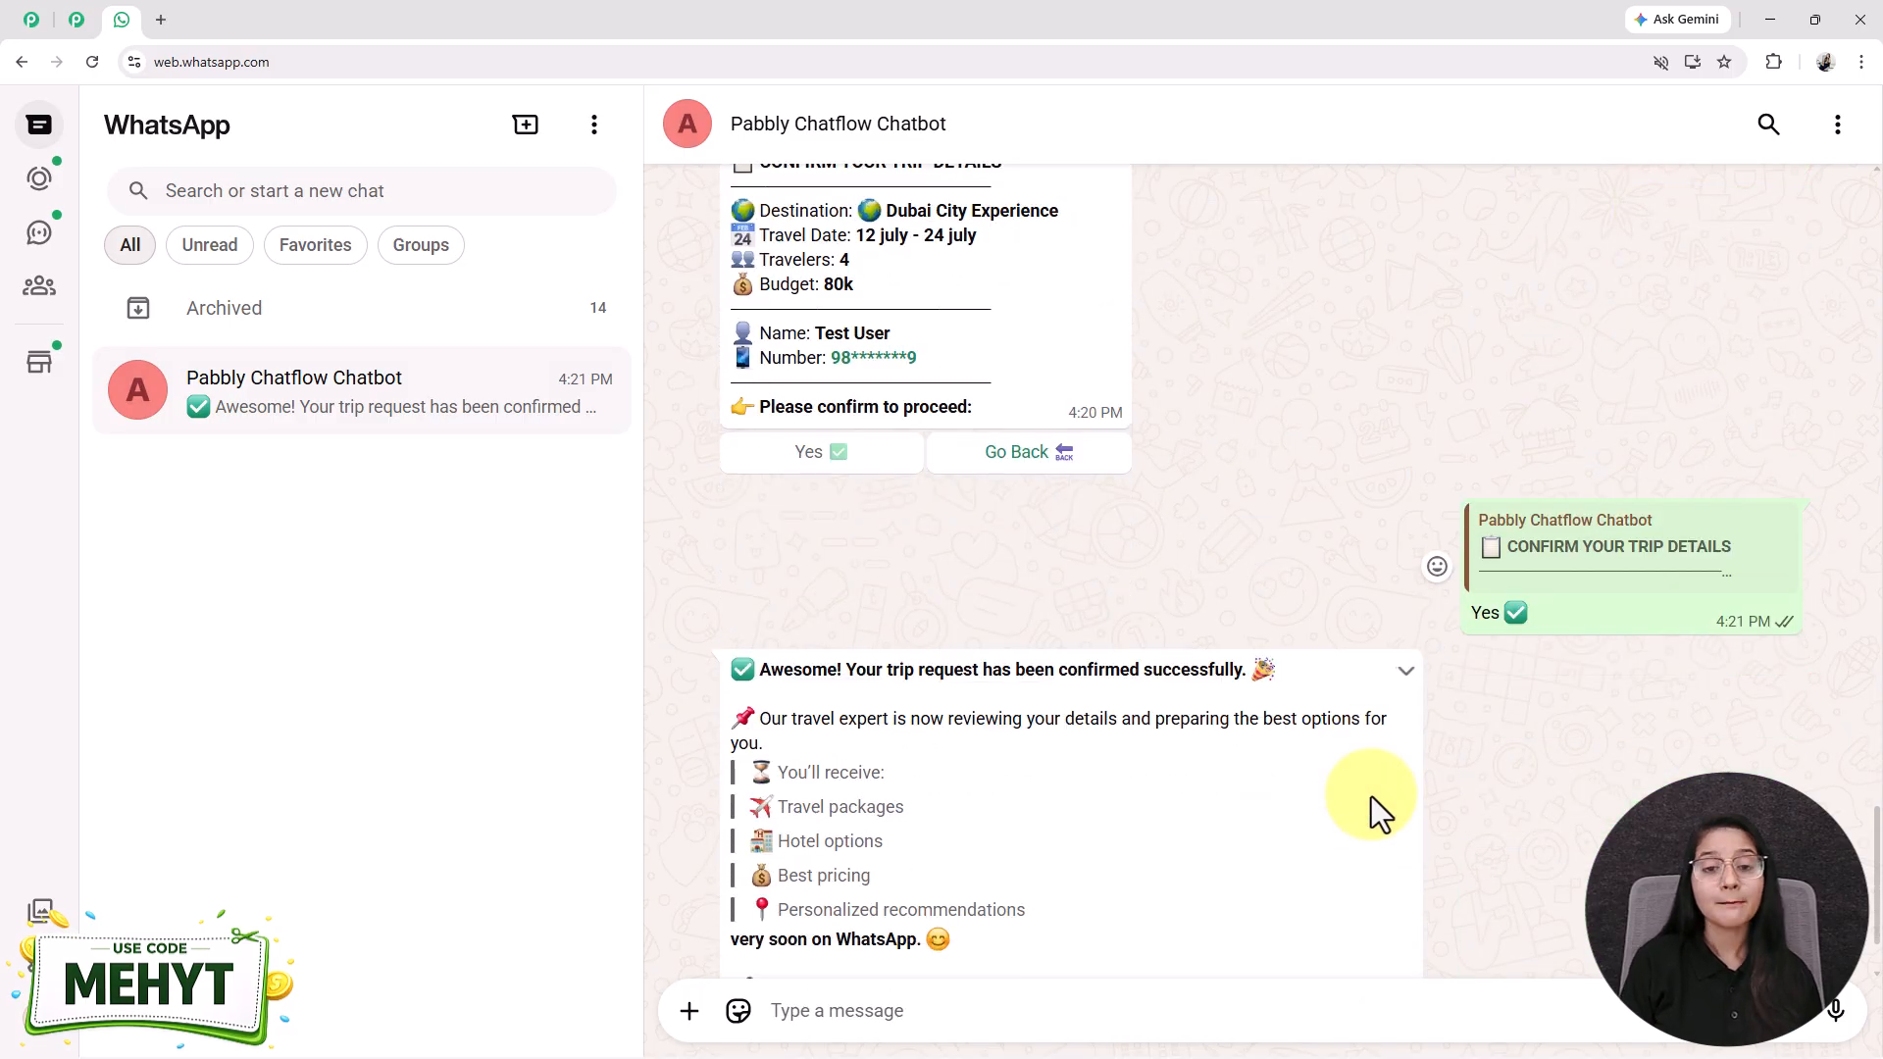
scroll(1372, 797, "up", 1)
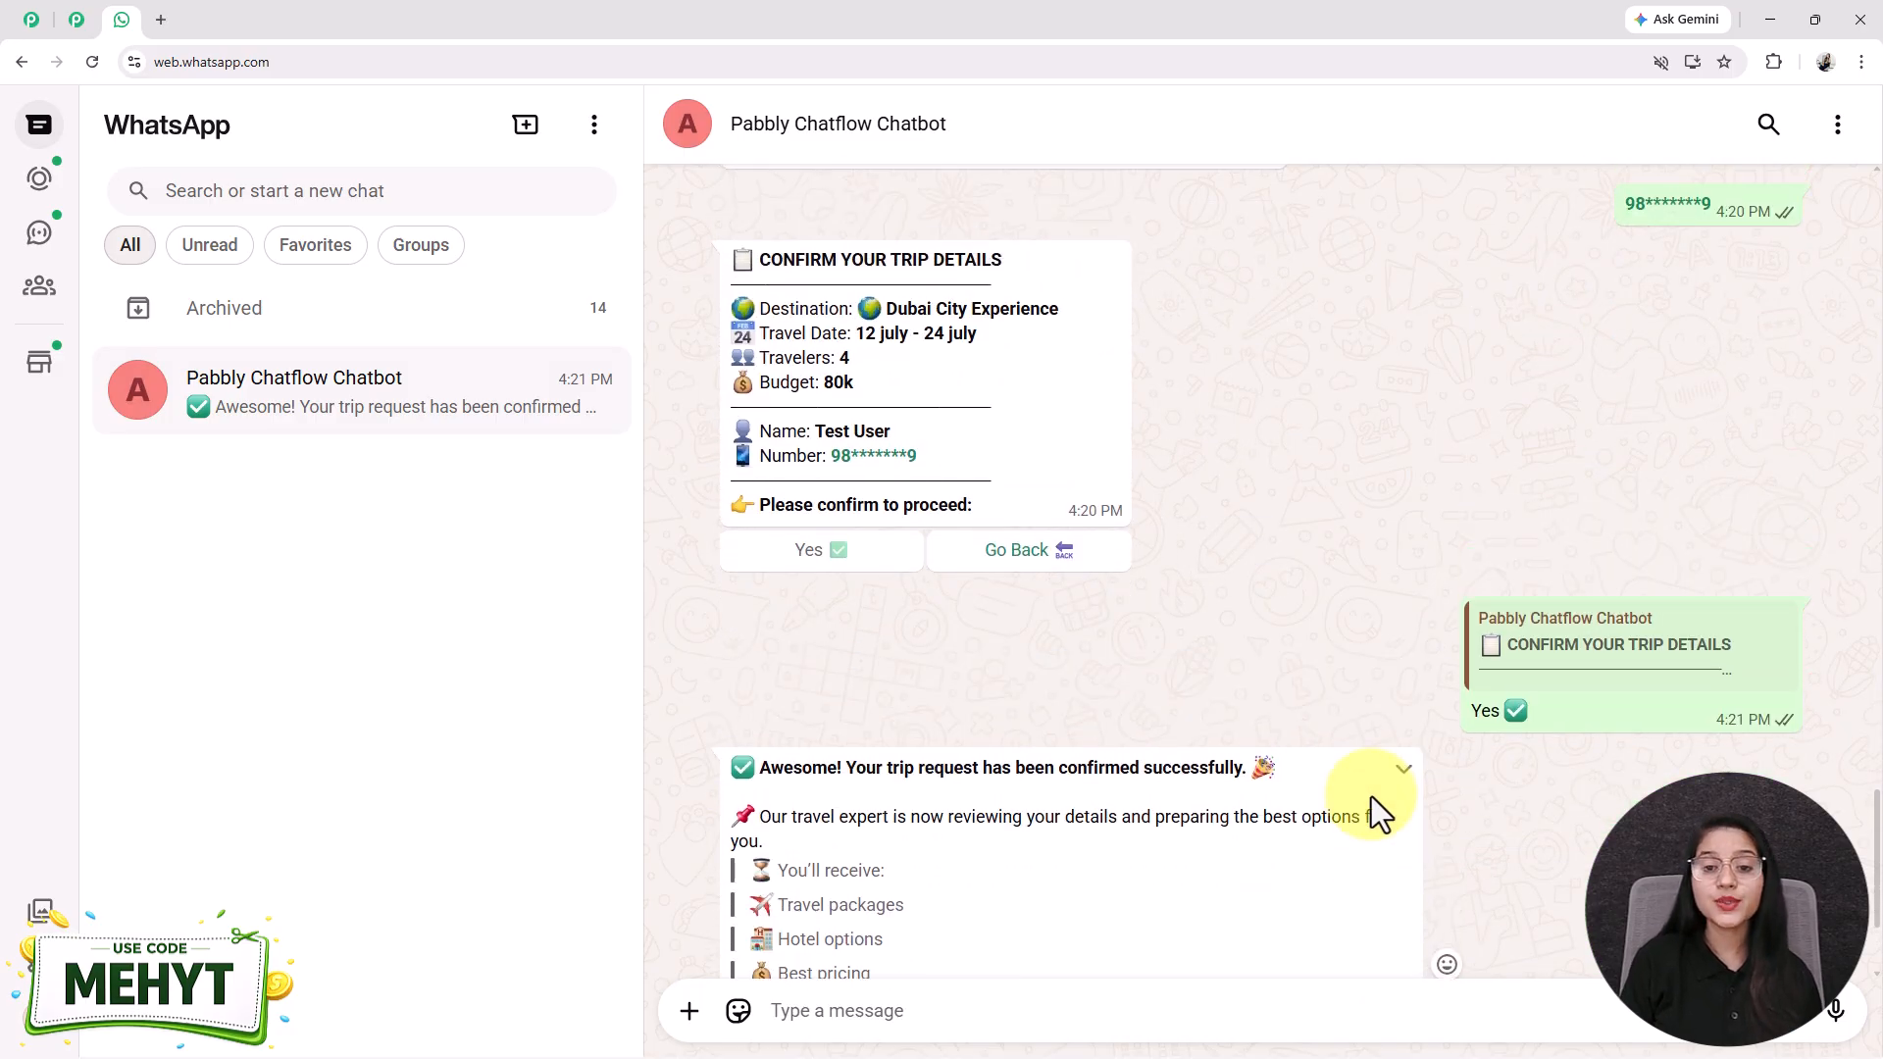
- View the Pabbly Chatflow website and return to the WhatsApp chat
left_click(76, 19)
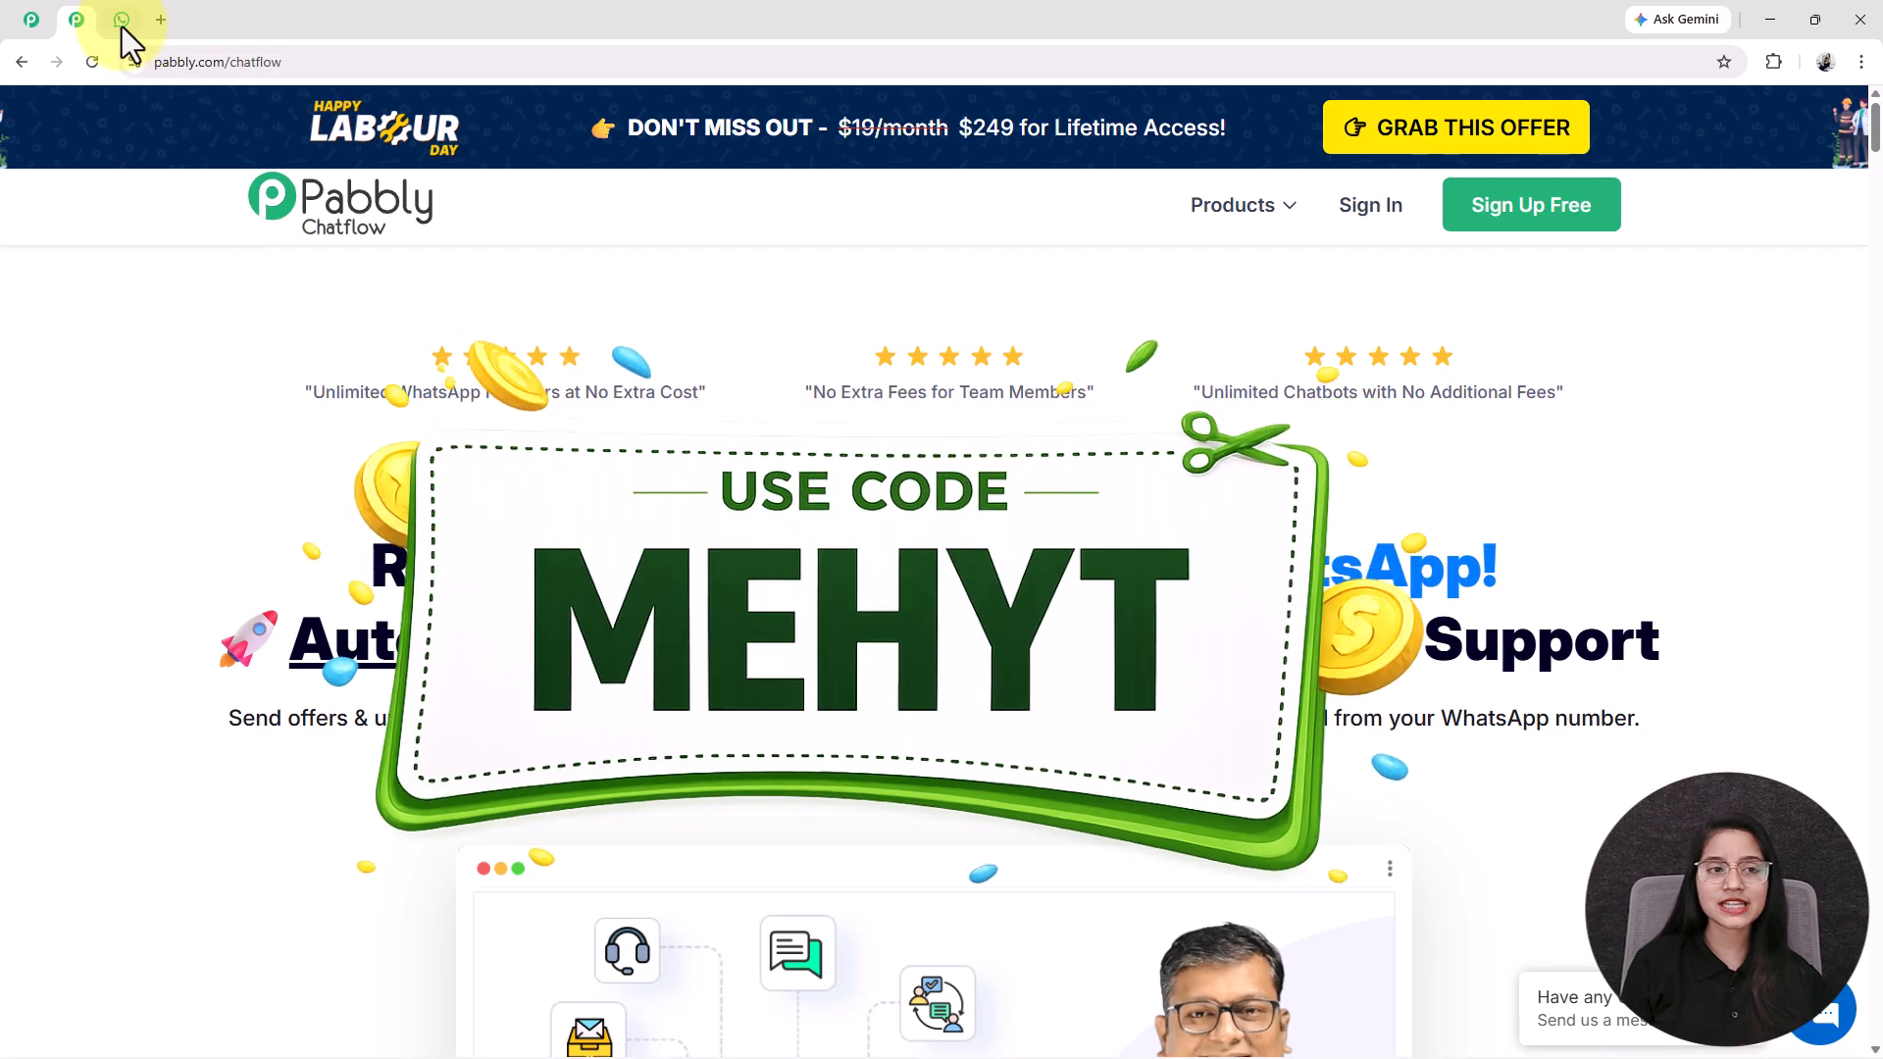
left_click(122, 22)
scroll(1089, 642, "up", 3)
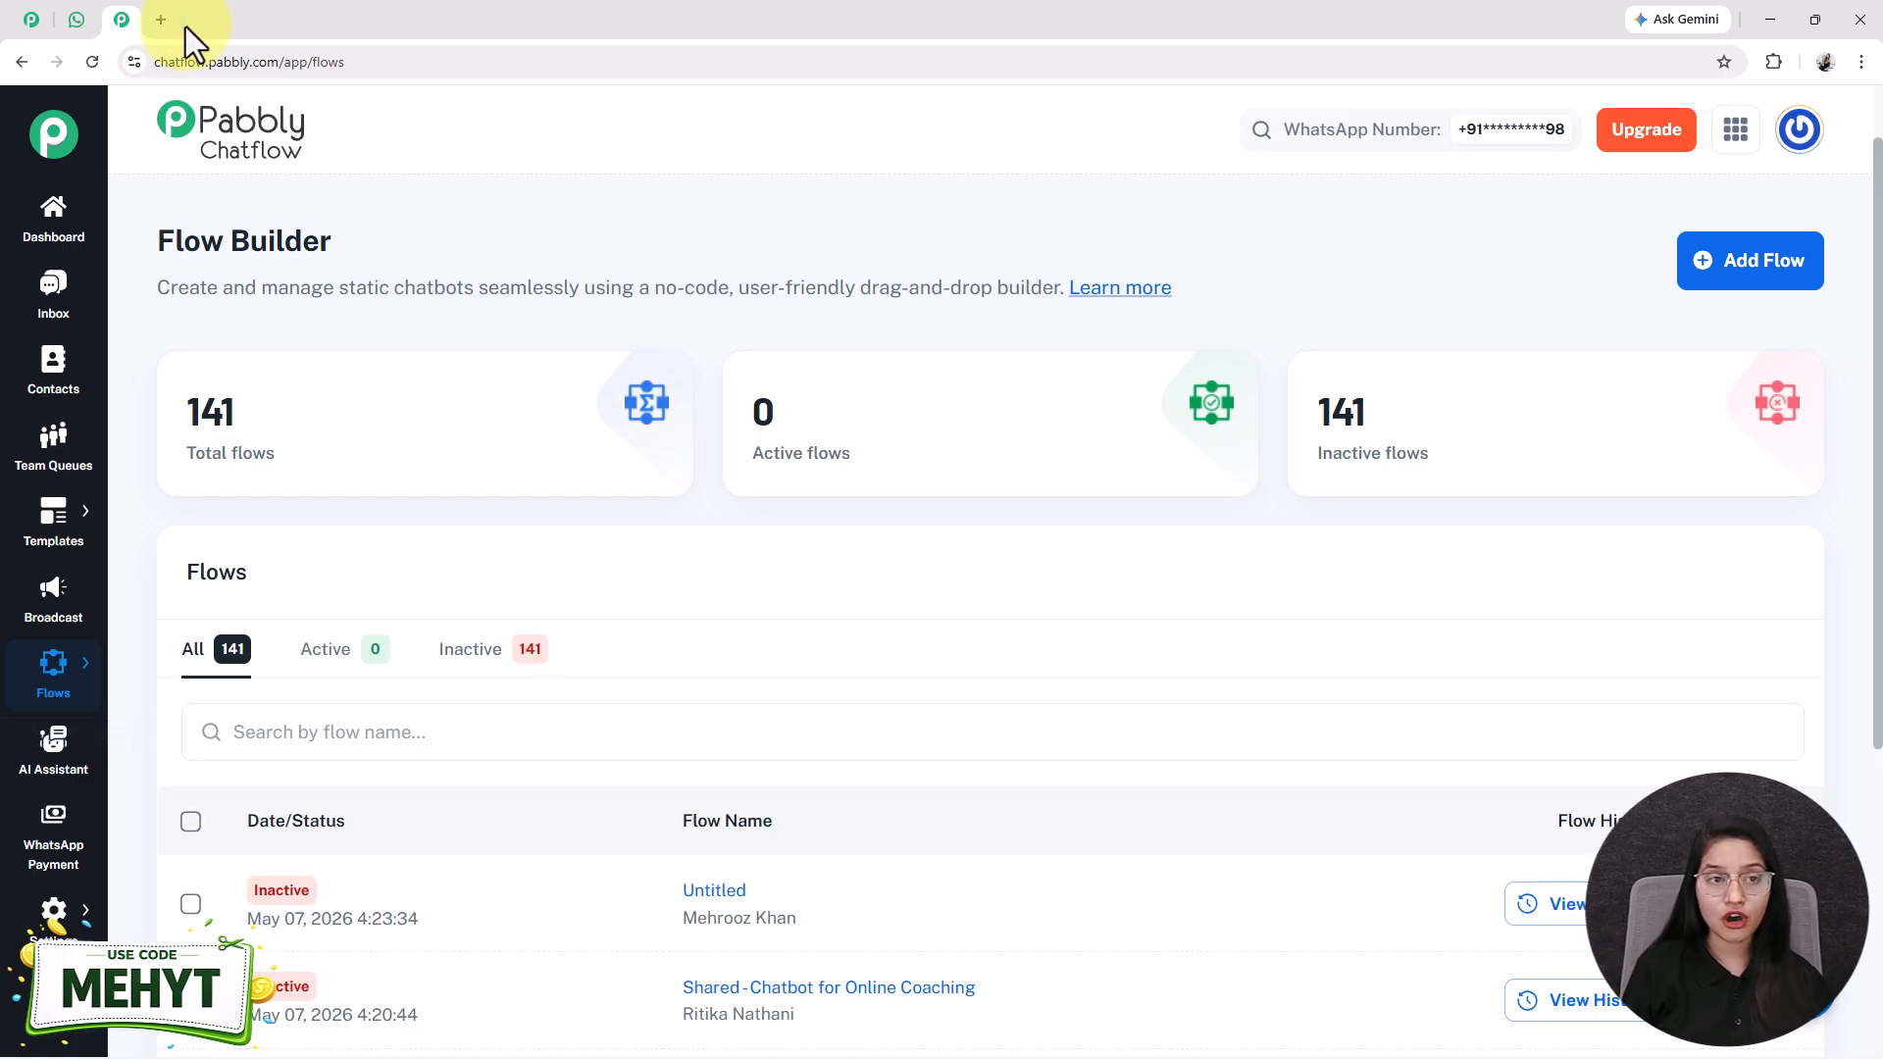
- Open pabbly.com/chatflow in a new browser tab, and return to the Flow Builder page of Pabbly Chatflow
left_click(153, 13)
type("pabbly.com/chatflow")
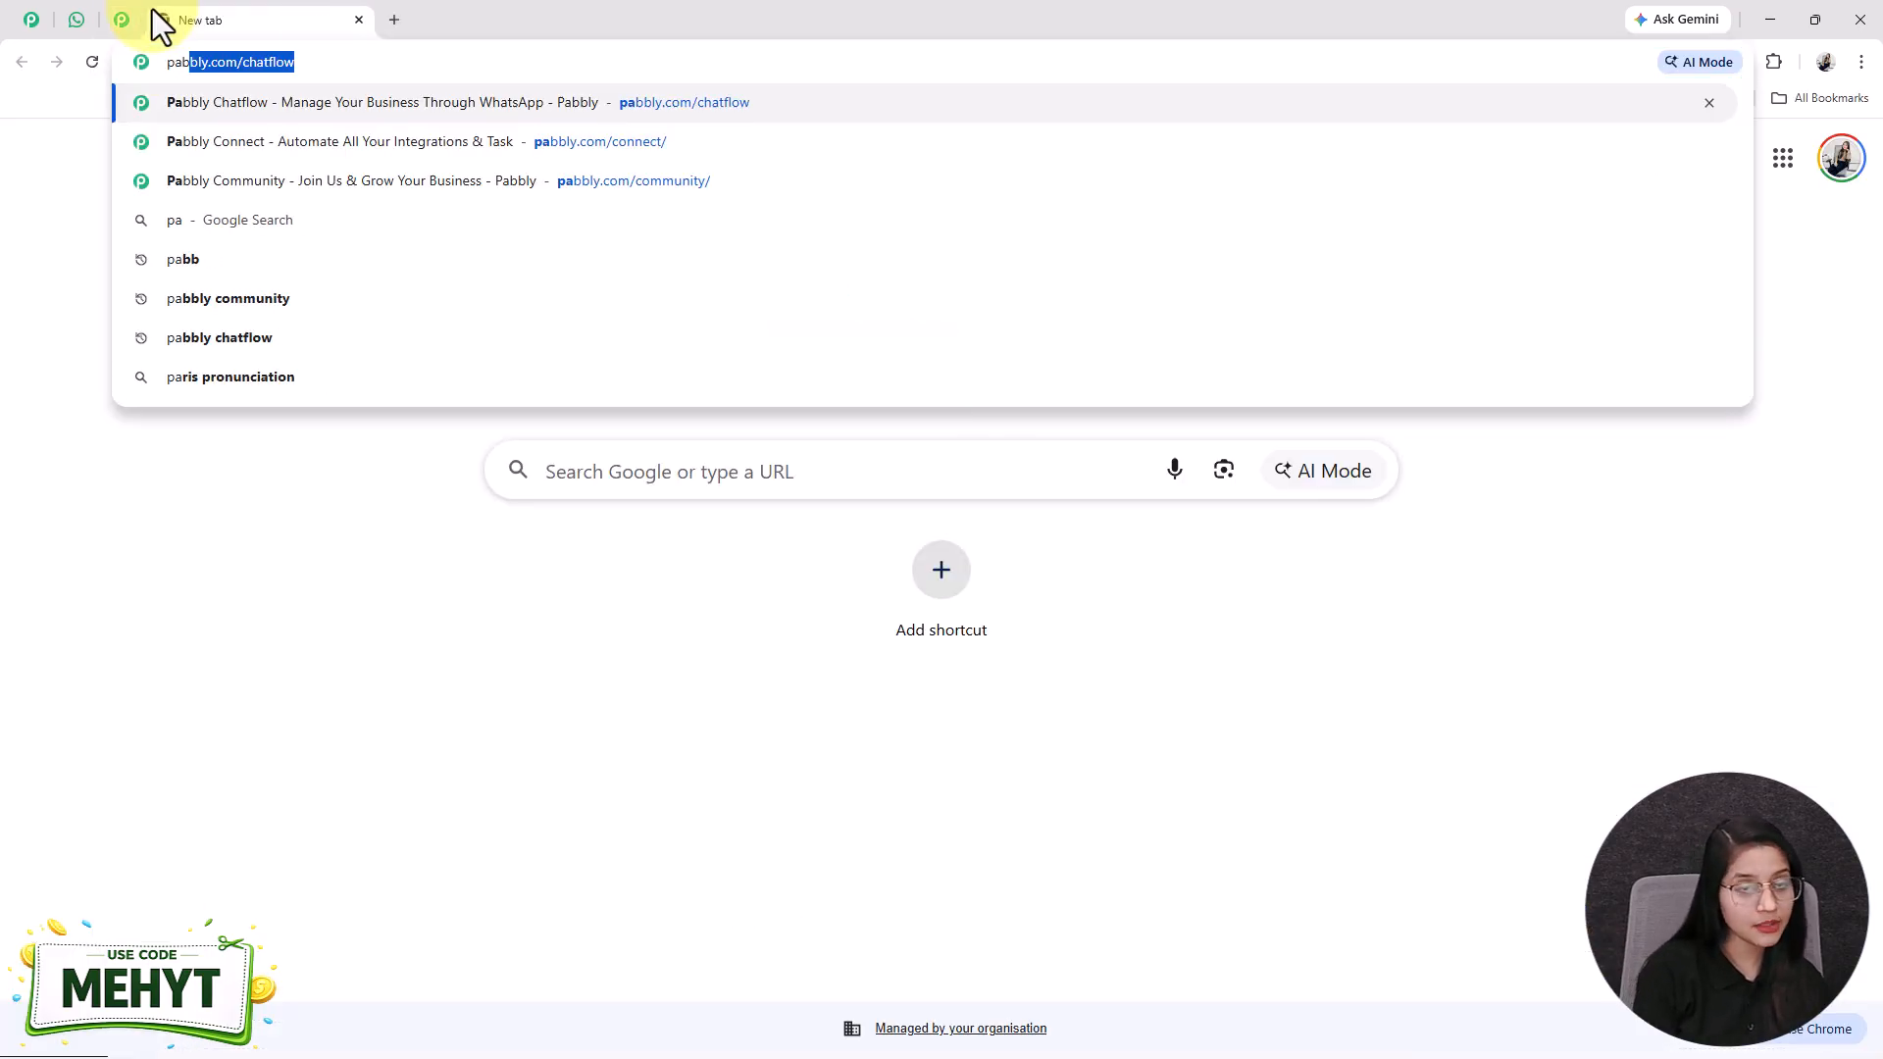
key("Return")
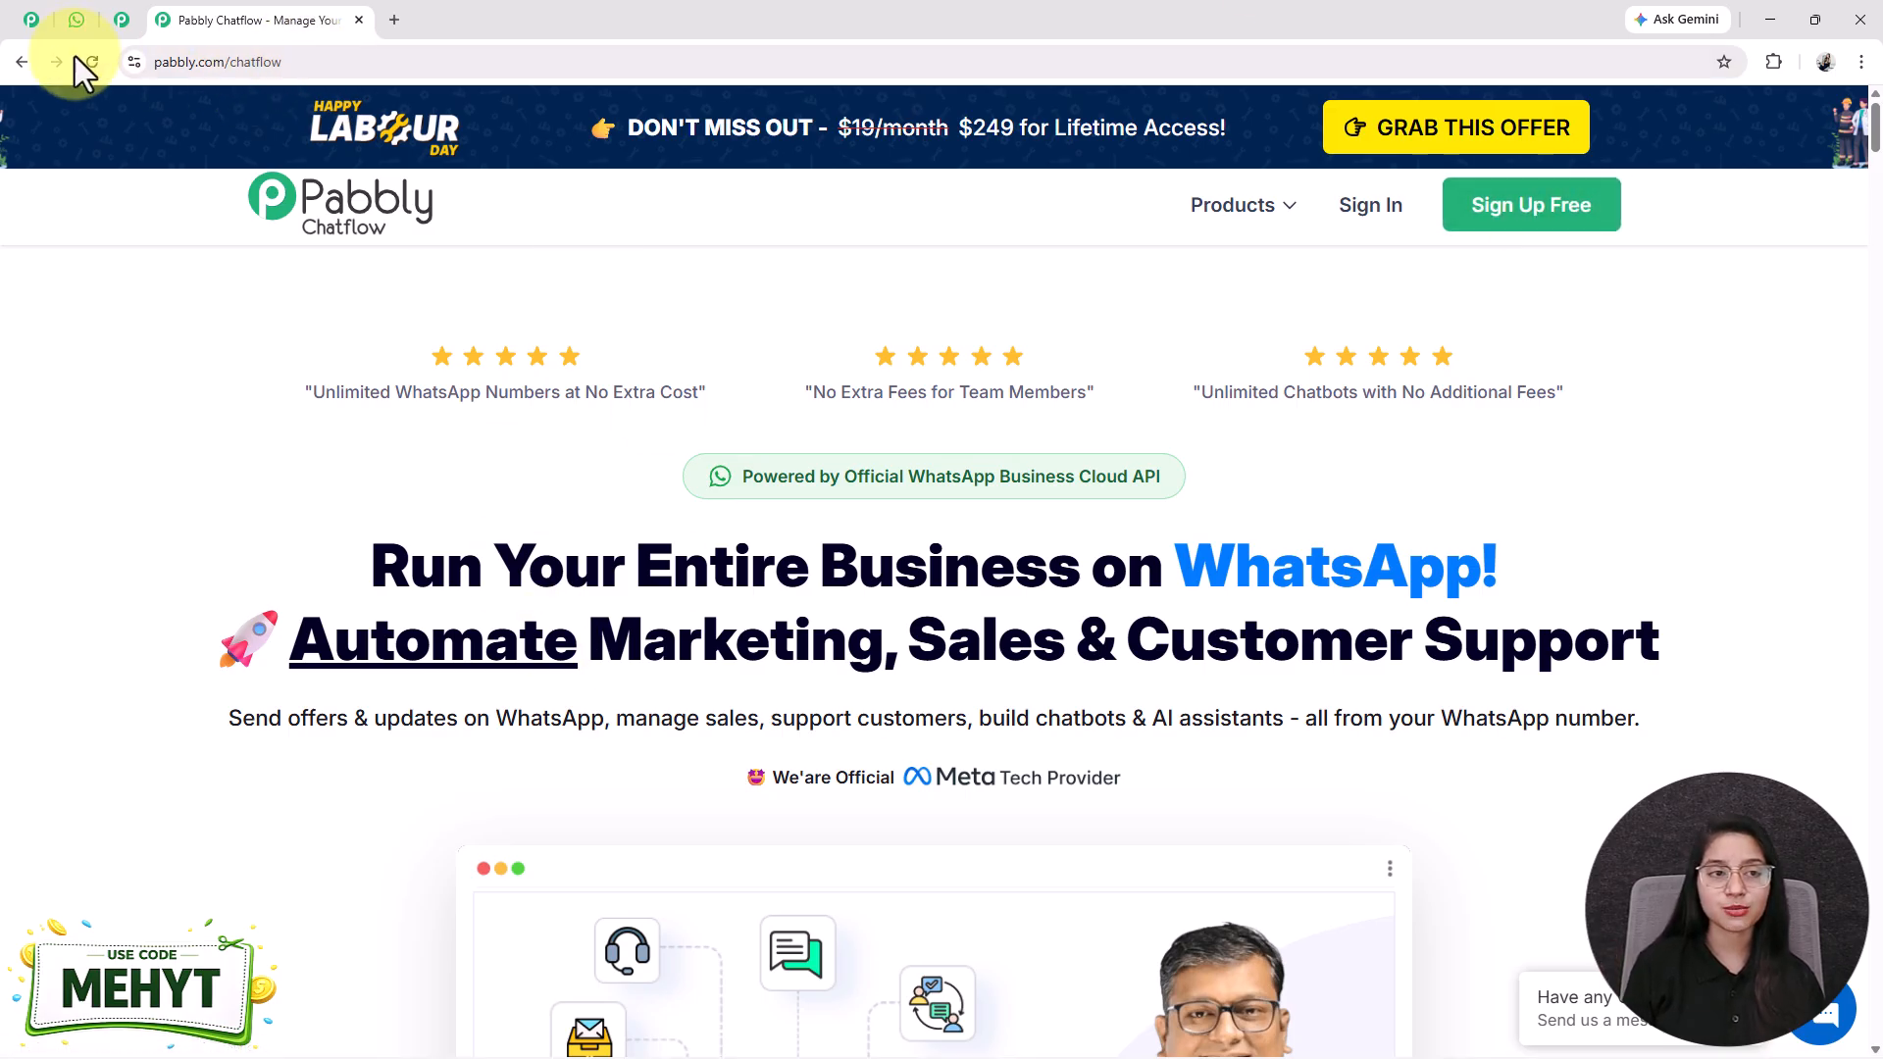
left_click(118, 22)
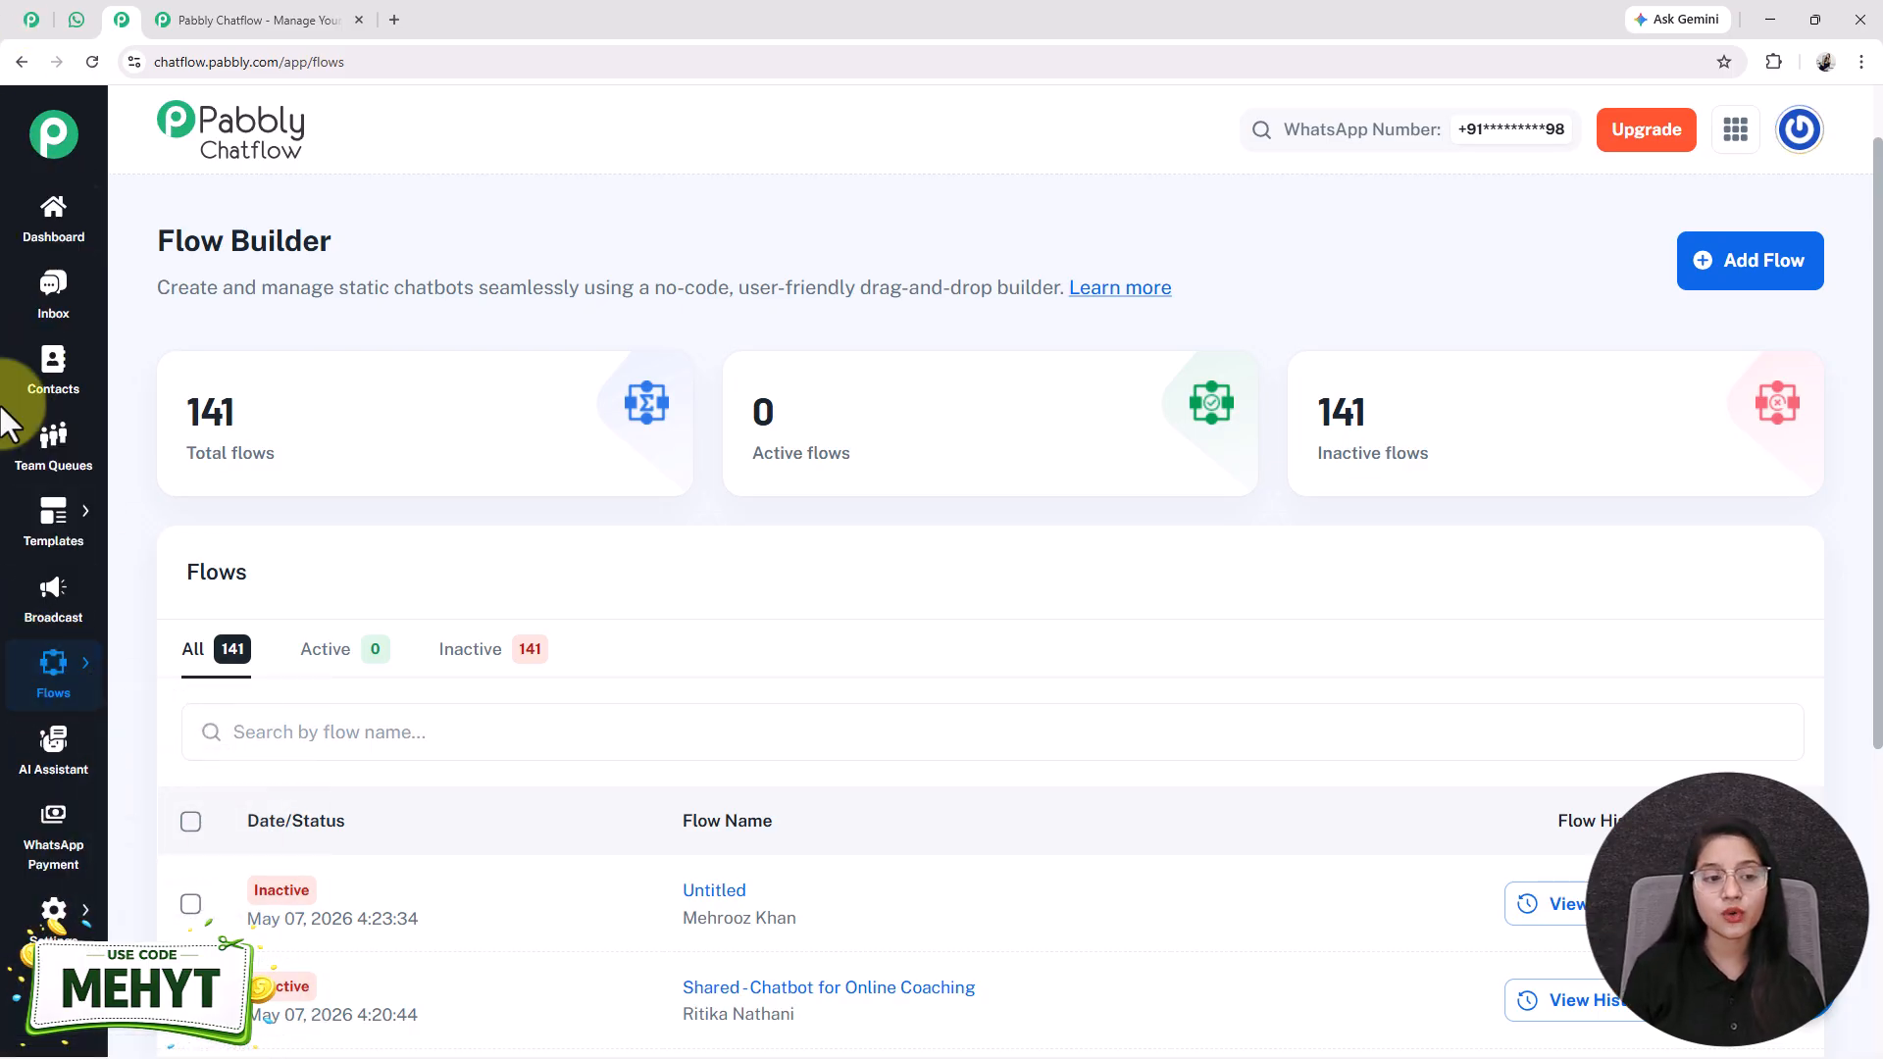
- Create a new flow in the Flow Builder, shift the view of the trigger block aside, and switch the flow to active
mouse_move(57, 687)
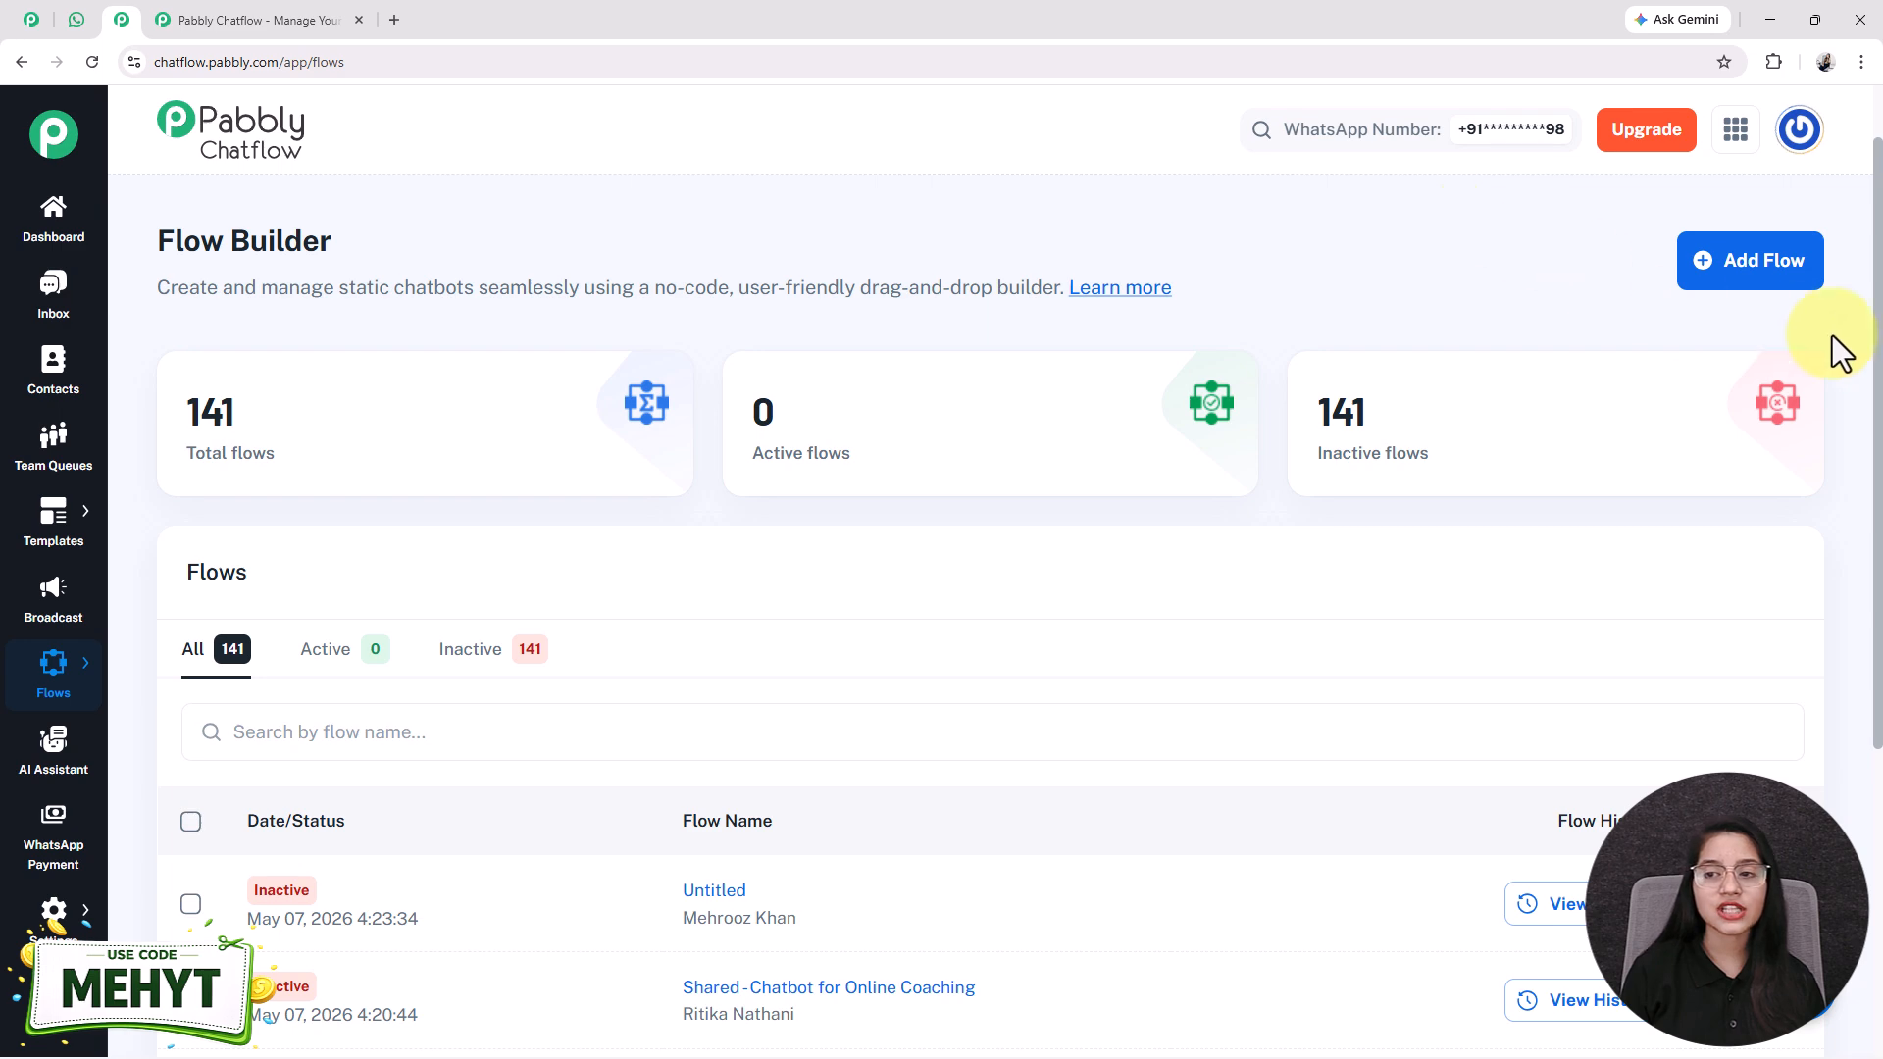
left_click(1751, 279)
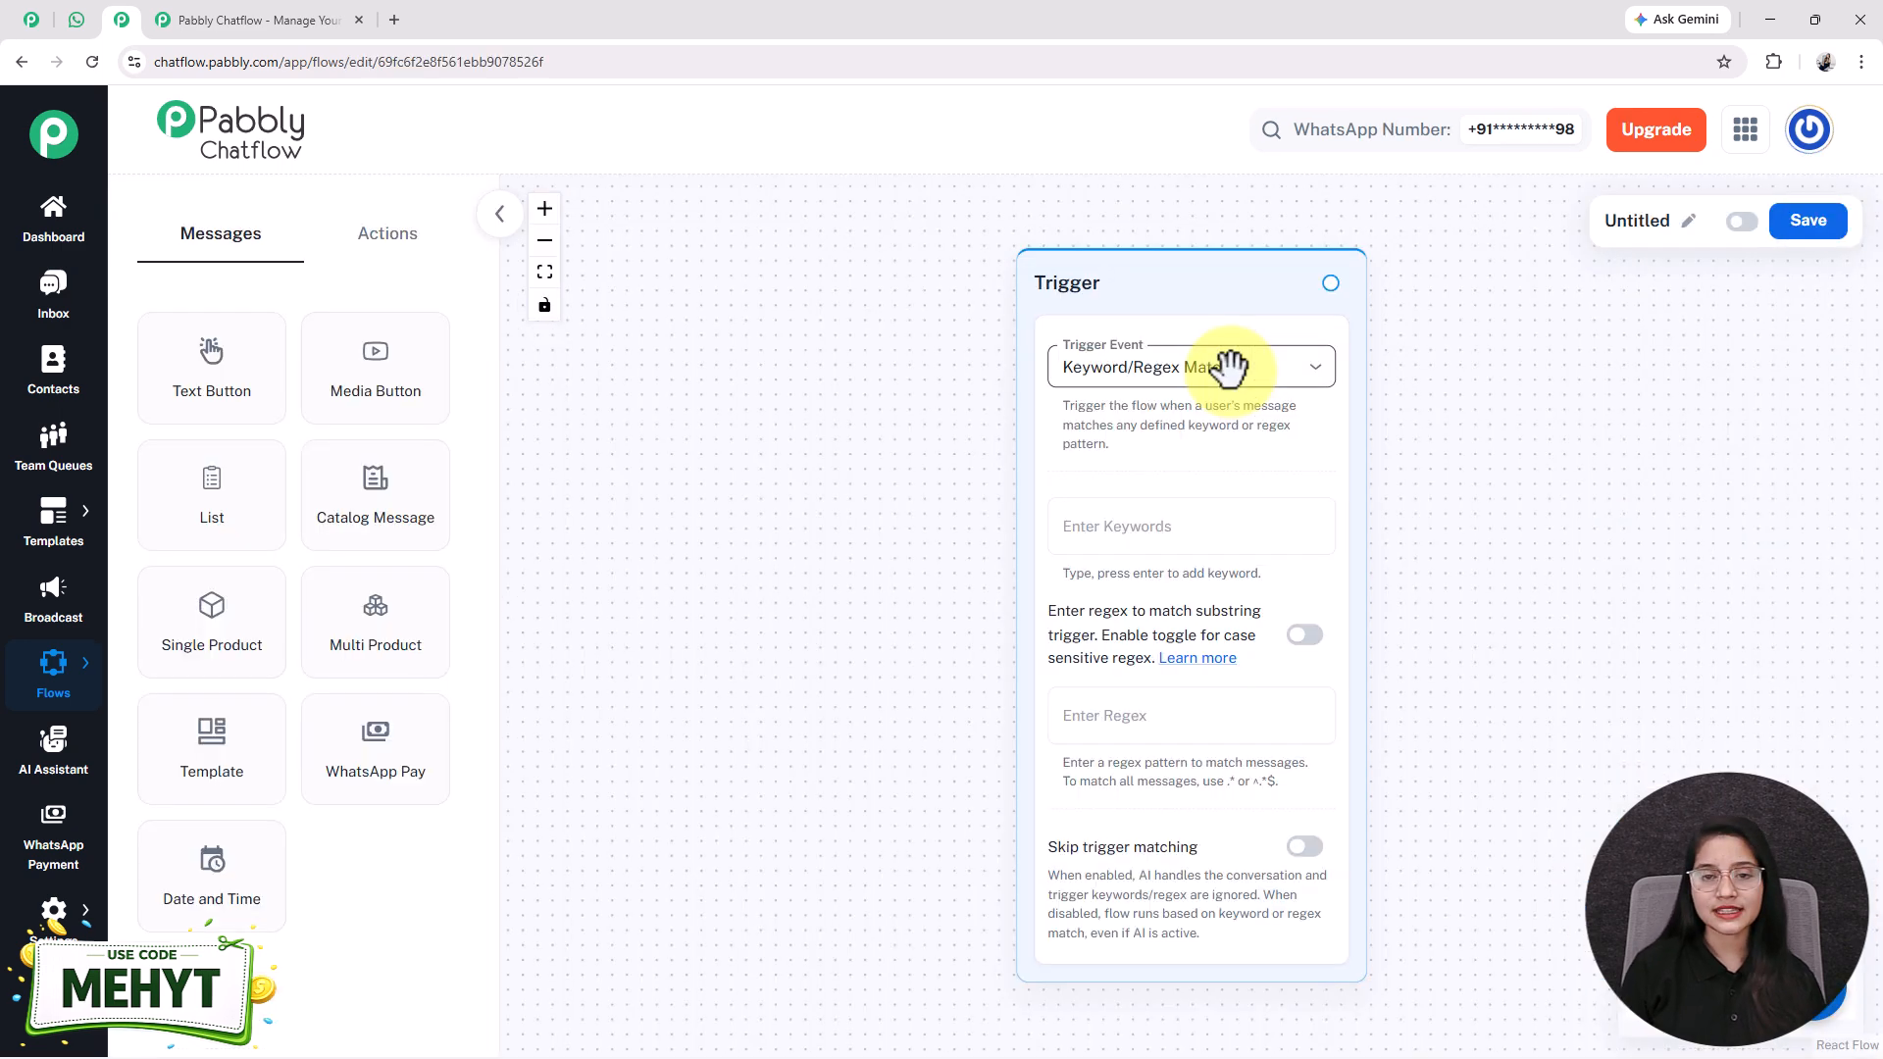
mouse_move(1177, 281)
left_mouse_down()
mouse_move(740, 263)
mouse_move(748, 276)
left_mouse_up()
left_click(1742, 222)
- Rename the untitled flow with the title that starts "Travel Agency?" and ends "Inquiries on WhatsApp ⚡"
left_click(1685, 224)
left_click_drag(1516, 244, 1344, 213)
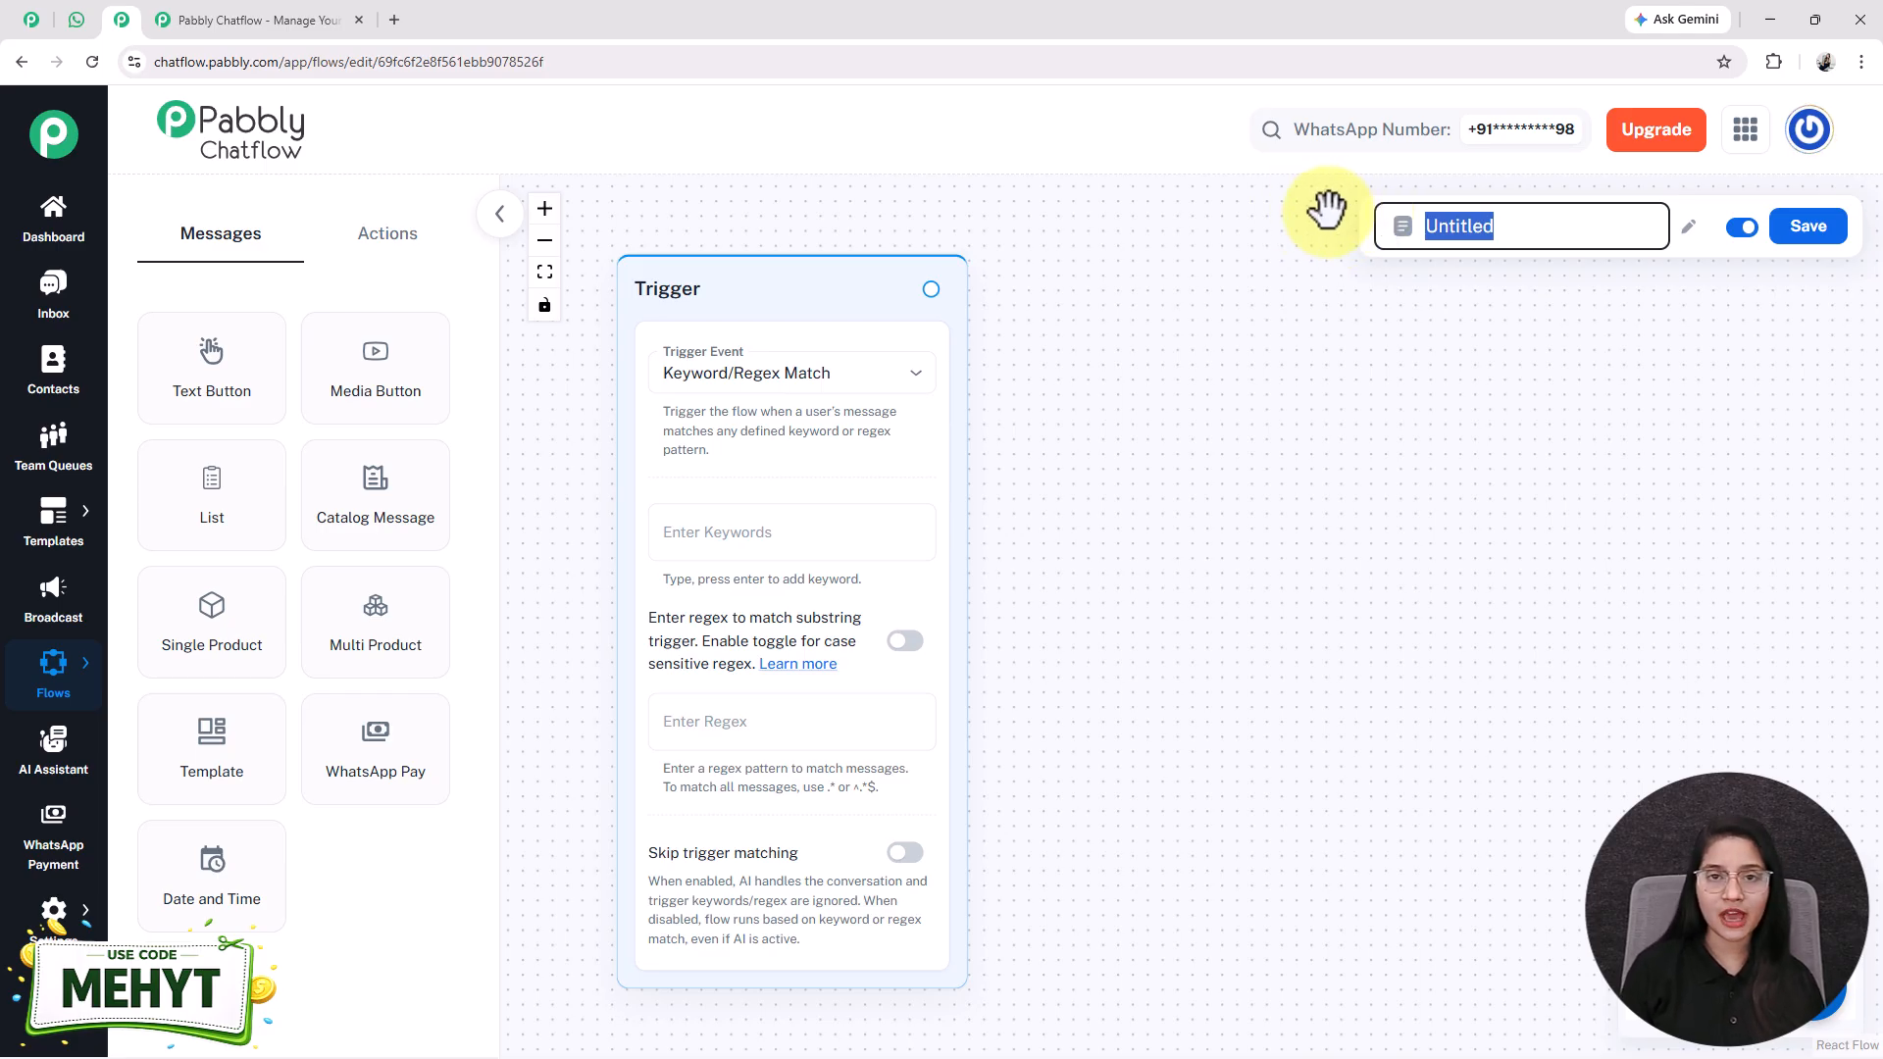
key("ctrl+v")
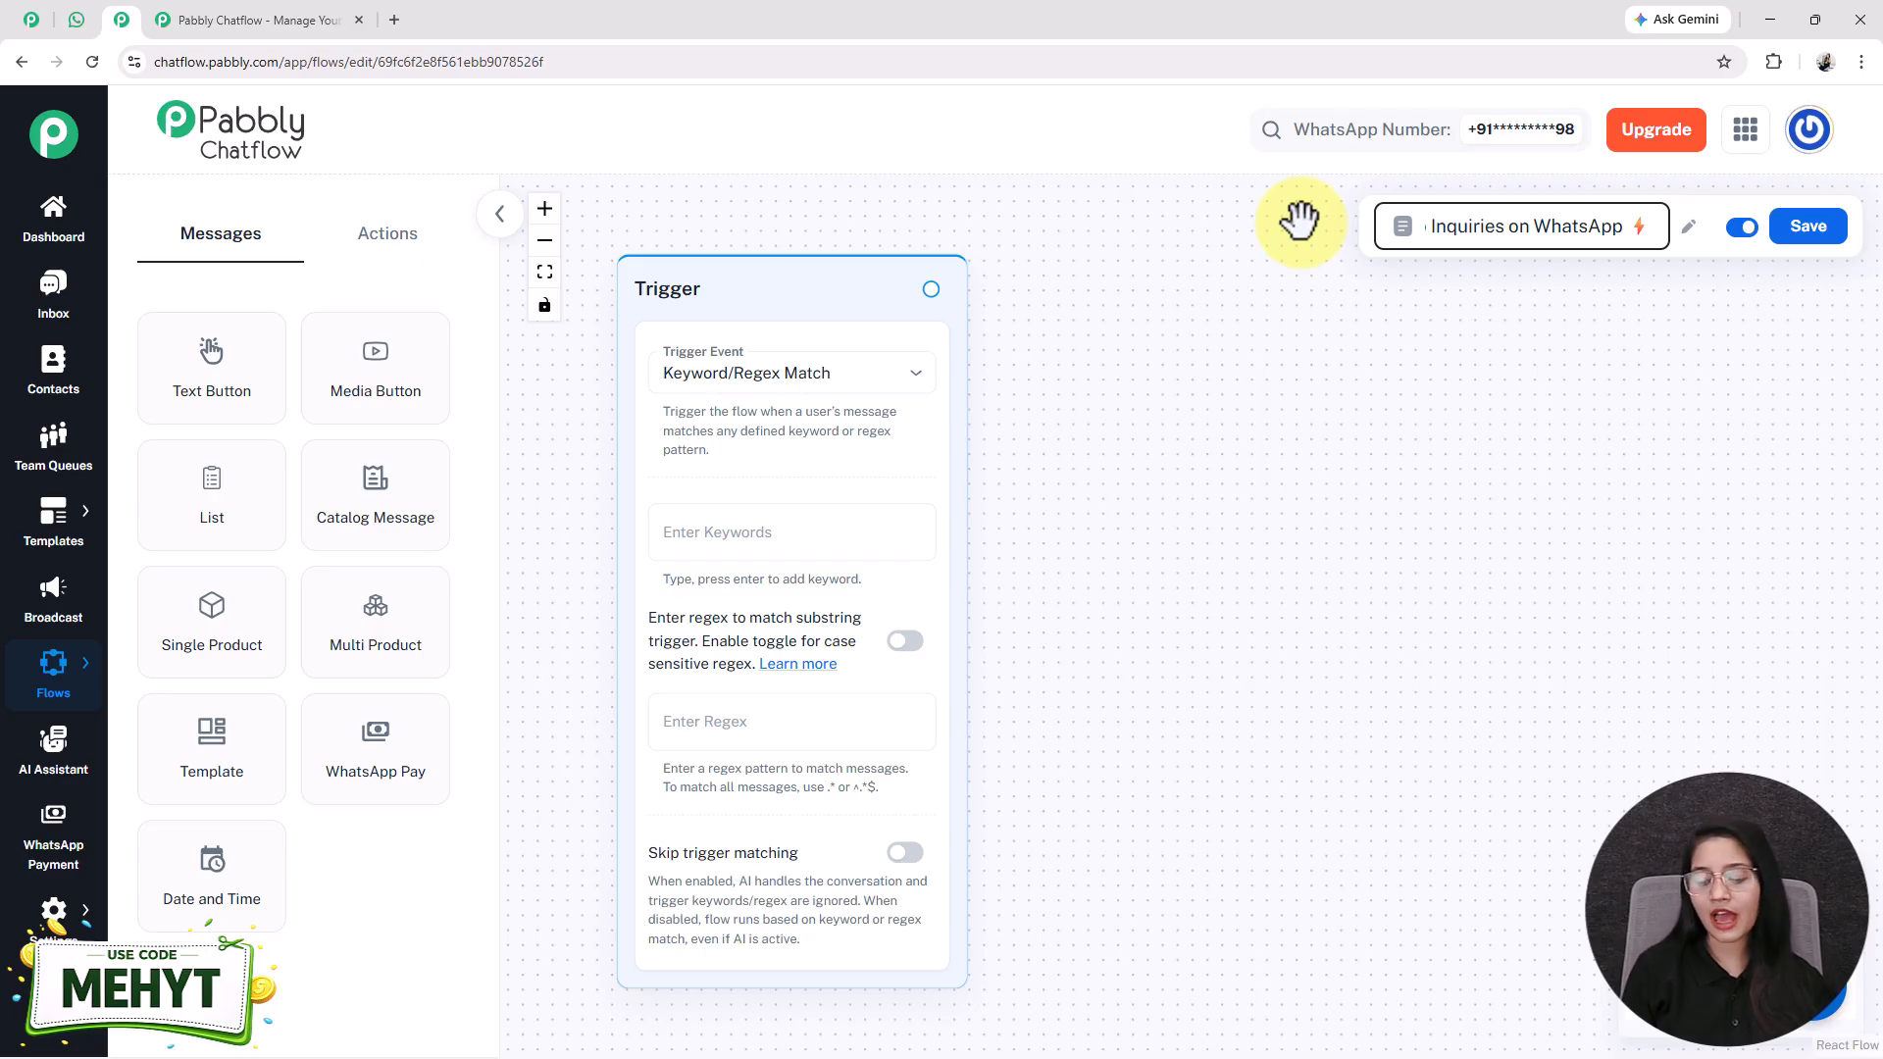
left_click(1356, 436)
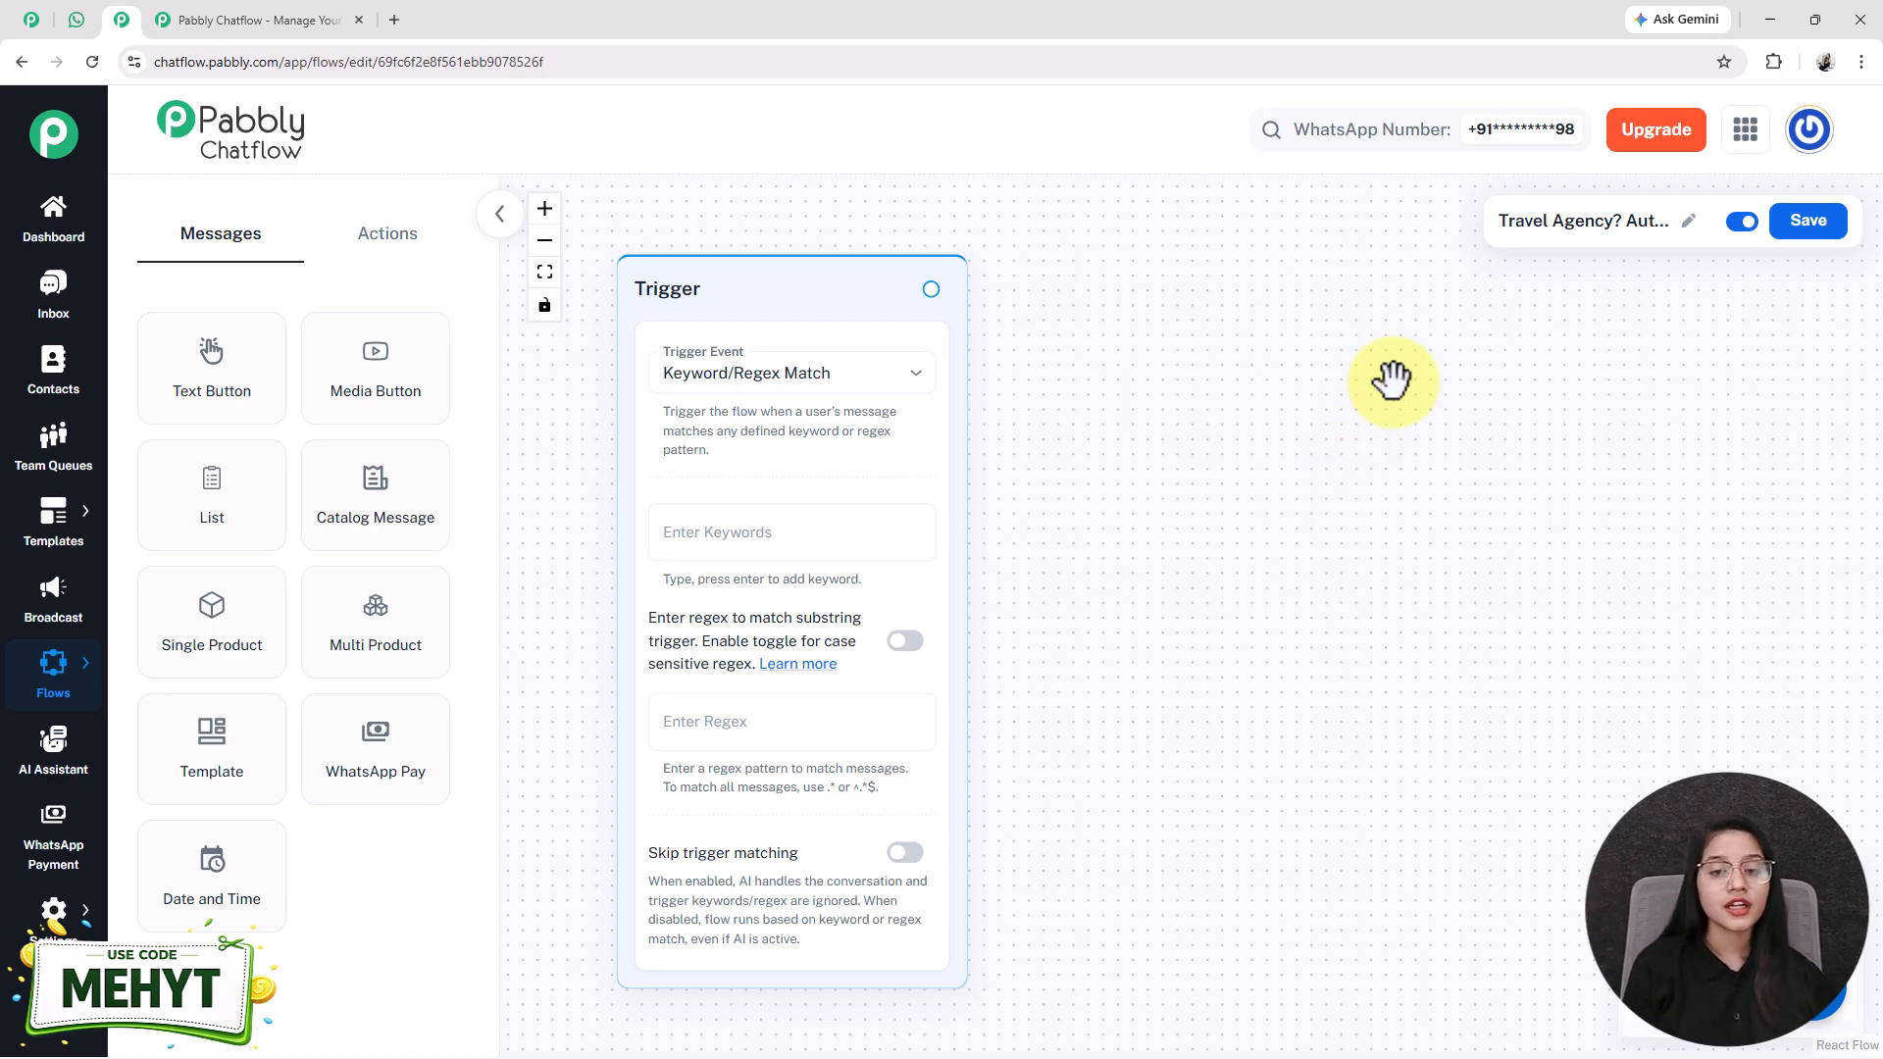
- View the action blocks available for the flow and return to the message blocks
left_click(375, 231)
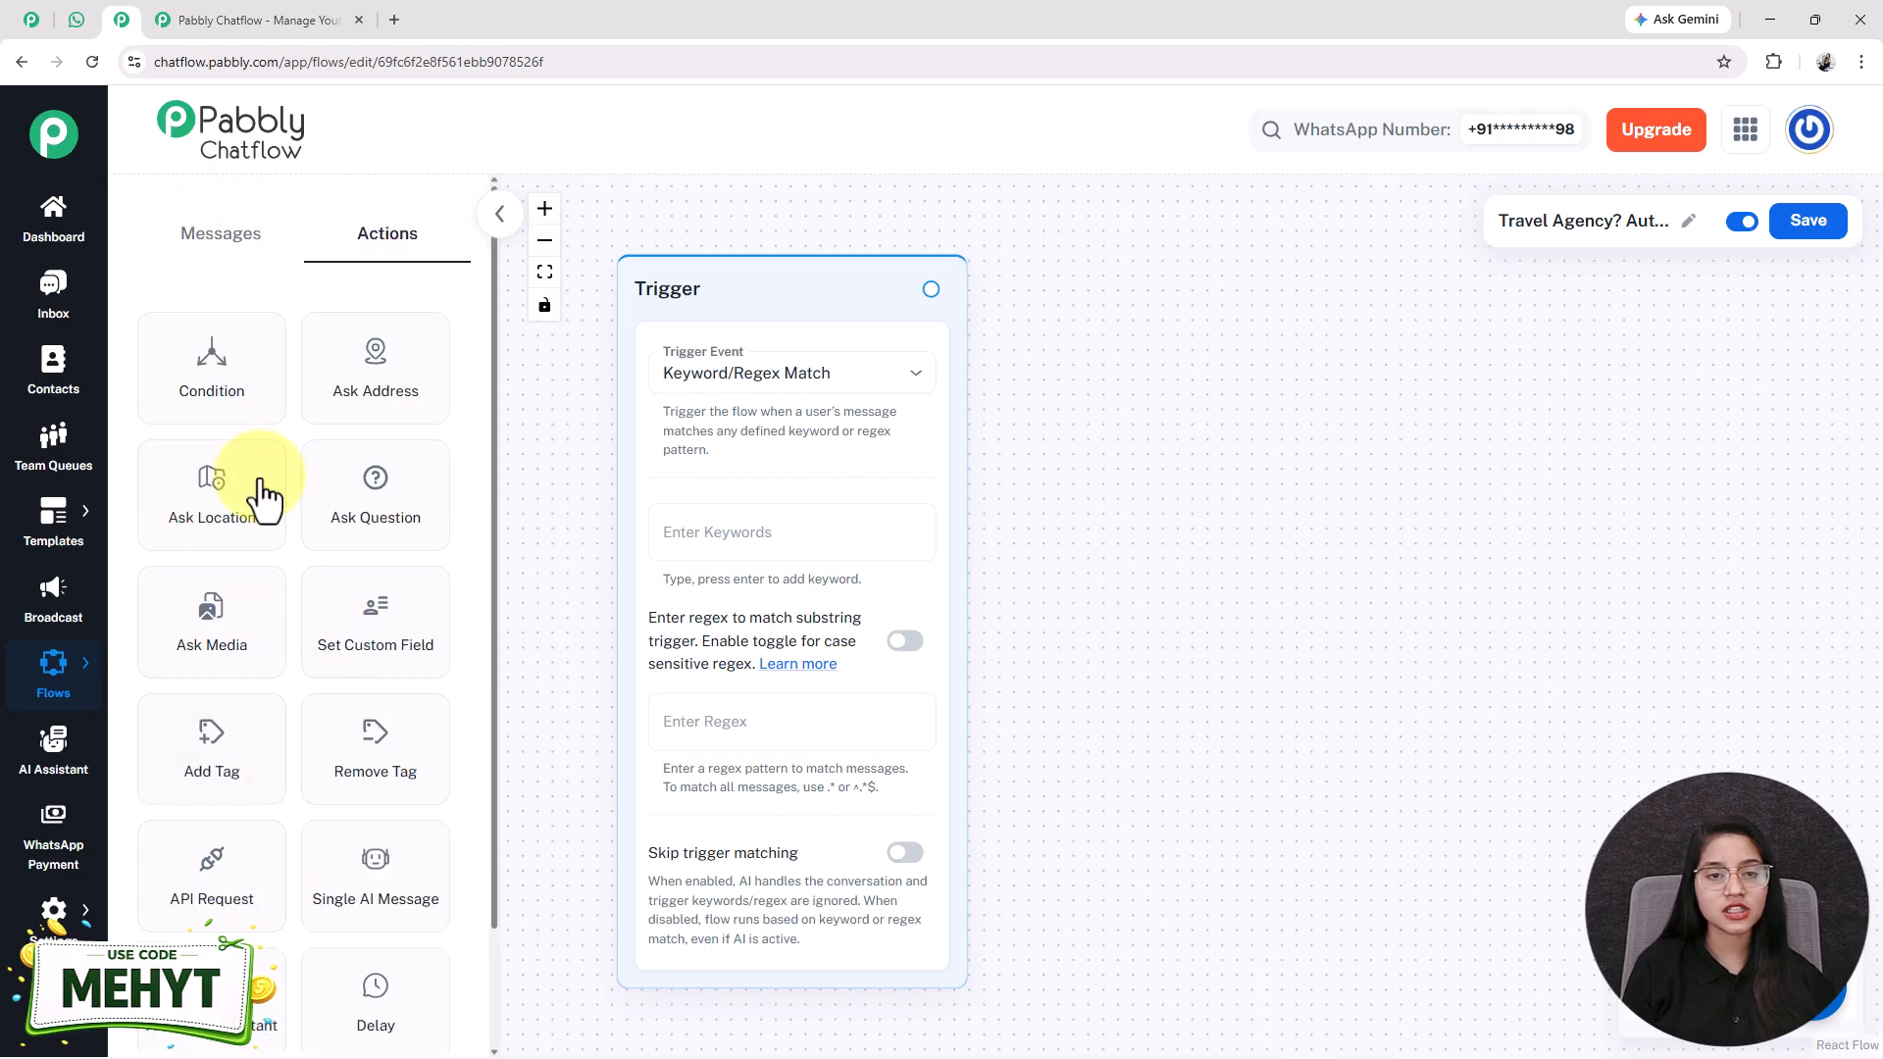
left_click(201, 245)
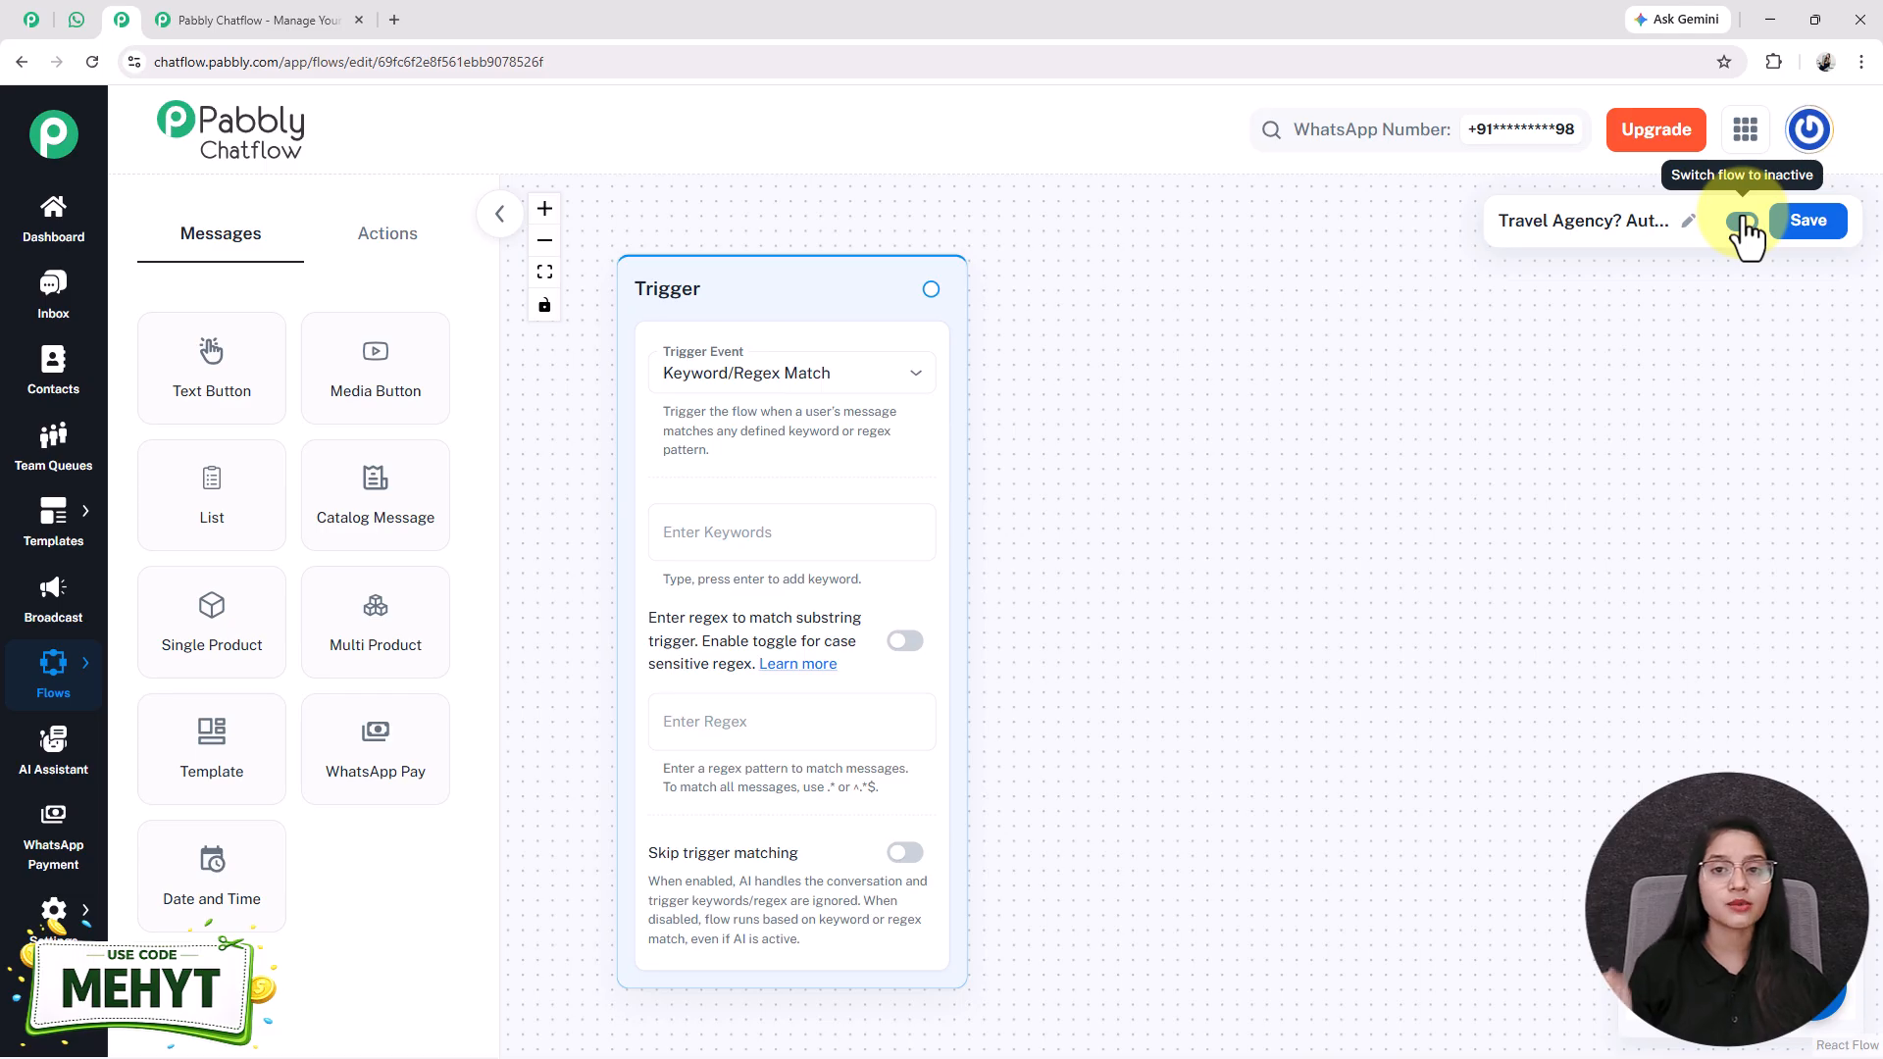
left_click(1822, 238)
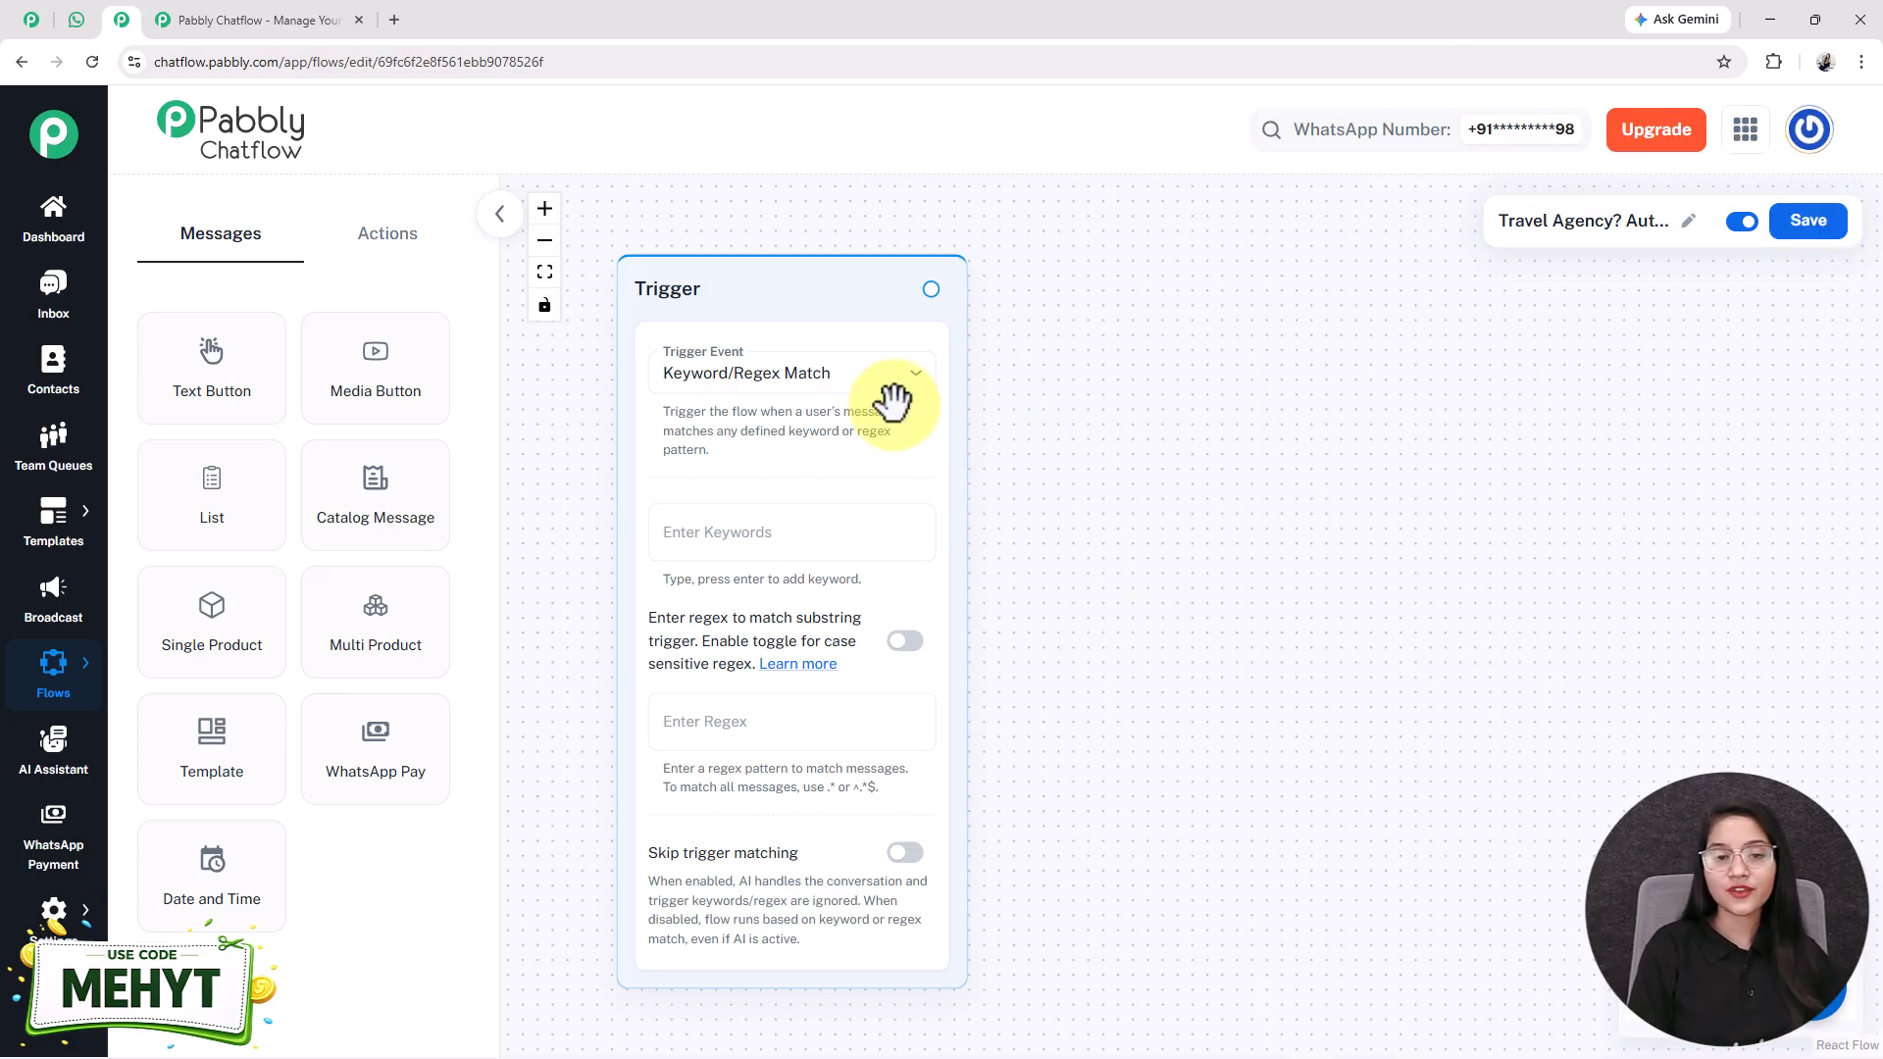
- Set the trigger event to Template Selected and choose the approved exclusive_travel_offer template for it
left_click(837, 393)
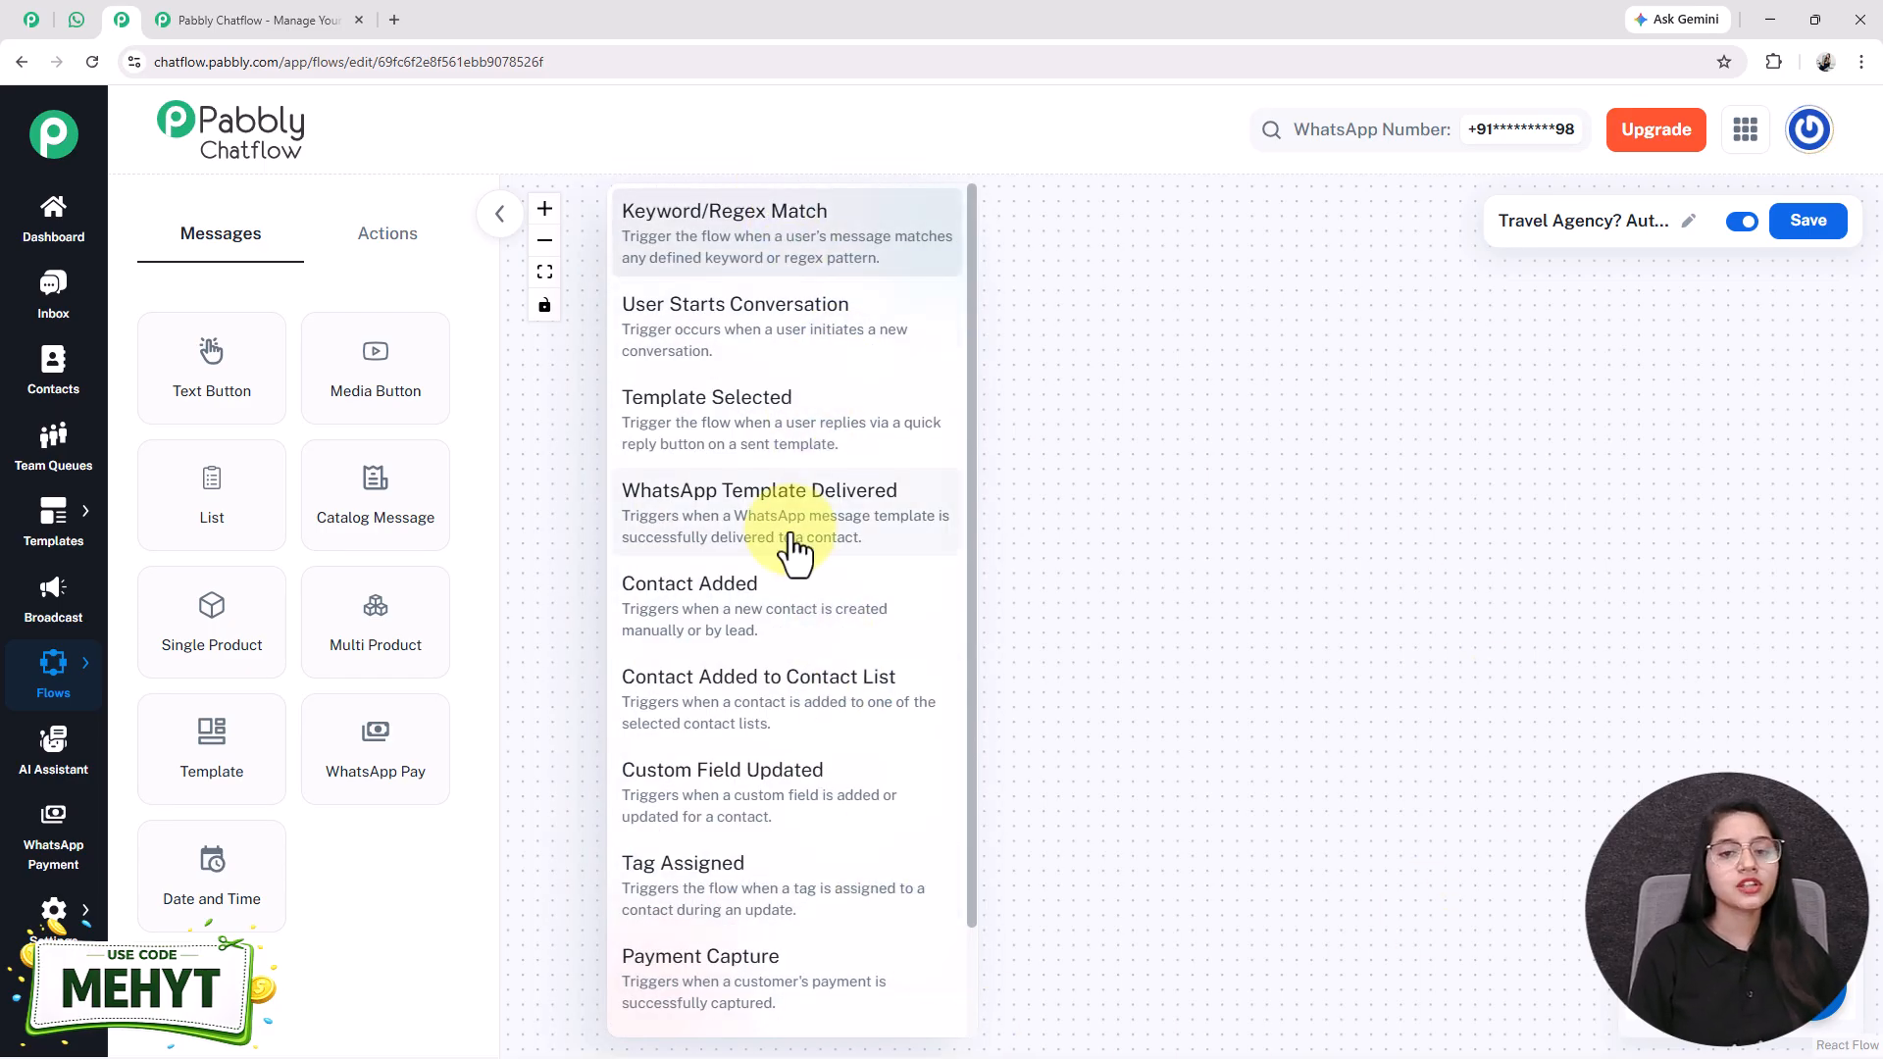
left_click(702, 422)
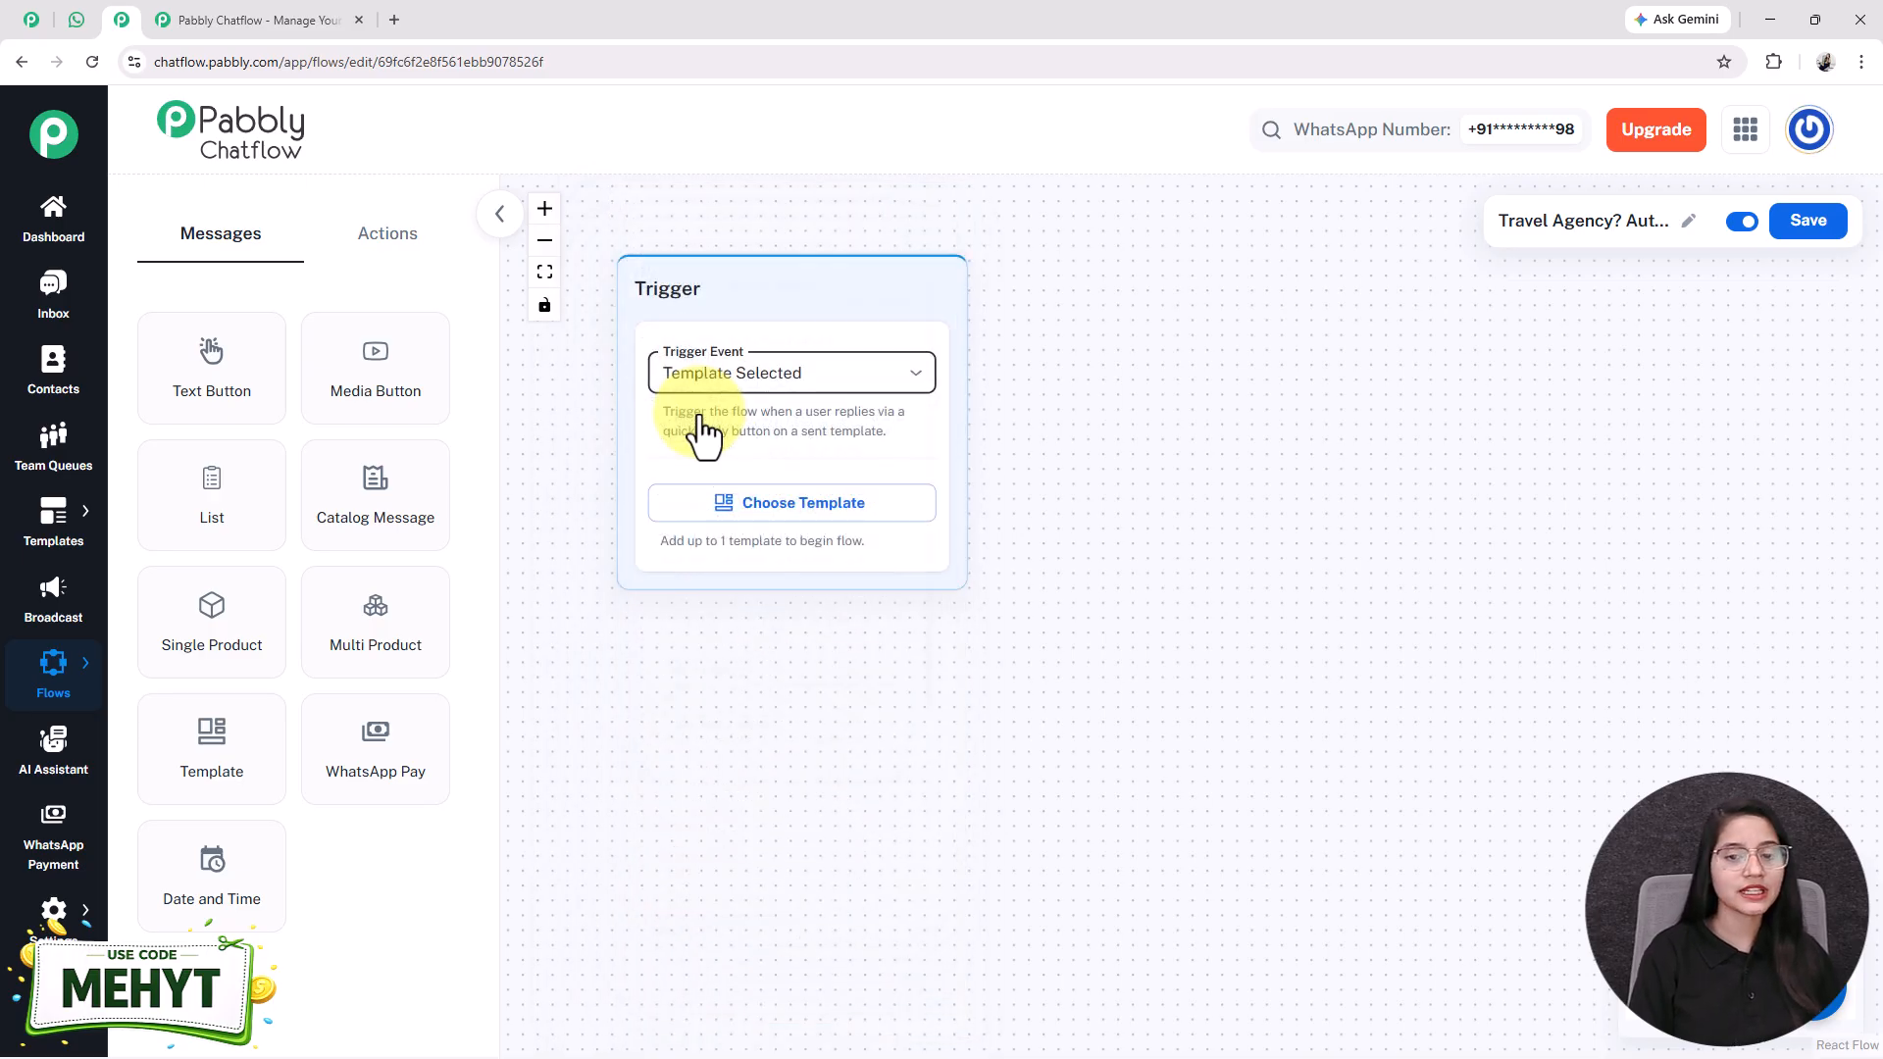
left_click(771, 516)
left_click(627, 336)
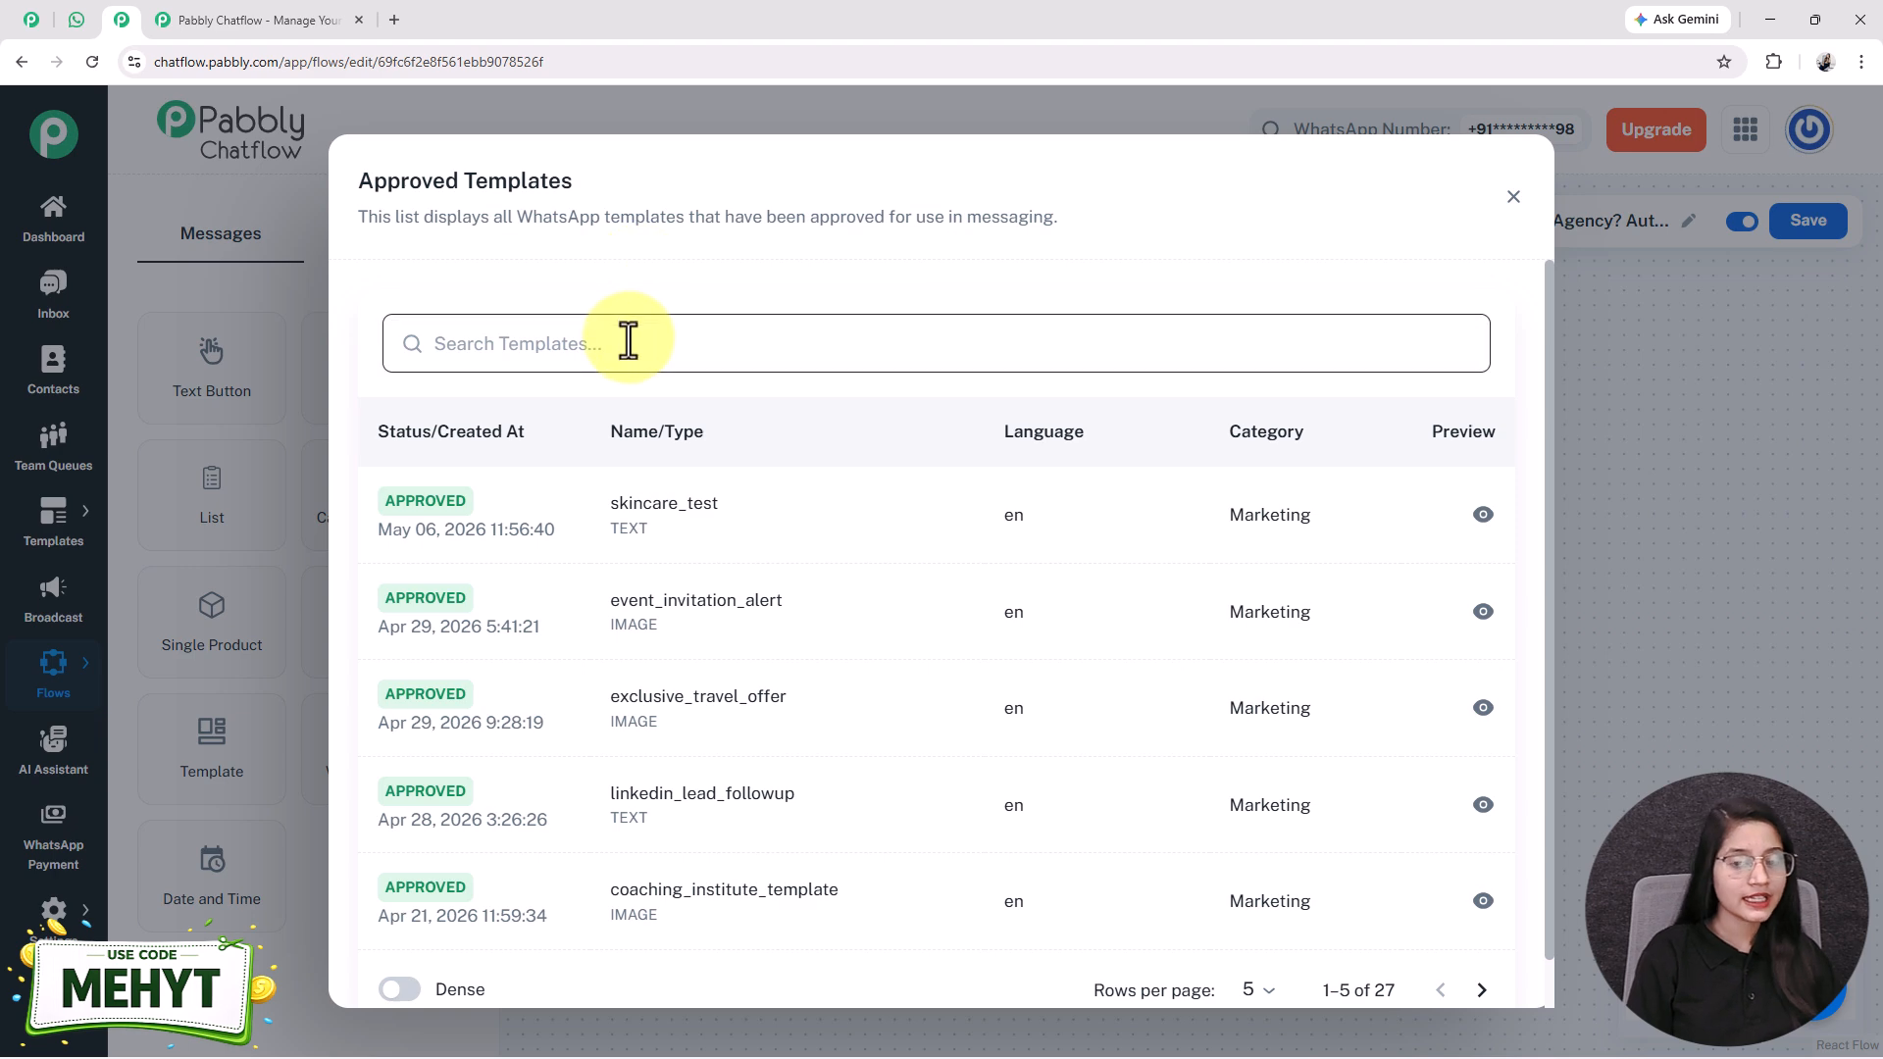
type("trav")
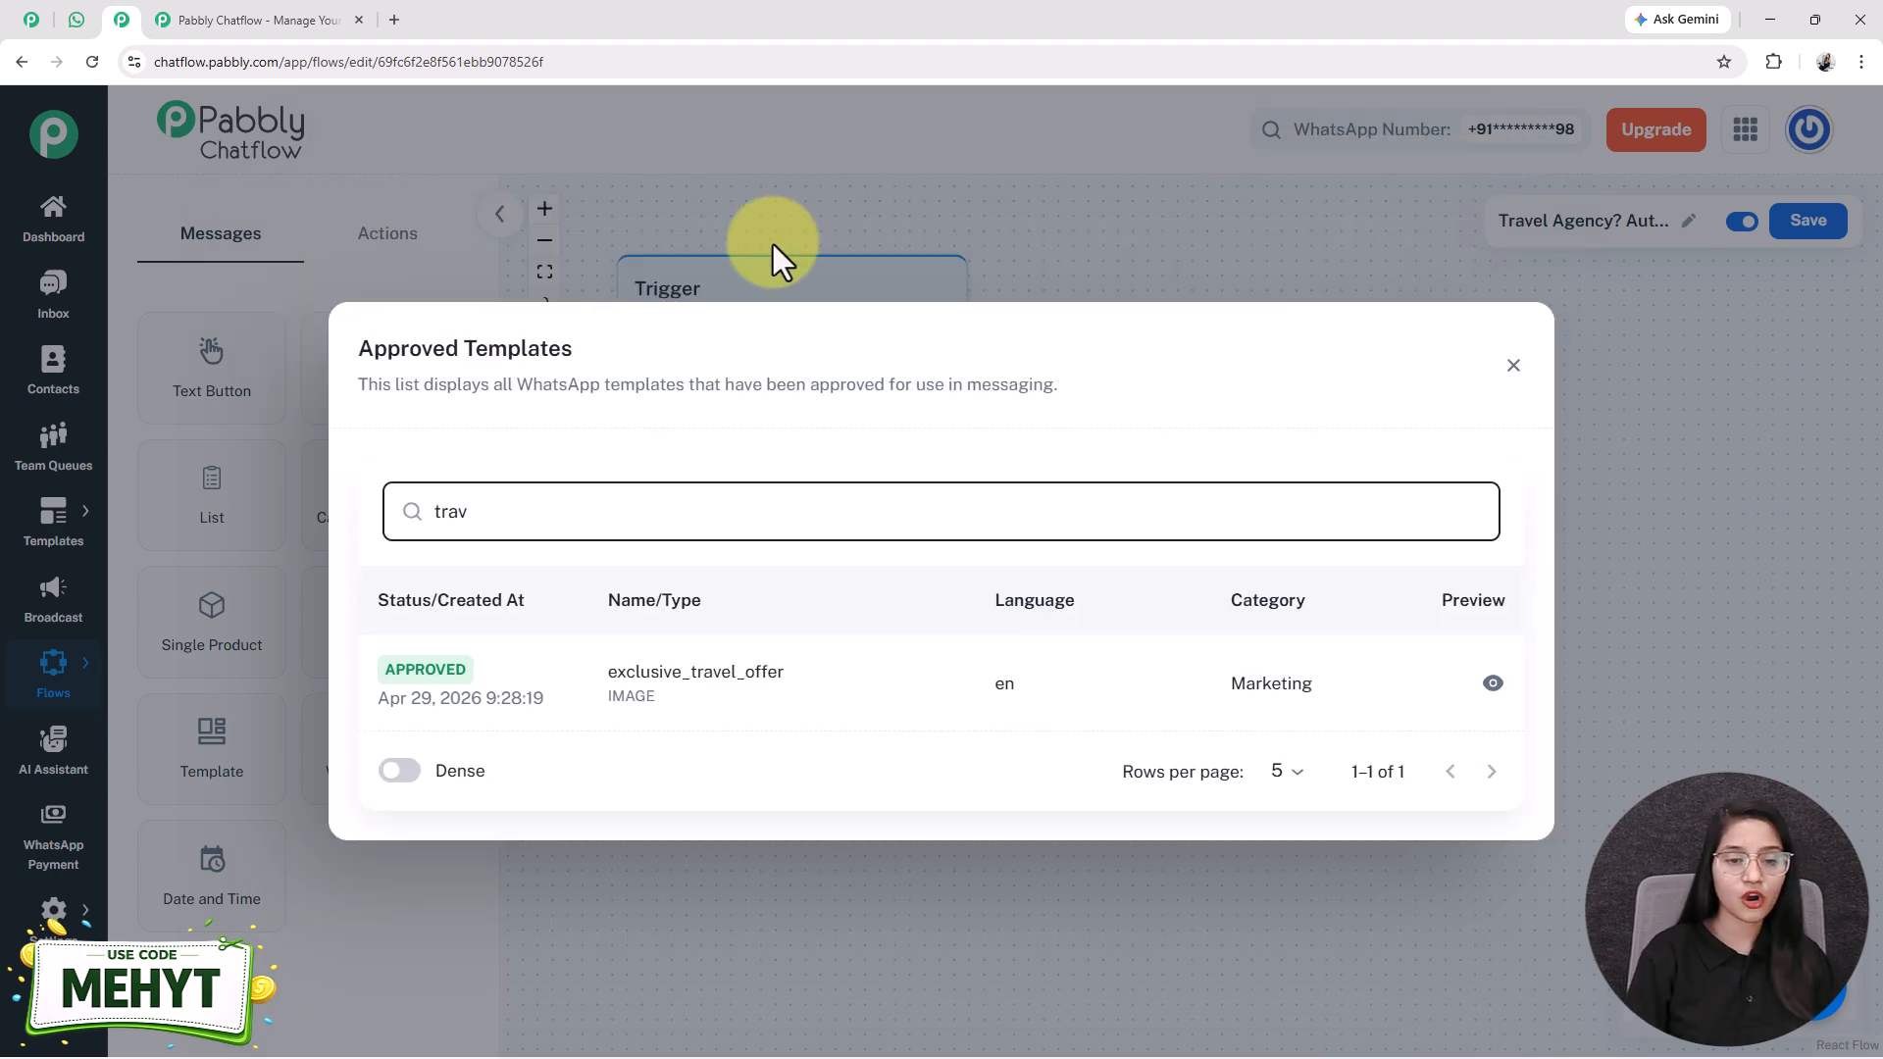
left_click(702, 722)
left_click_drag(1114, 966, 1107, 682)
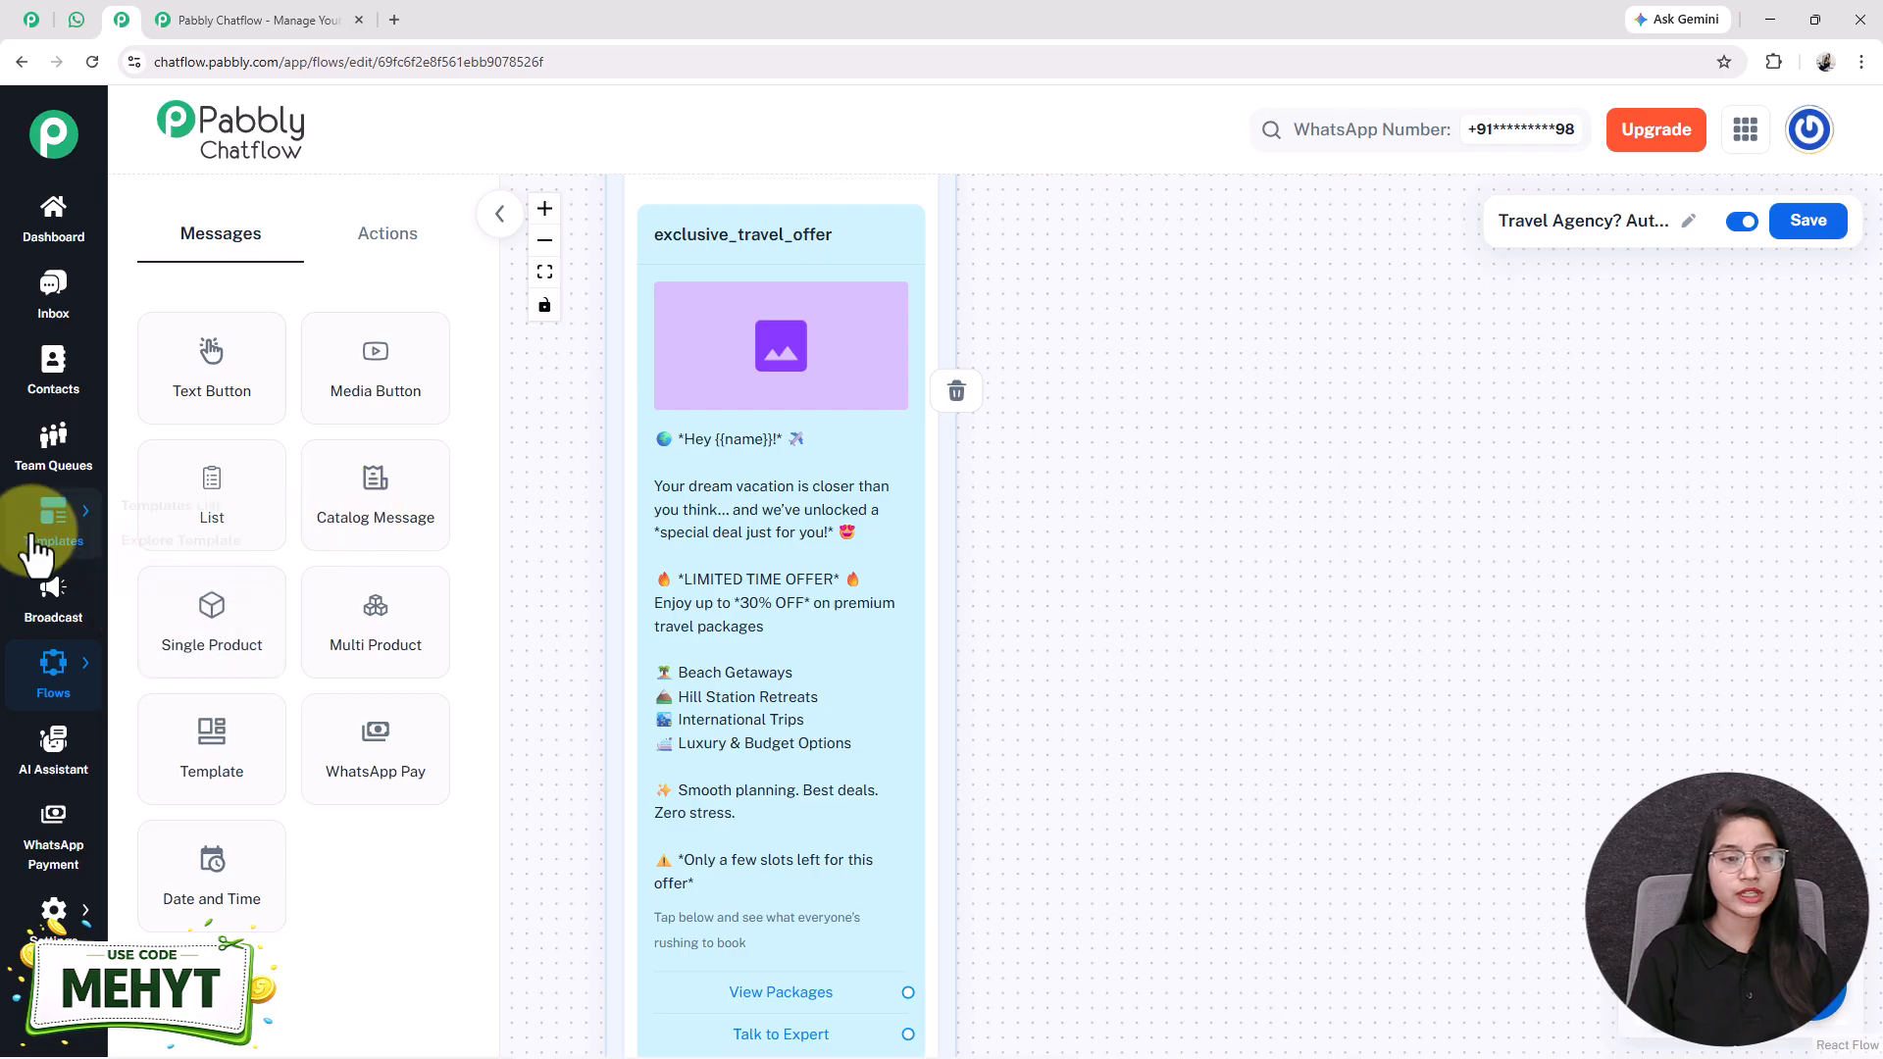
- Open the Templates list in a new browser tab, find exclusive_travel_offer and open its preview
mouse_move(53, 520)
right_click(257, 507)
left_click(305, 522)
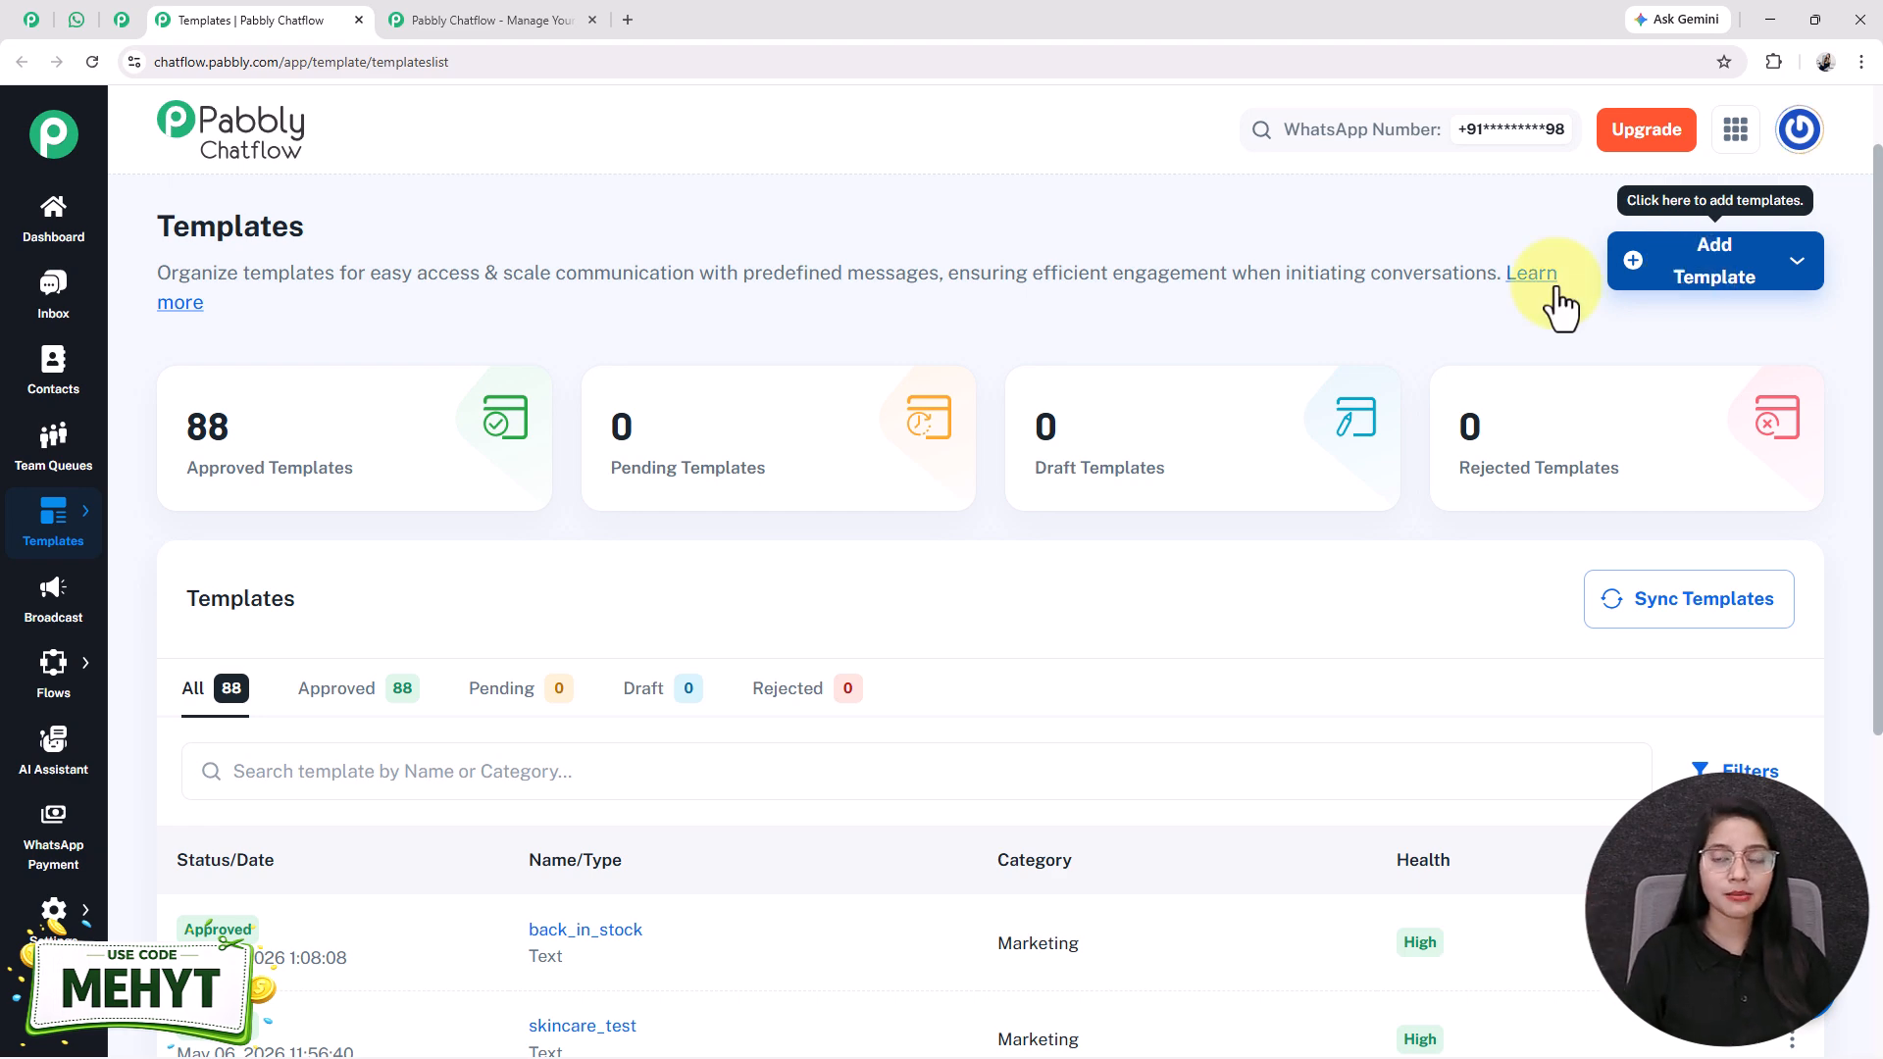
scroll(379, 727, "down", 4)
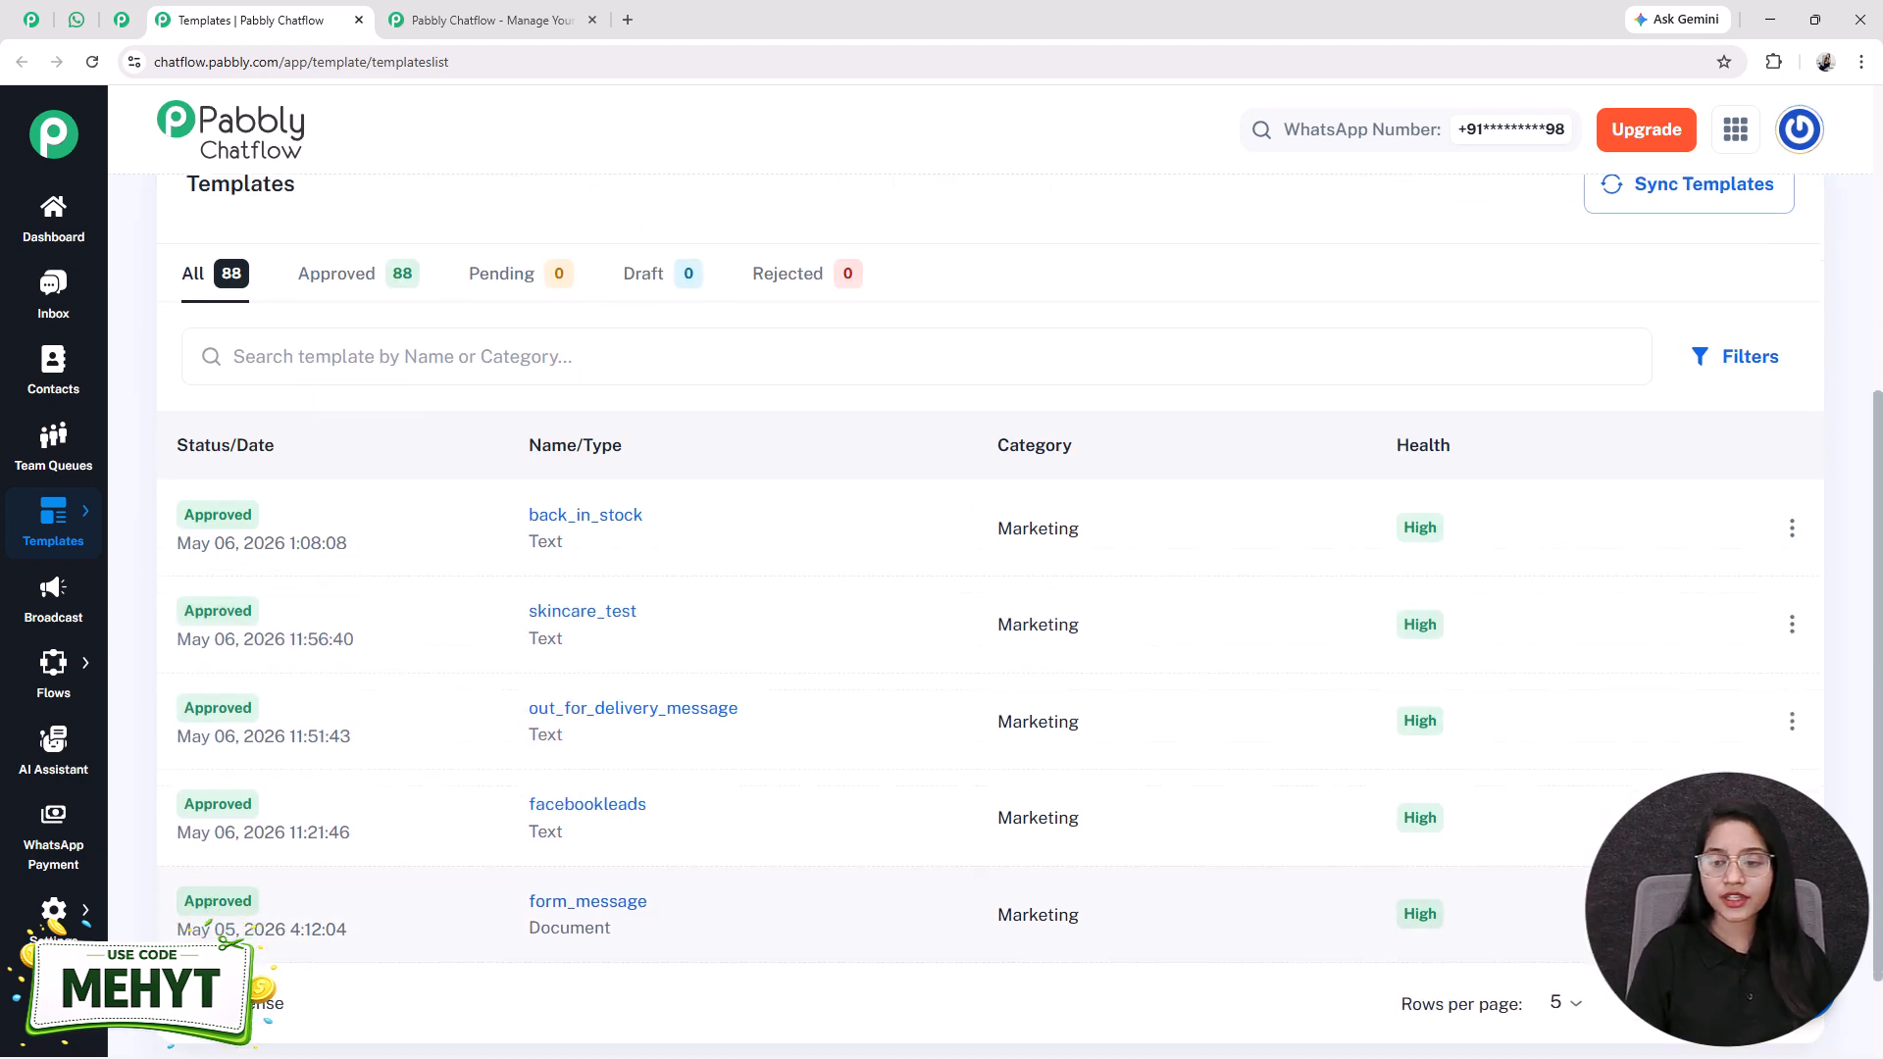
scroll(932, 569, "down", 2)
left_click(1792, 890)
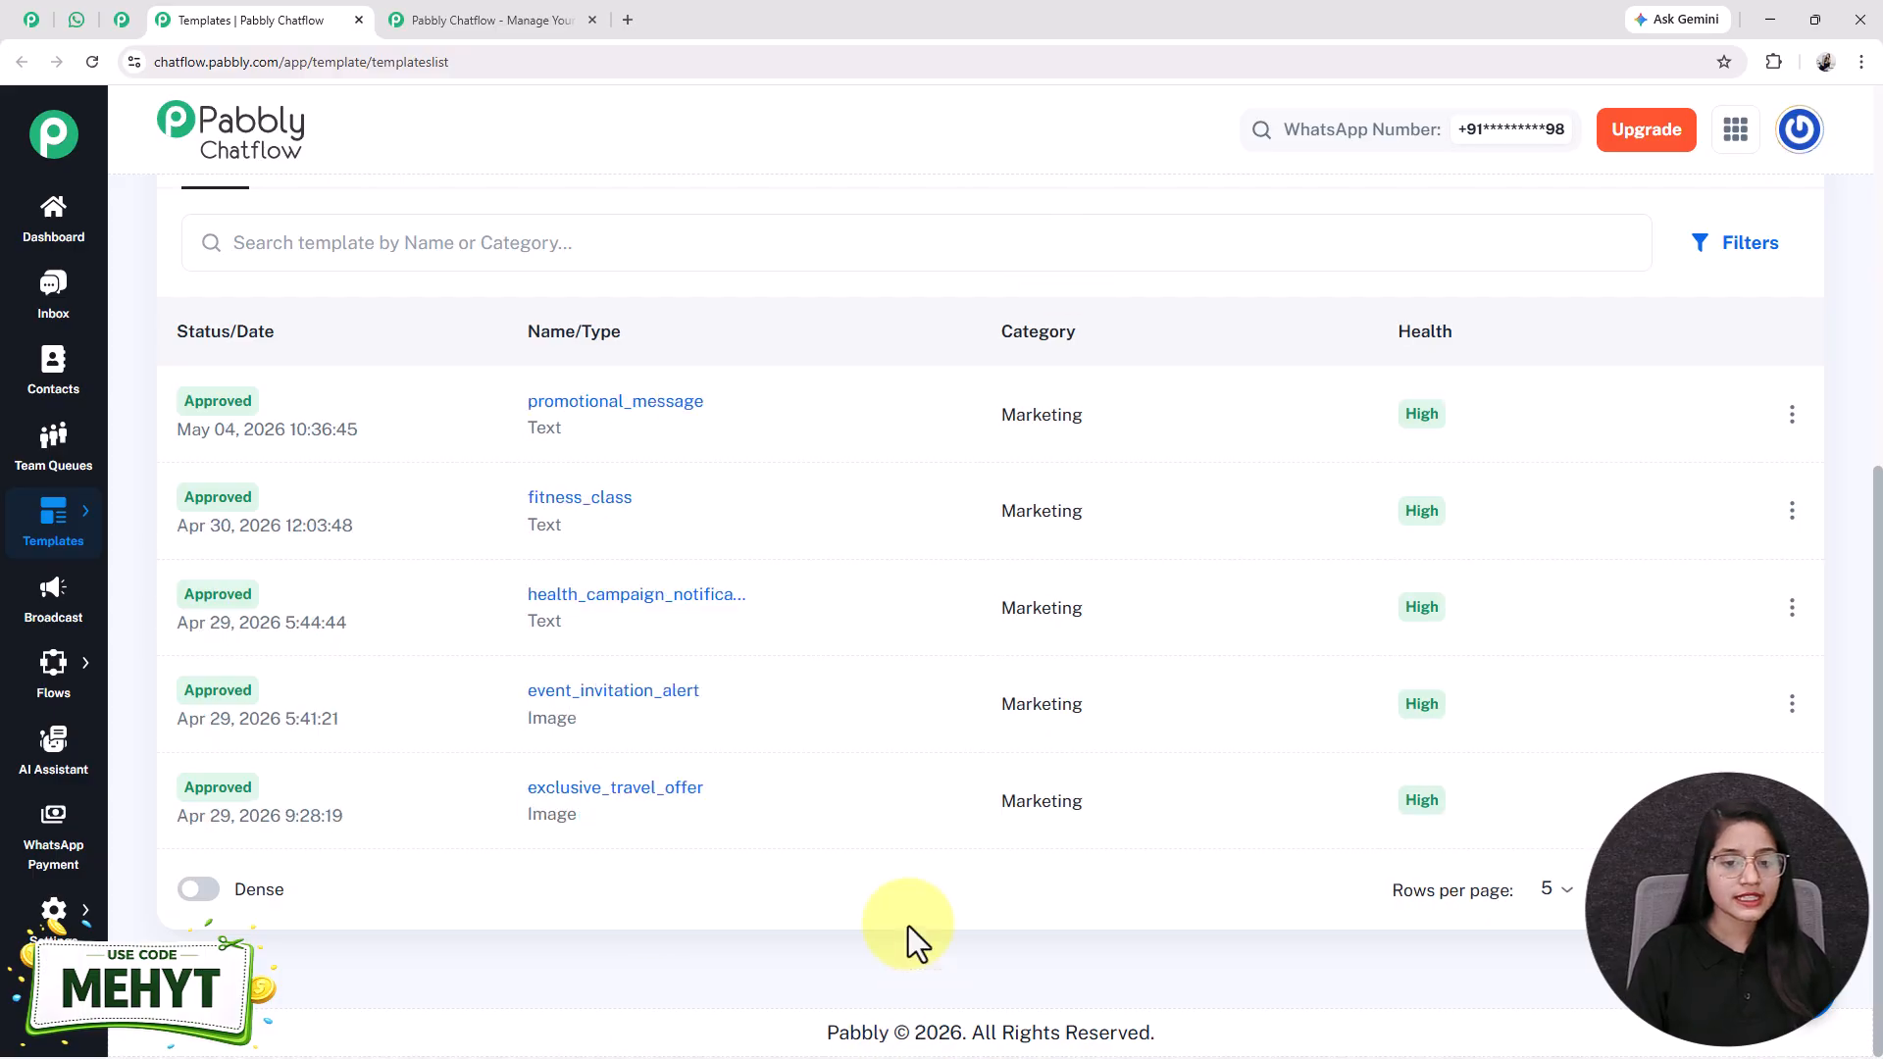
left_click(639, 772)
- Examine the message text of the exclusive_travel_offer preview, including the {{name}} variable in its greeting
scroll(994, 792, "down", 1)
scroll(1002, 789, "up", 1)
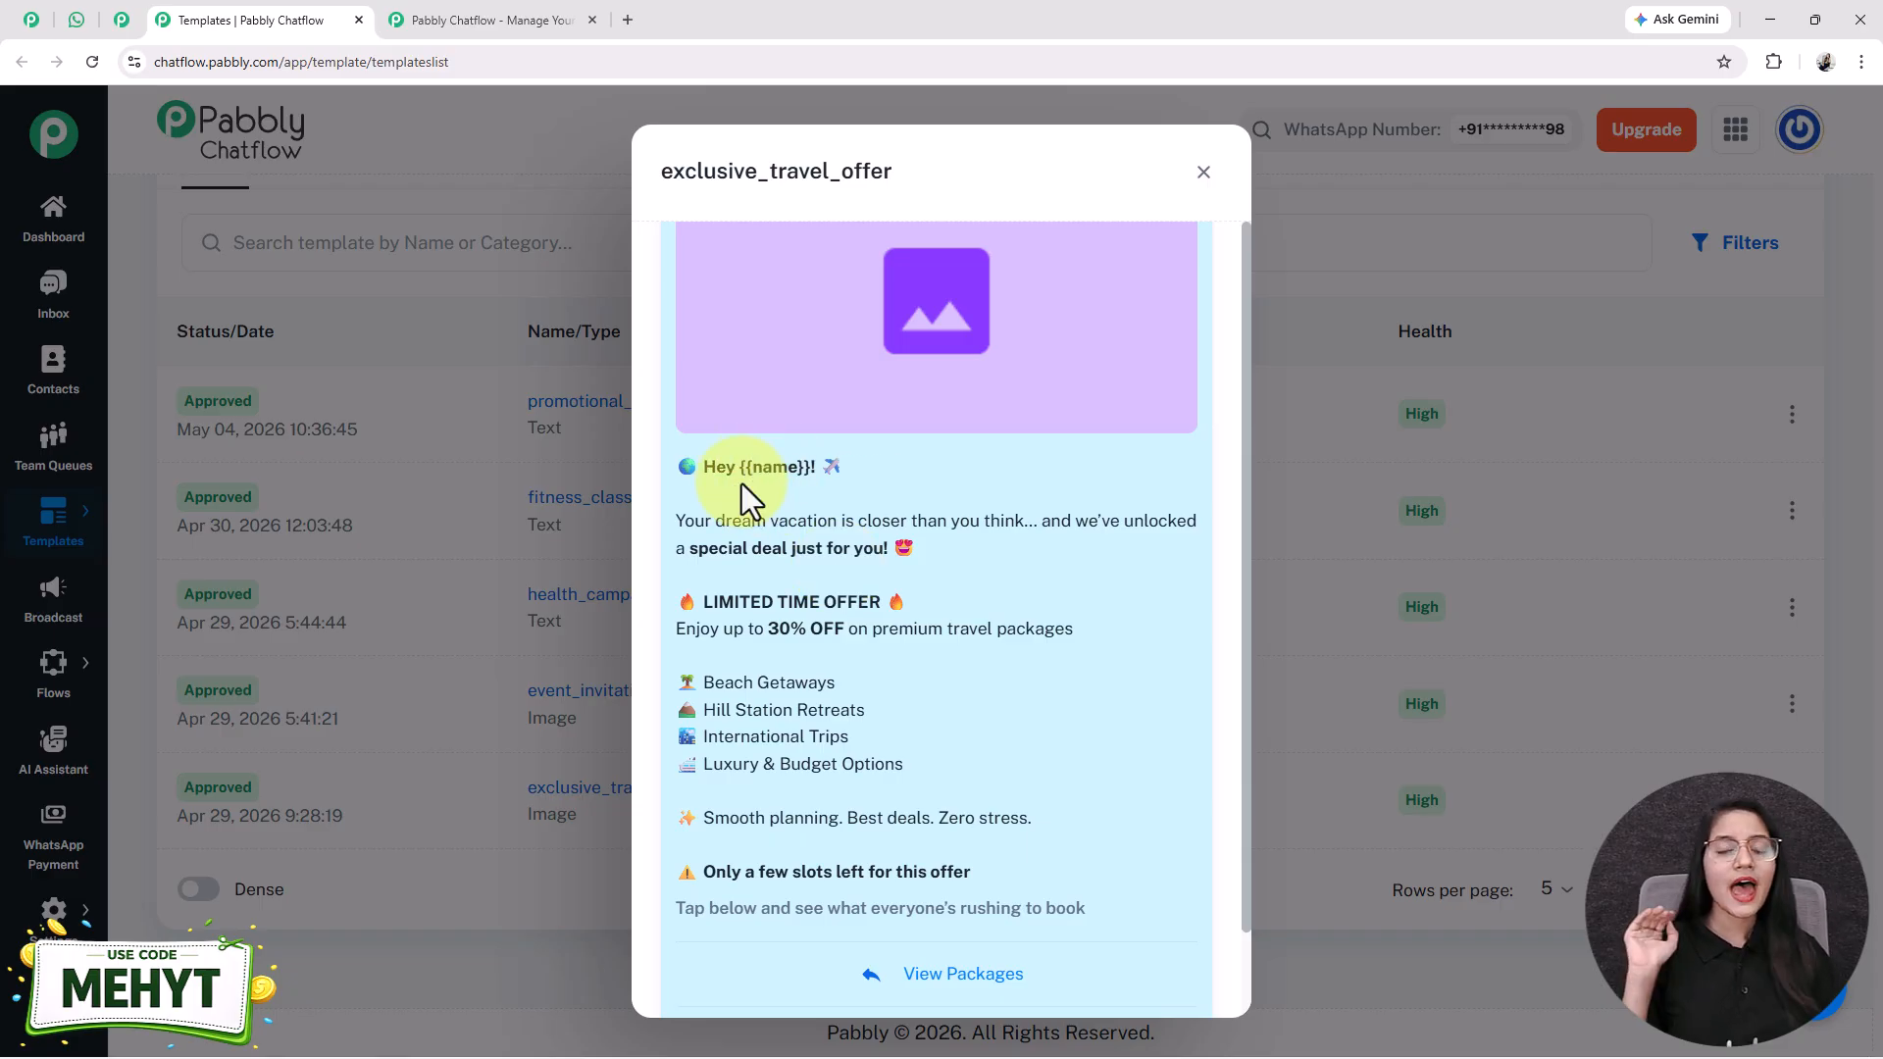
left_click_drag(740, 467, 796, 471)
left_click(803, 472)
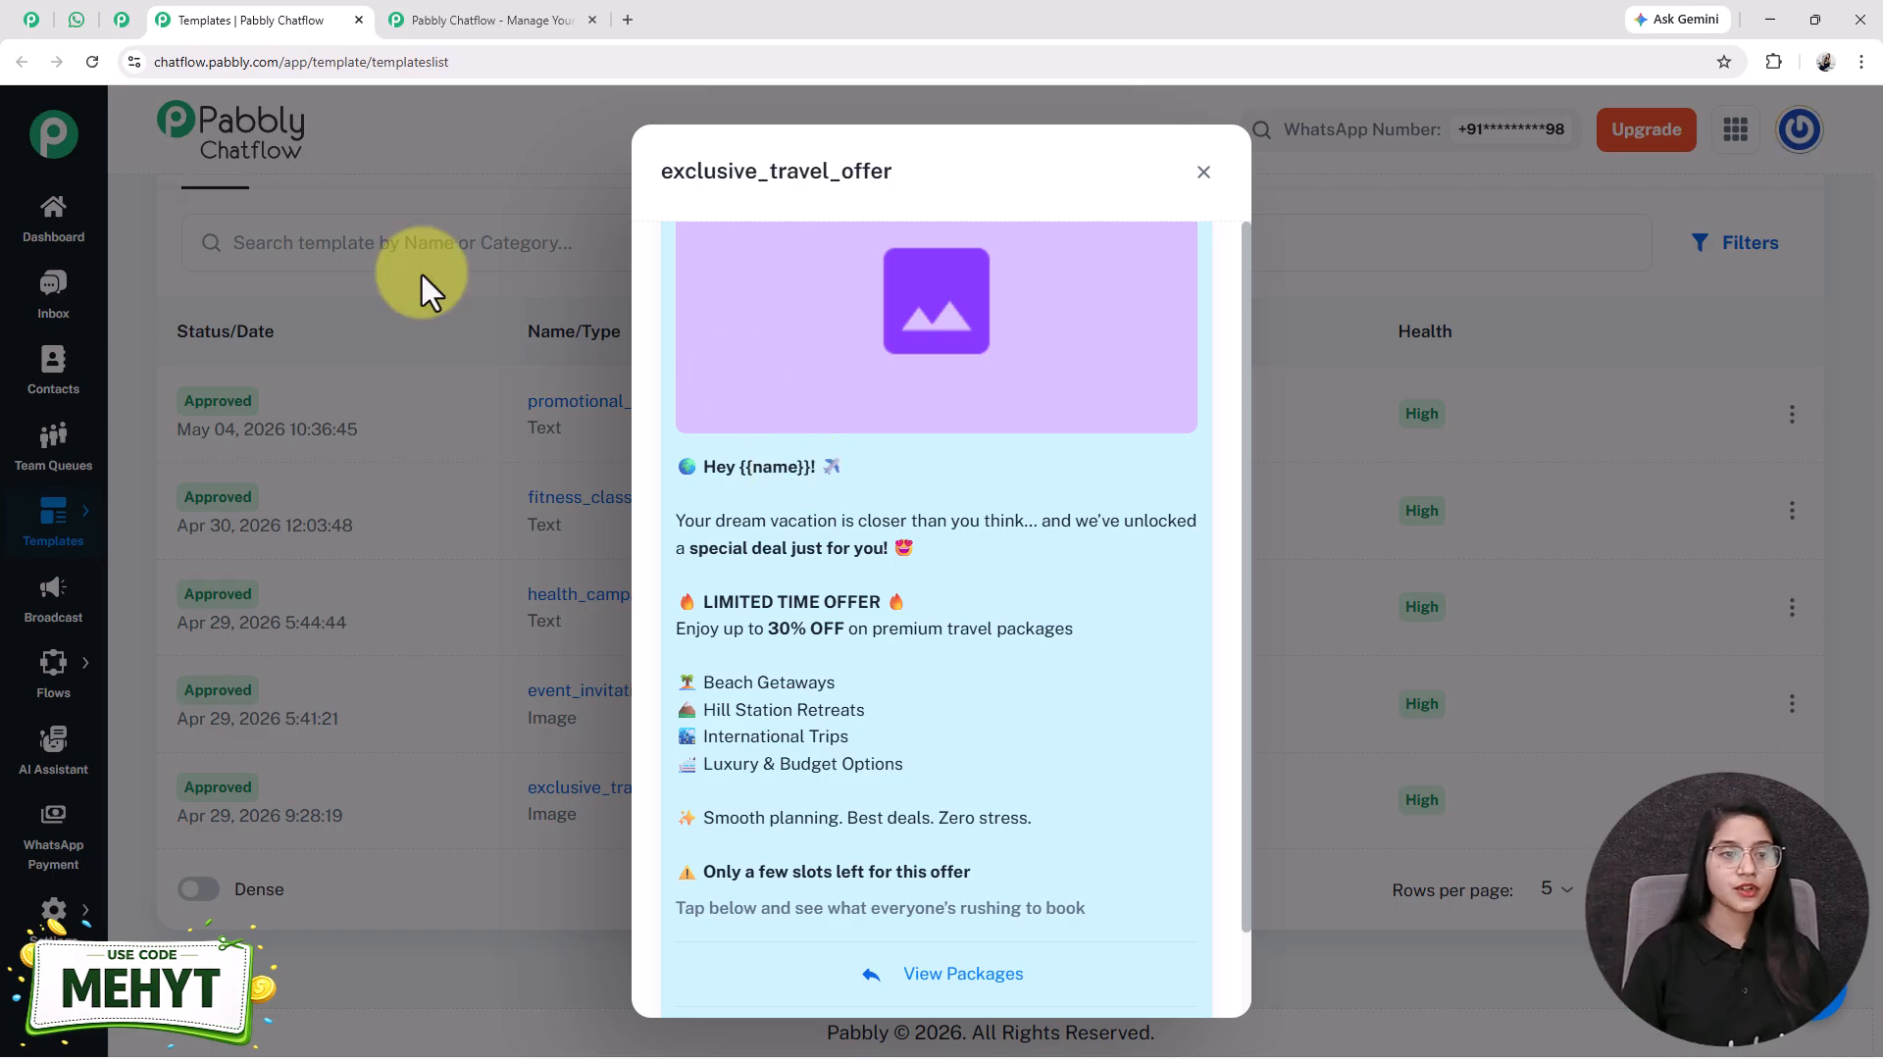
- Return to the flow editor and examine the View Packages and Talk to Expert buttons of the trigger template
left_click(124, 22)
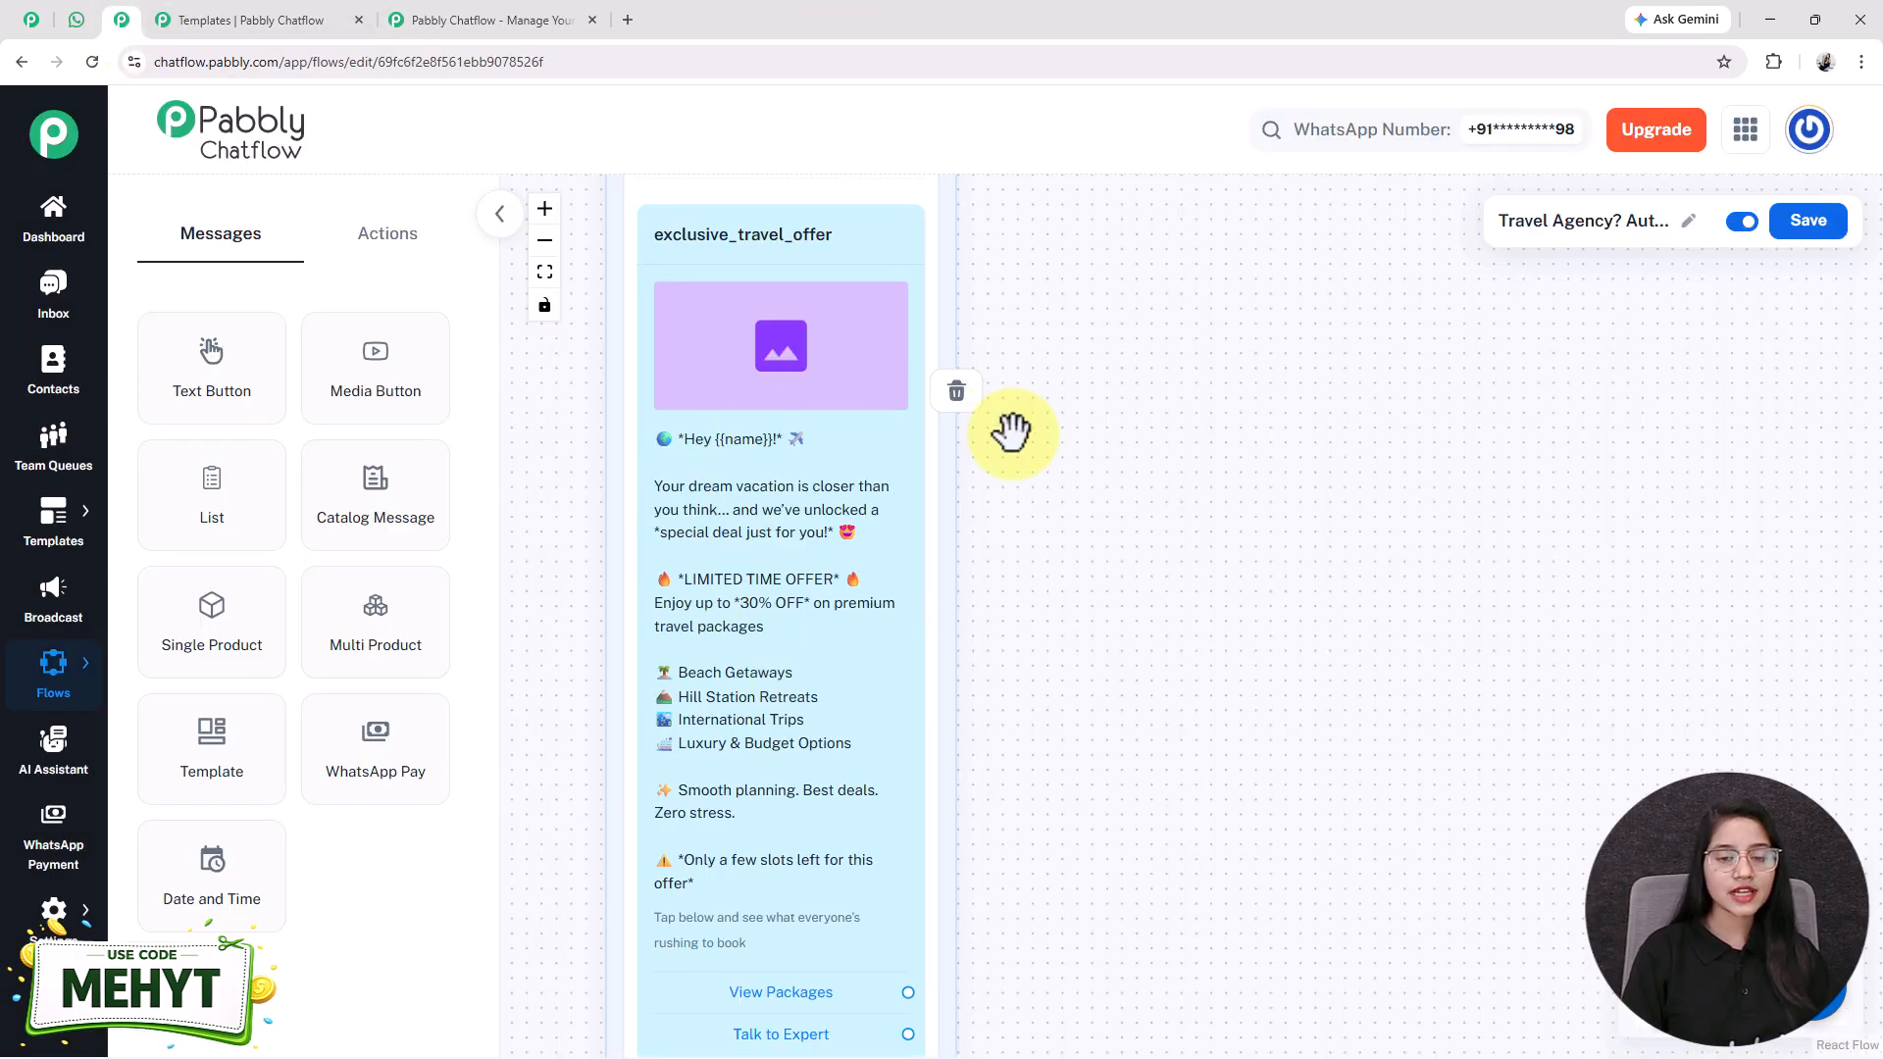
scroll(1012, 542, "down", 1)
left_click_drag(1089, 943, 967, 808)
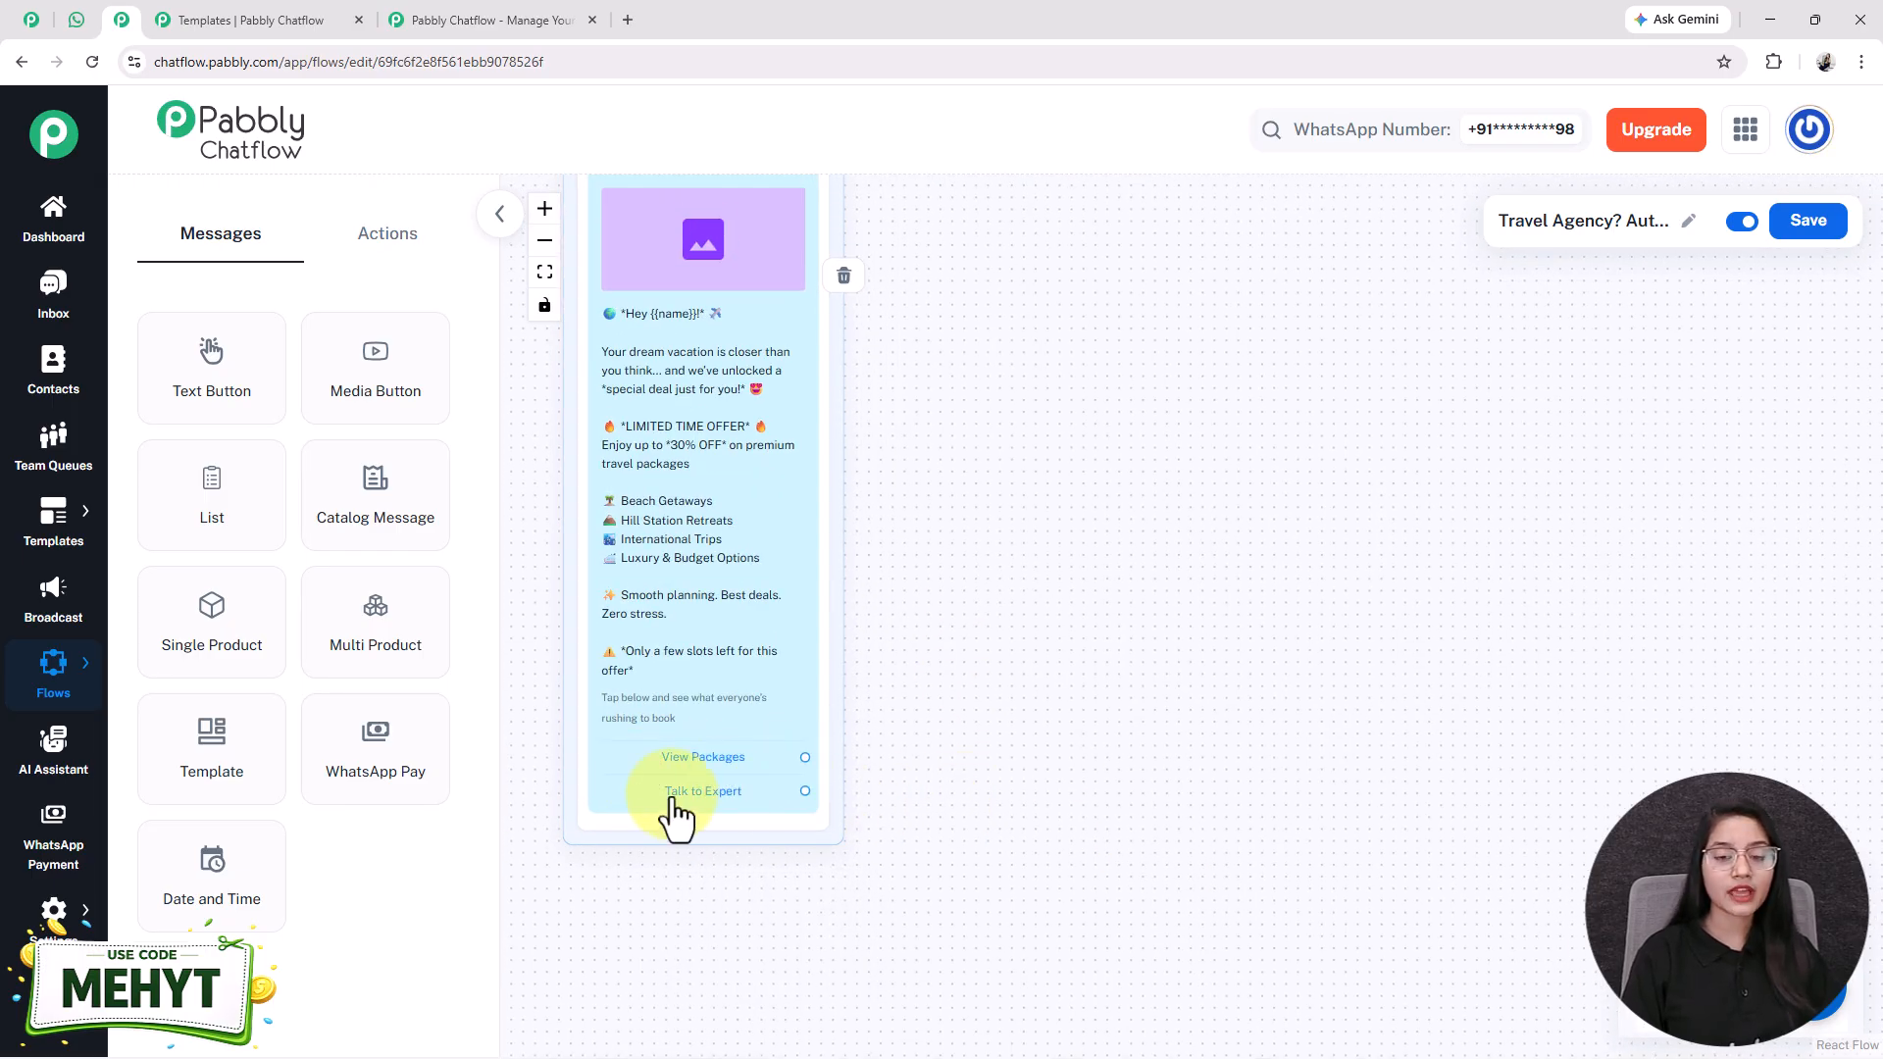
scroll(697, 801, "up", 3)
left_click_drag(1172, 747, 1165, 793)
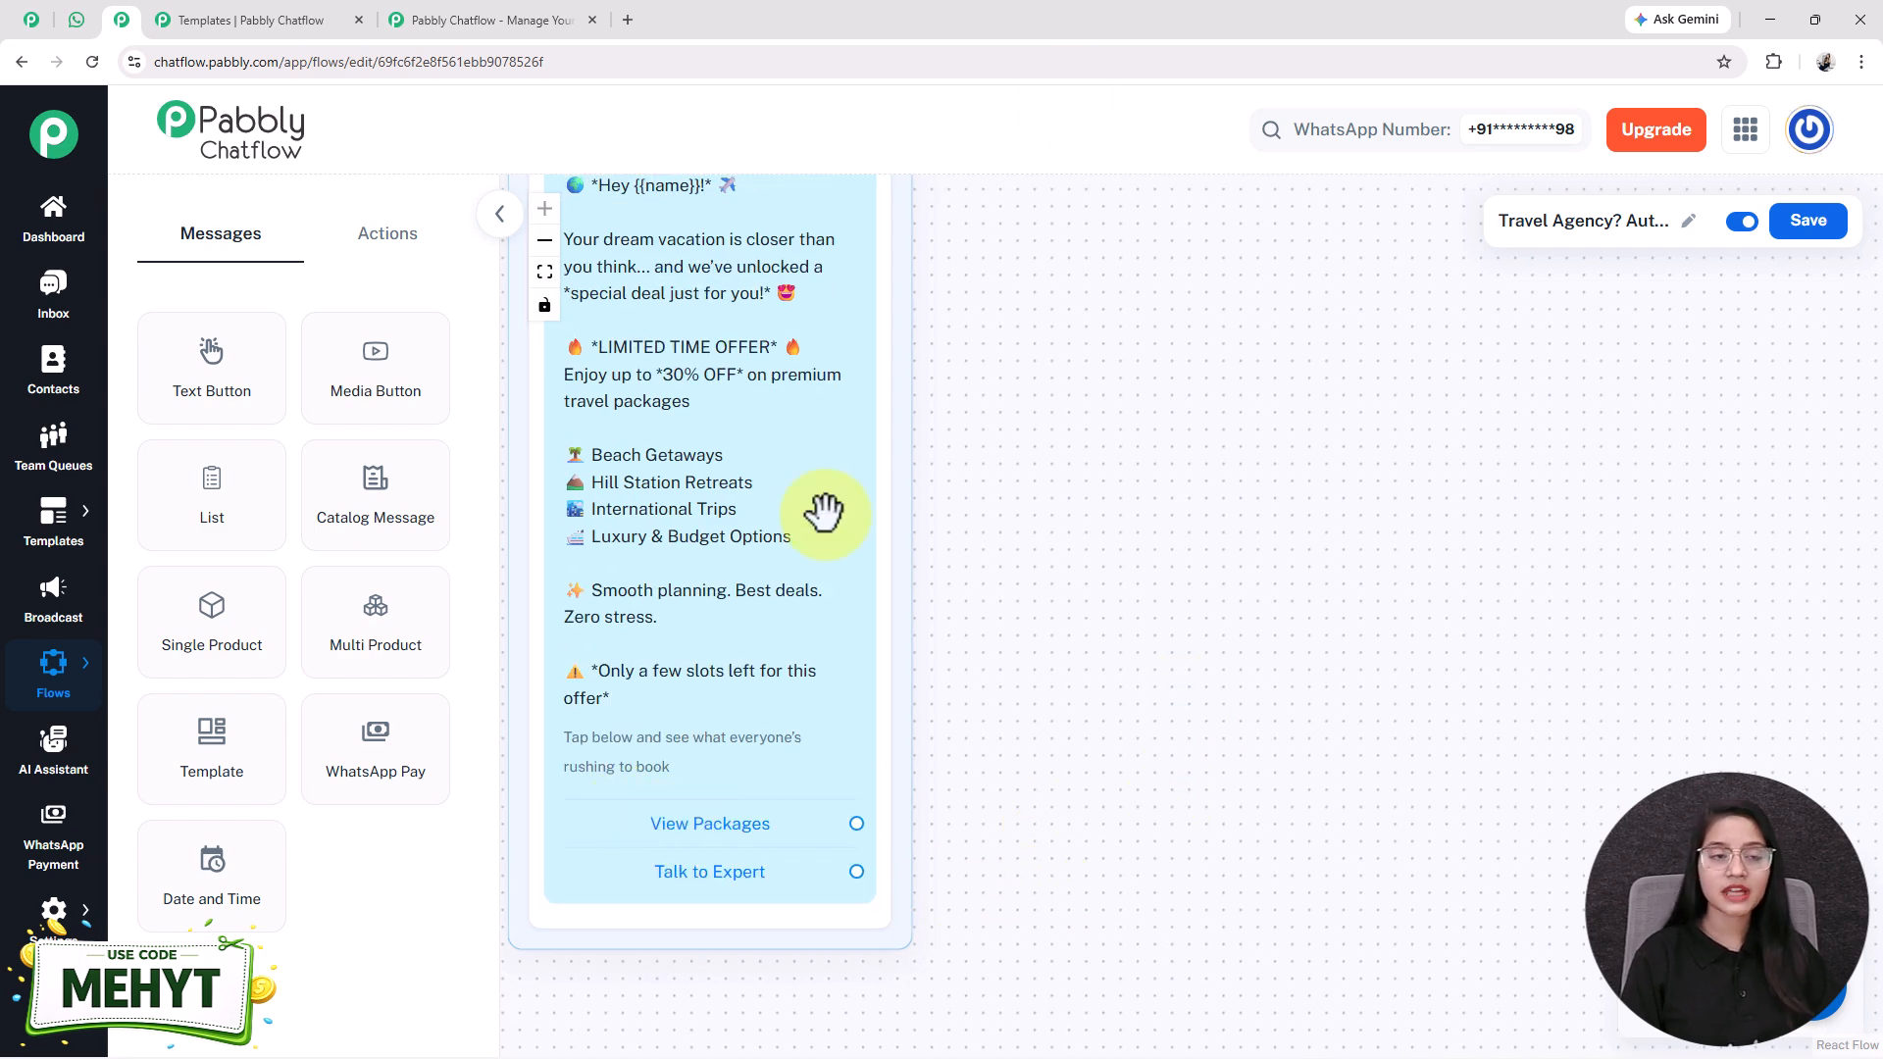
- Check the destination options in the chatbot's Open List message in the WhatsApp chat, and return to the flow editor
left_click(78, 20)
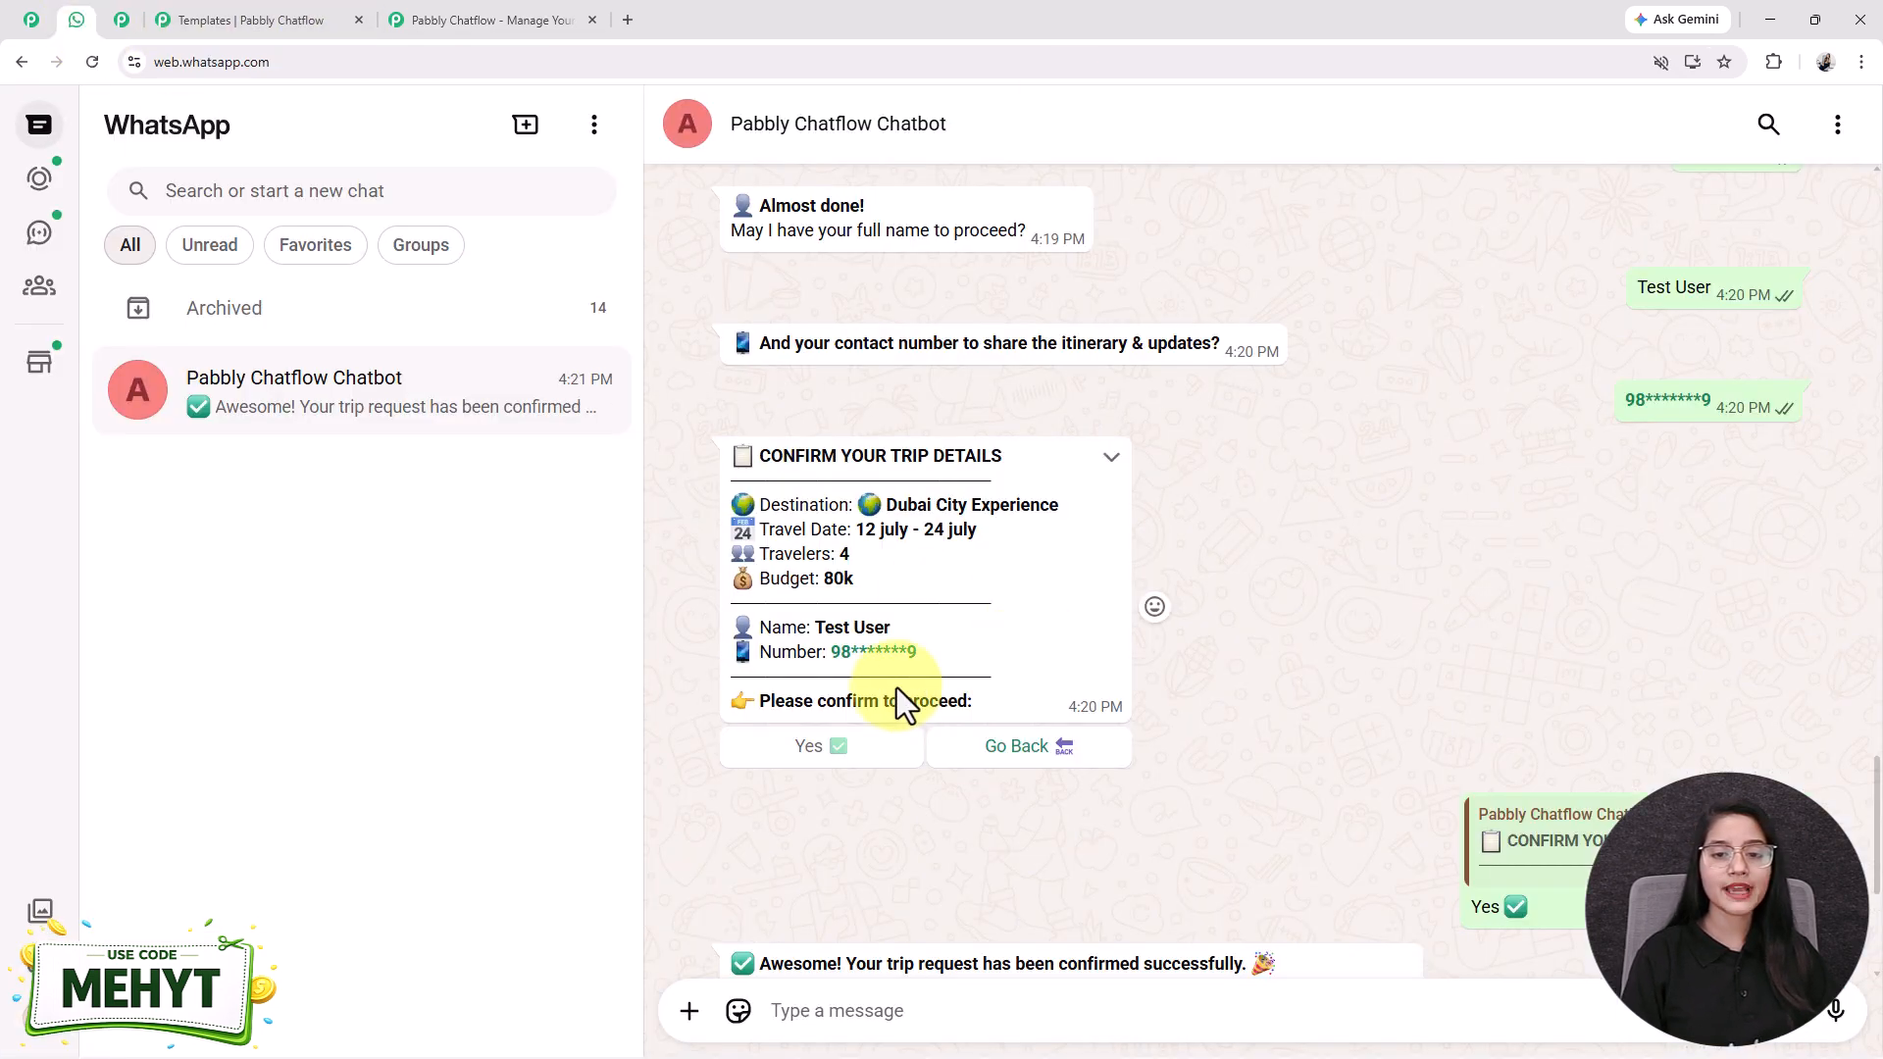
scroll(897, 687, "up", 3)
scroll(903, 685, "up", 10)
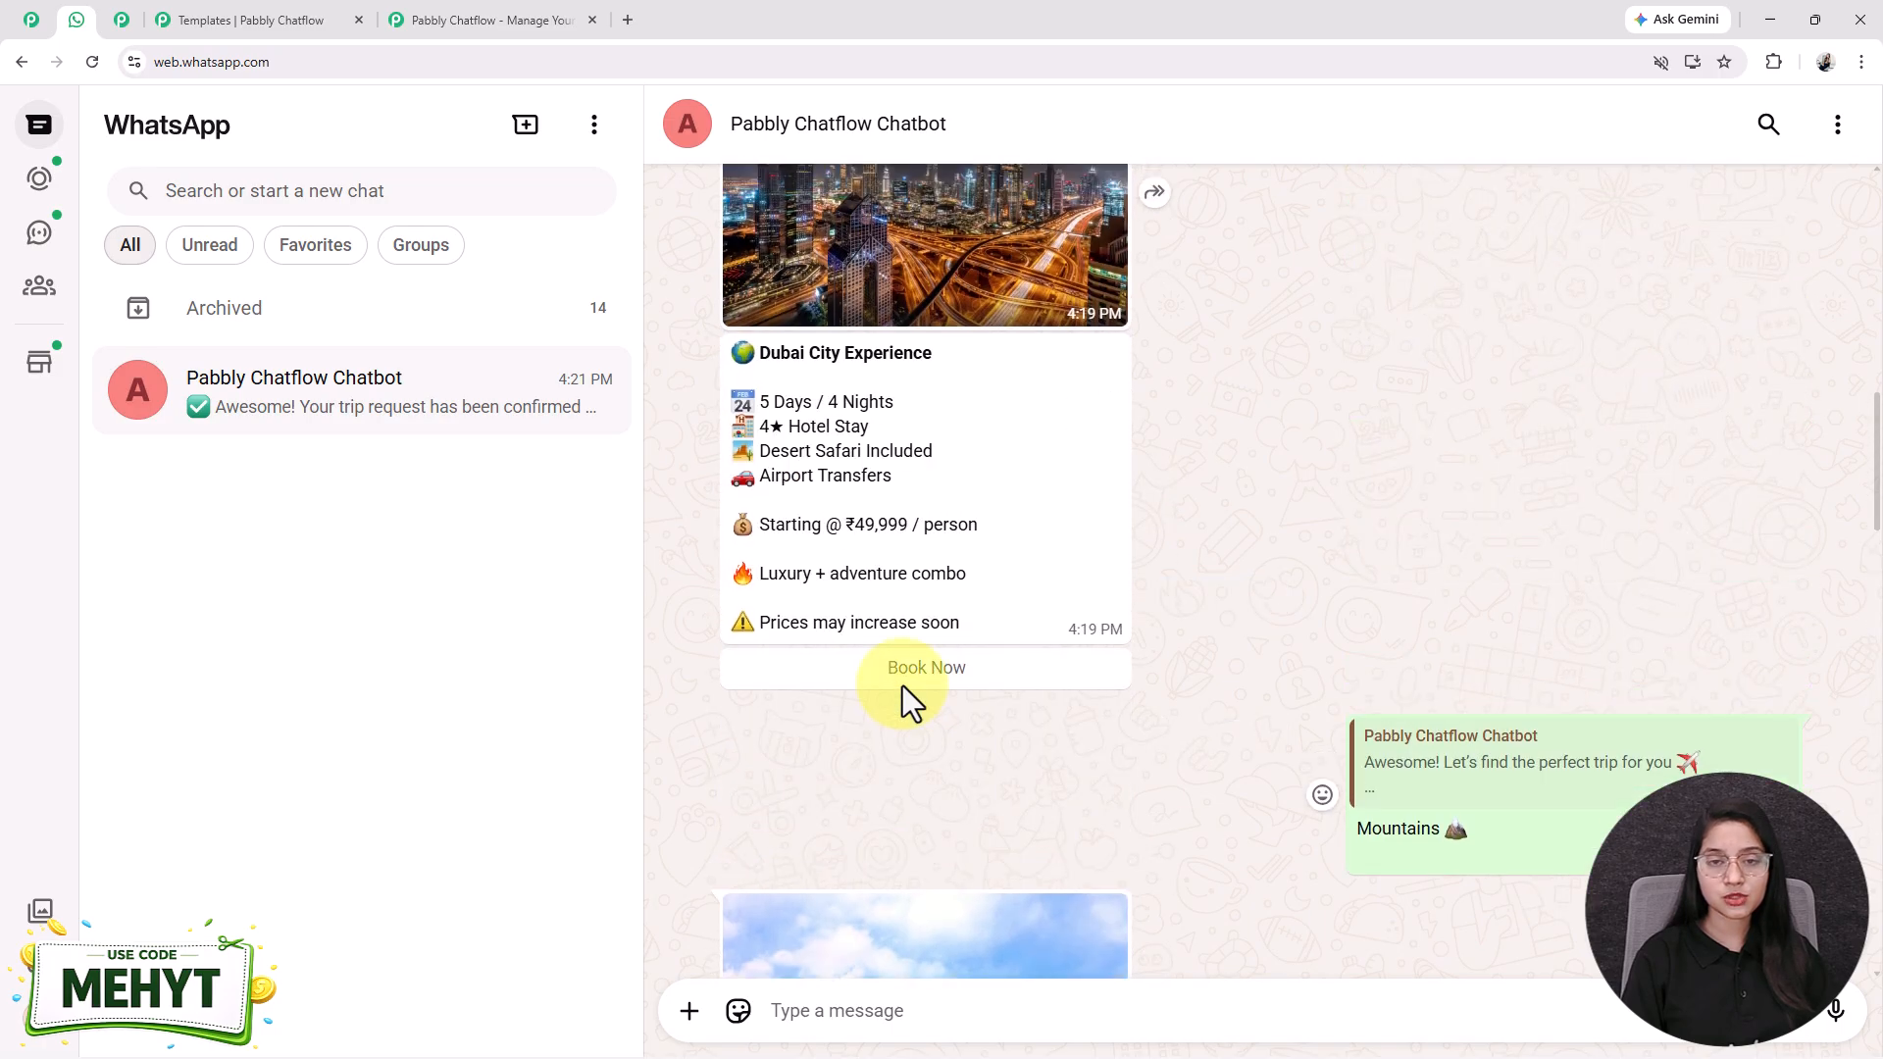
left_click(955, 390)
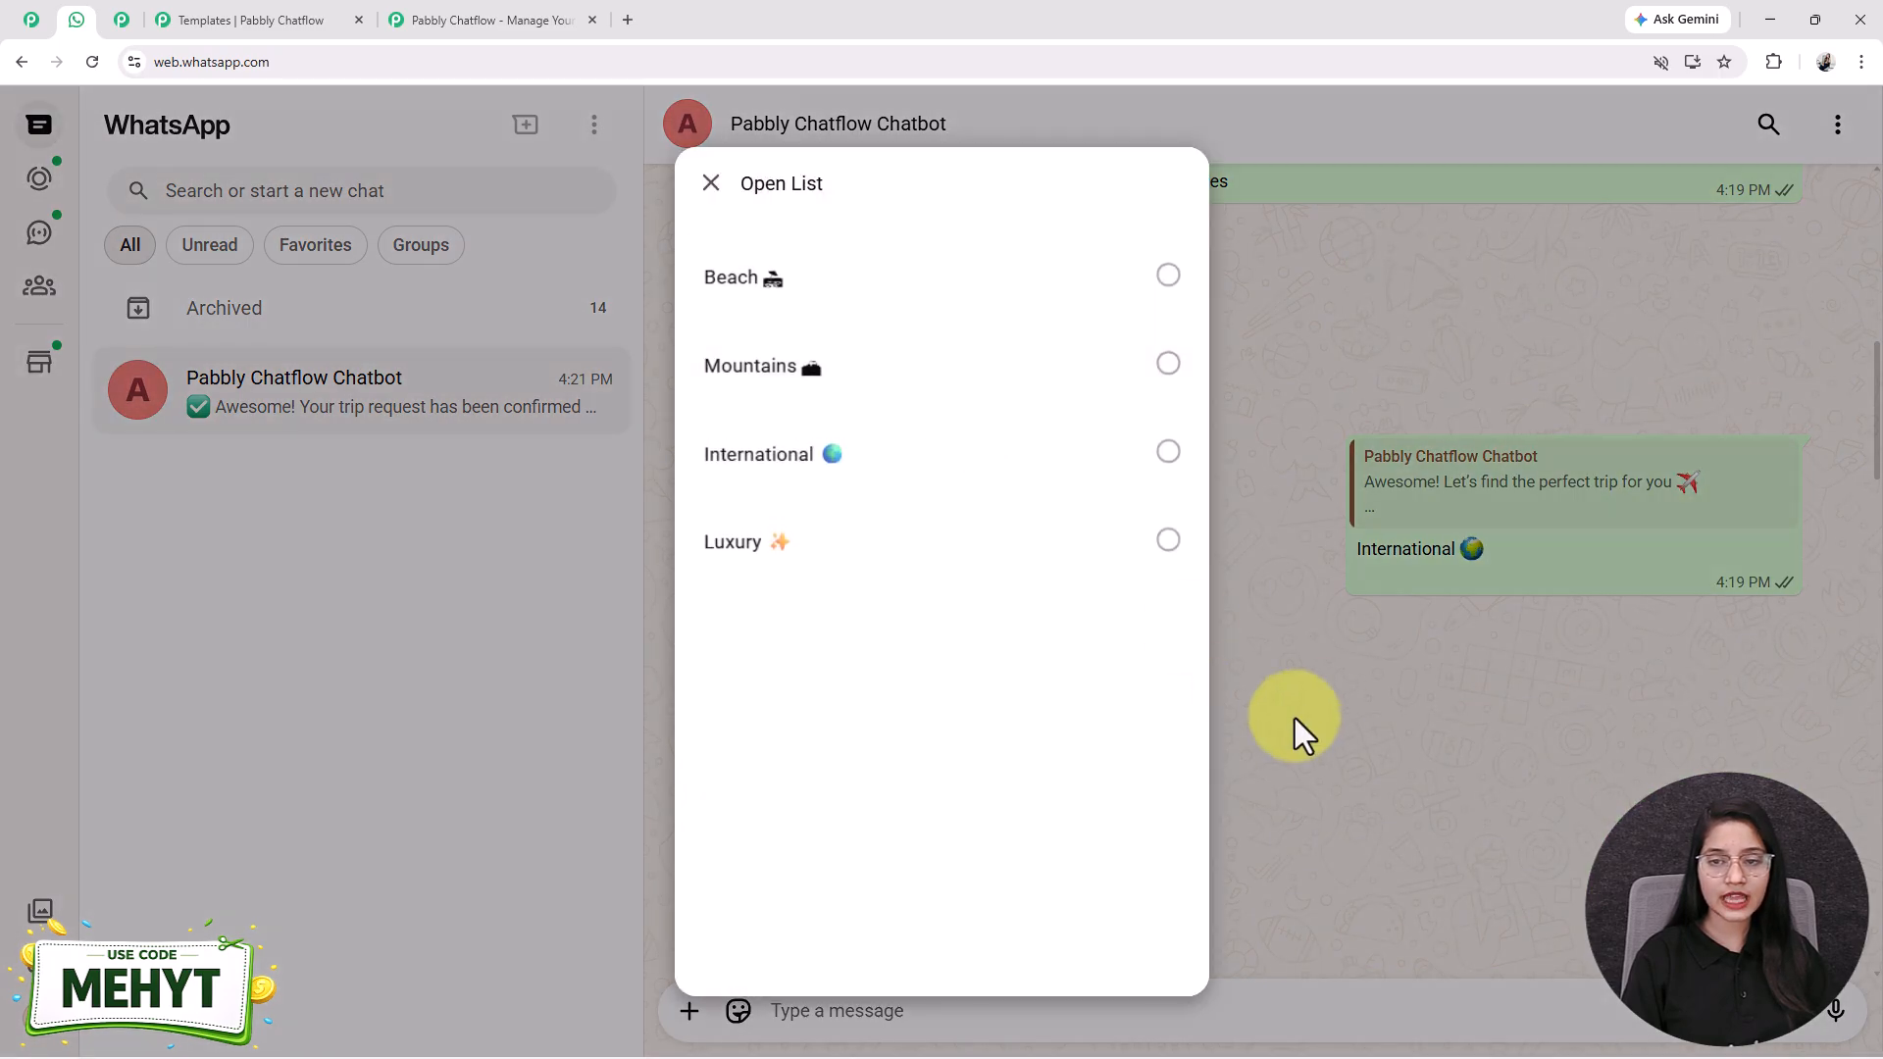
left_click(1312, 702)
left_click(120, 21)
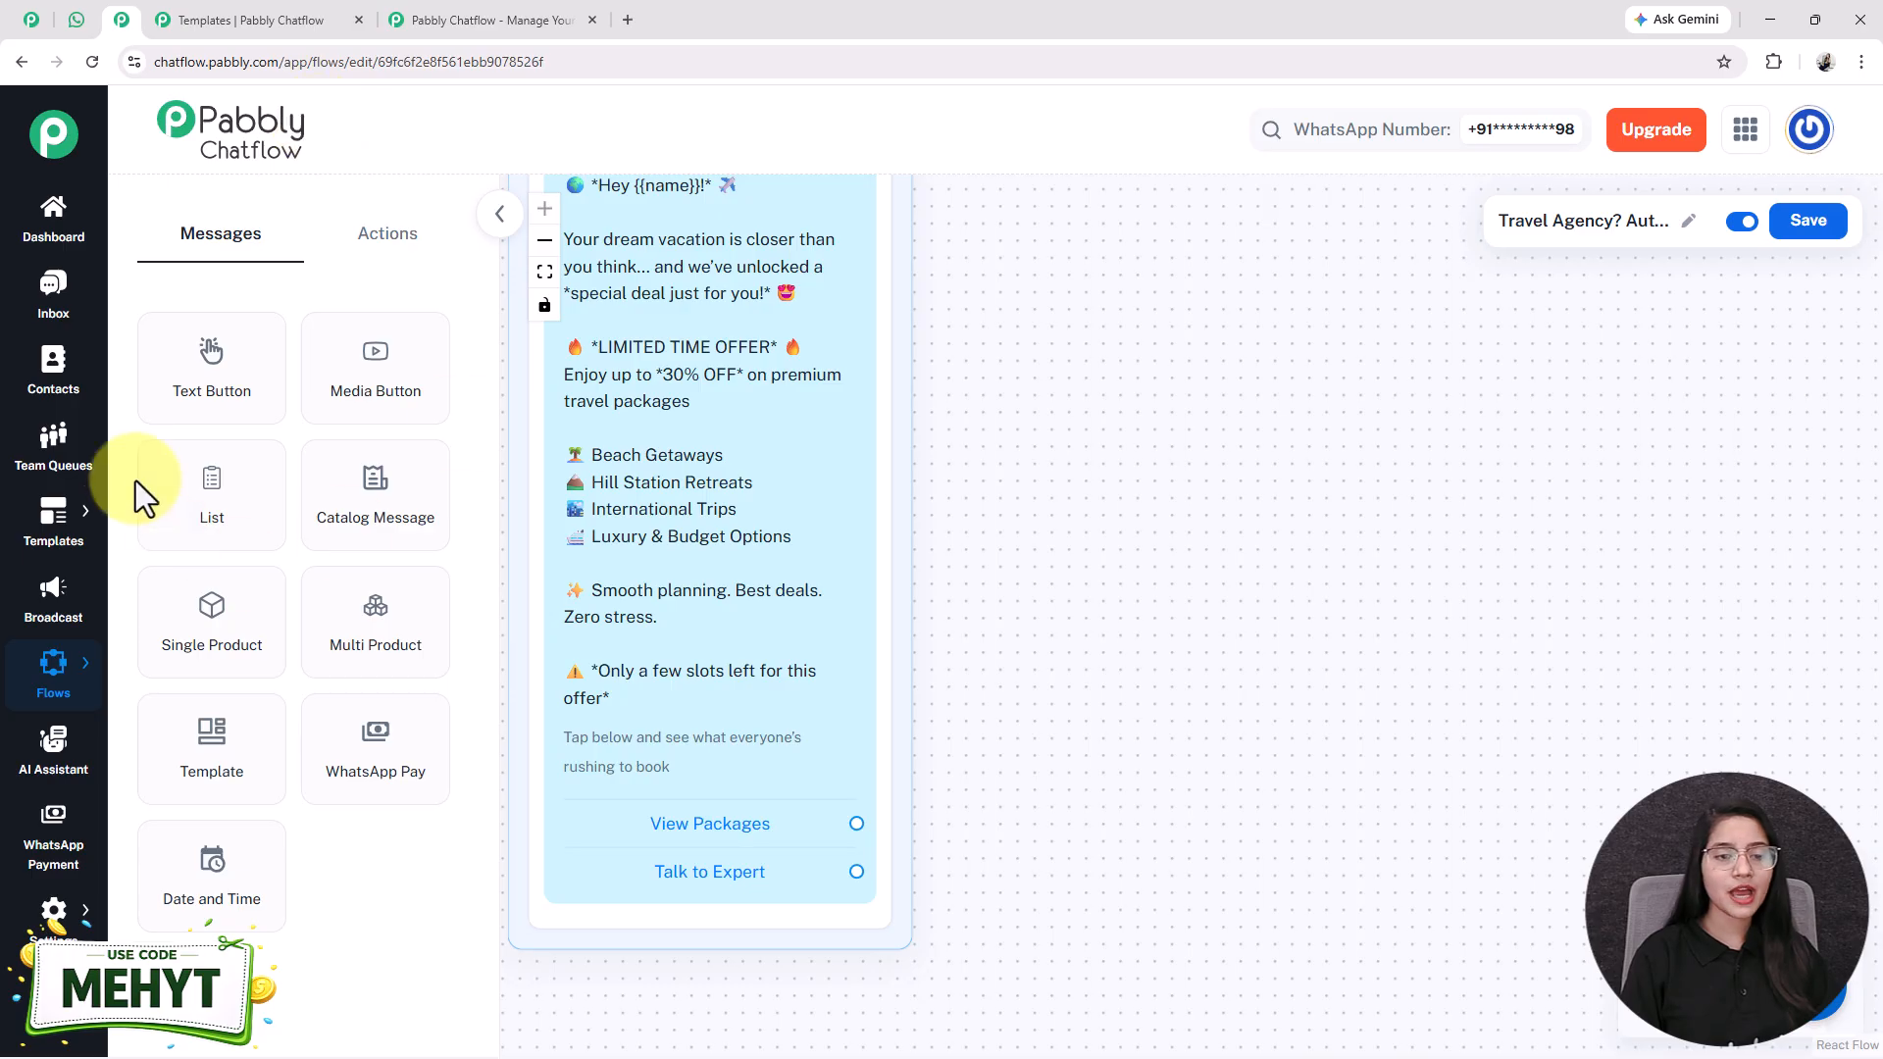
- Add a List block beside the trigger with the body "Awesome! Let's find the perfect trip for you ✈️ 👉 What type of destination are you looking for?"
left_click_drag(219, 495, 1010, 589)
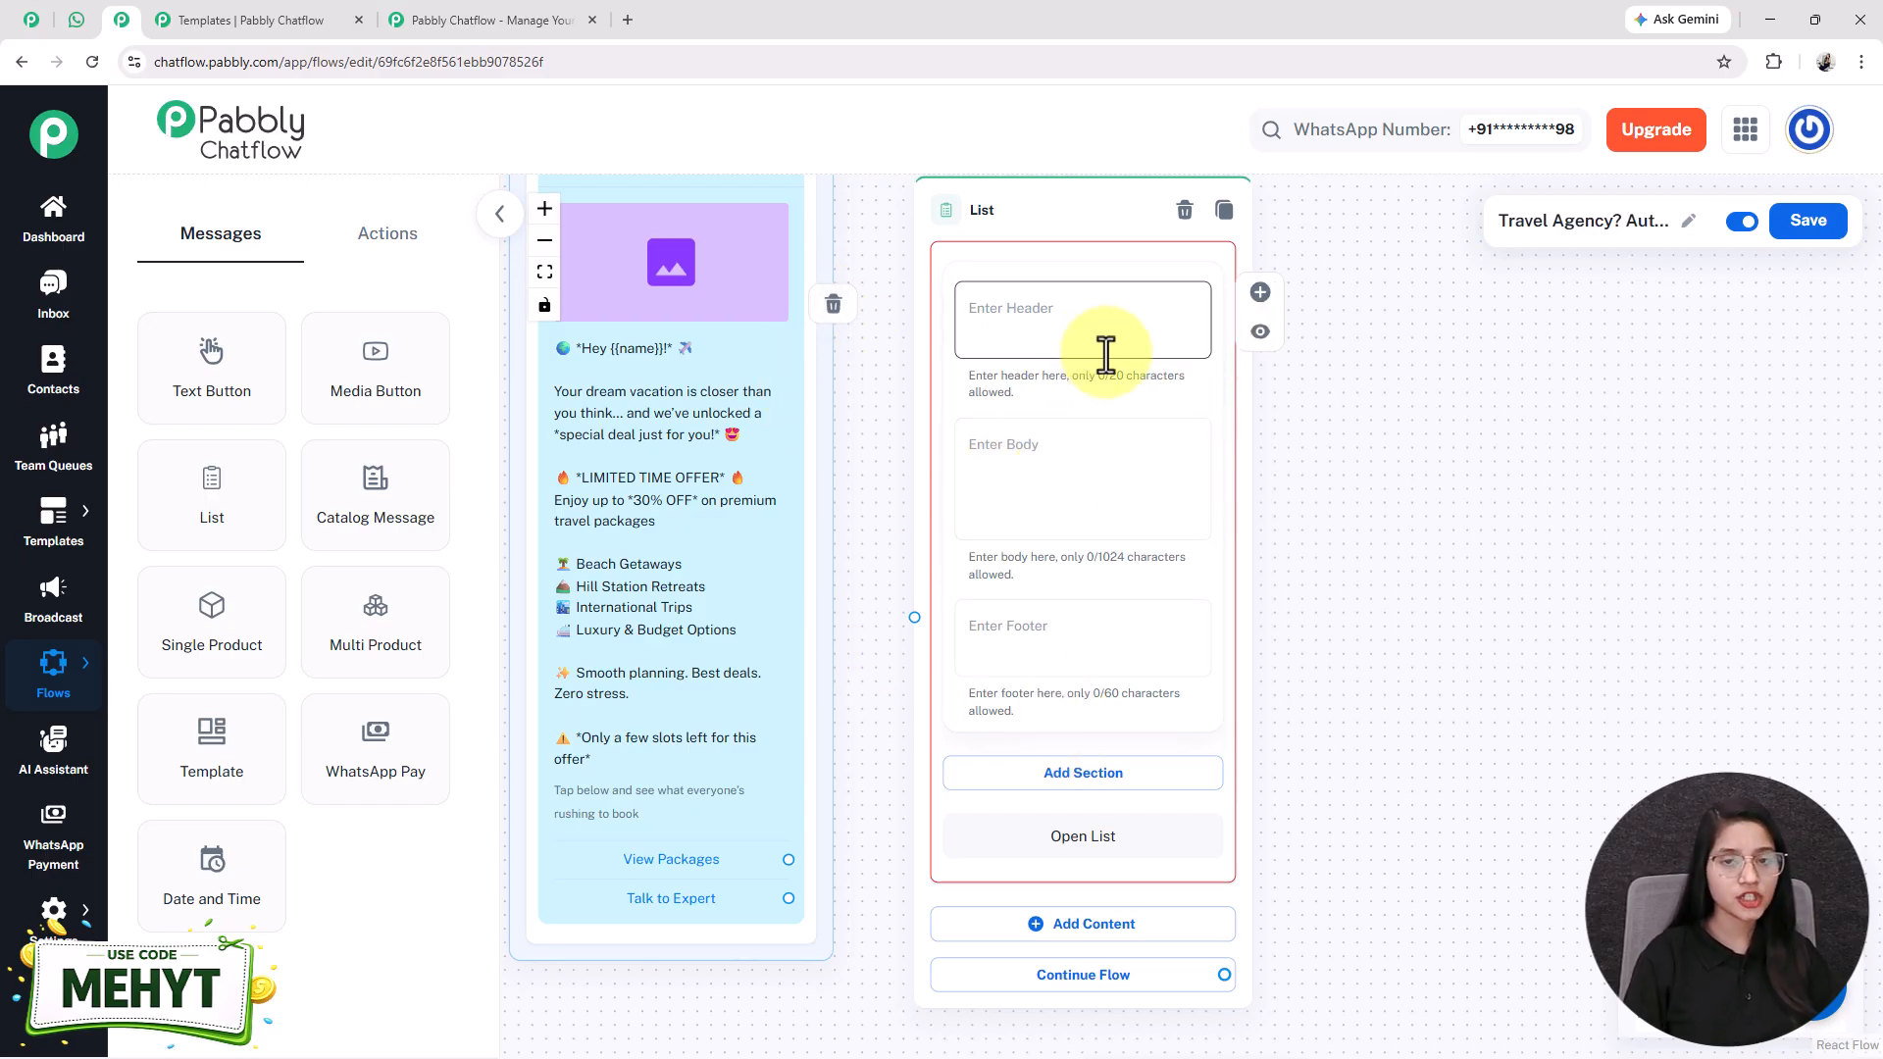
left_click(1068, 510)
key("ctrl+v")
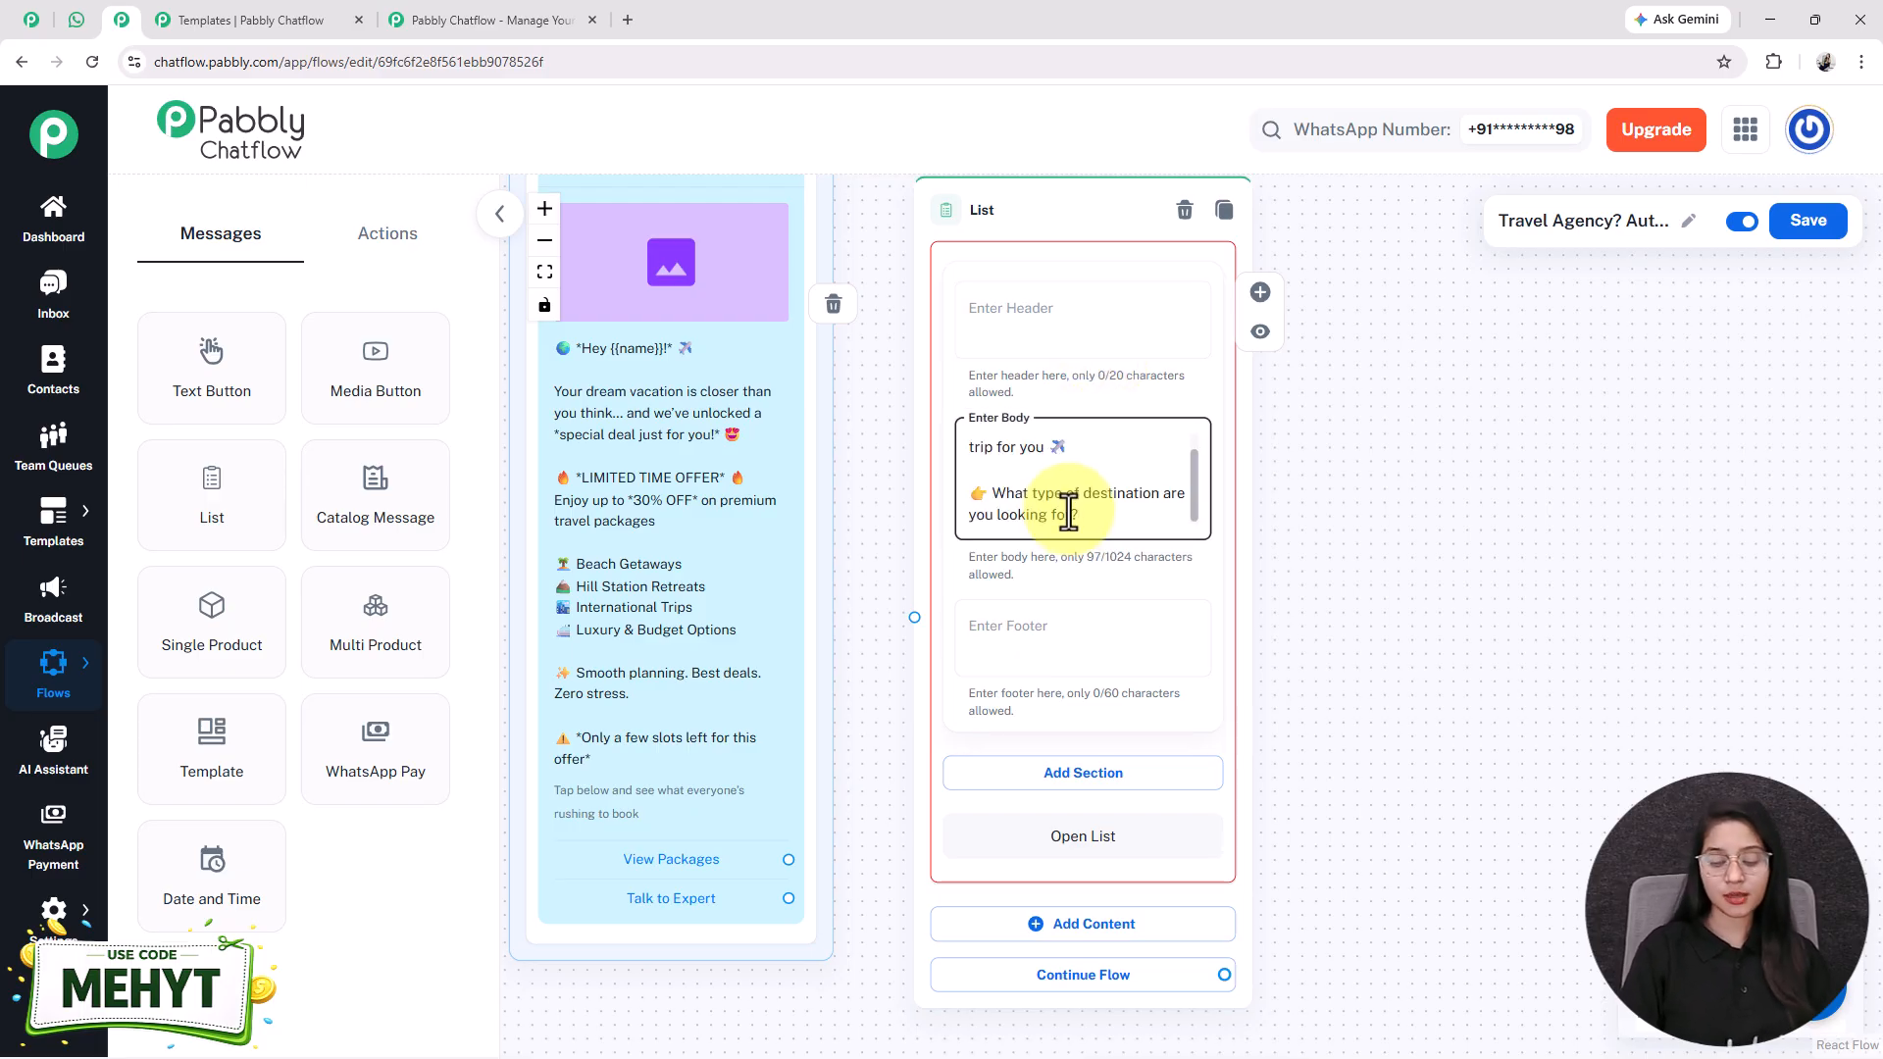
key("Up")
key("Up")
key("Up")
key("Up")
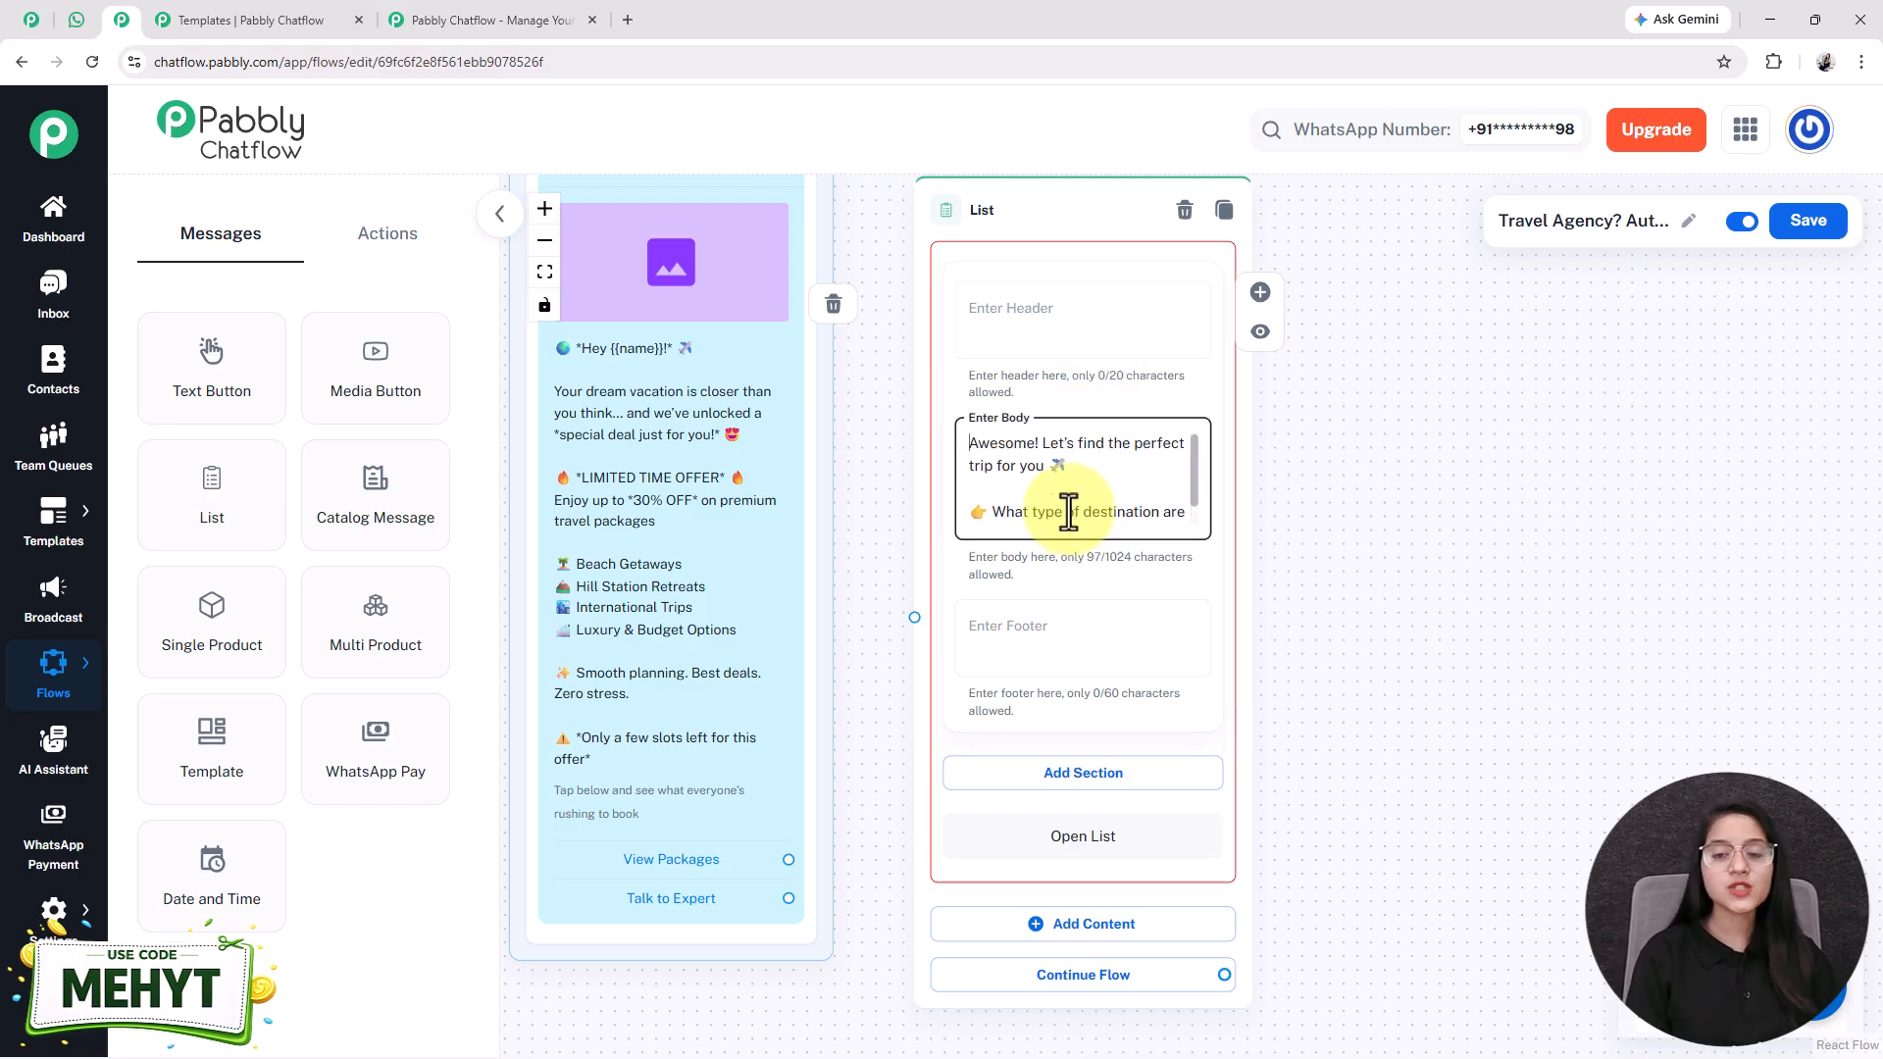
key("Down")
key("Down")
key("Down")
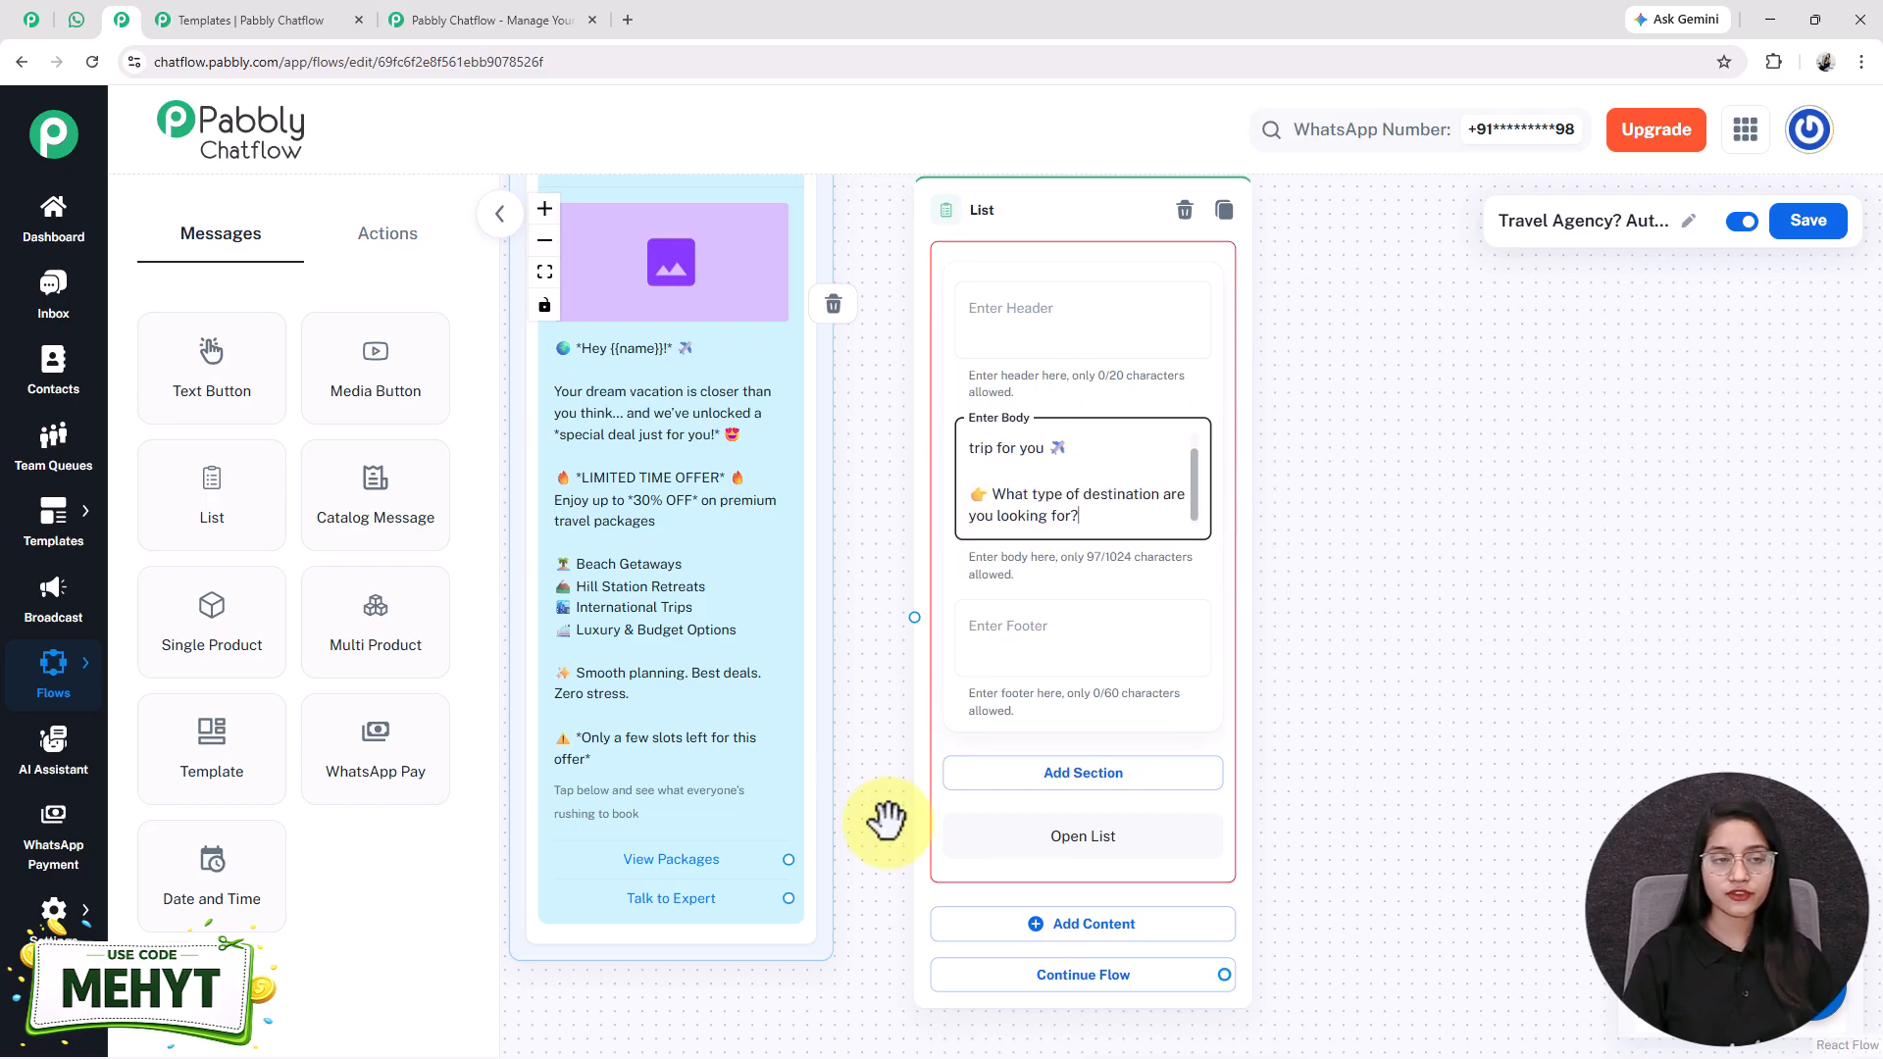
- Set the list footer to "🌴 Choose your travel style:" and add a section titled "Travel Style"
left_click(1064, 667)
type("🌴 Choose your travel style:")
left_click_drag(1387, 870, 1324, 622)
left_click(964, 520)
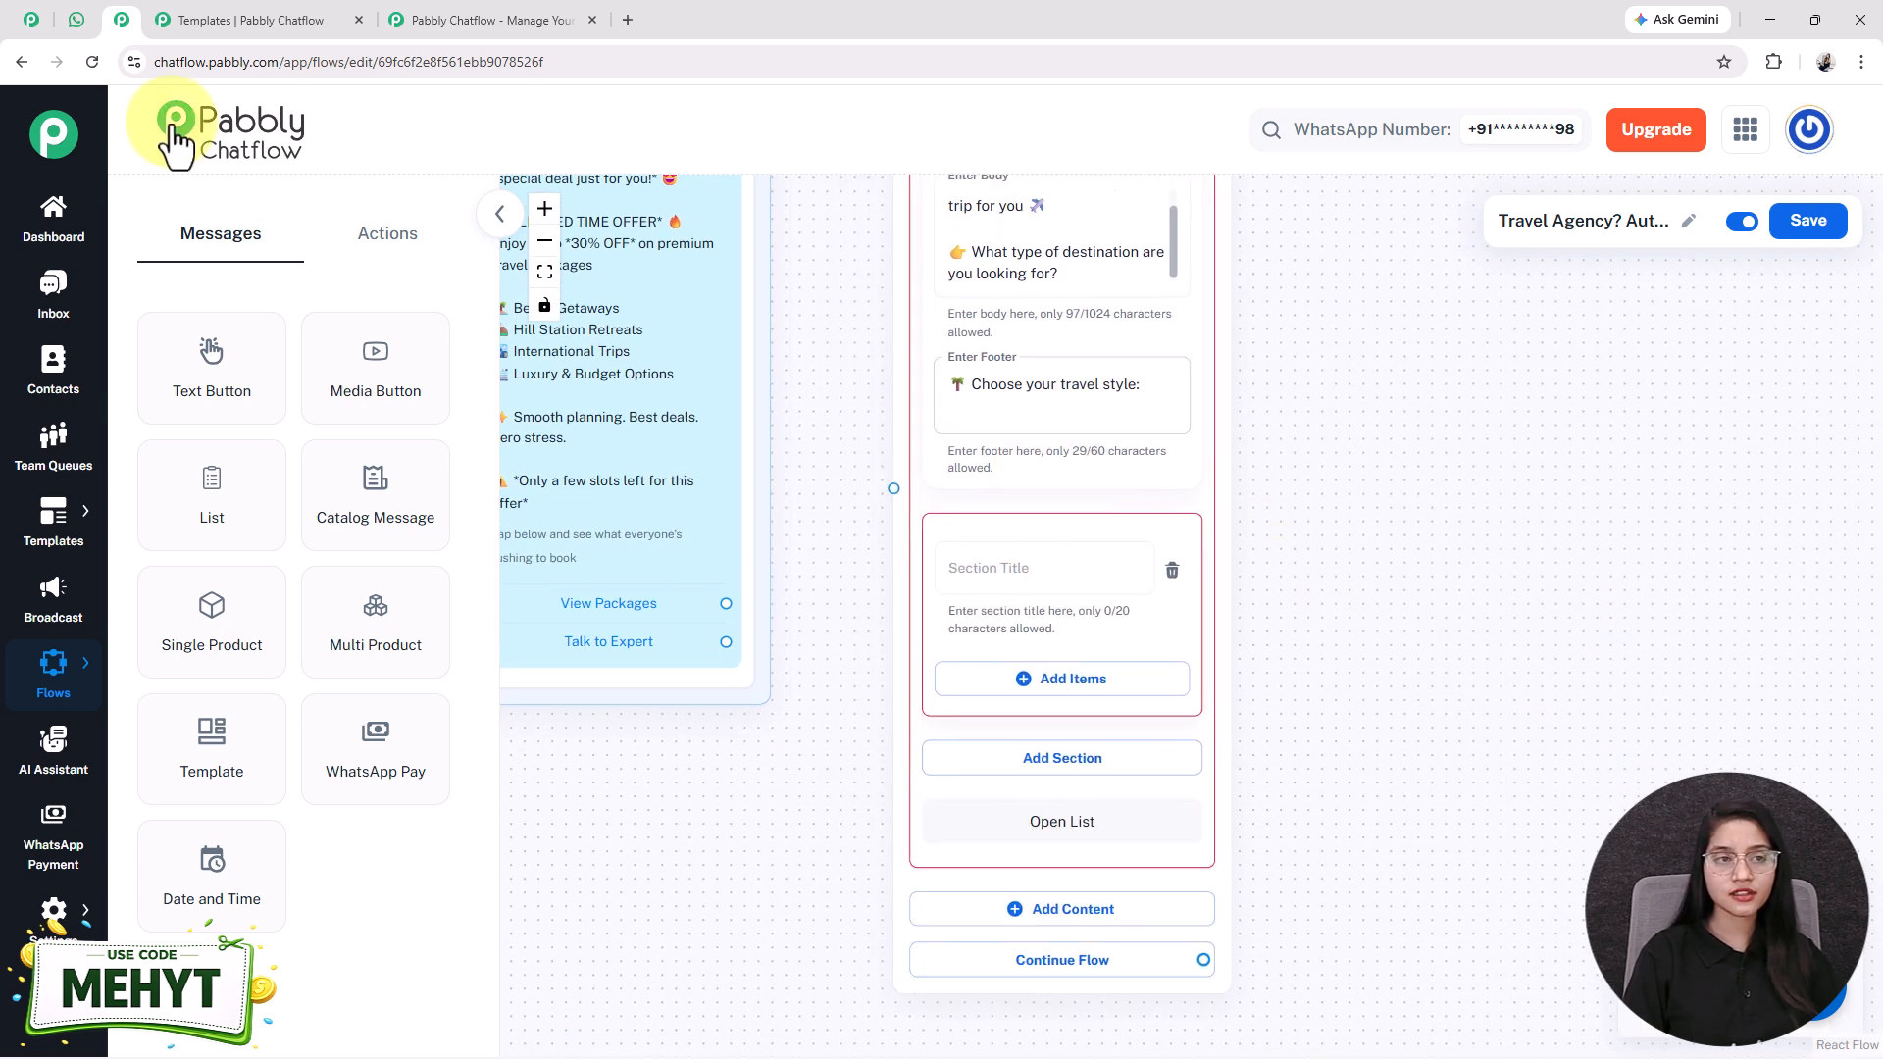
left_click(966, 564)
type("Travel Style")
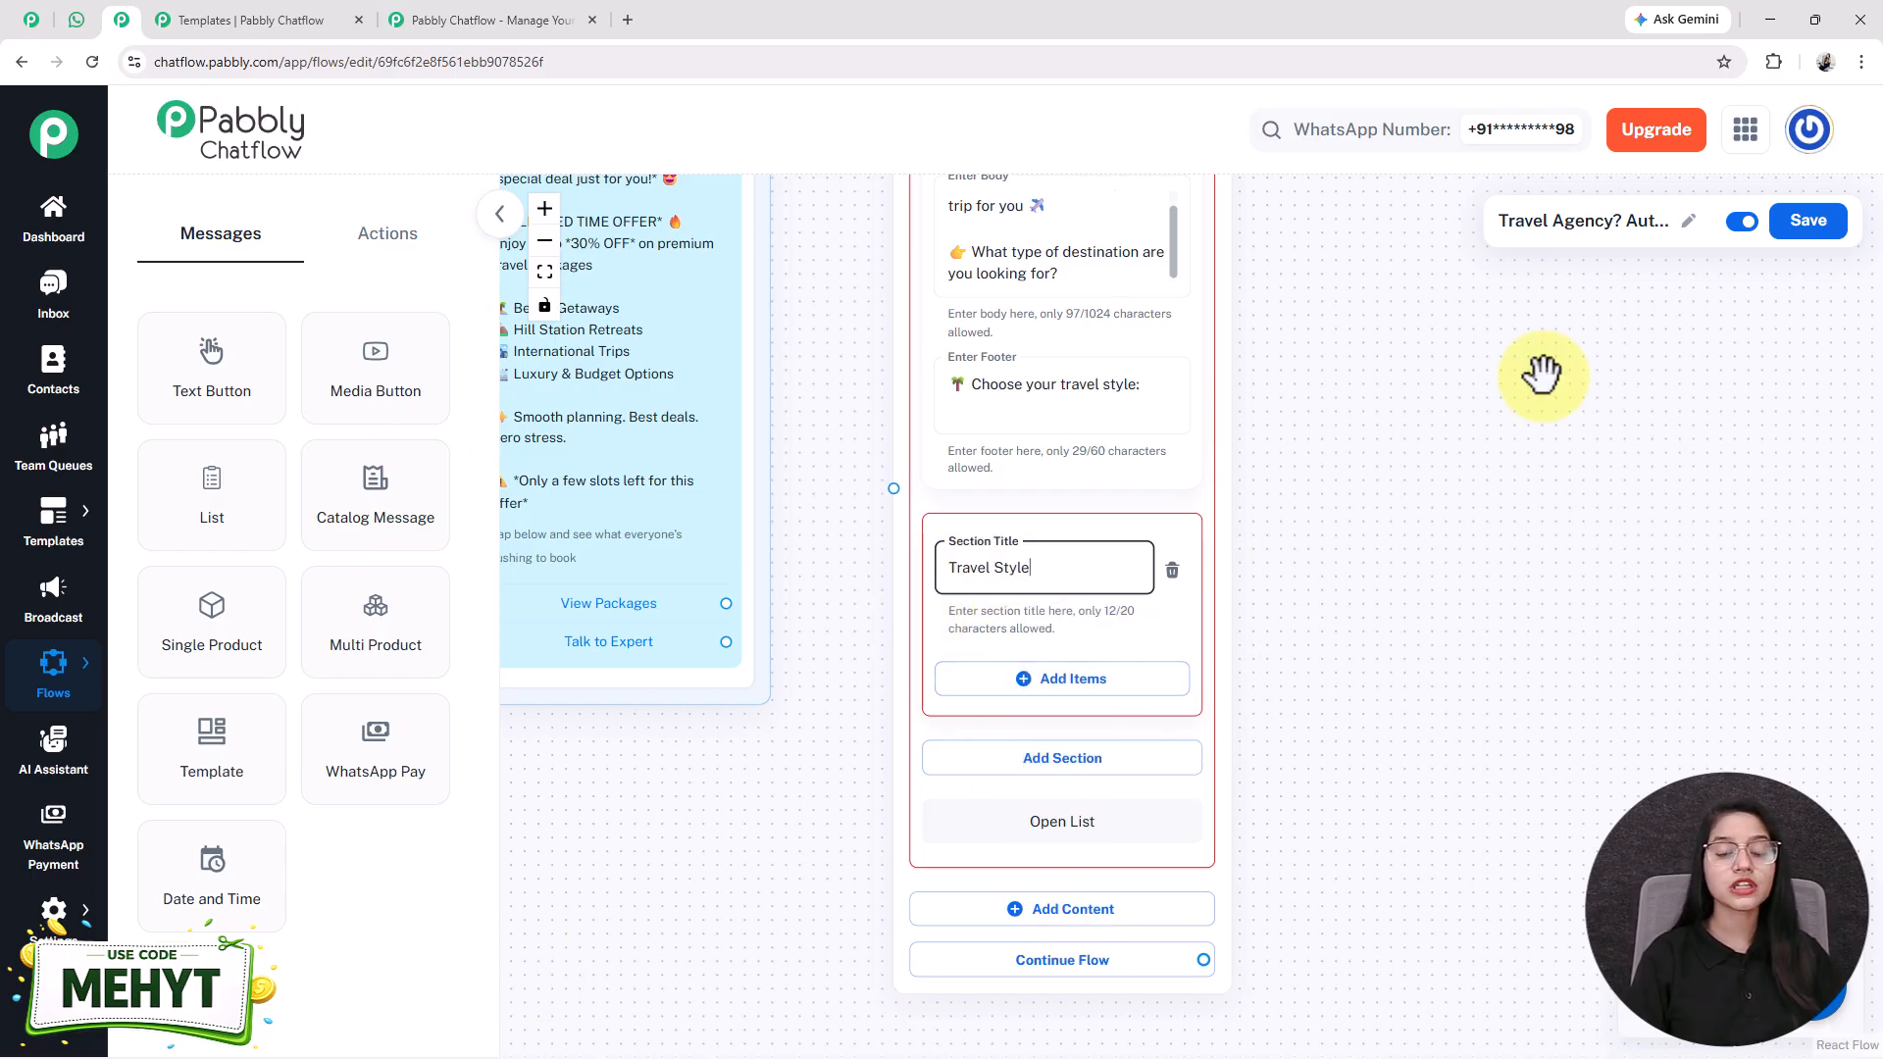
- Add four blank items to the Travel Style section of the list
left_click_drag(1440, 559, 1267, 307)
left_click(902, 429)
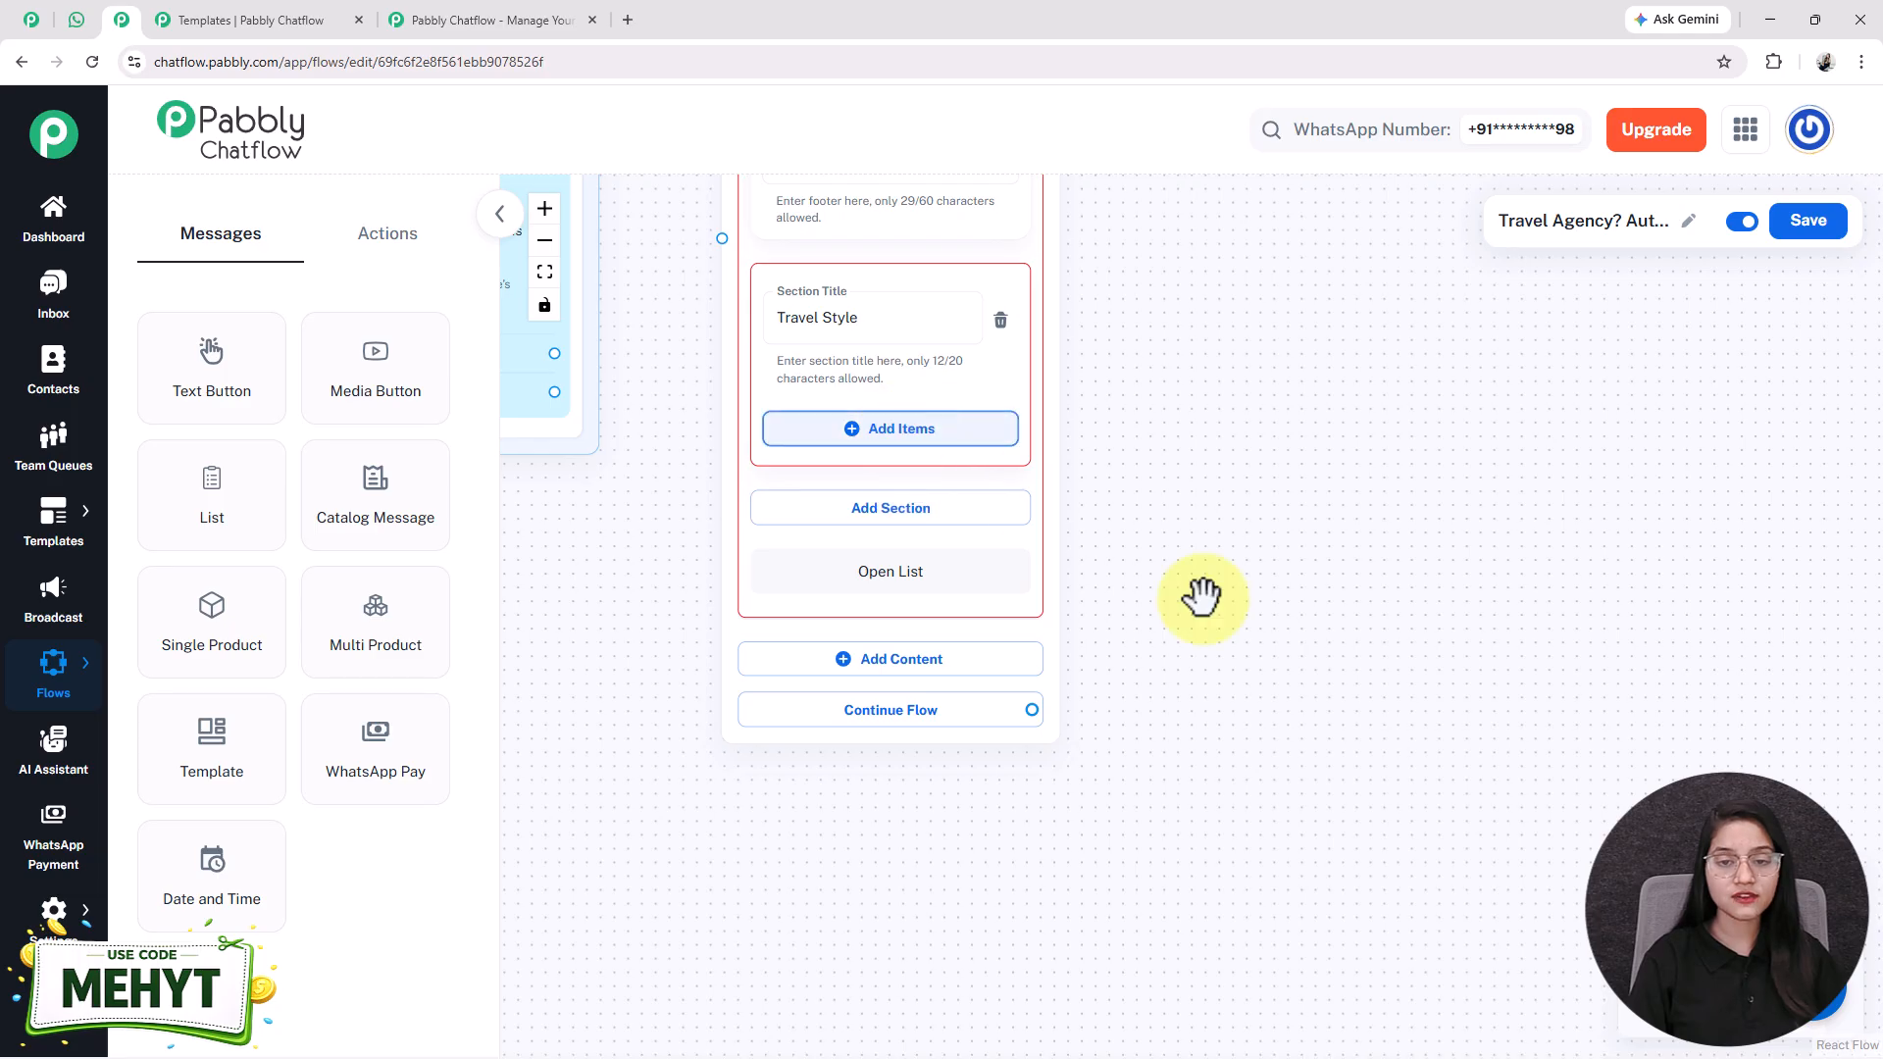
left_click(863, 361)
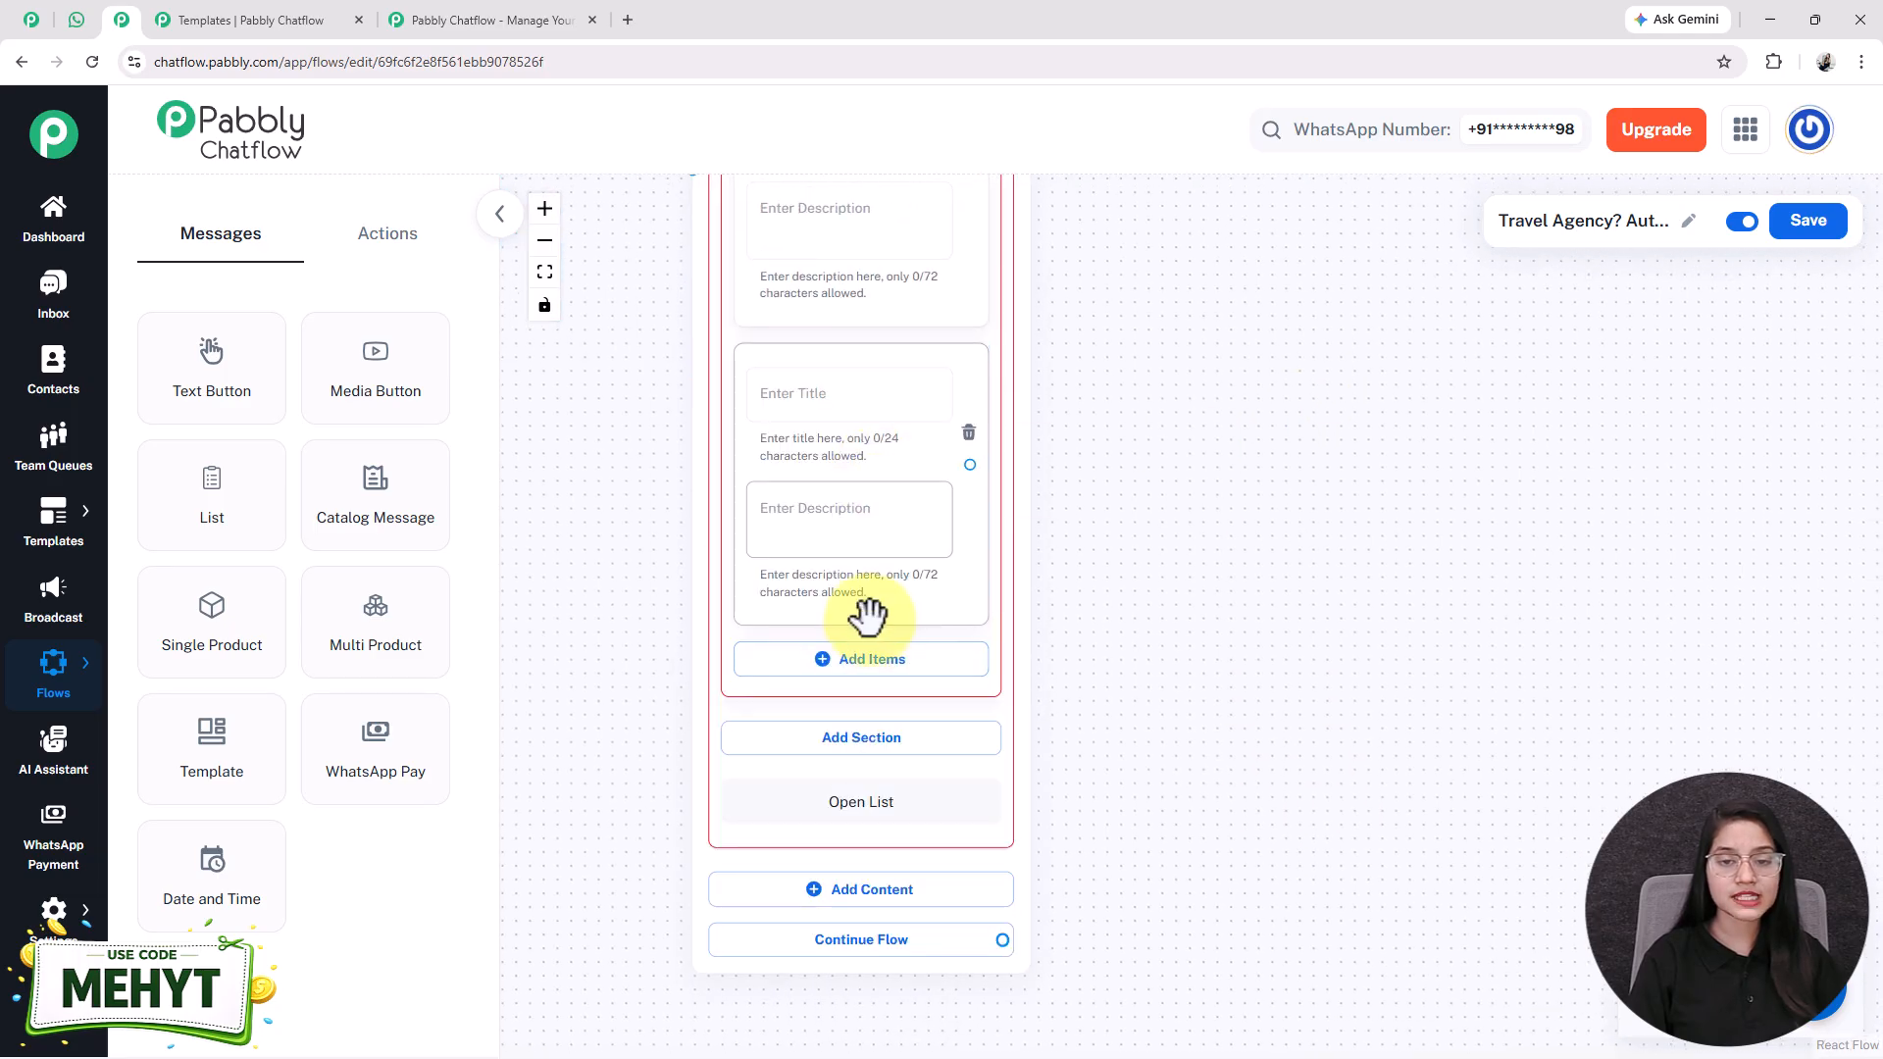
left_click(857, 676)
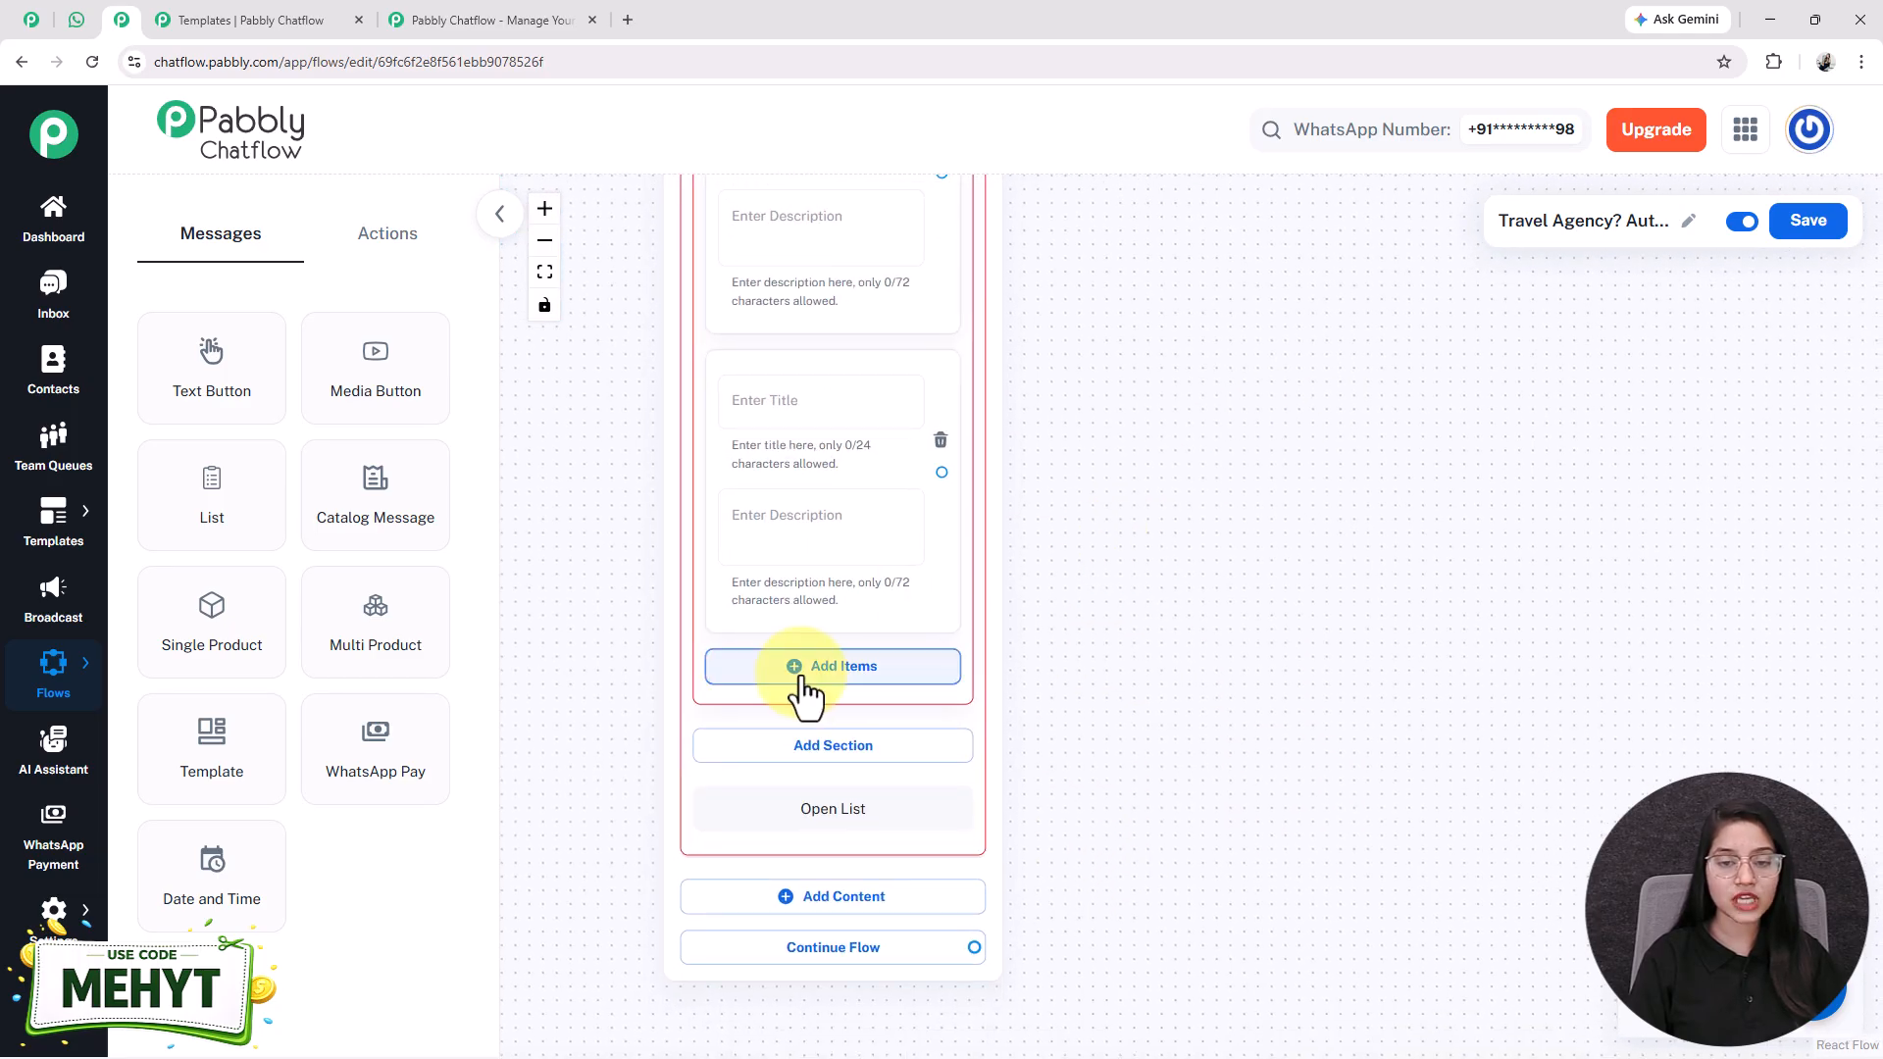
left_click(814, 669)
scroll(1299, 667, "down", 4)
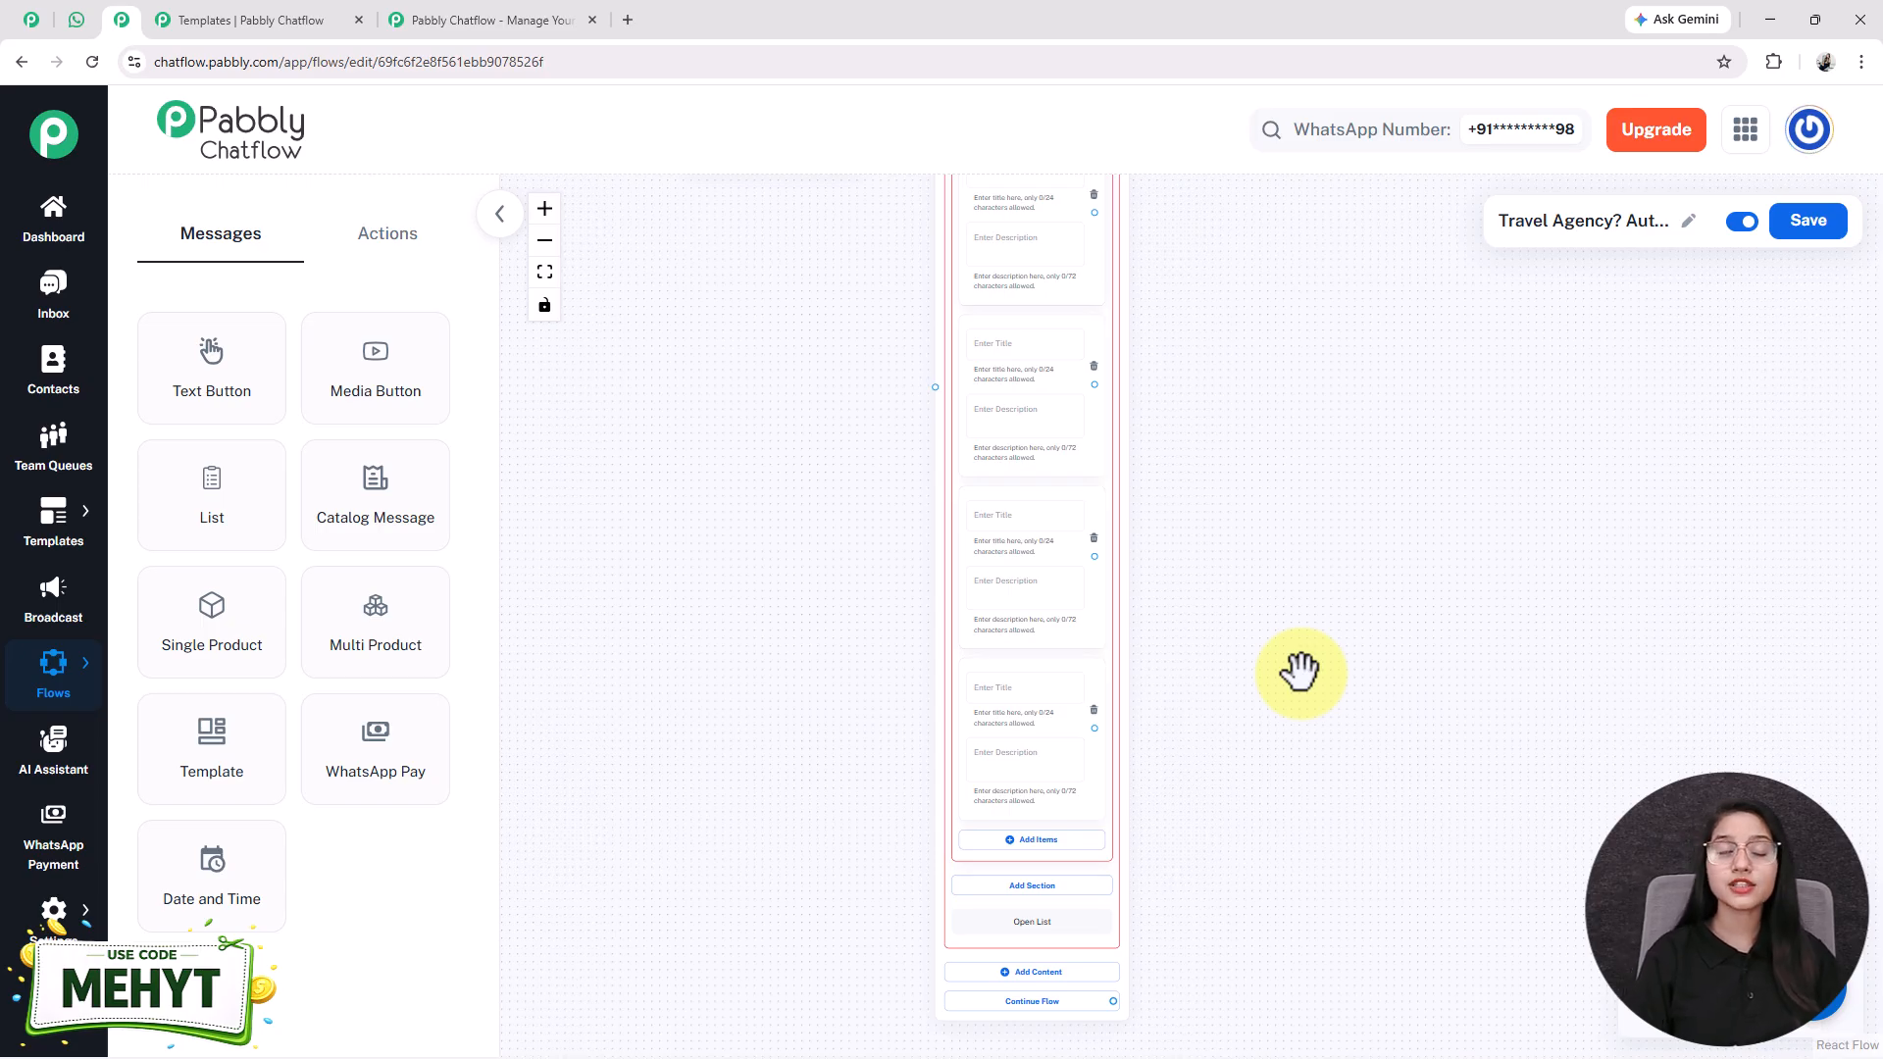
- Title the four Travel Style list items Beach 🏖️, Mountains ⛰️, International 🌍 and Luxury ✨
left_click_drag(1261, 601, 1029, 644)
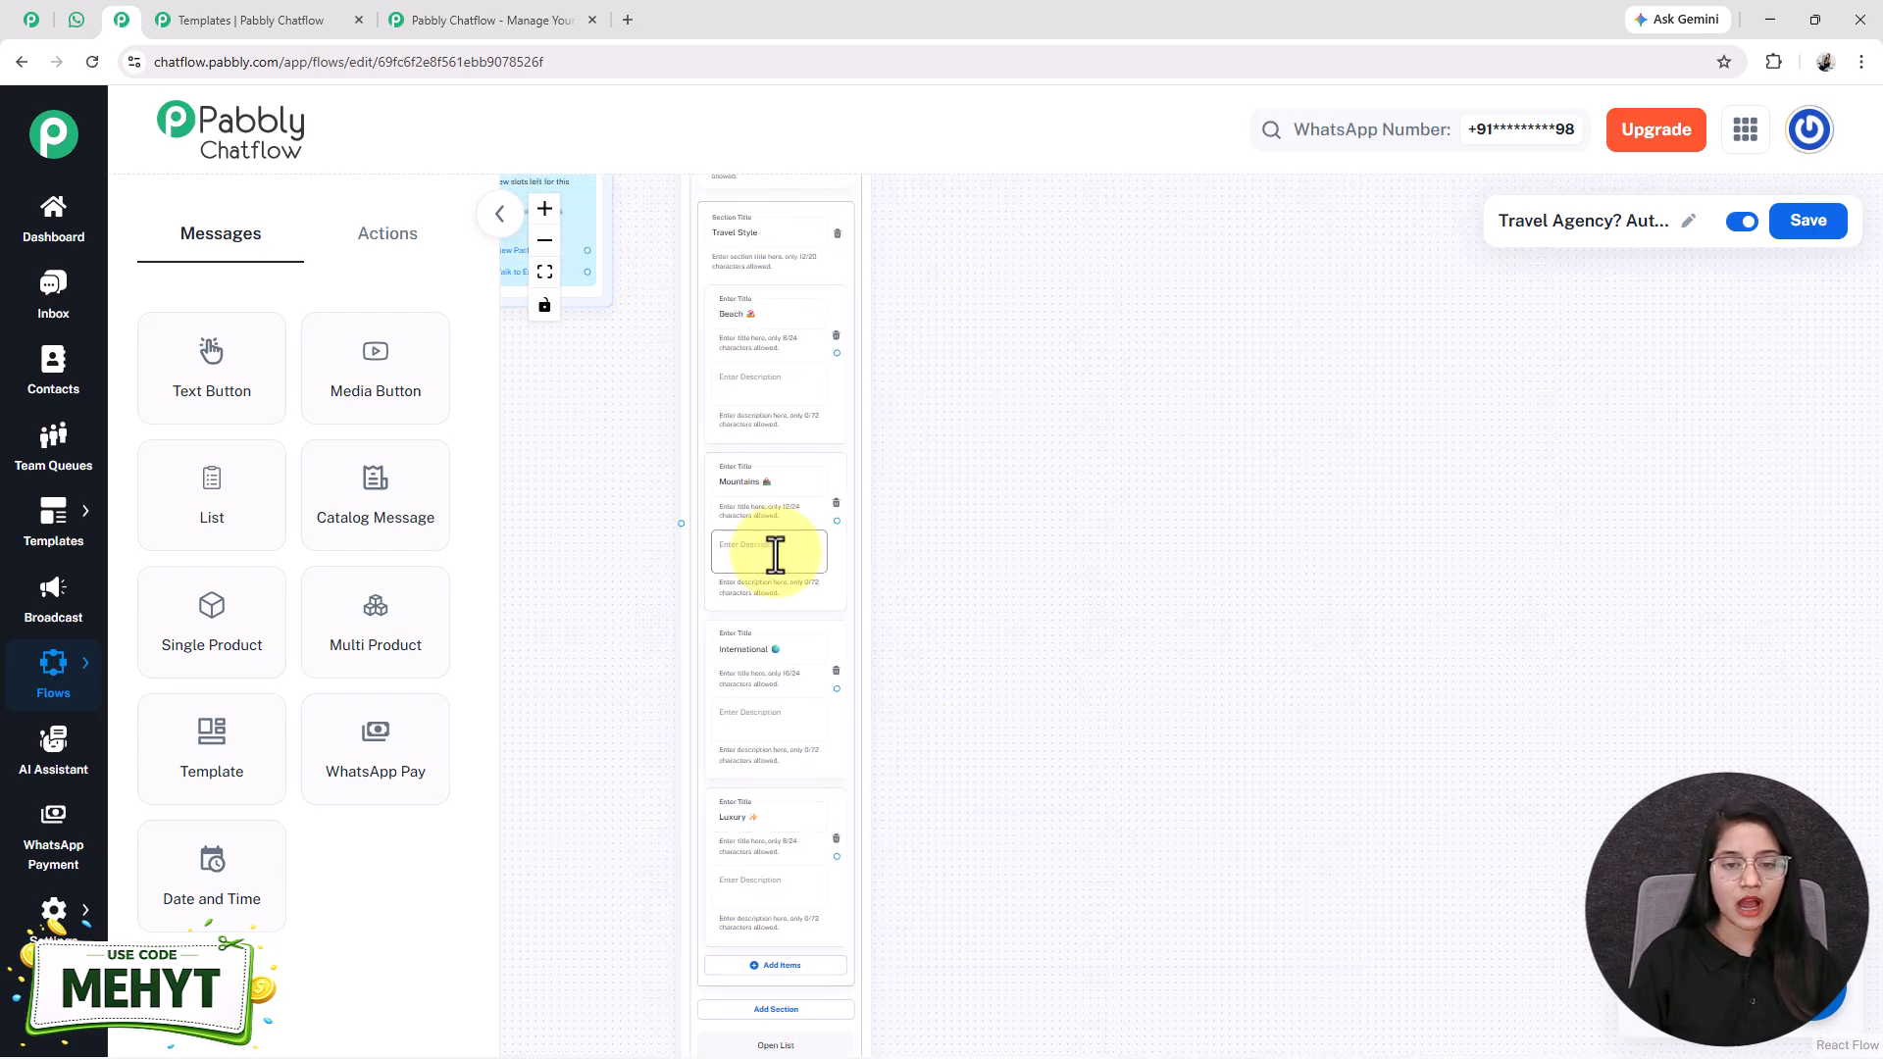
left_click(726, 733)
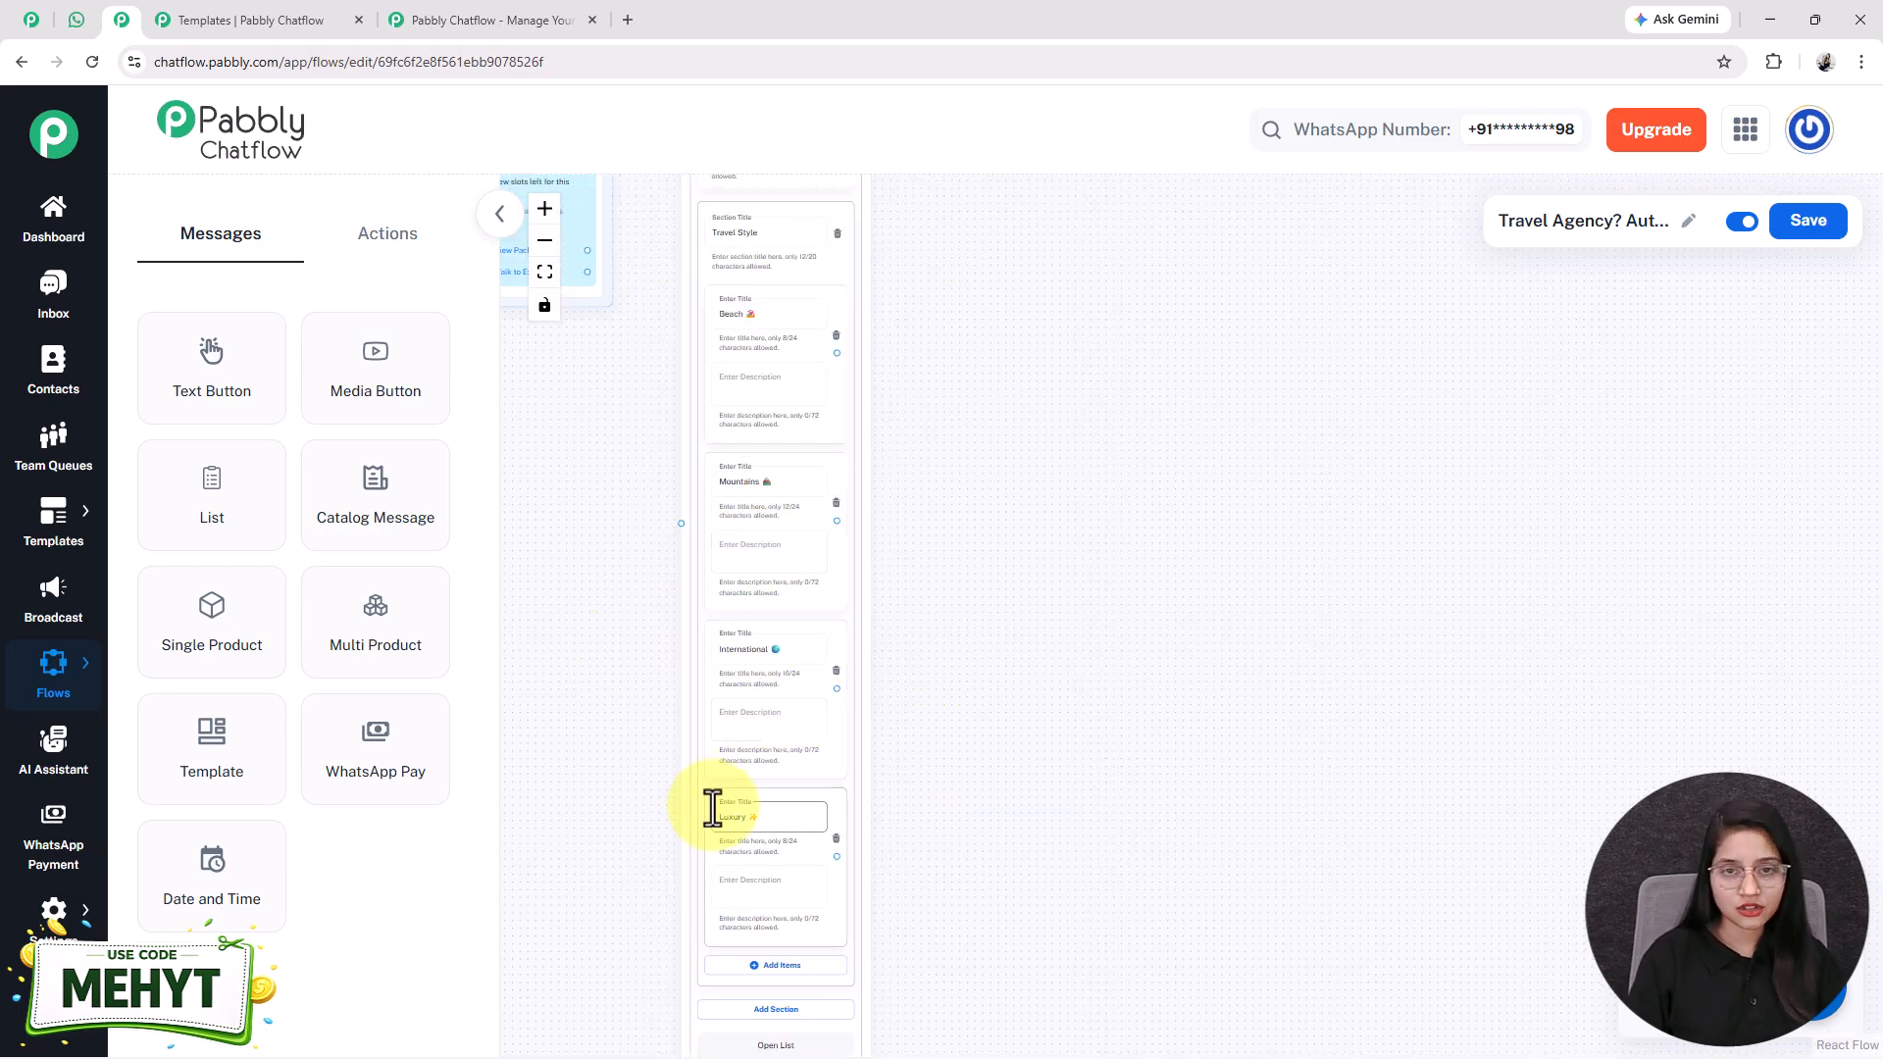
left_click_drag(1019, 603, 1057, 648)
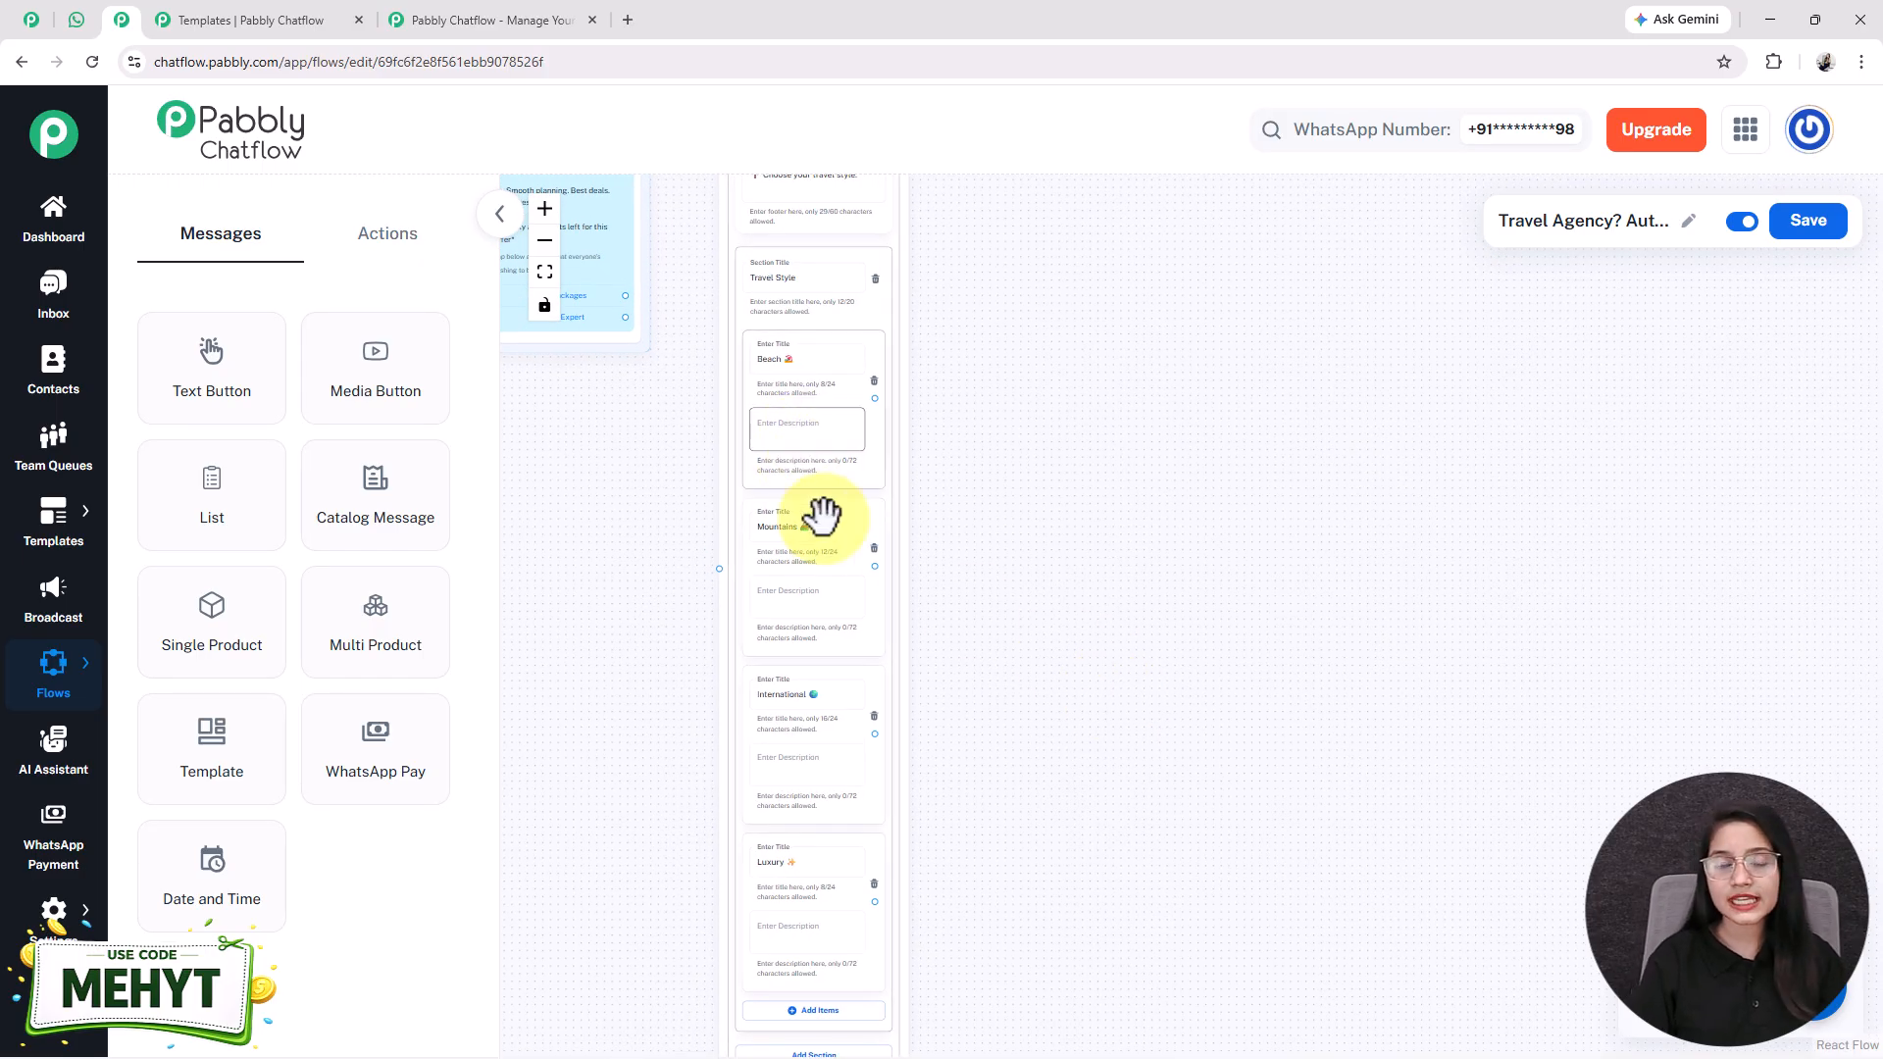
- Connect the View Packages button of the trigger template to the destination List block
left_click_drag(657, 458, 778, 625)
scroll(689, 508, "up", 3)
left_click_drag(710, 572, 734, 622)
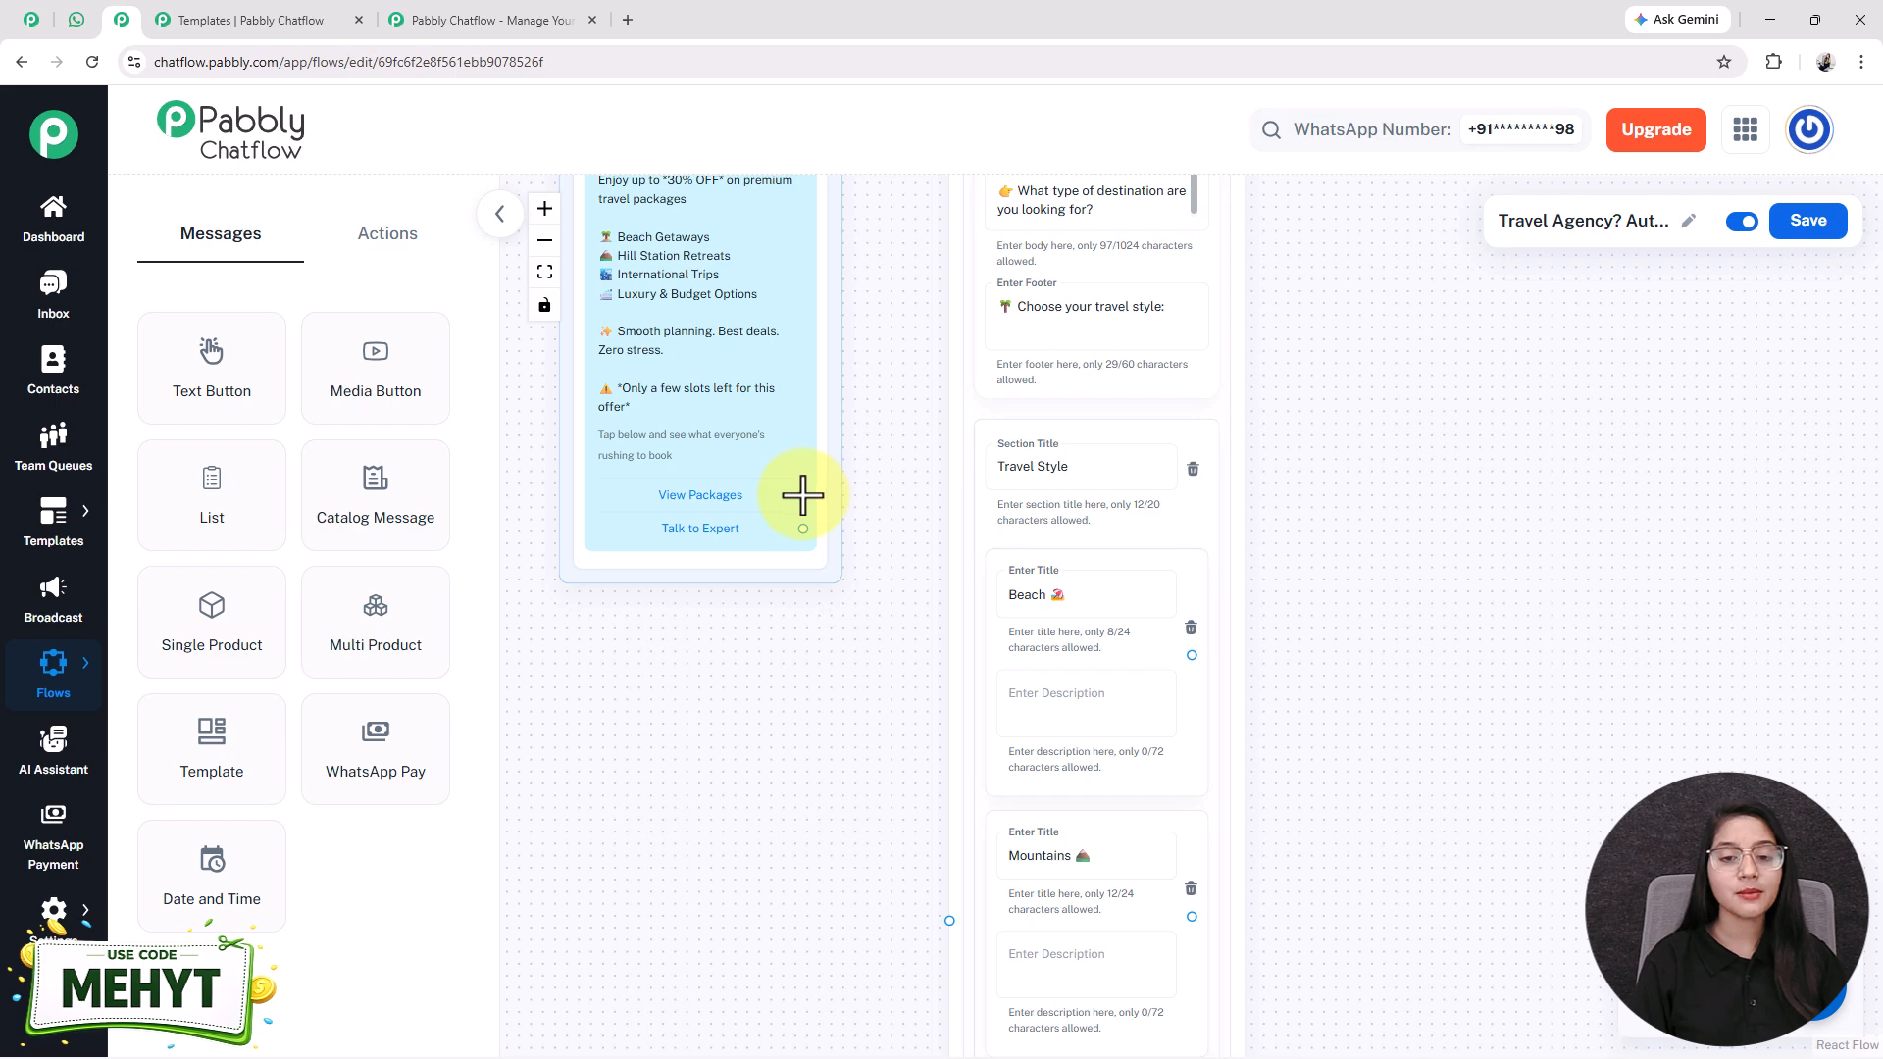
left_click_drag(919, 507, 944, 941)
scroll(945, 942, "down", 4)
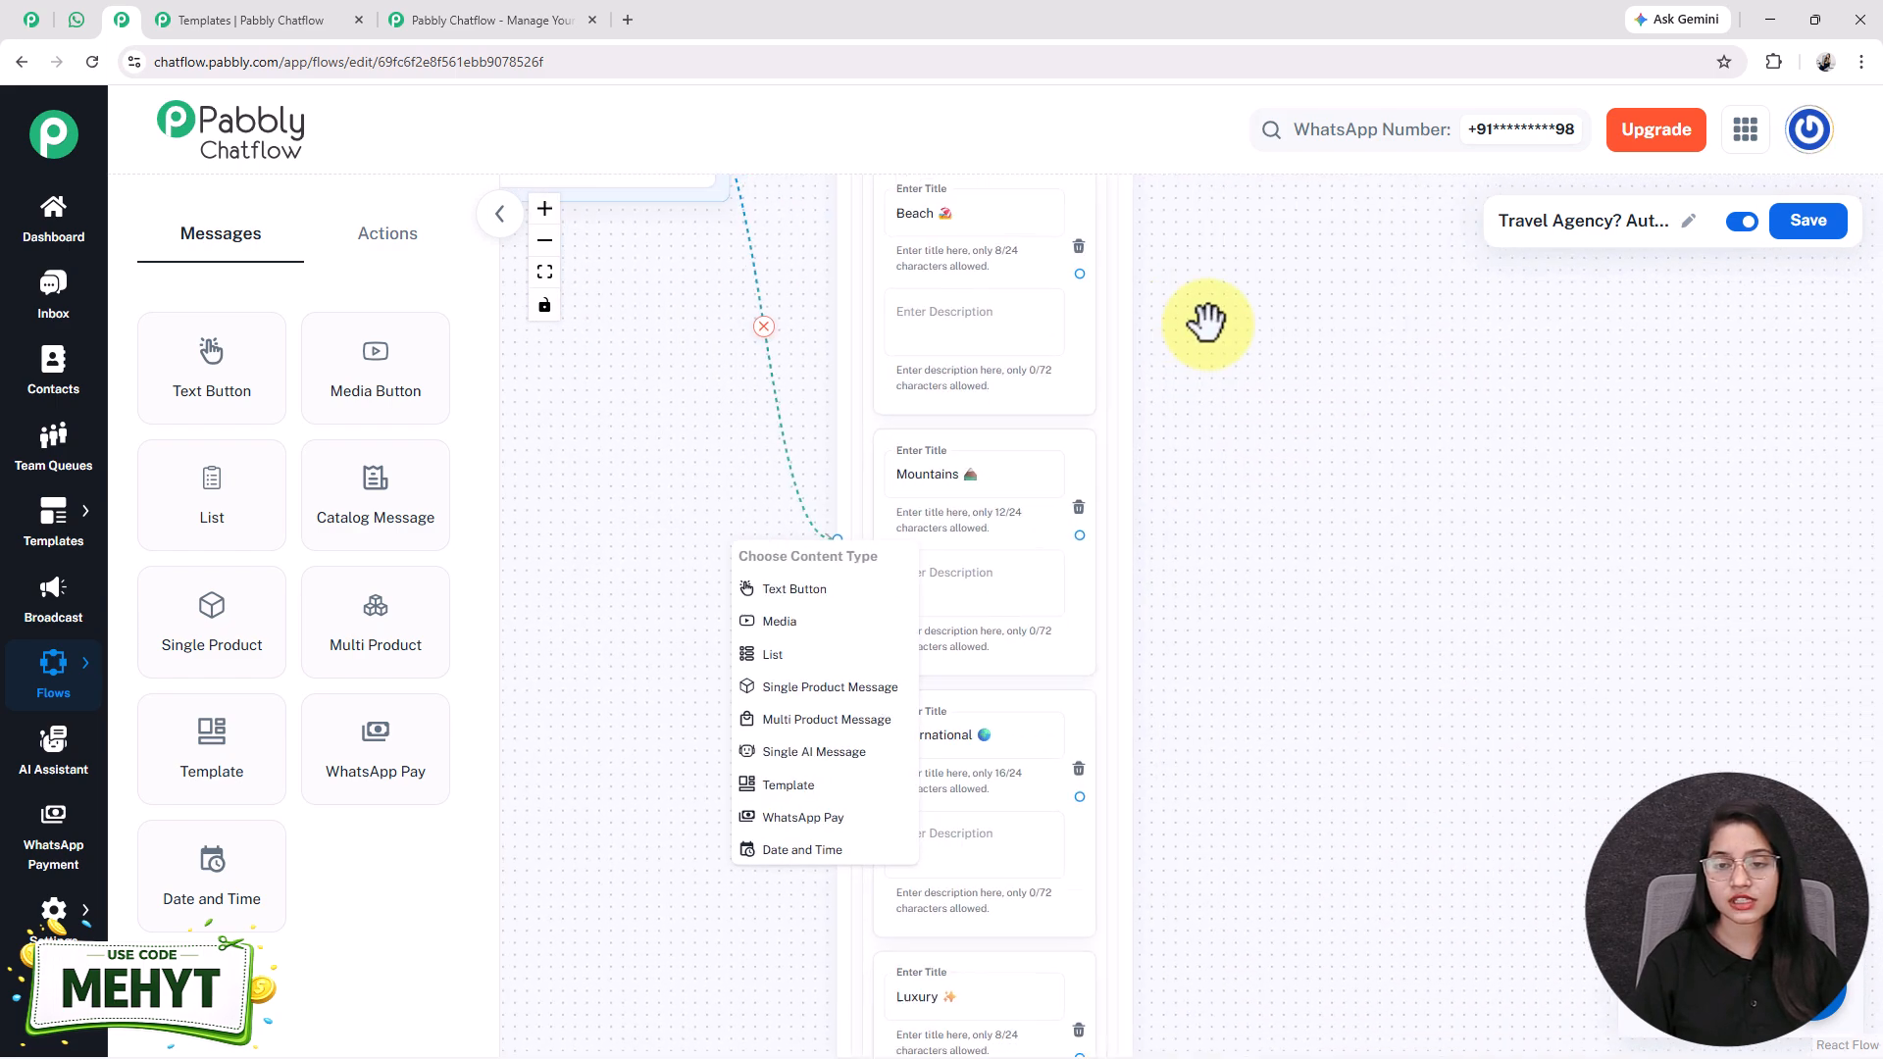
left_click_drag(1272, 395, 1021, 502)
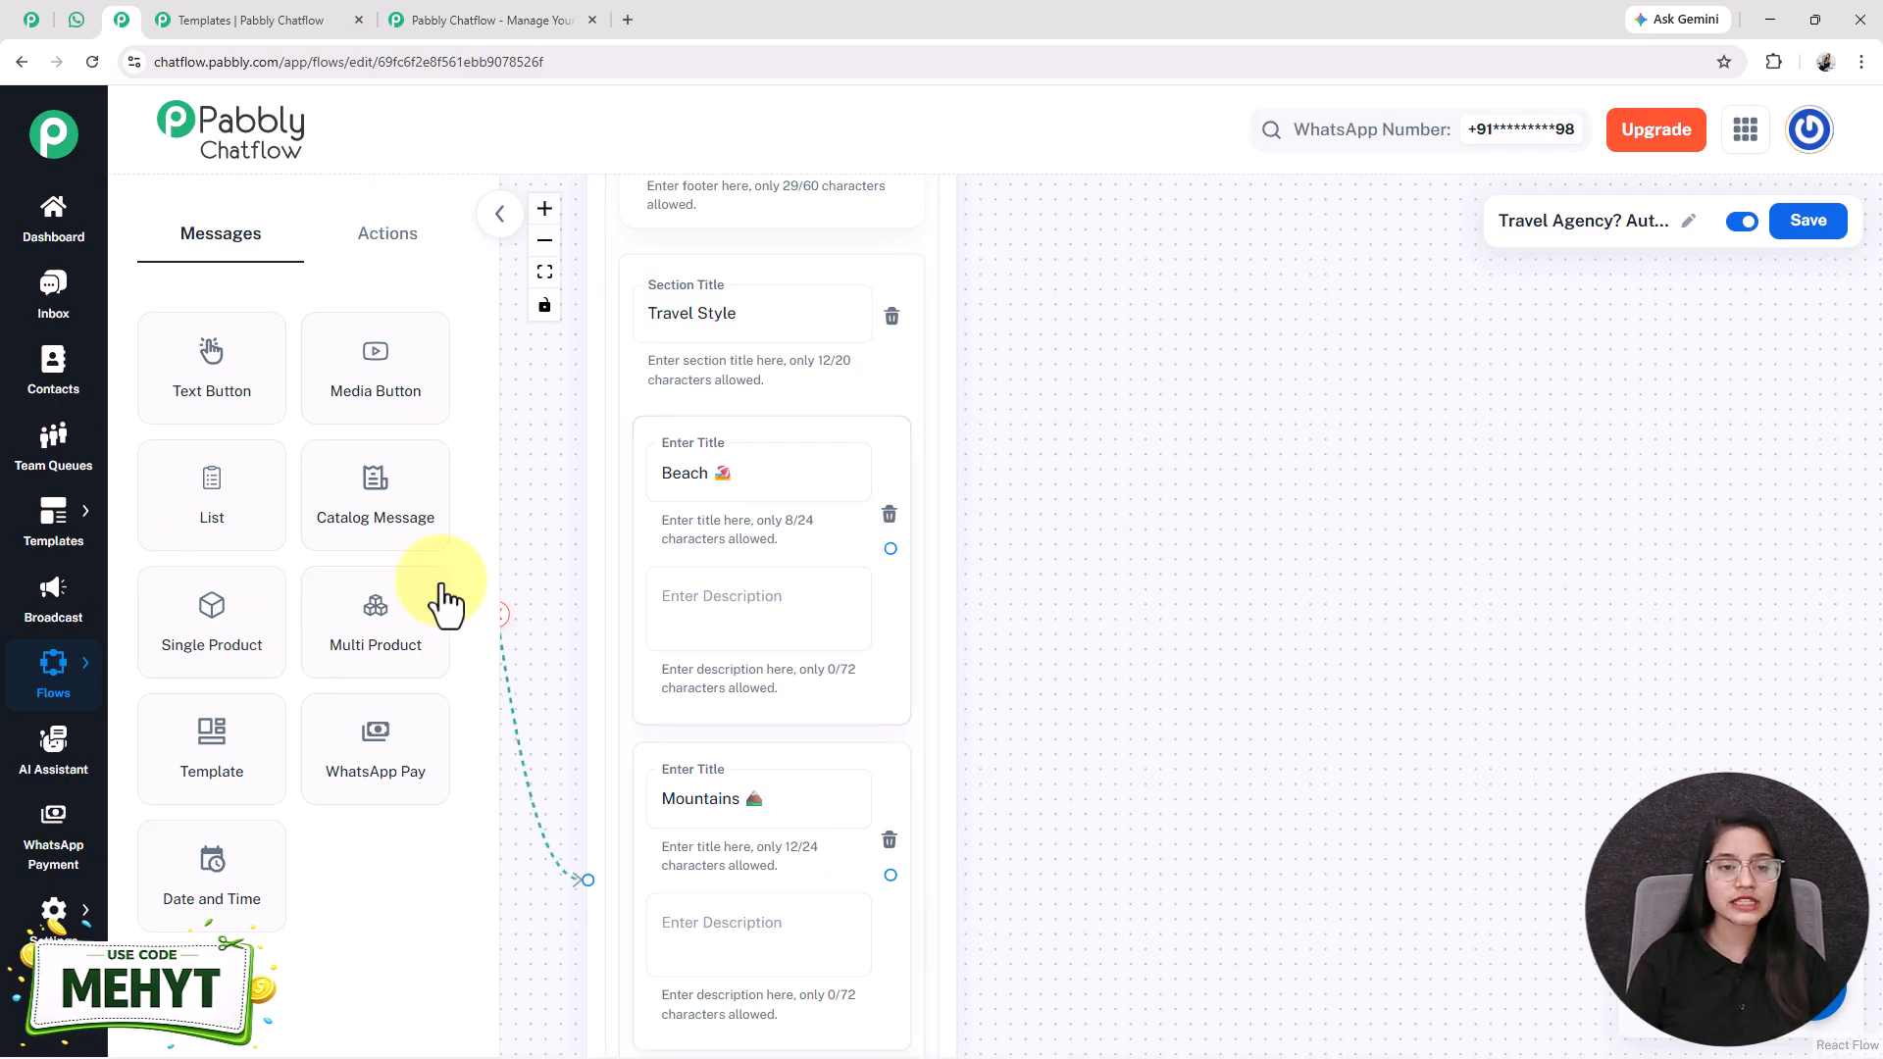
- Add a Media Button block beside the list, set its media type to Image, and load the palm-lined pool picture
left_click(388, 388)
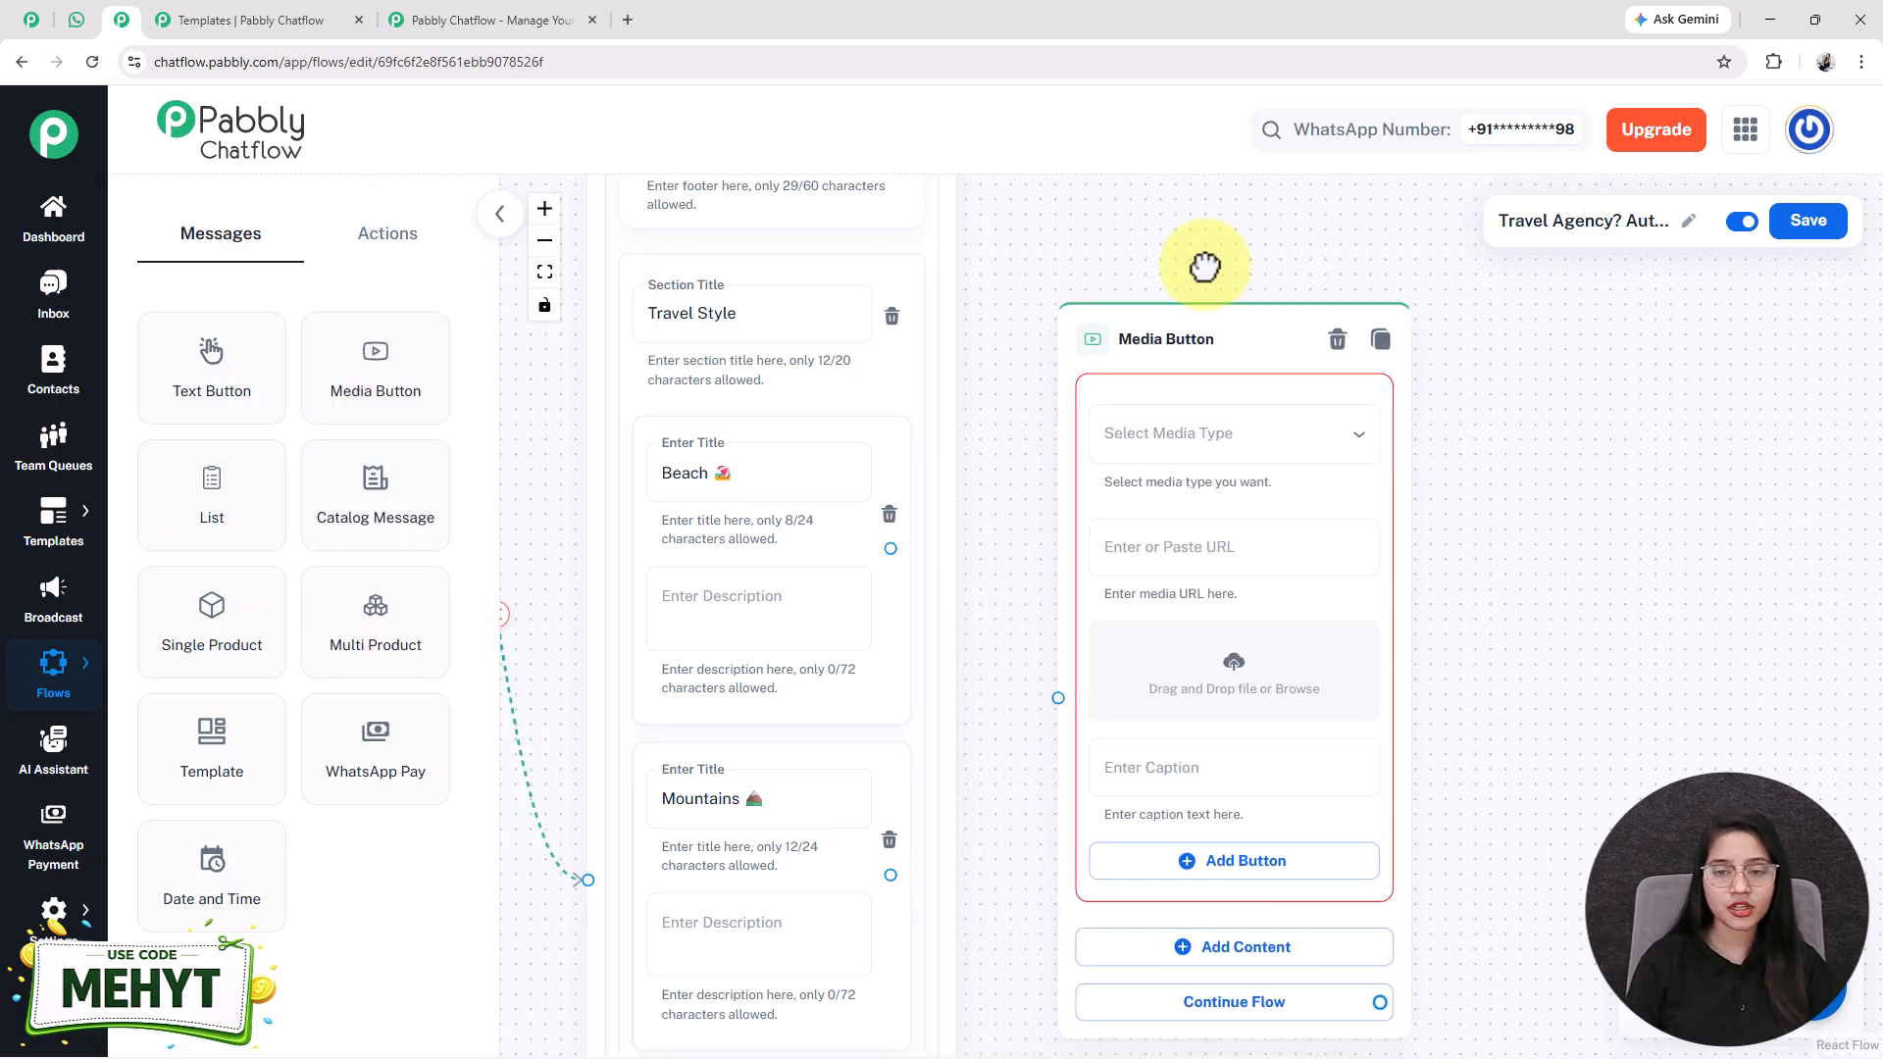
left_click(1181, 336)
left_click(1128, 395)
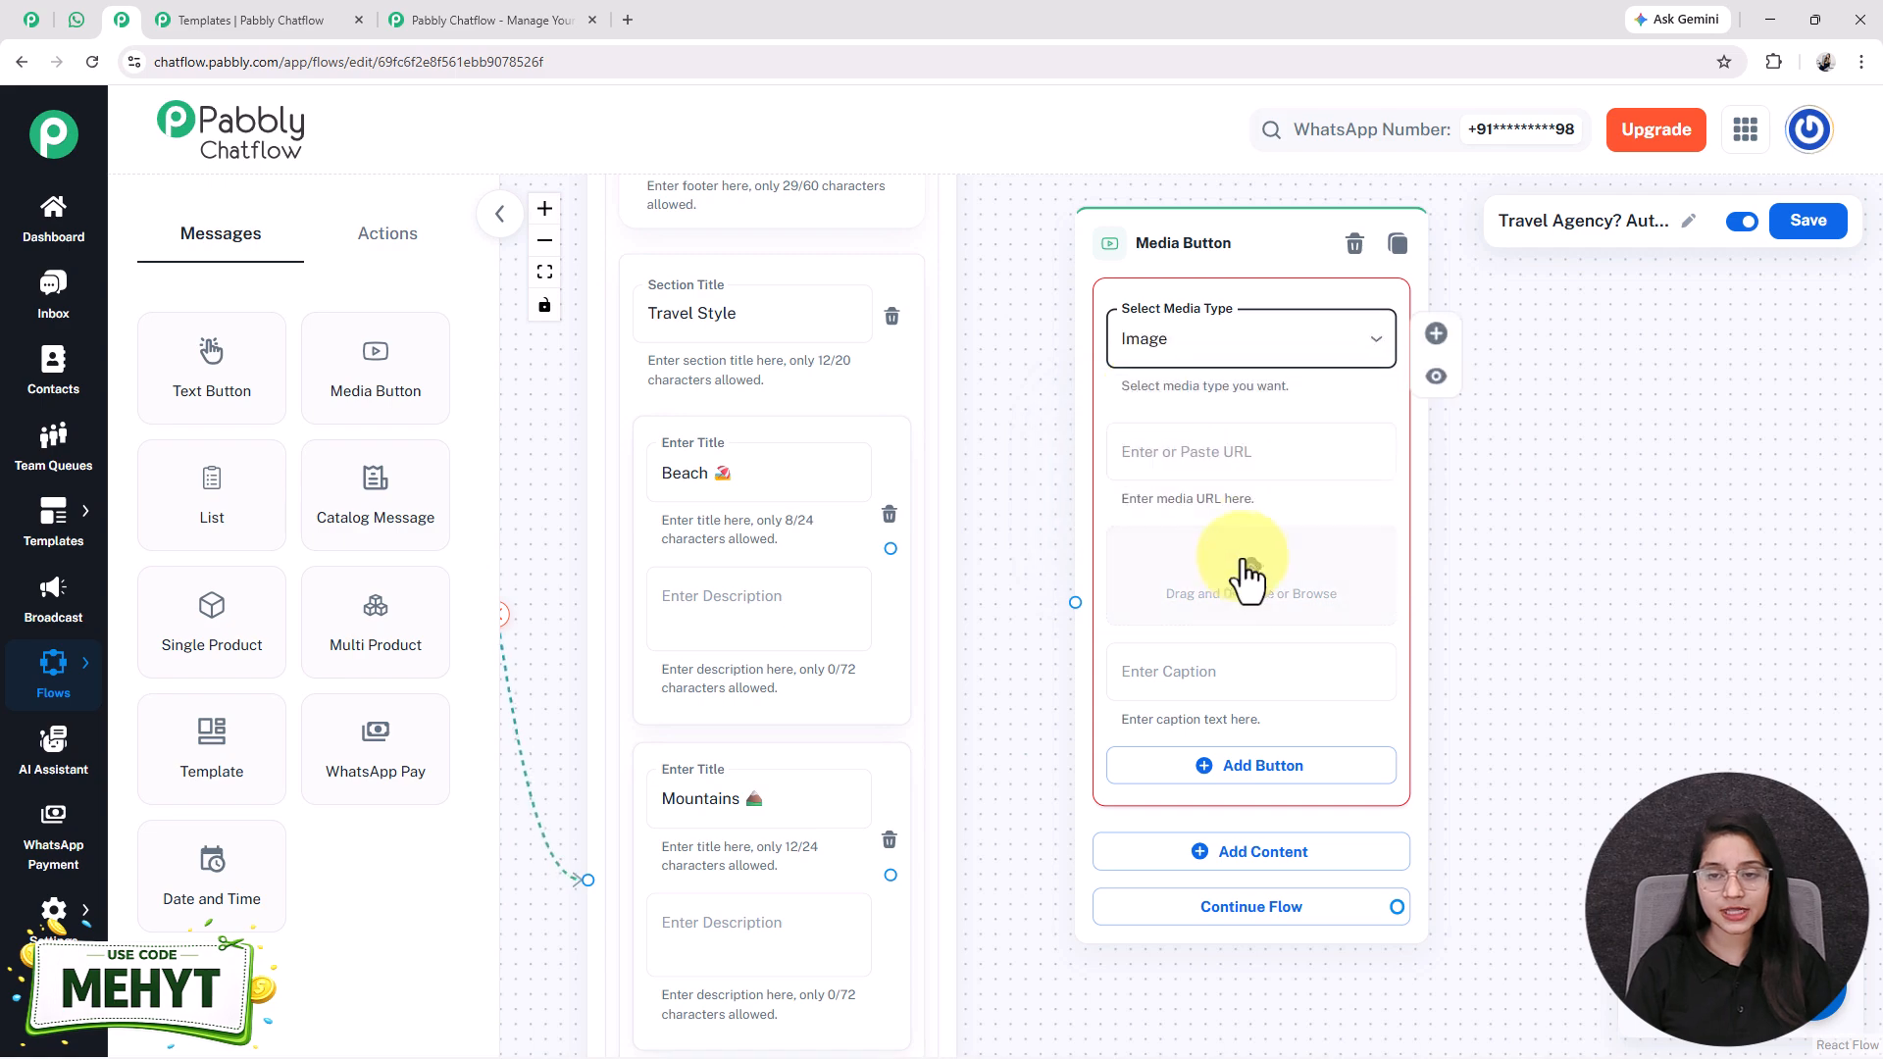
left_click(1251, 579)
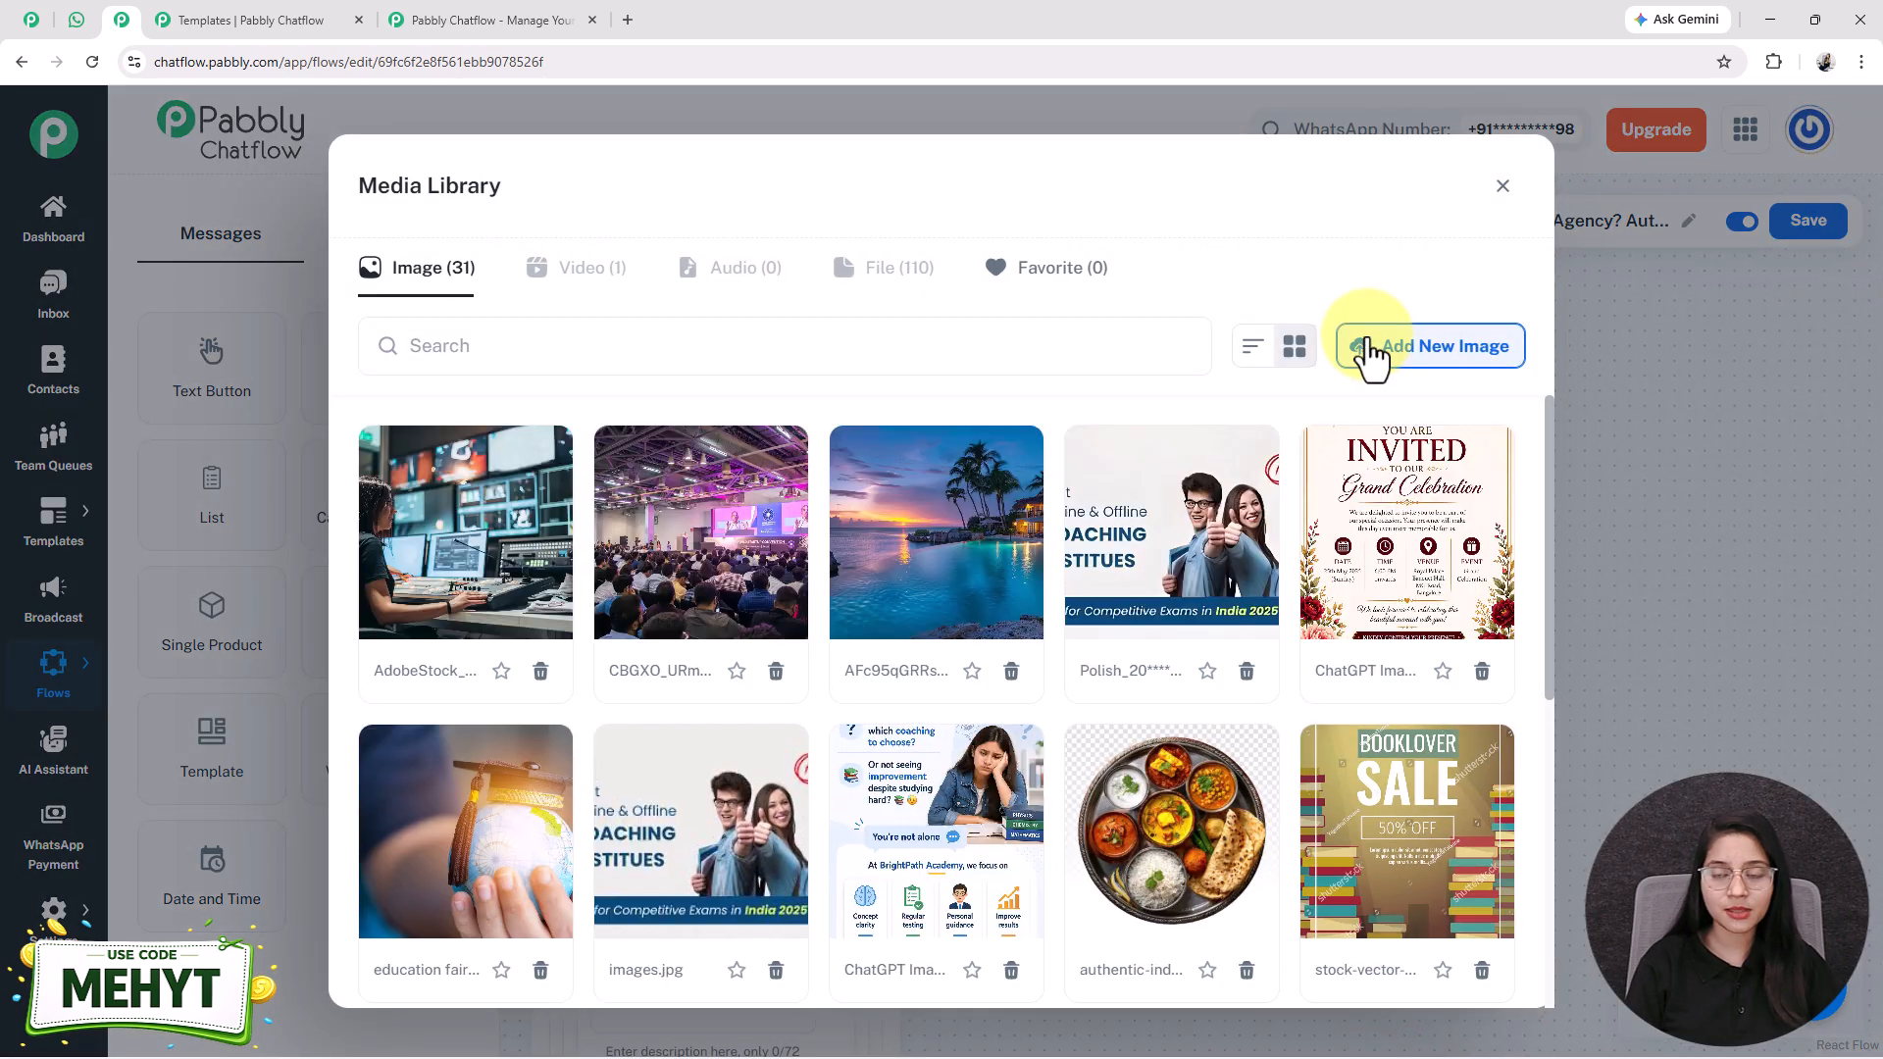
left_click(1370, 351)
left_click(937, 574)
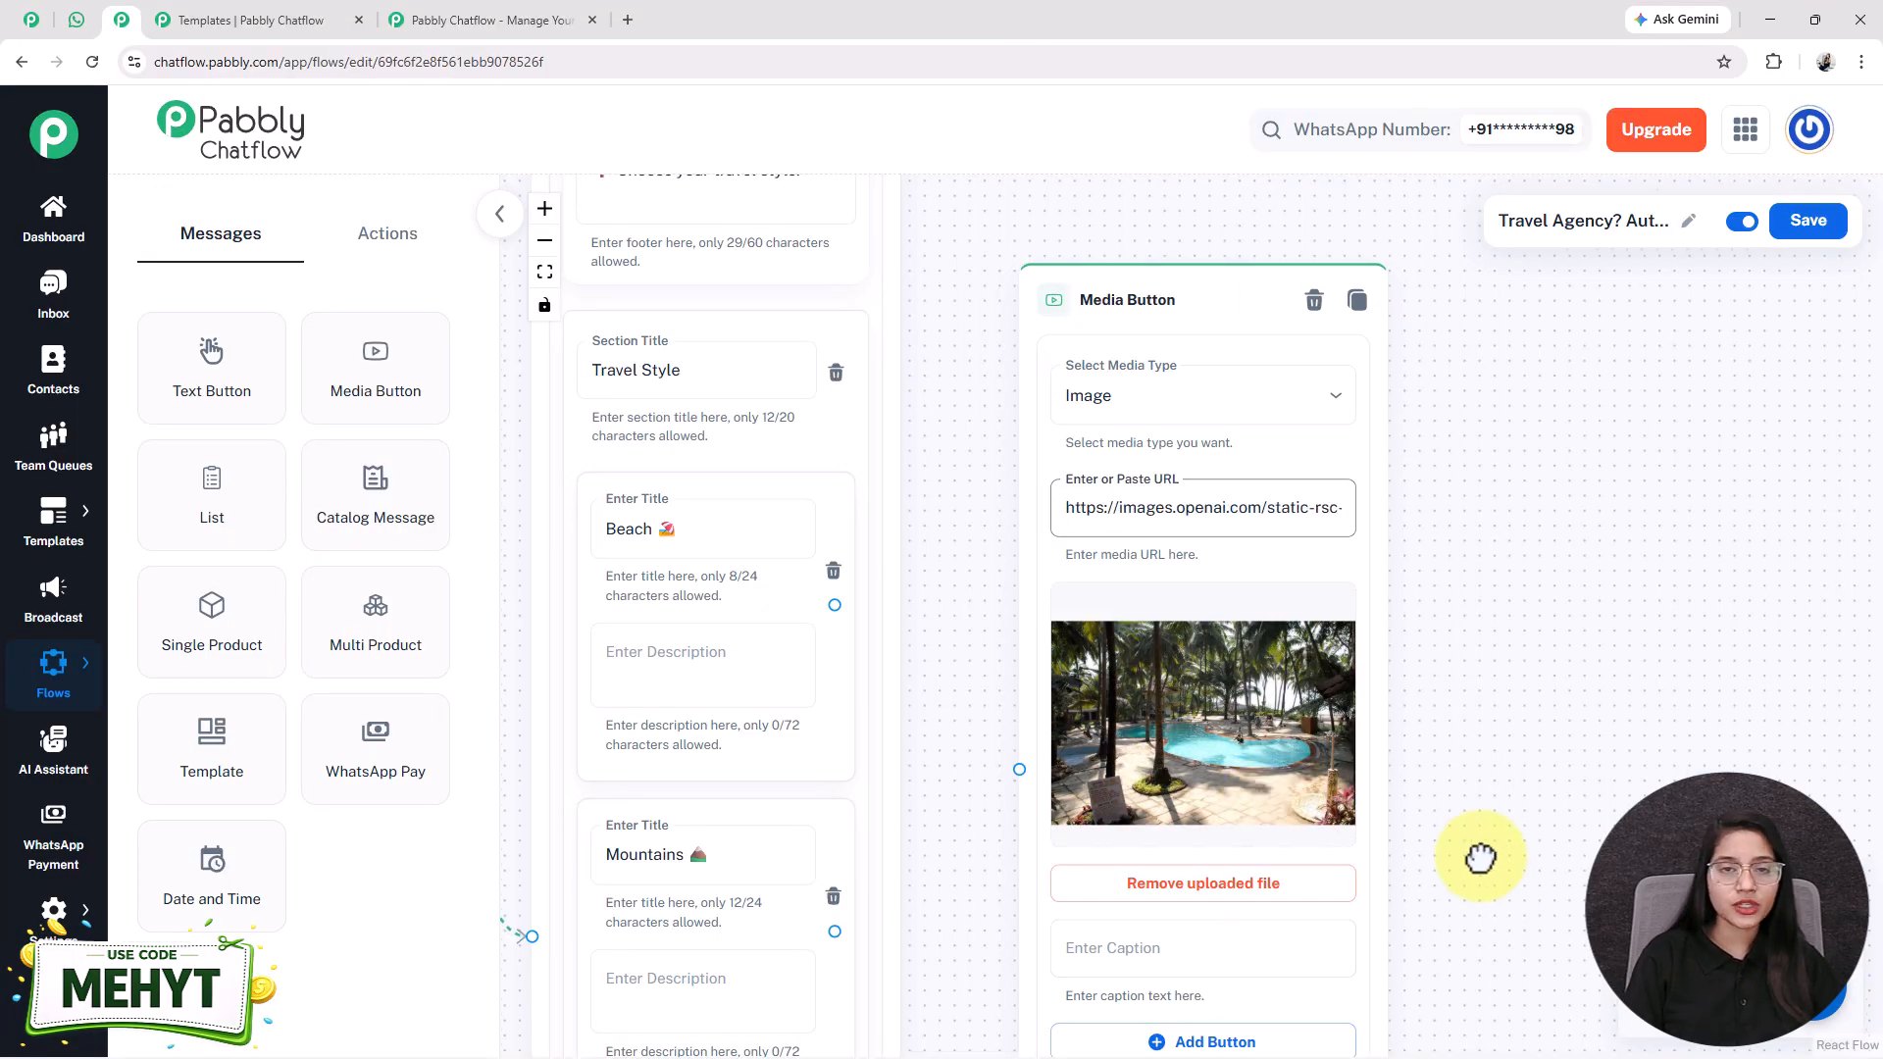
- Add Text Button content below the image content in the Media Button block
left_click_drag(1480, 862, 1398, 708)
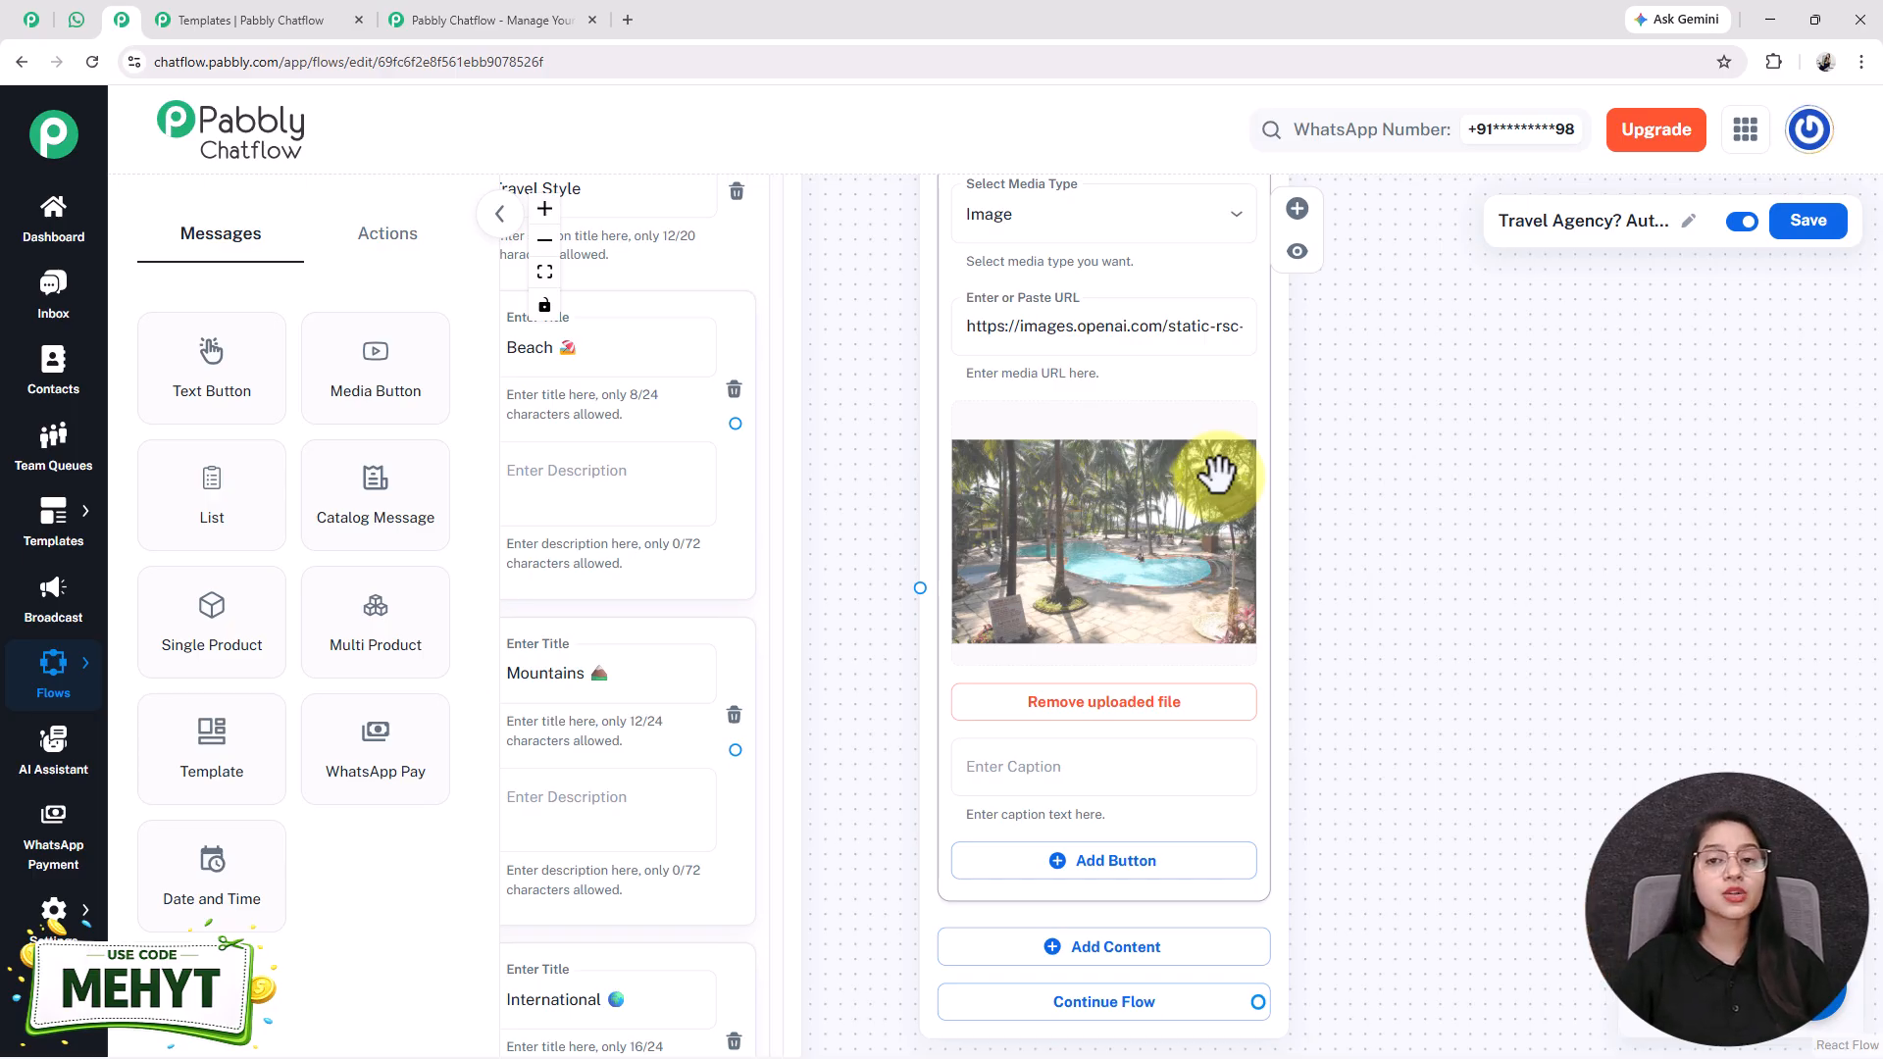
left_click_drag(1216, 476, 1675, 947)
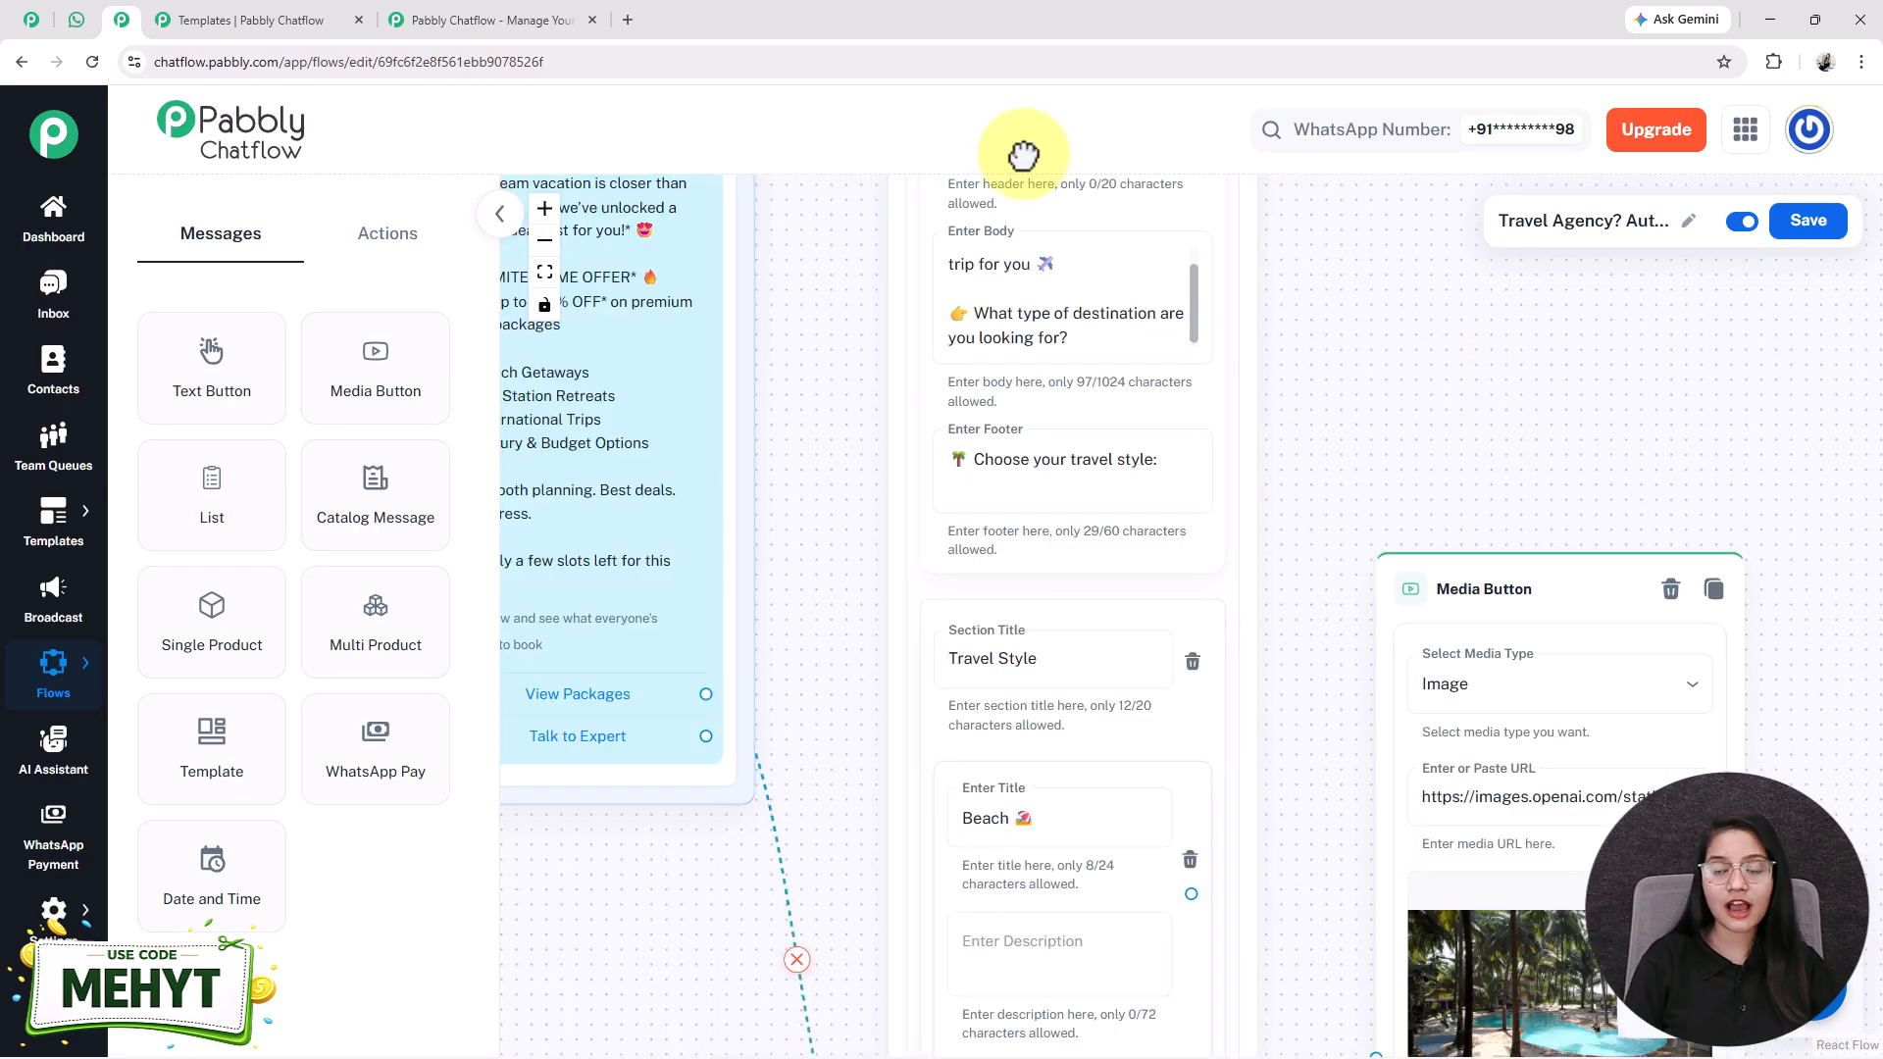
left_click_drag(1433, 569, 513, 212)
left_click_drag(909, 971, 1236, 429)
left_click(976, 534)
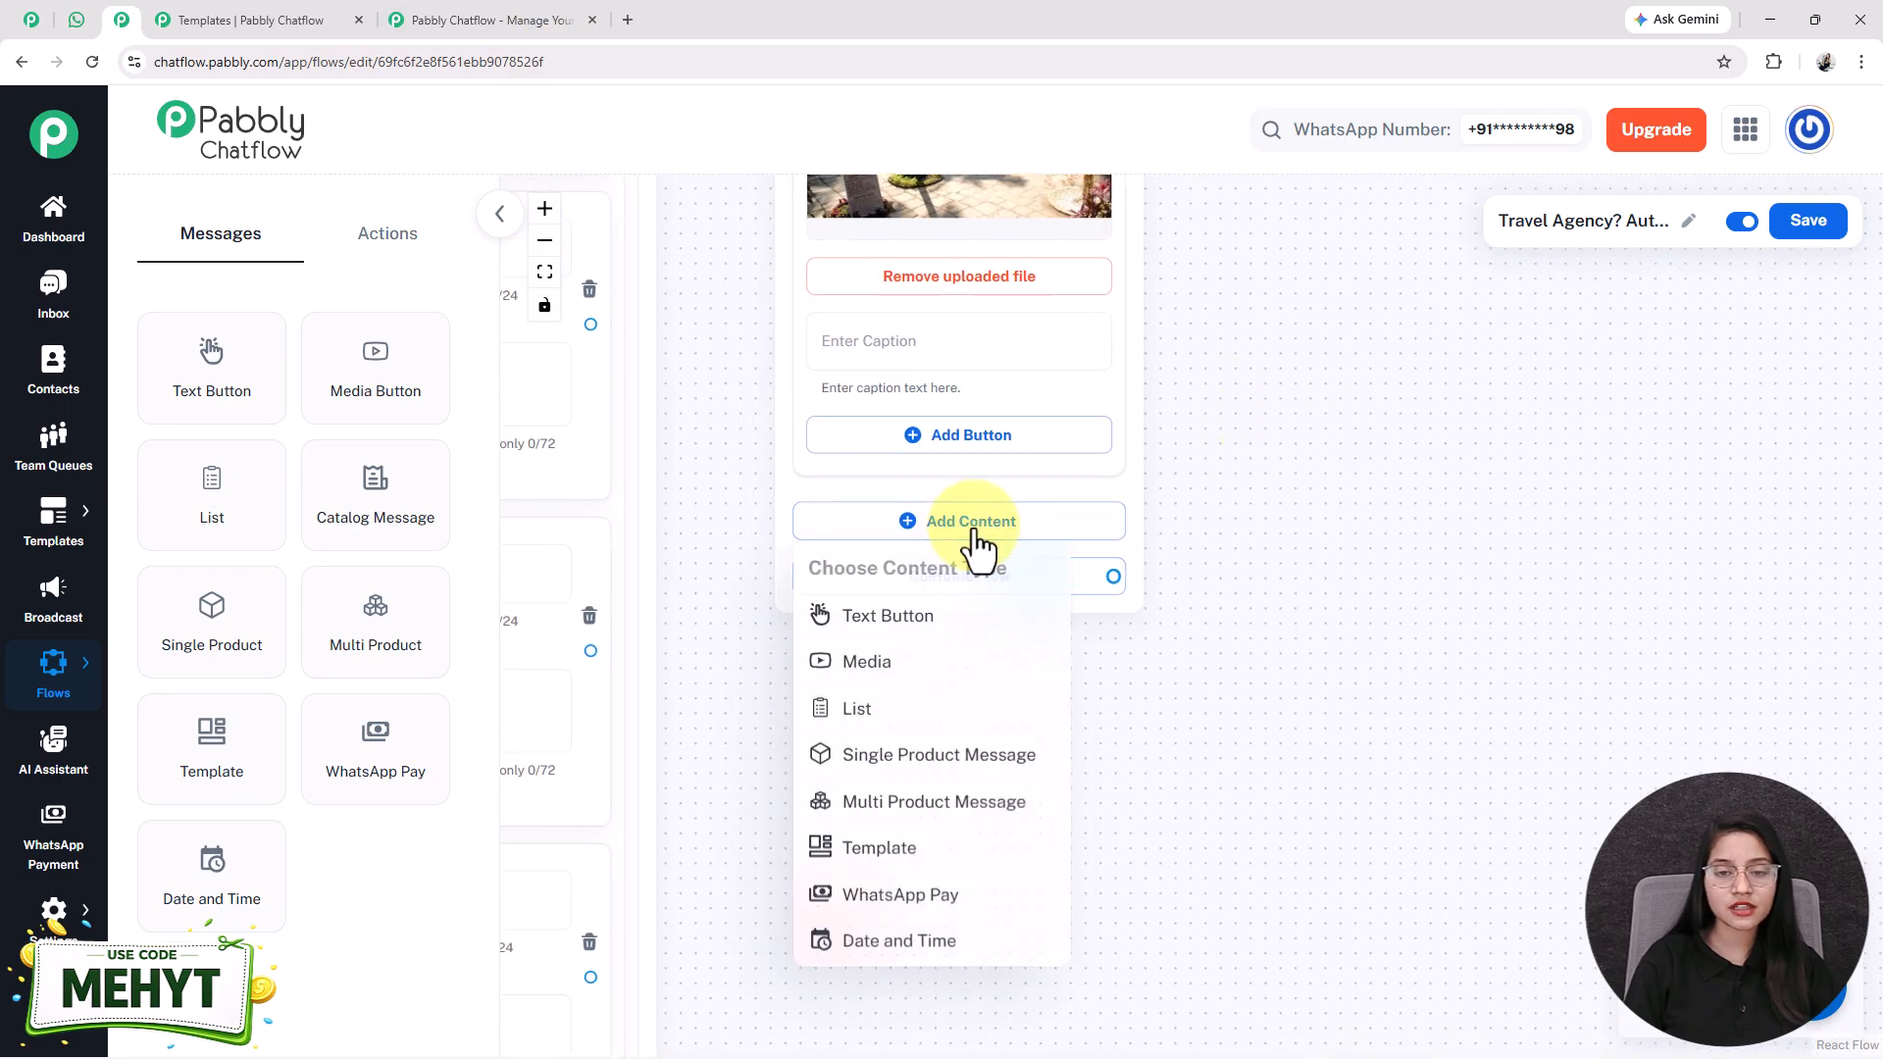
left_click(902, 613)
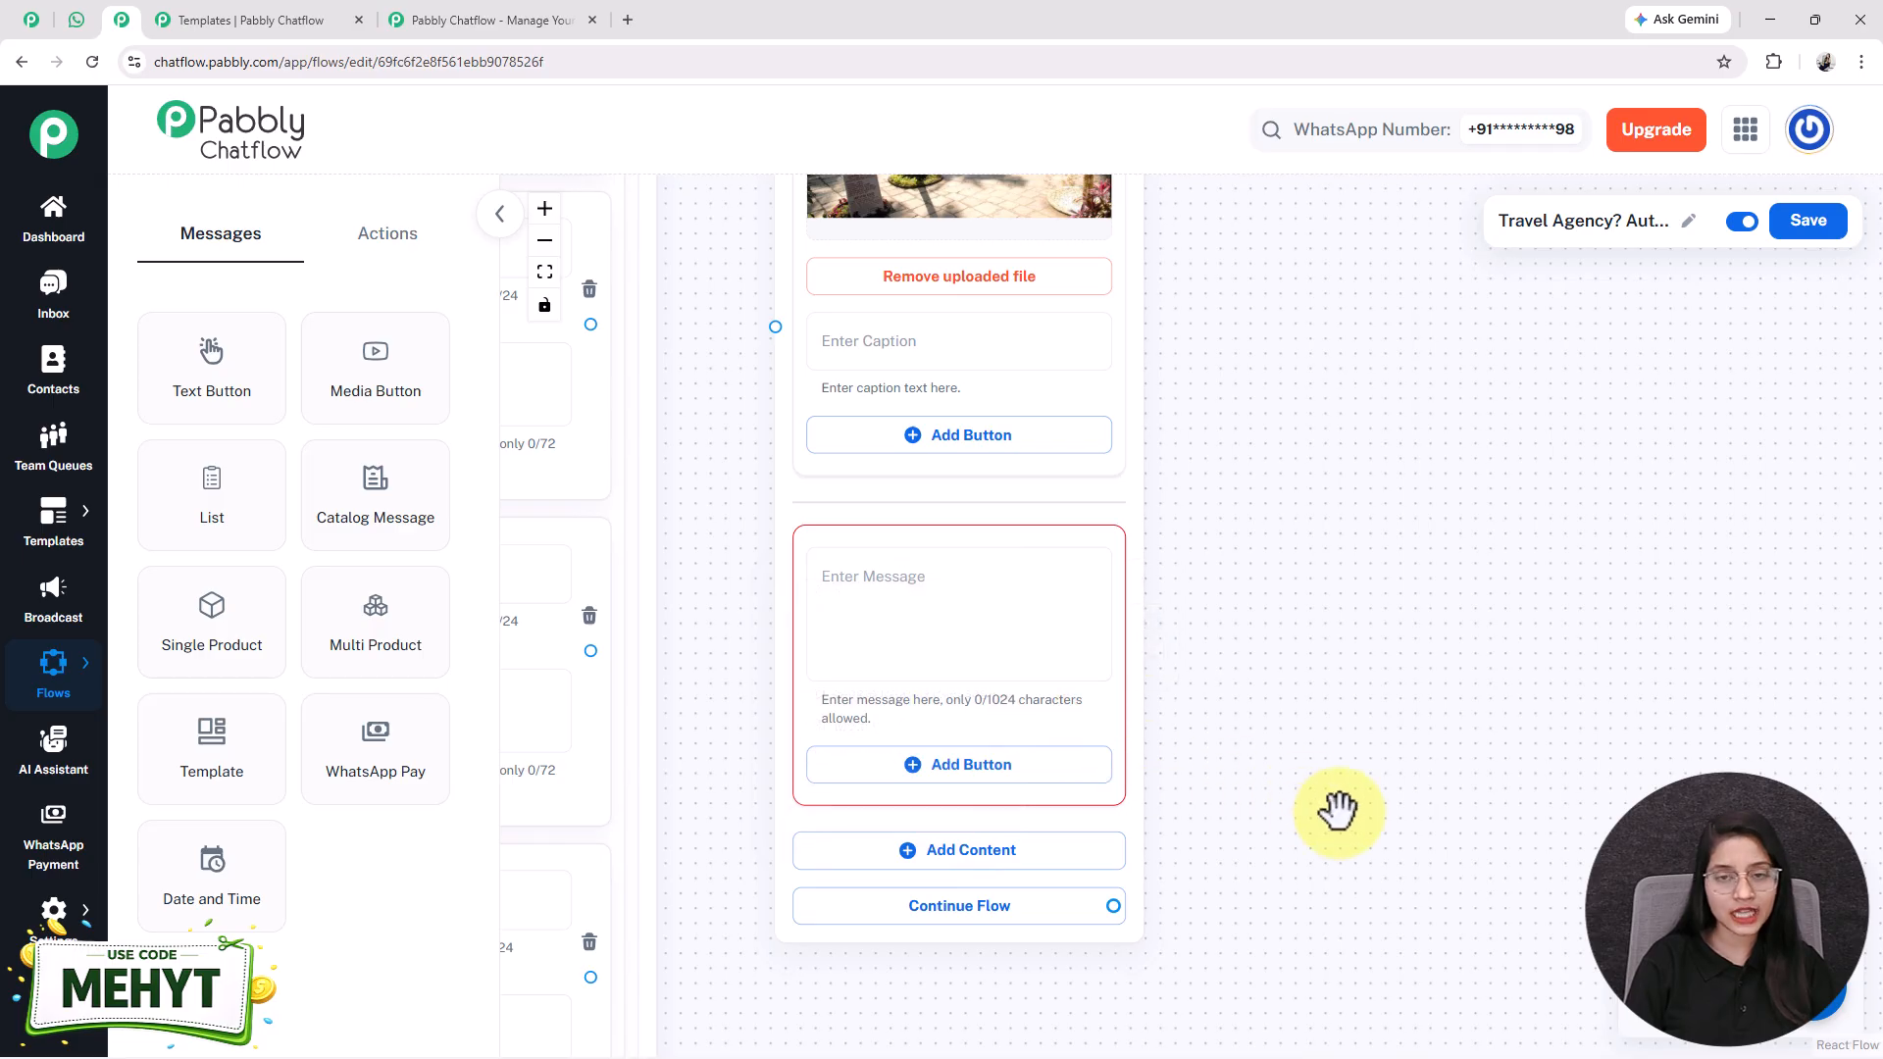
- Paste the Goa Beach Escape package details (3 Days / 2 Nights, Premium Hotel Stay, Breakfast Included, Local Transfers) as the text content's message
left_click_drag(972, 746, 962, 937)
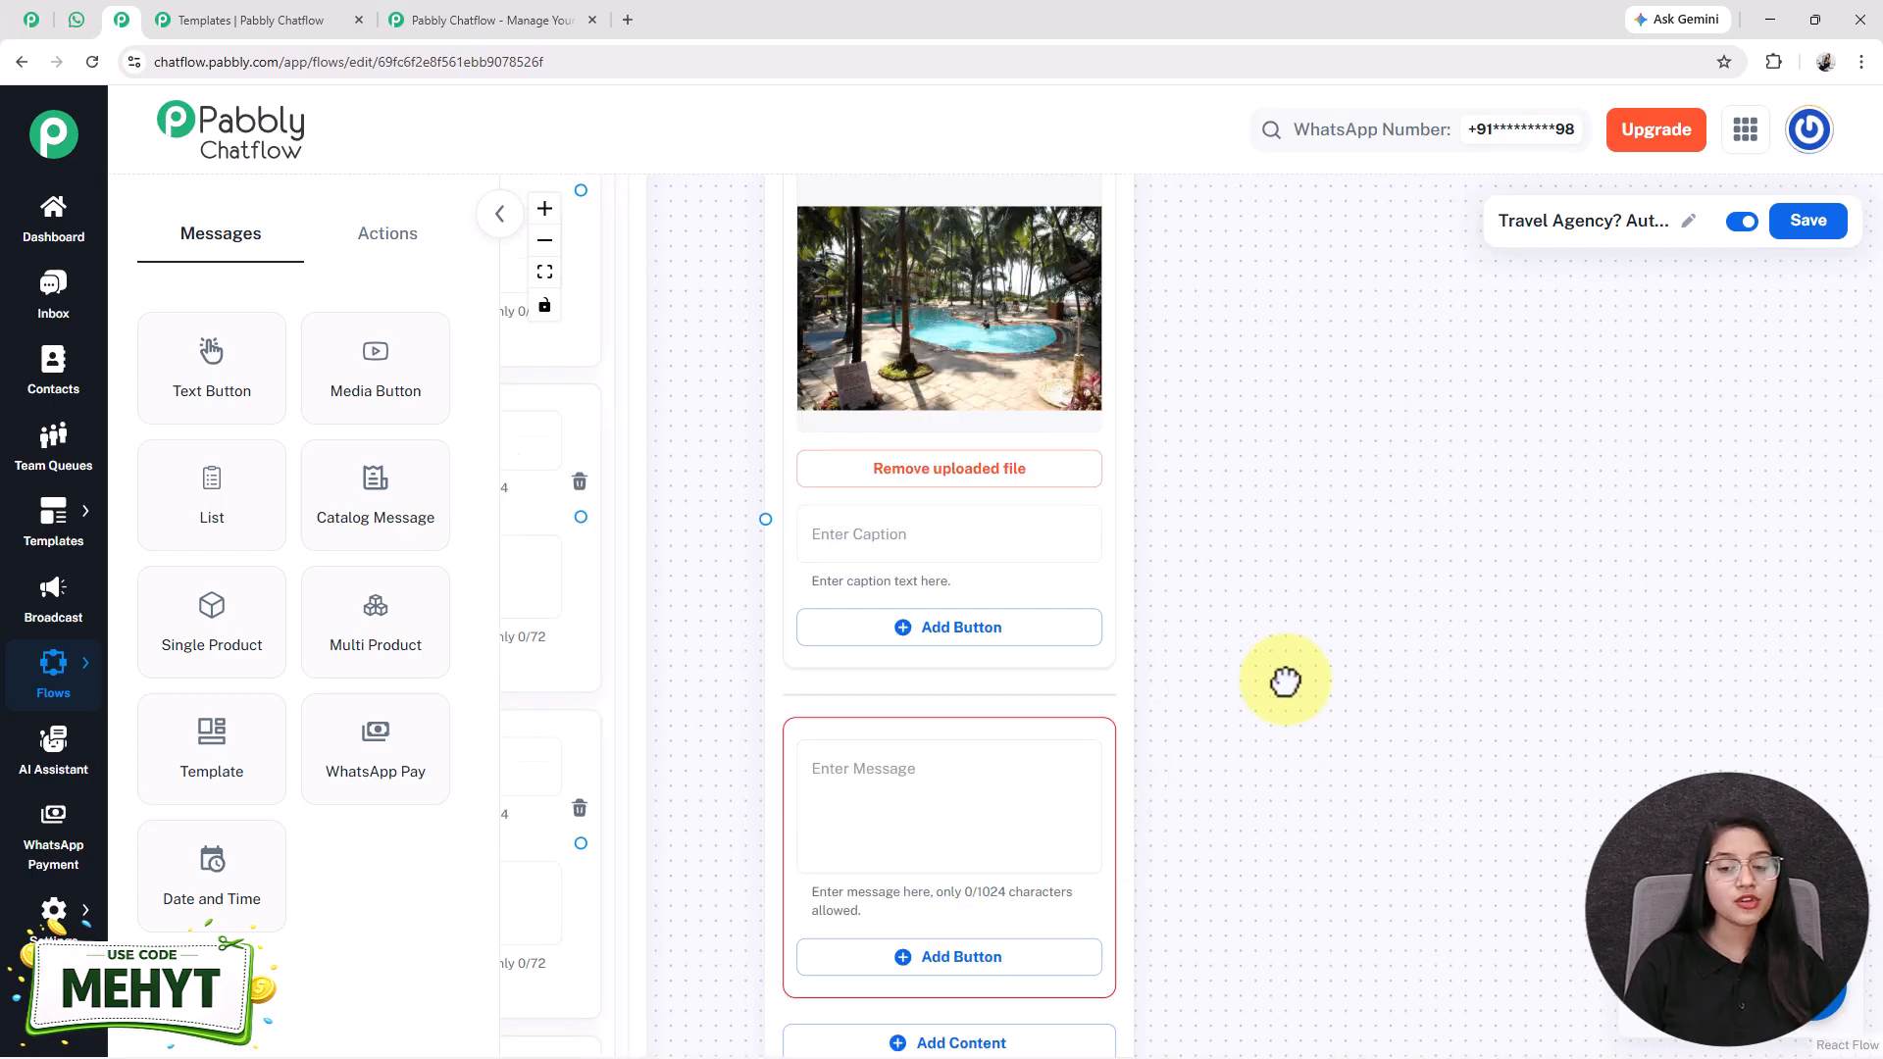
left_click_drag(1282, 693, 1309, 551)
left_click_drag(1442, 651, 1428, 919)
left_click_drag(1412, 526, 1418, 508)
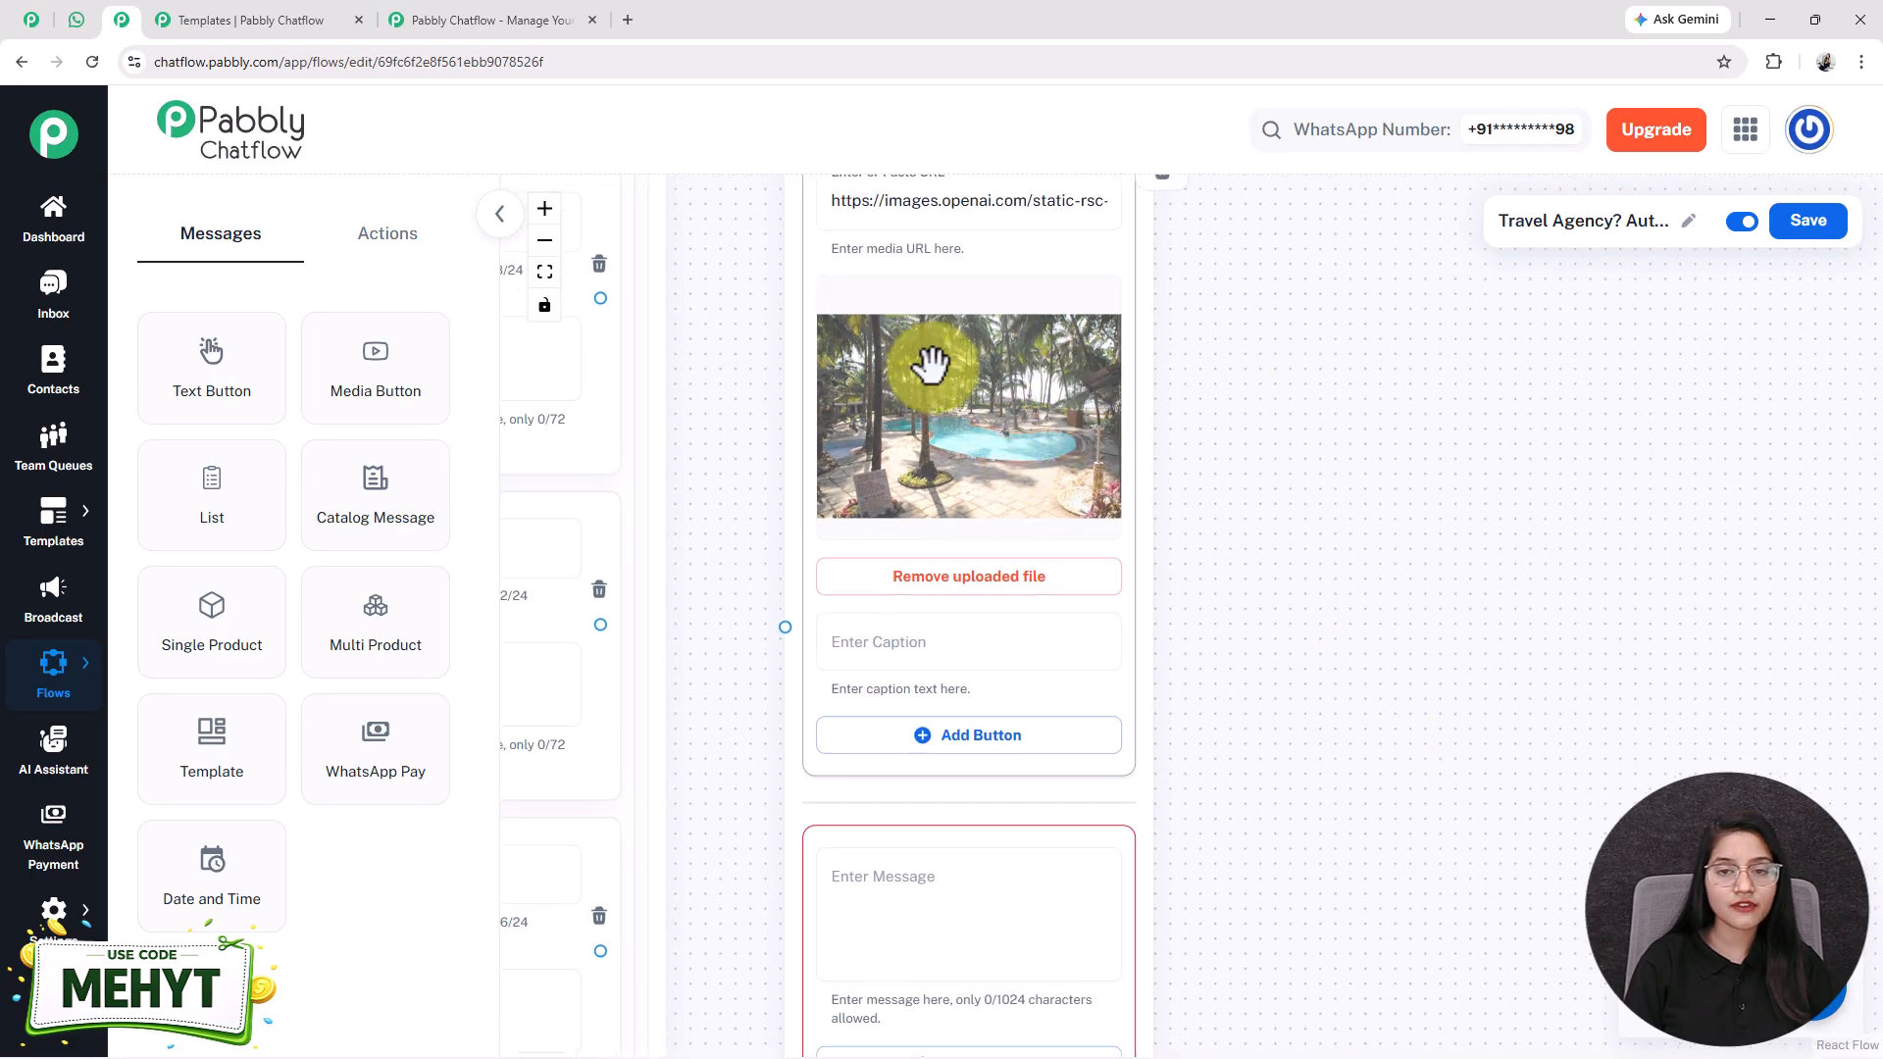
left_click_drag(1249, 736, 1249, 428)
left_click(879, 592)
key("ctrl+v")
scroll(881, 597, "up", 5)
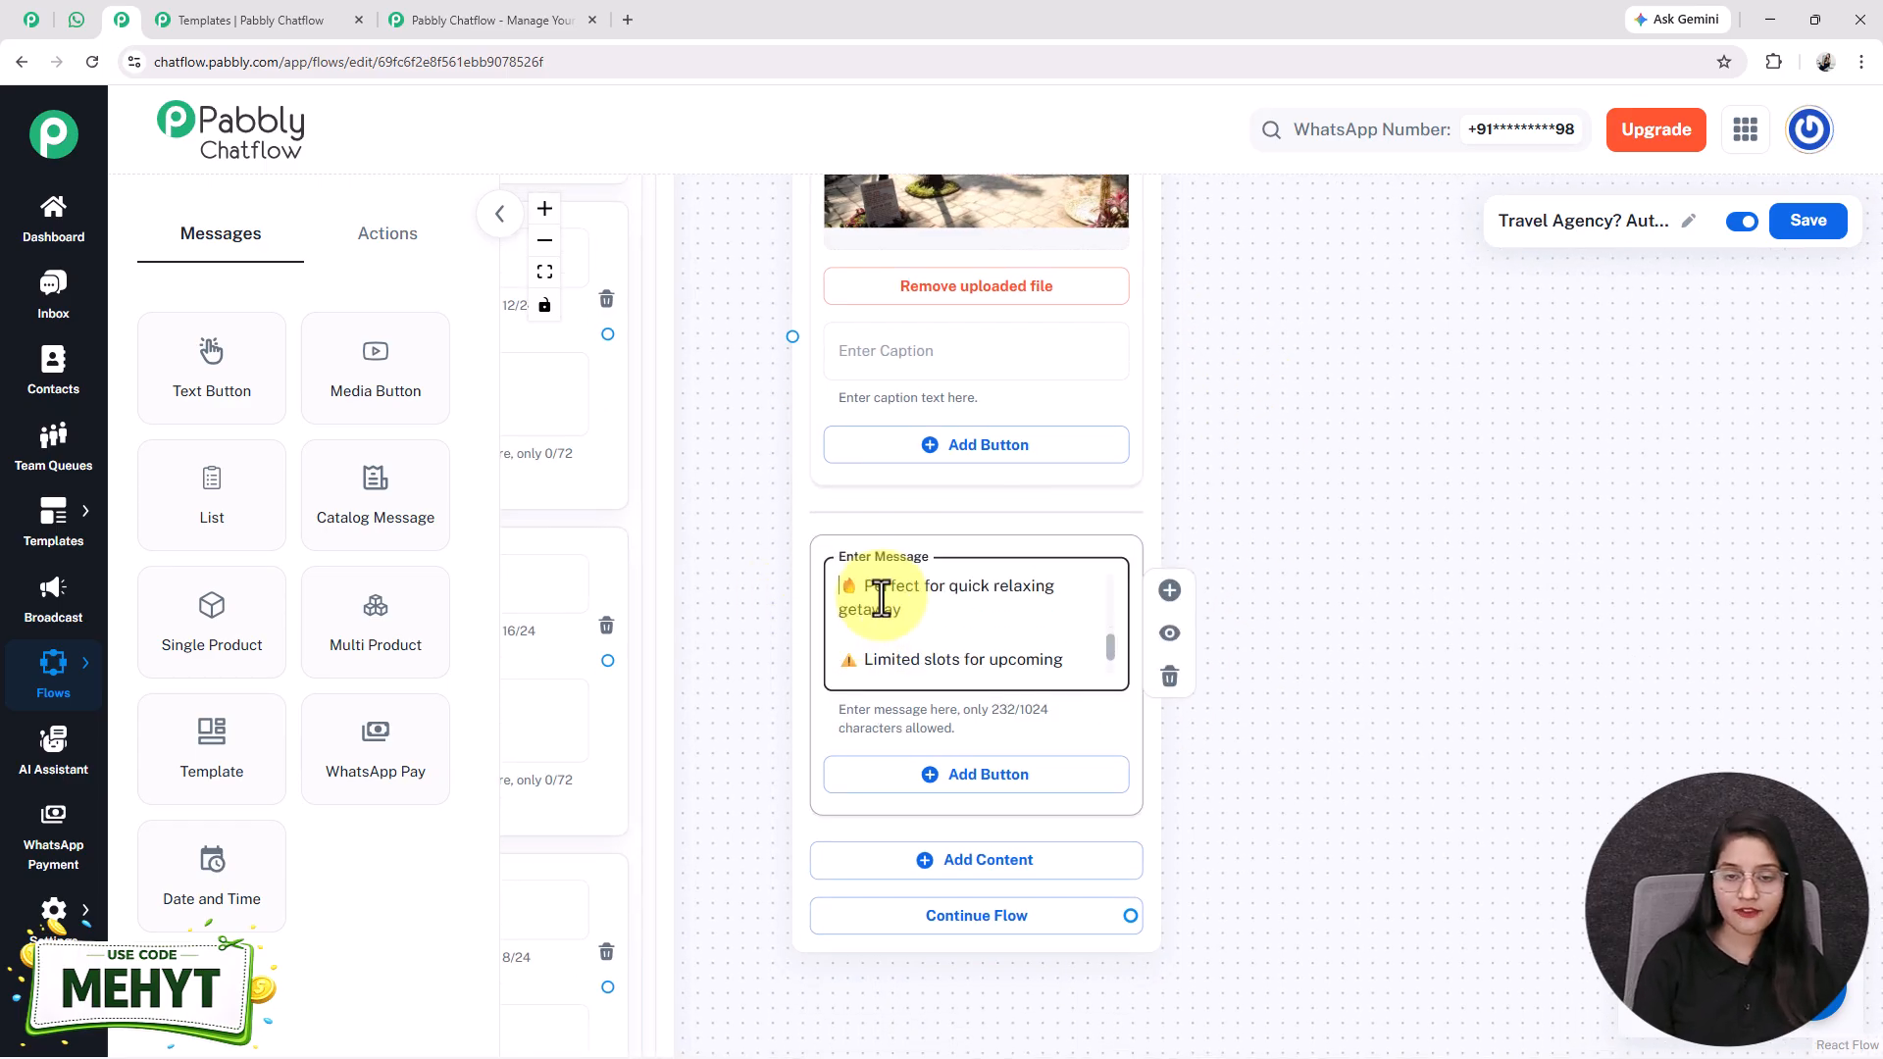
scroll(881, 596, "down", 3)
scroll(881, 597, "up", 3)
scroll(880, 596, "down", 2)
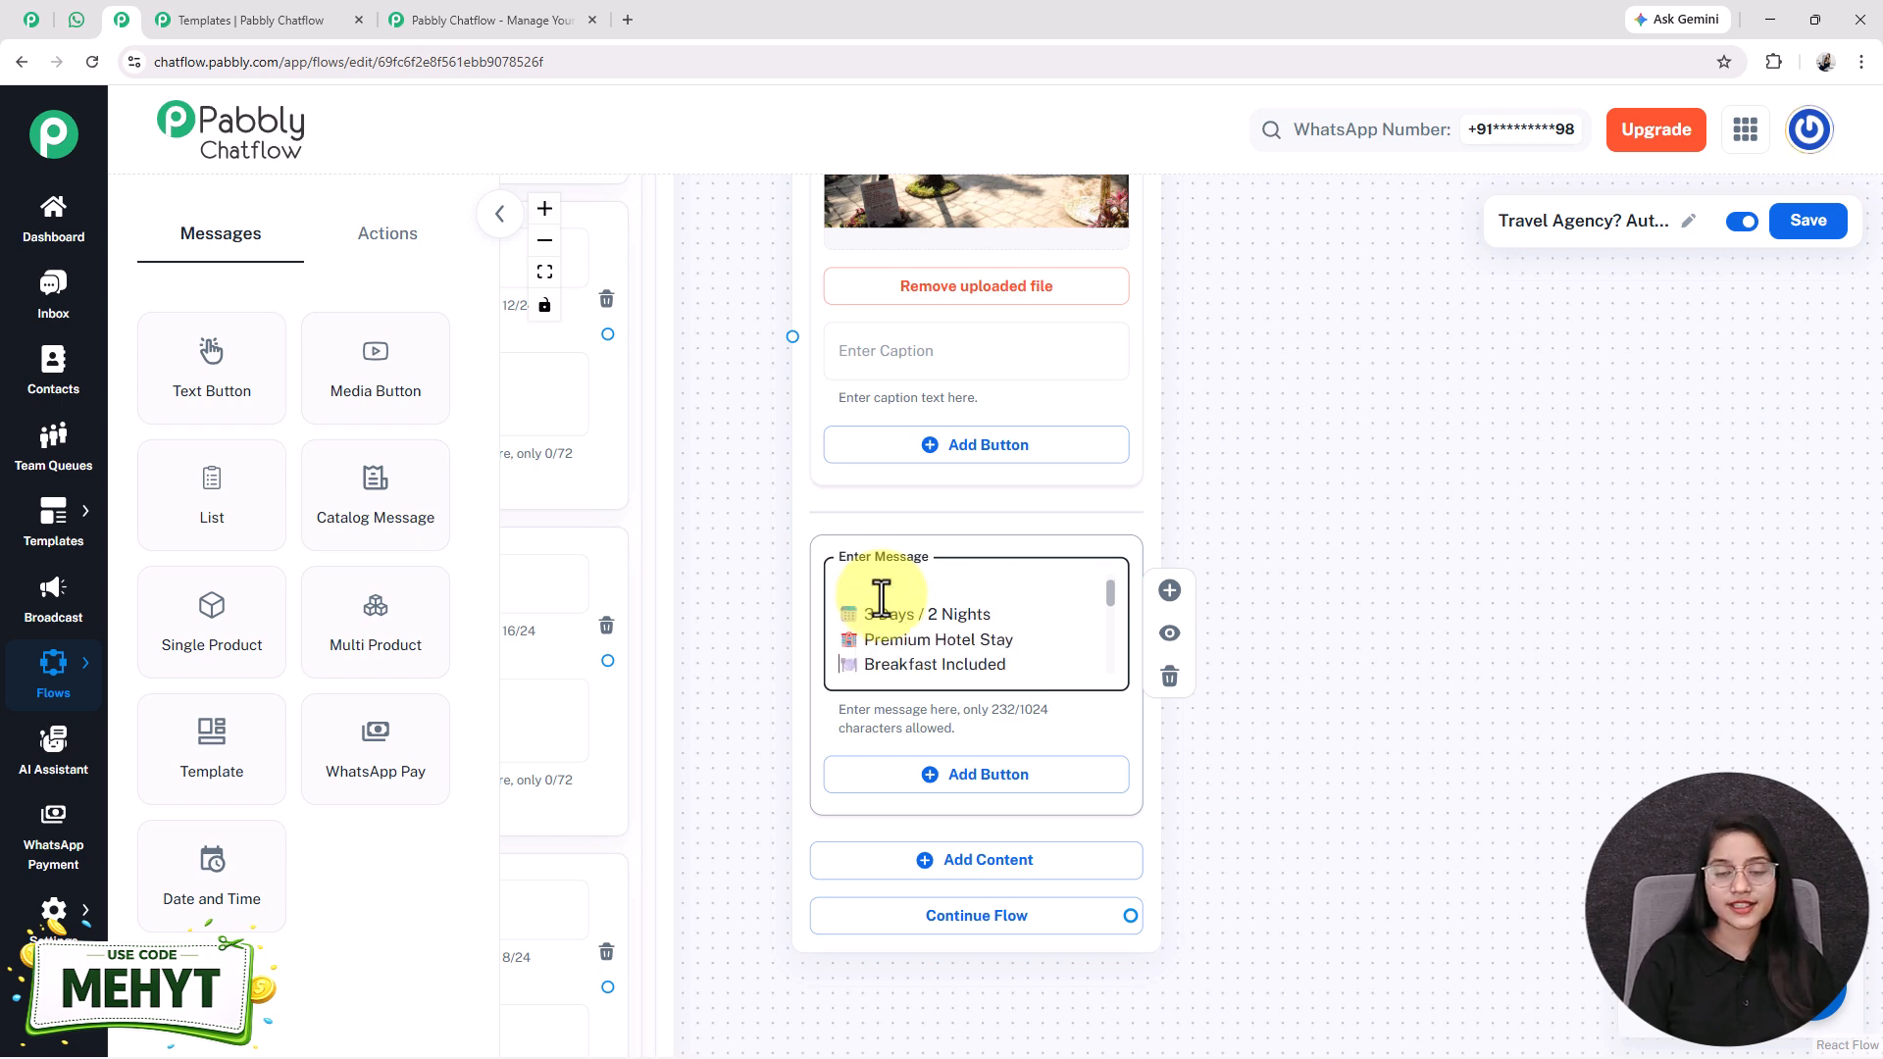
- Add a Quick Reply button named "Book Now" to the beach package message
left_click(920, 804)
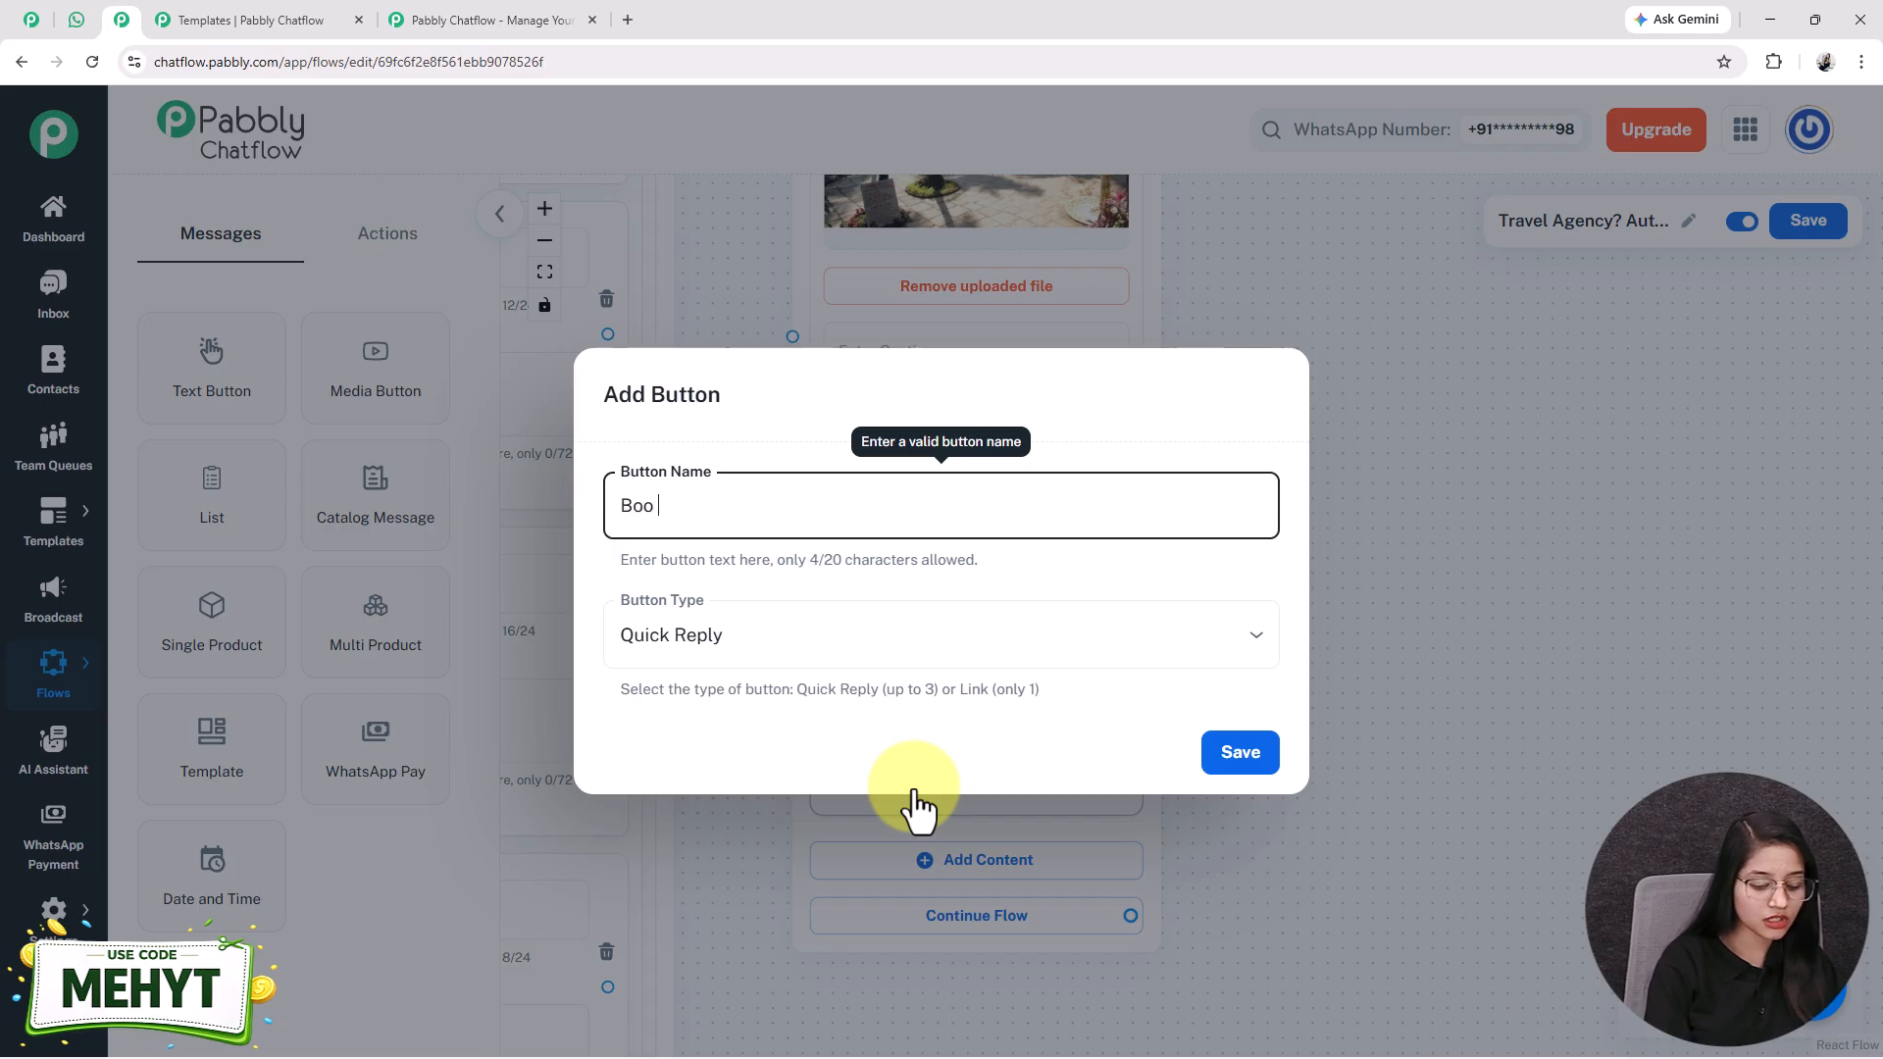
left_click(650, 510)
type("k")
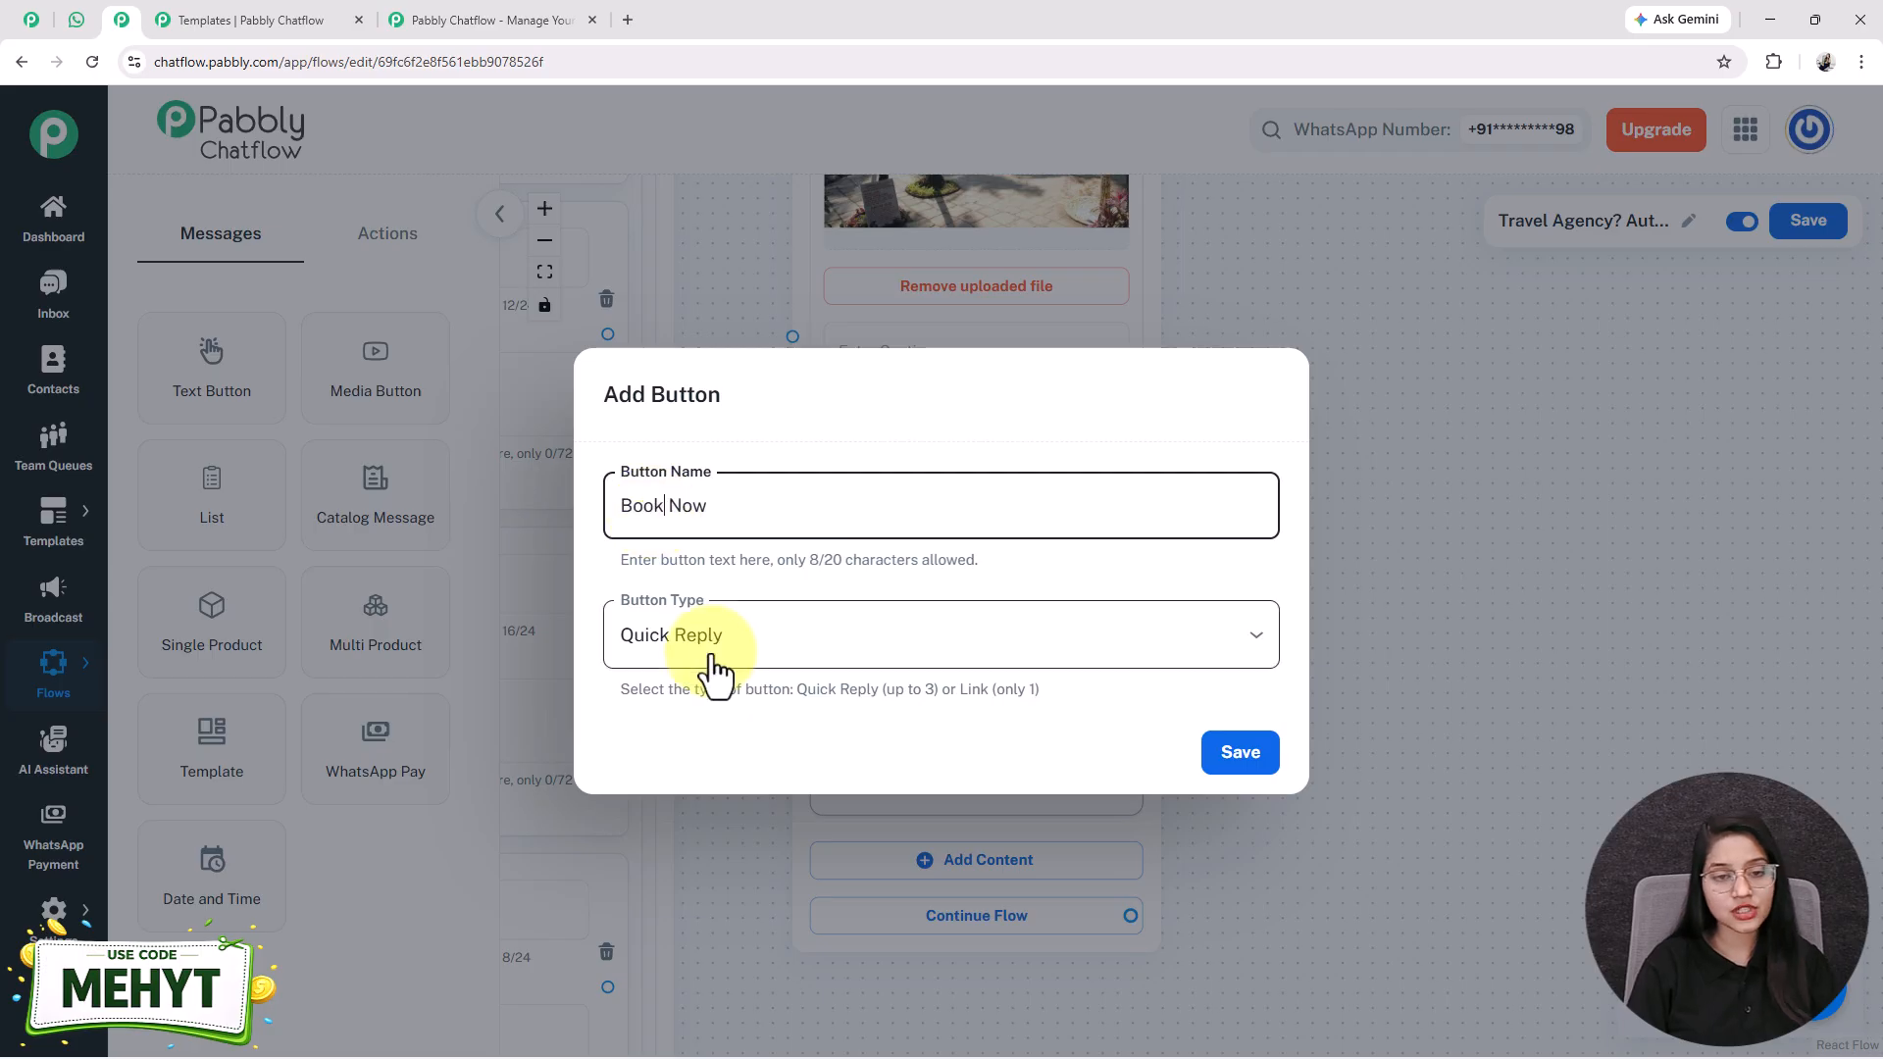
left_click(713, 659)
left_click(677, 698)
left_click(1241, 755)
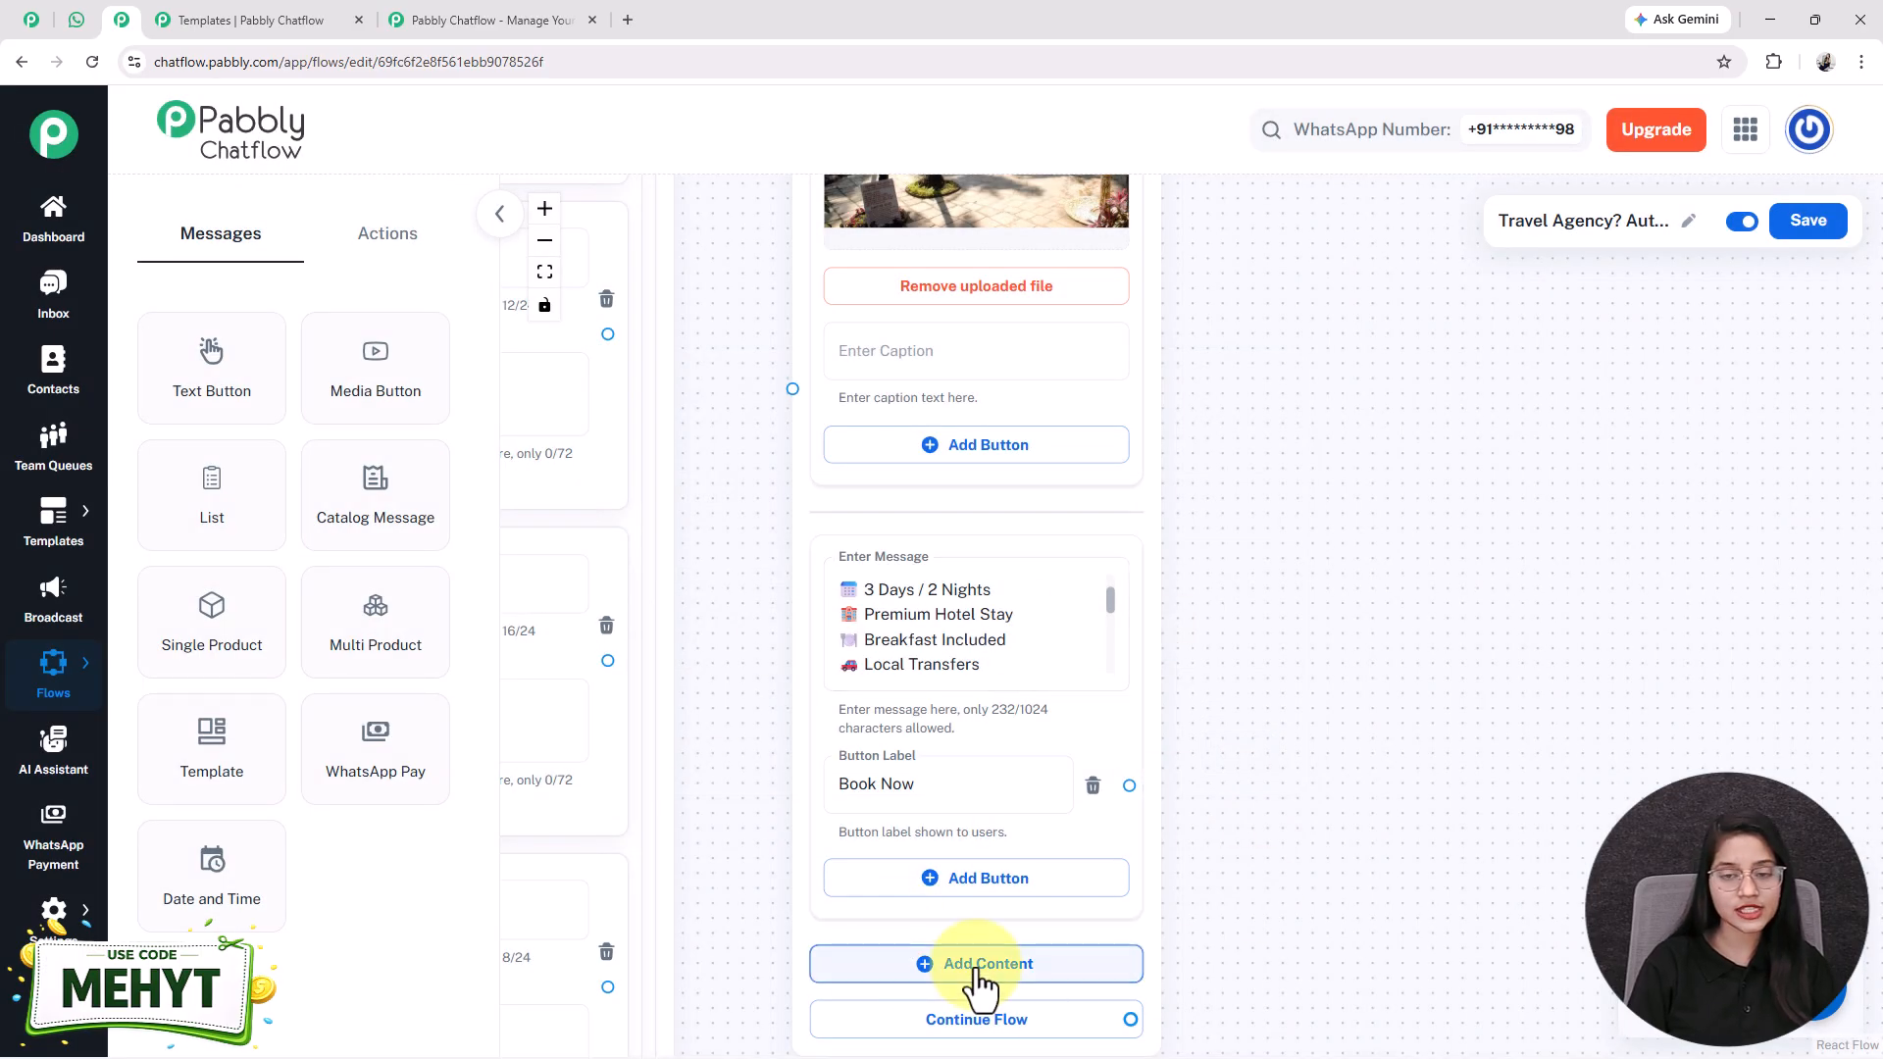
- Switch to the WhatsApp chat, send the Beach choice from the Open List message to check the package reply, and return to the flow editor
scroll(1112, 600, "down", 2)
left_click_drag(1111, 600, 1106, 575)
left_click_drag(1090, 410, 1079, 597)
scroll(1080, 598, "down", 2)
left_click_drag(1148, 719, 1146, 635)
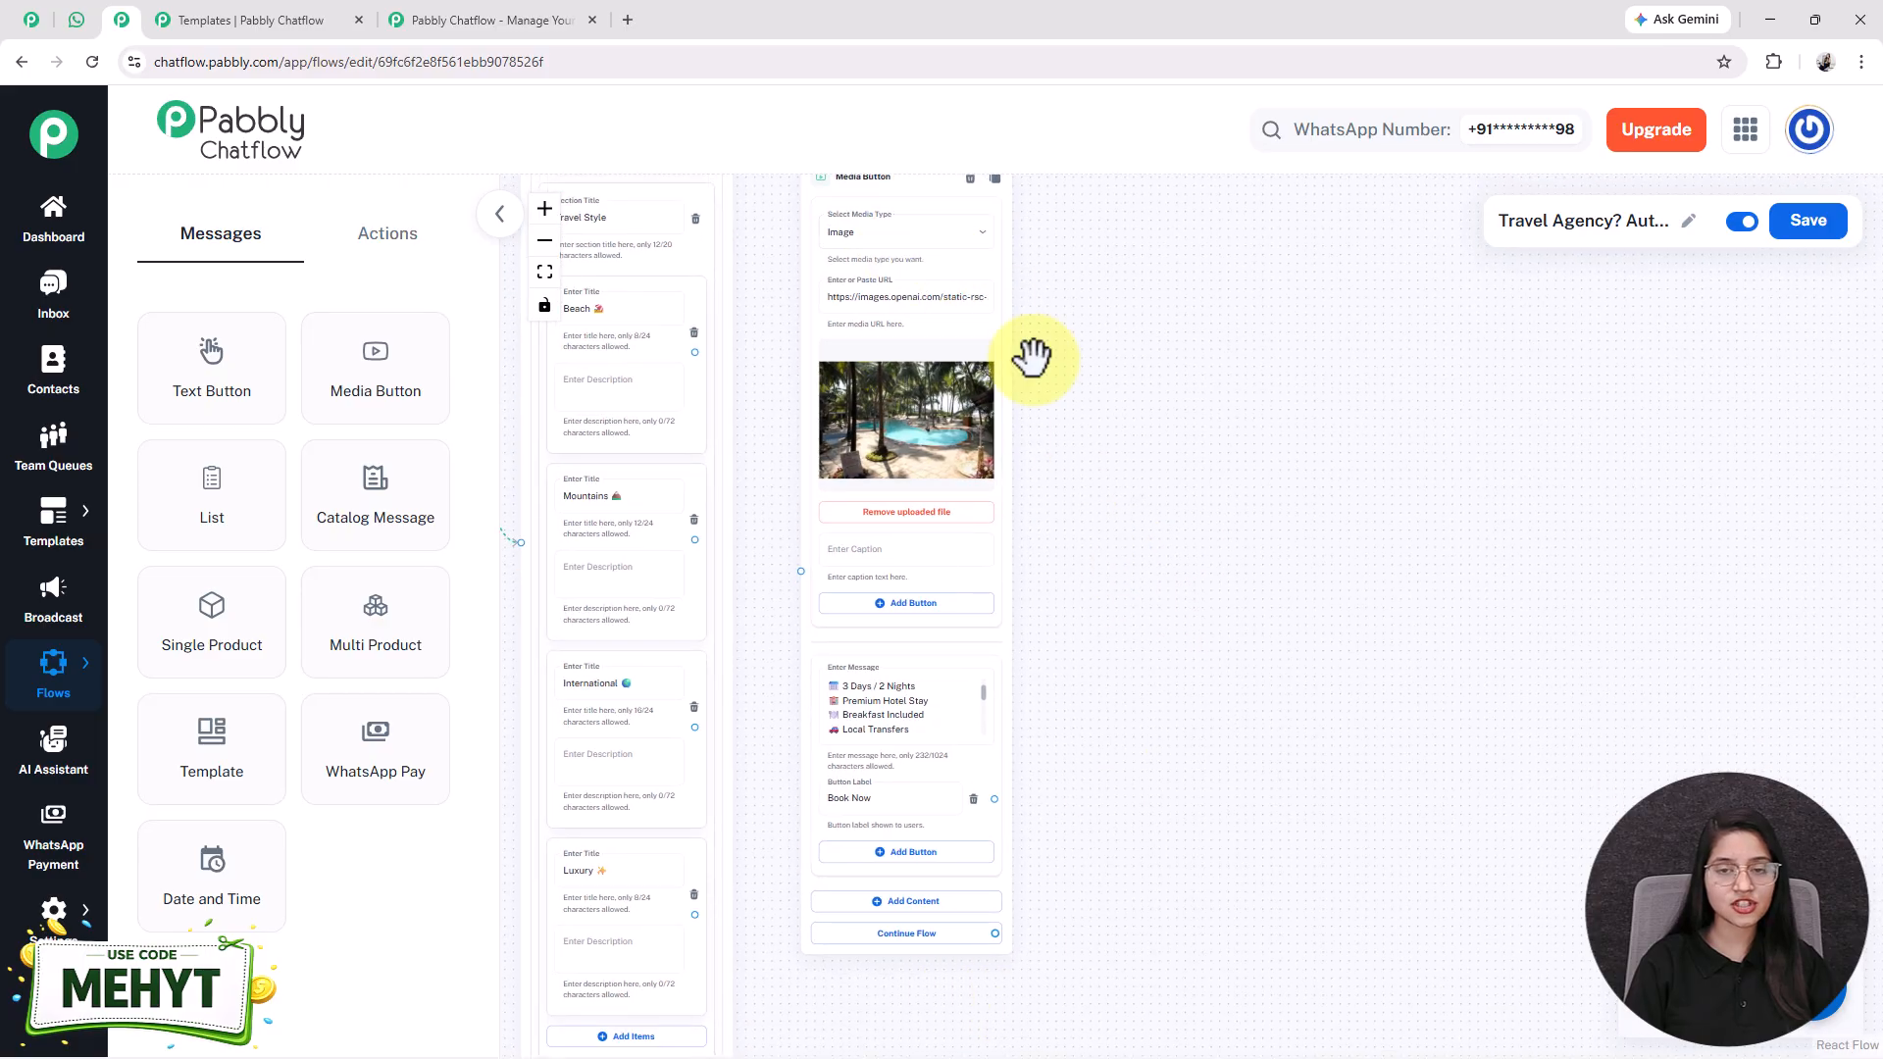
left_click(76, 21)
scroll(745, 546, "up", 2)
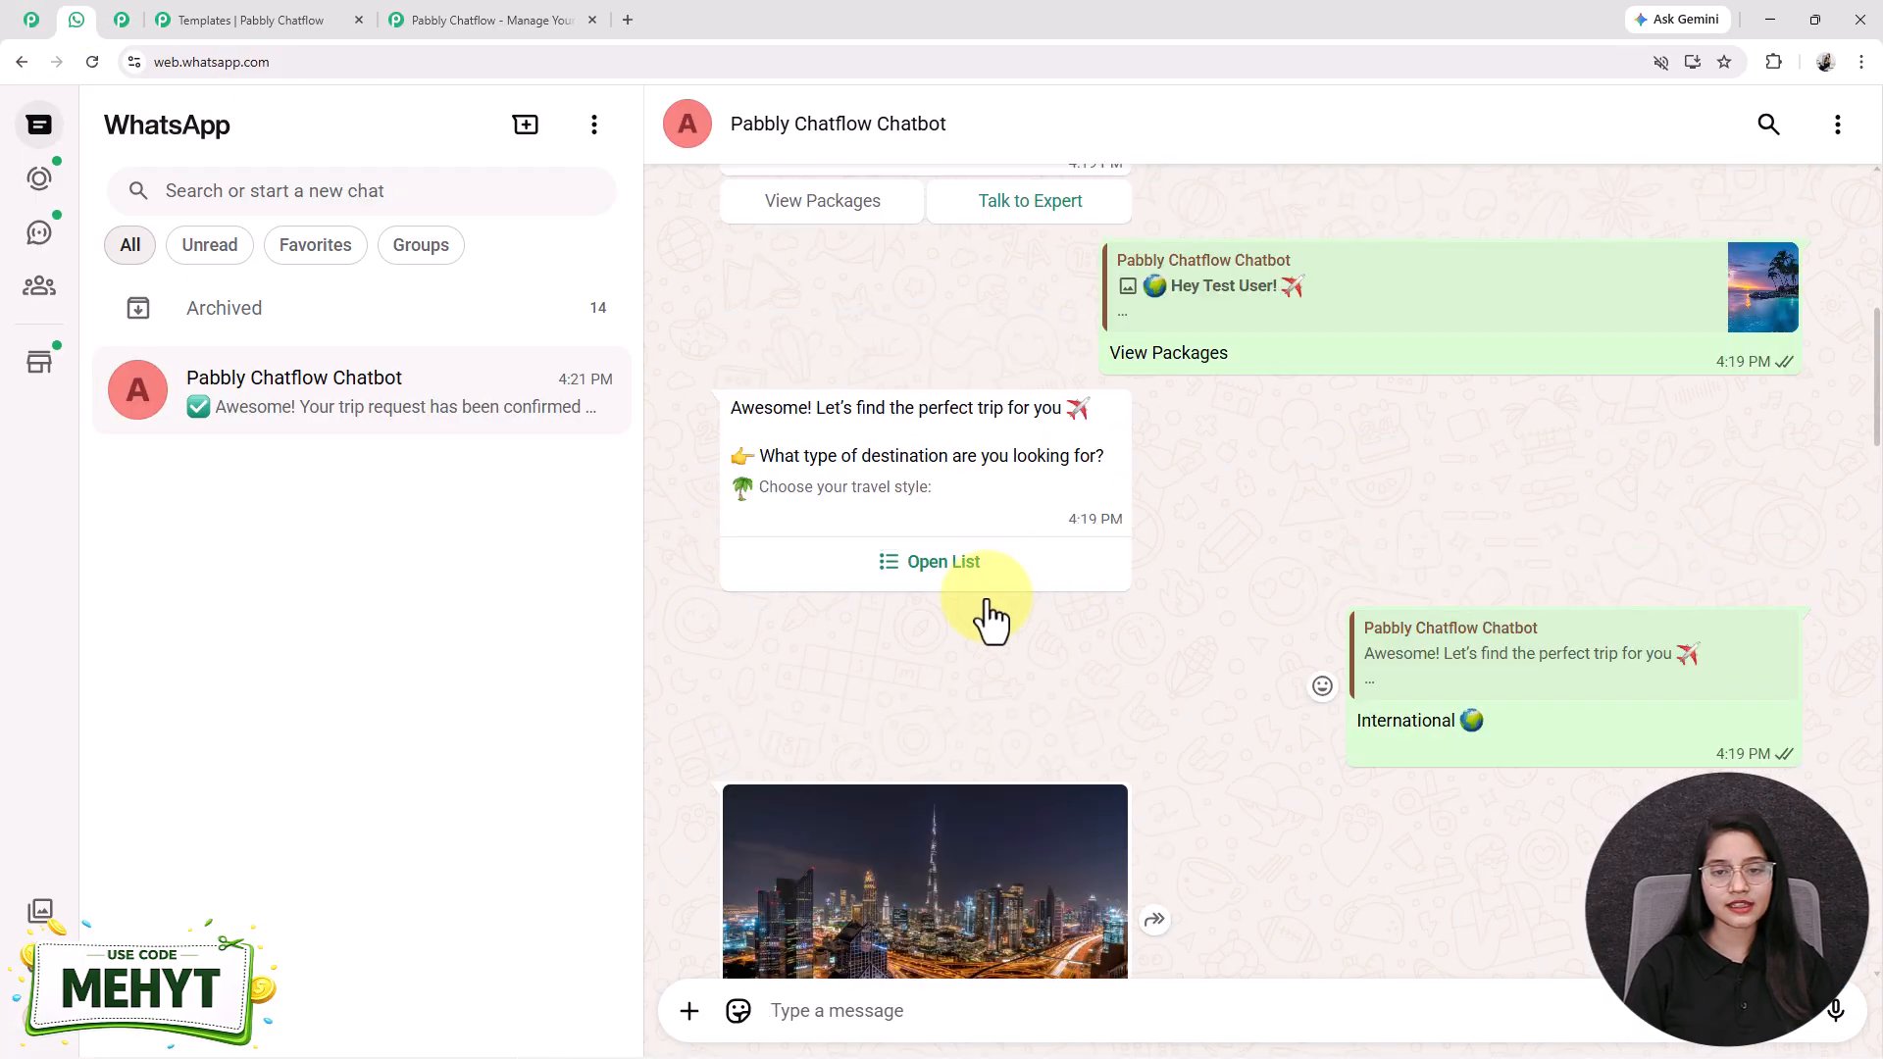
left_click(907, 584)
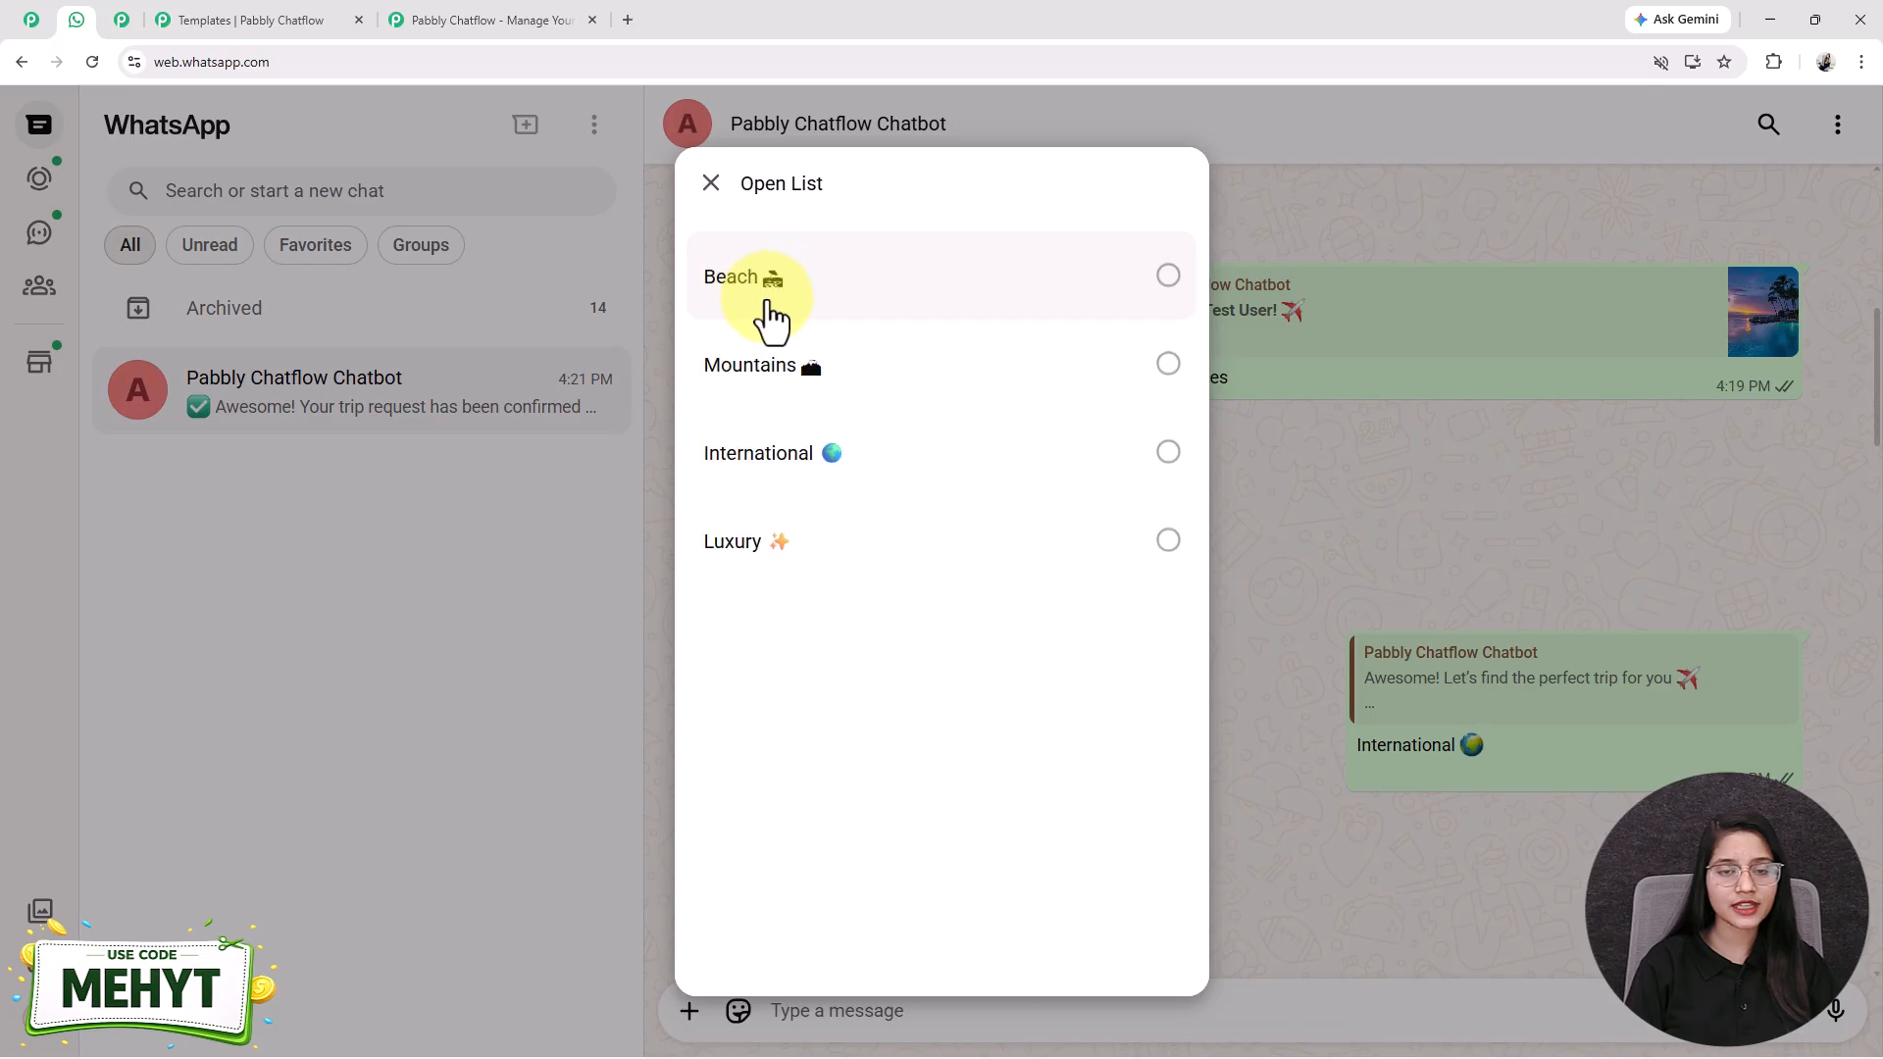
left_click(770, 322)
left_click(1133, 922)
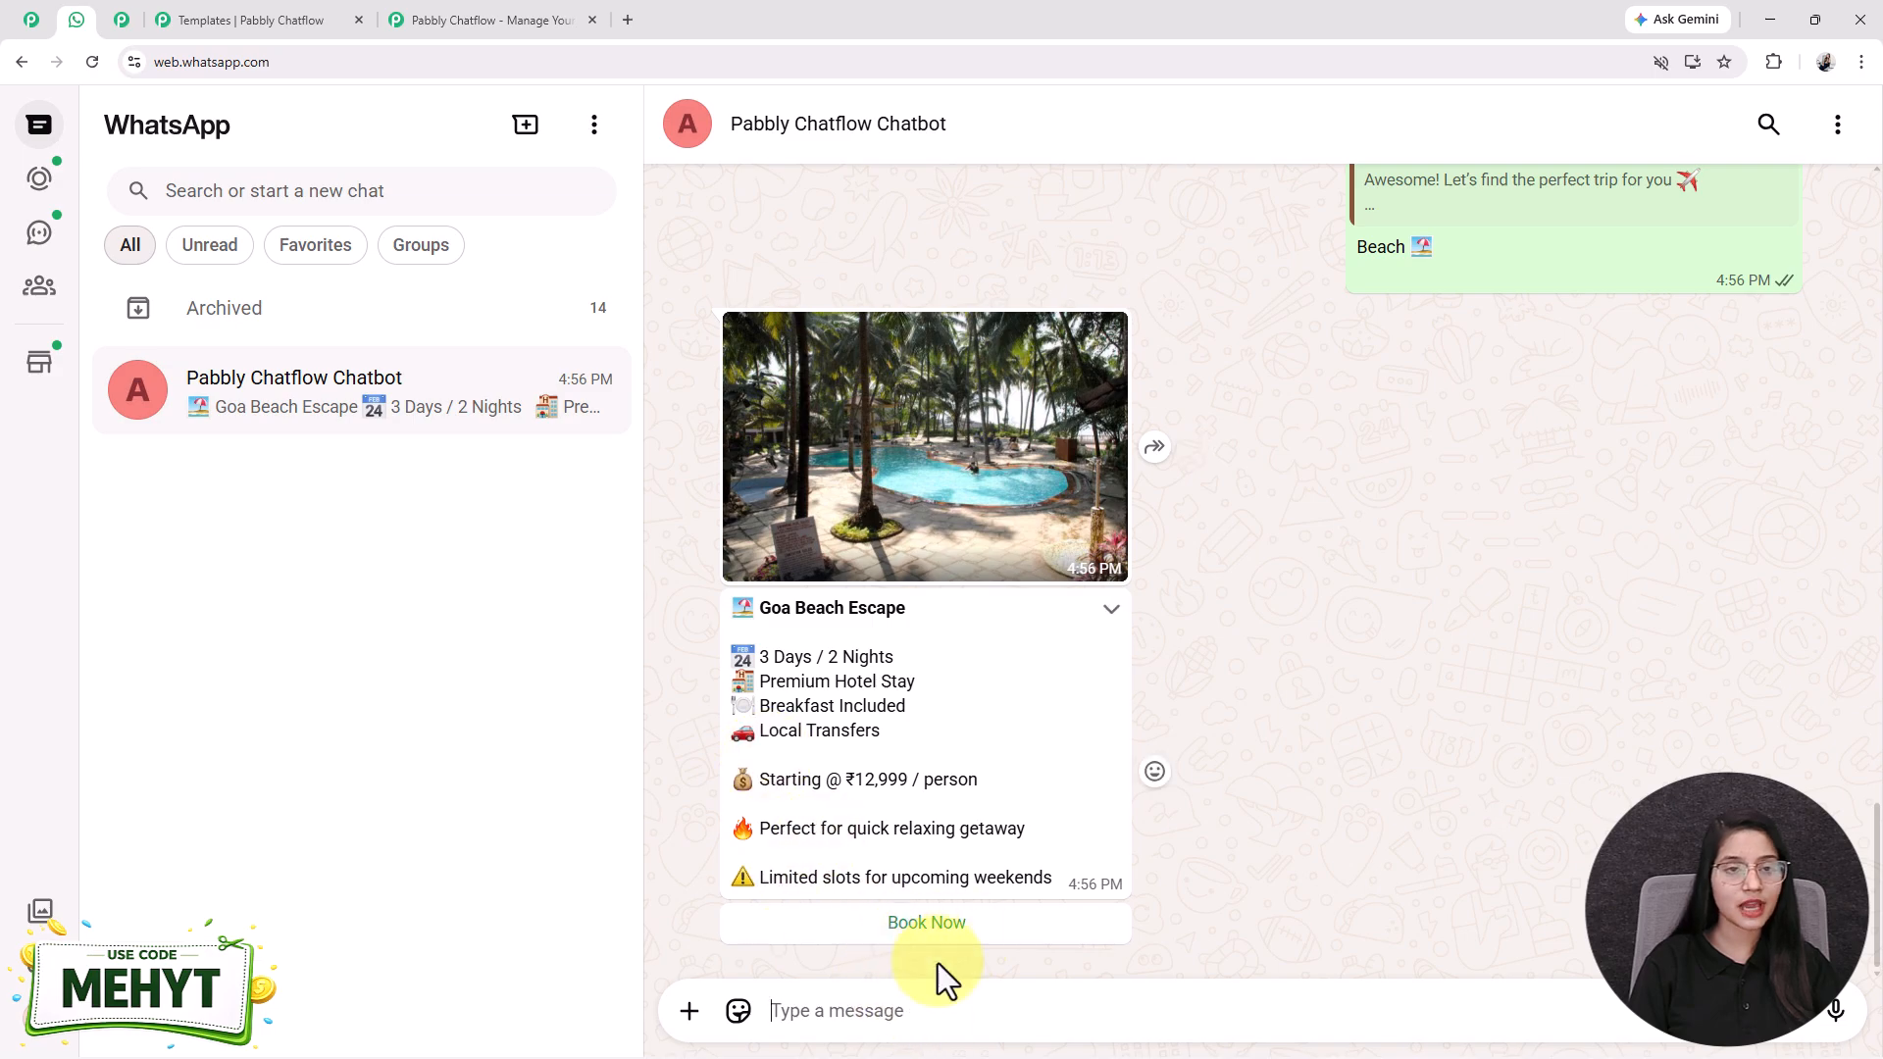
left_click(127, 21)
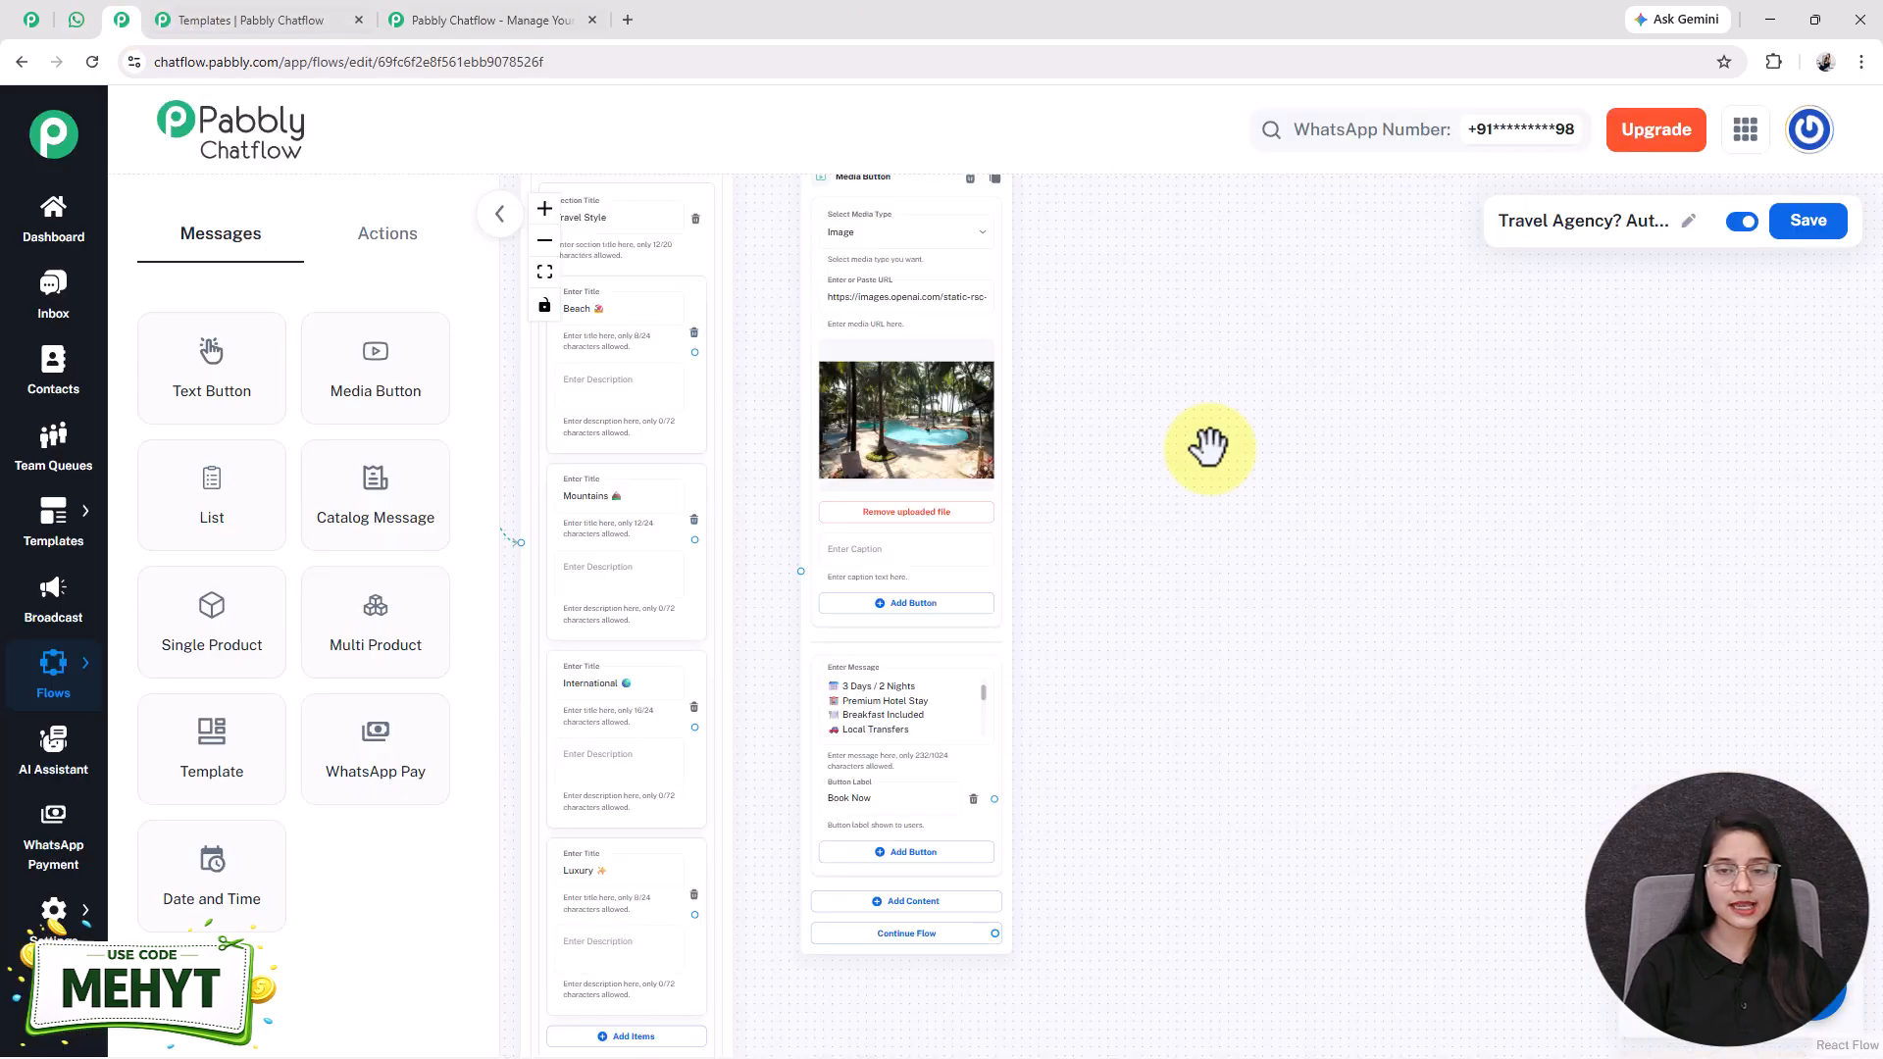
- Connect the Beach list item to the beach package's Media Button block
scroll(807, 534, "up", 3)
left_click_drag(764, 499, 918, 846)
left_click(1340, 674)
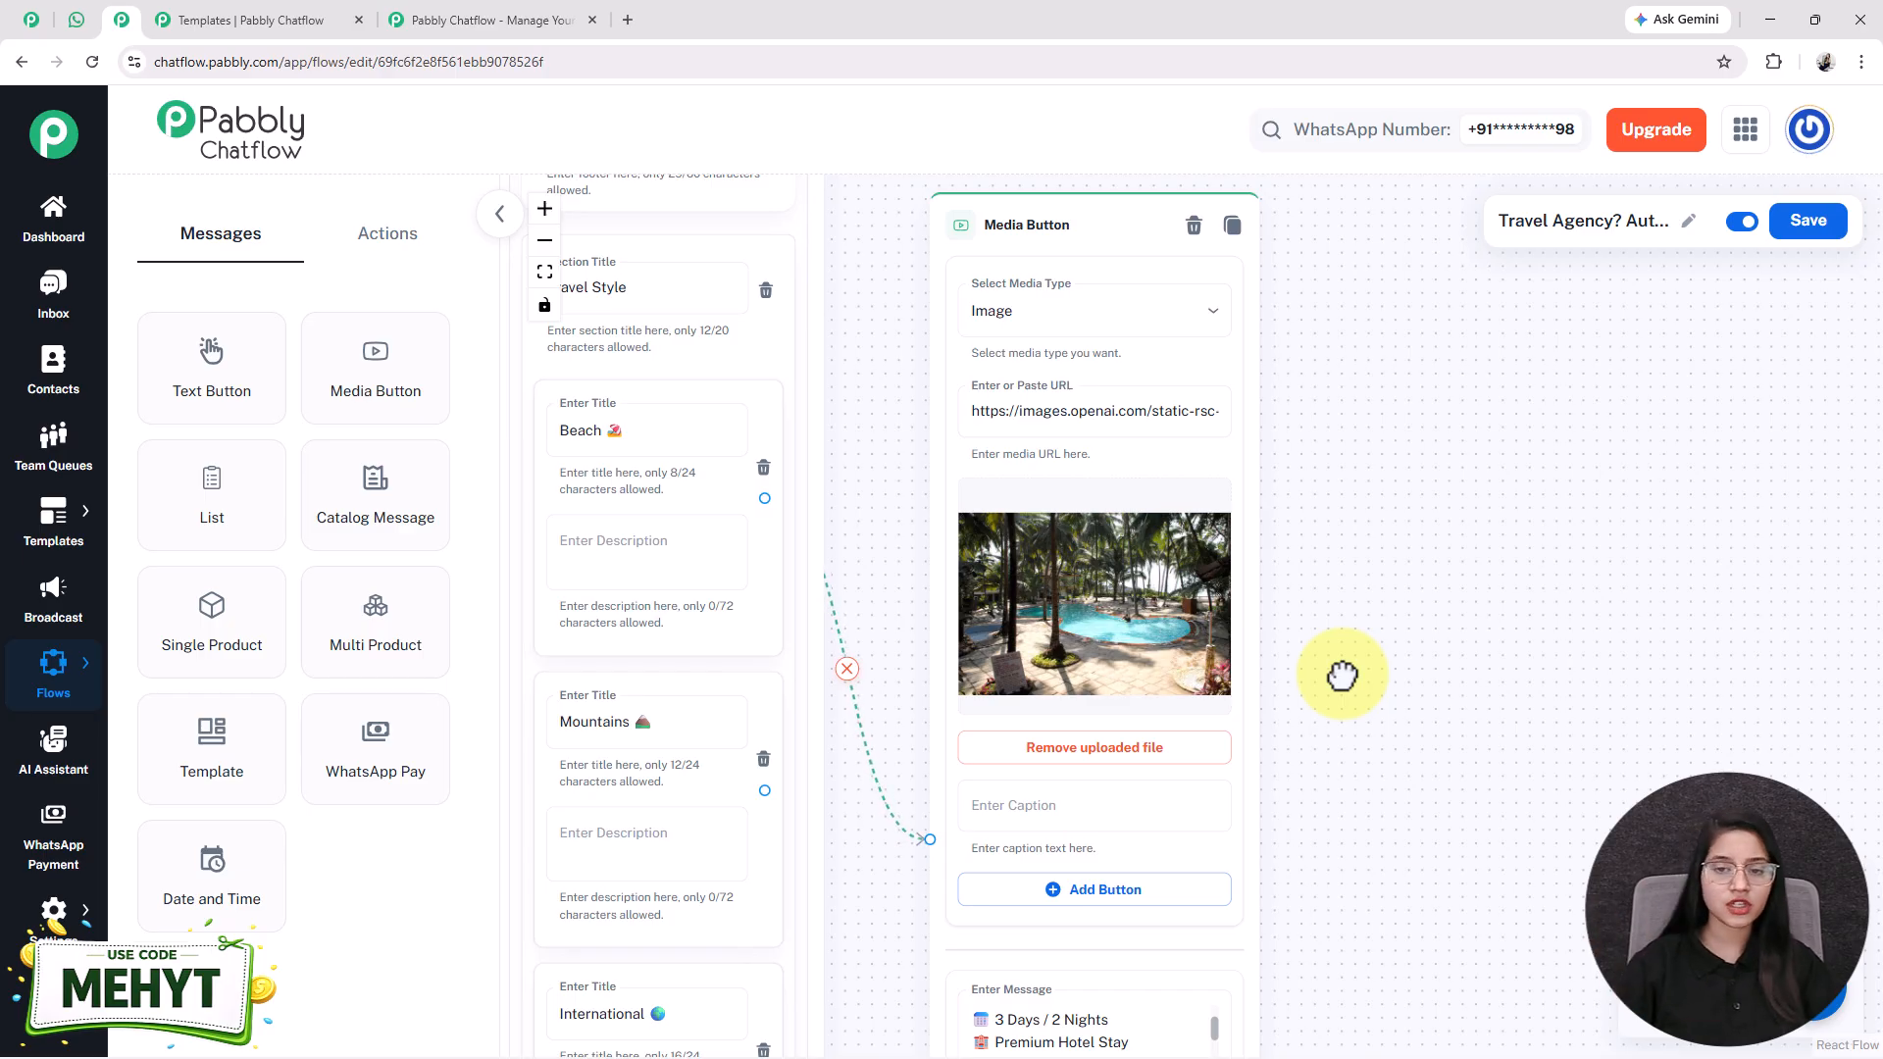
scroll(1369, 652, "down", 4)
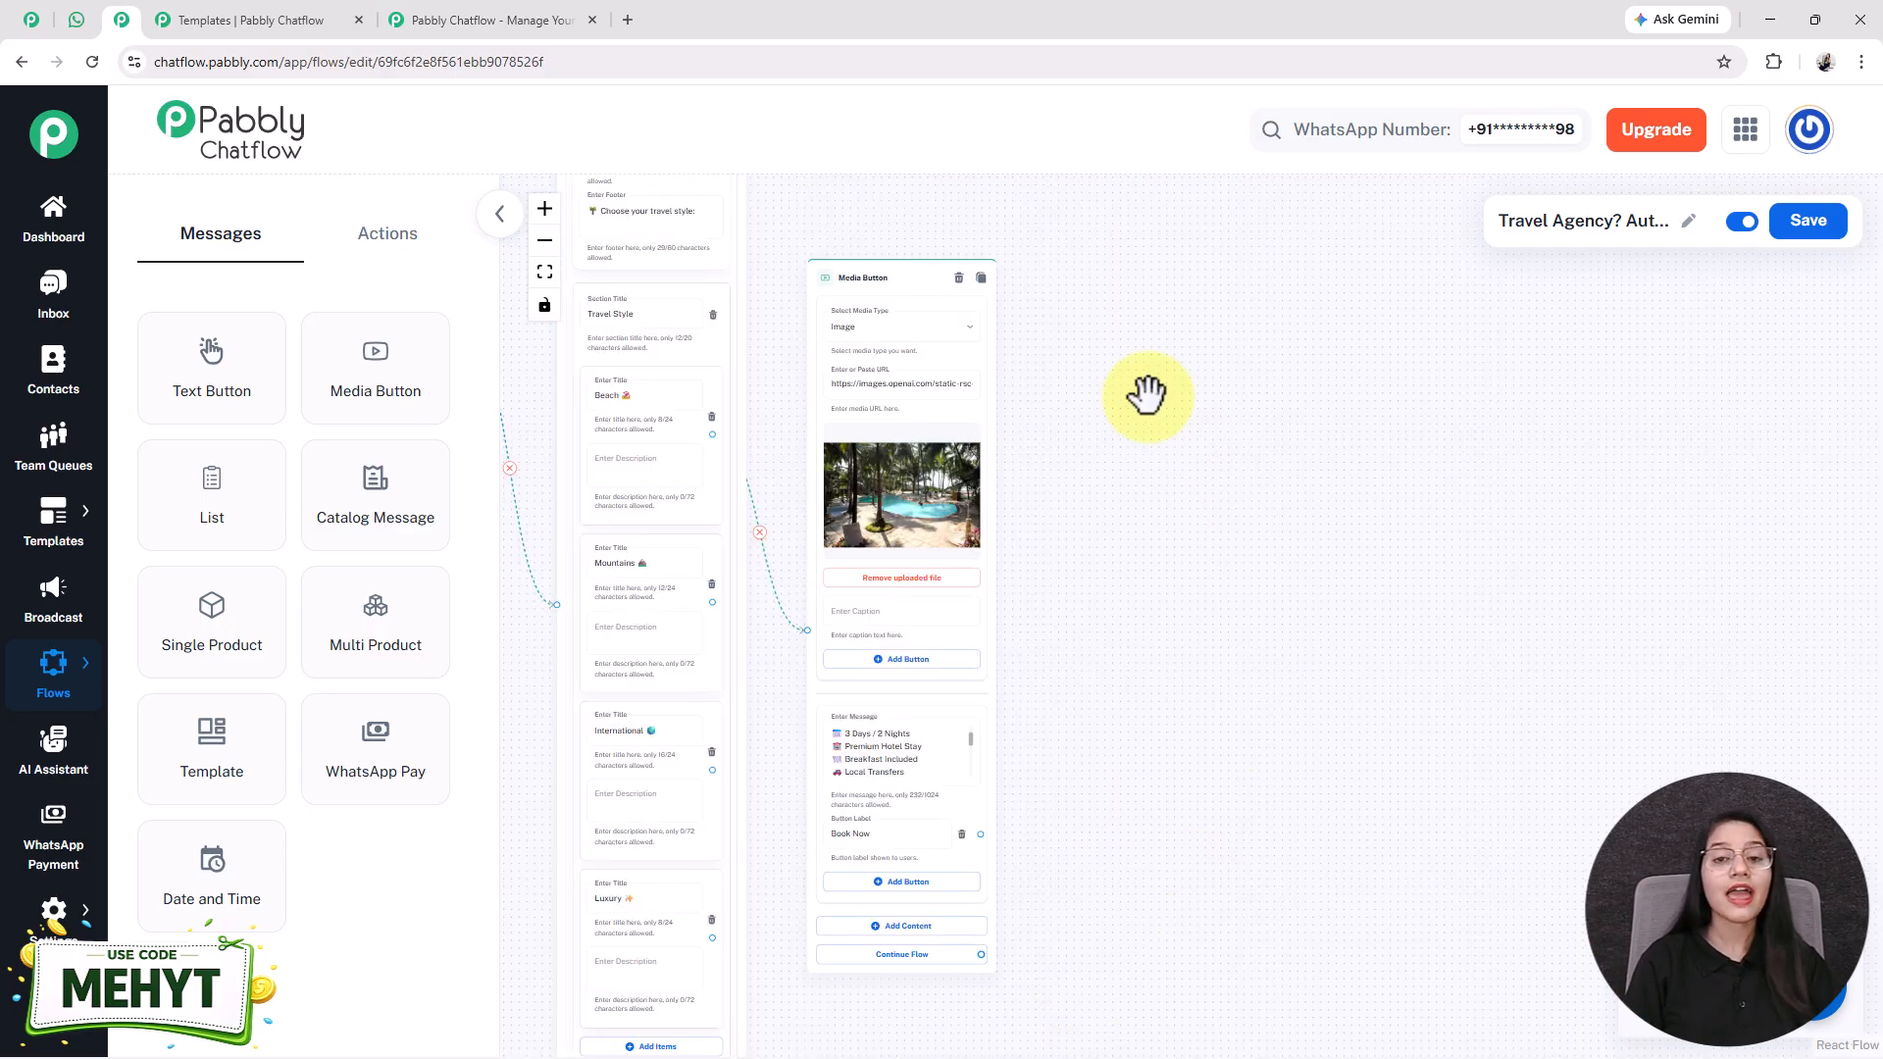
left_click_drag(868, 280, 871, 256)
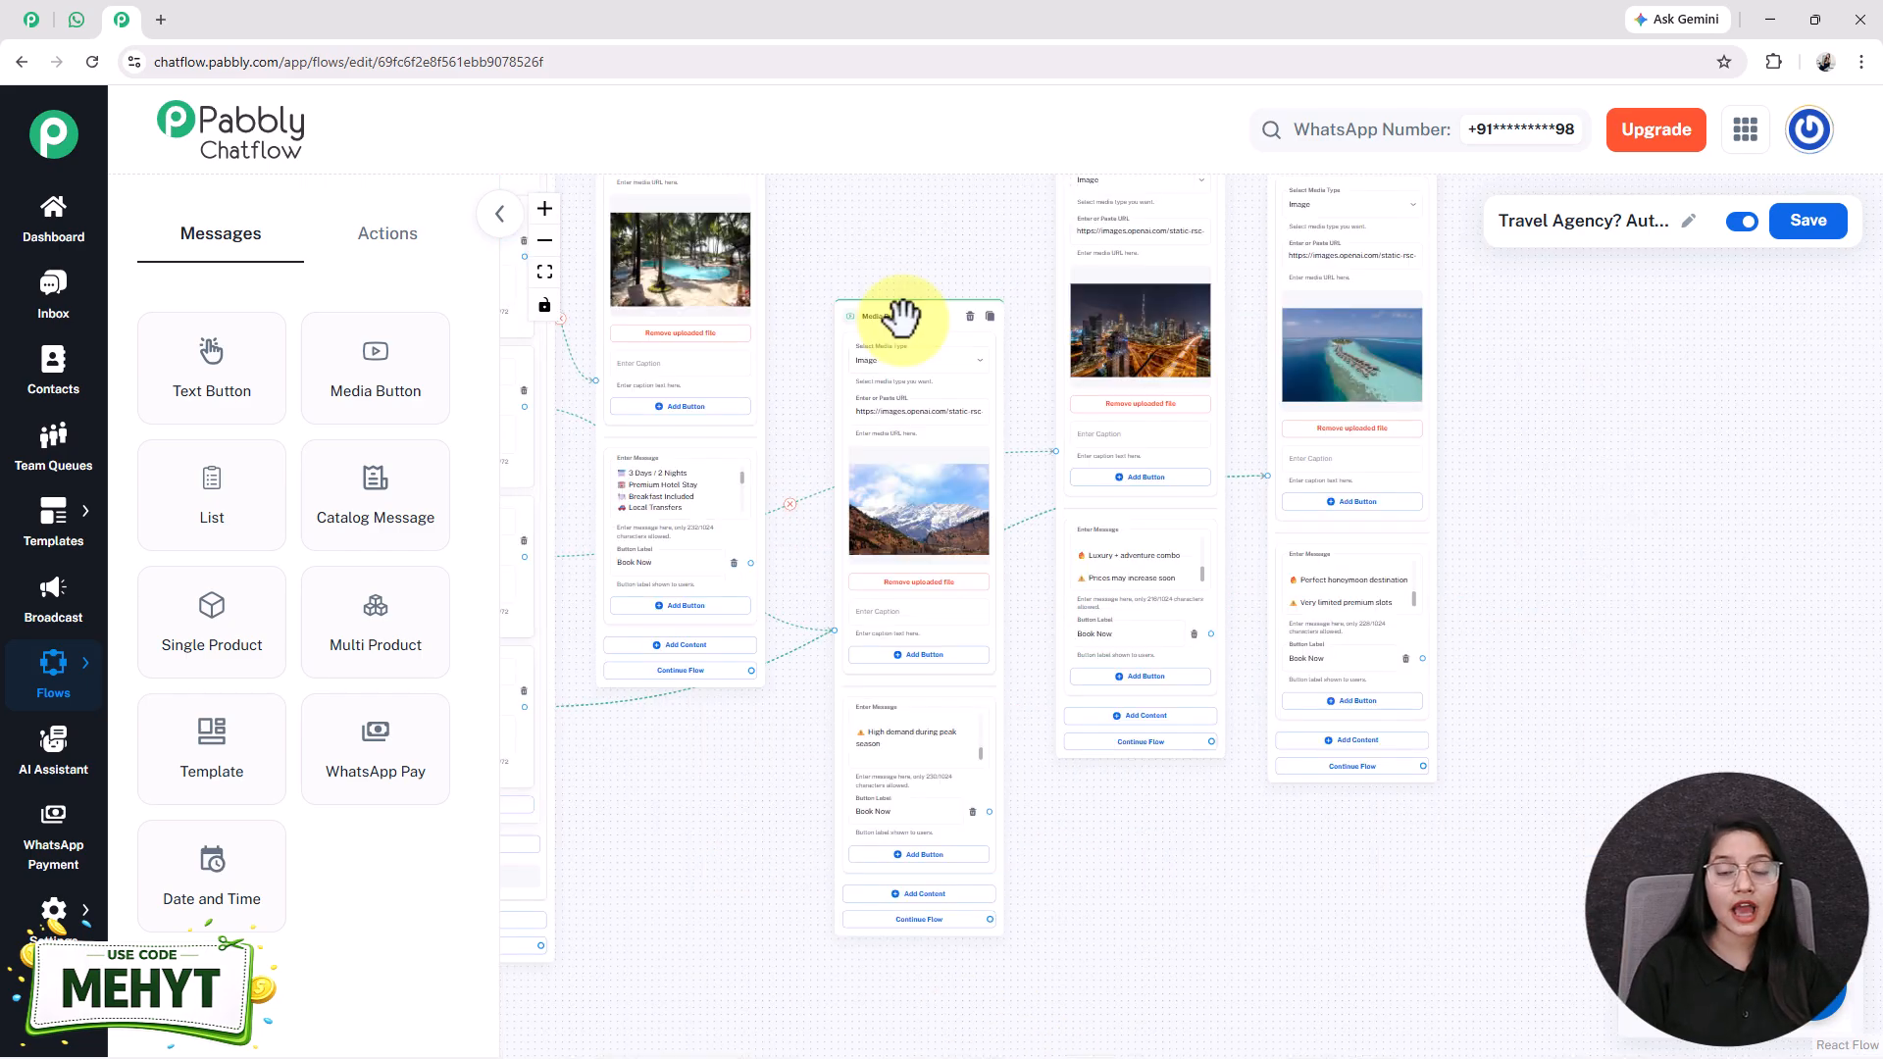
- Reposition the snowy-mountain and island Media Button blocks so that the package blocks are clearly spaced out in the flow
left_click_drag(900, 318, 890, 248)
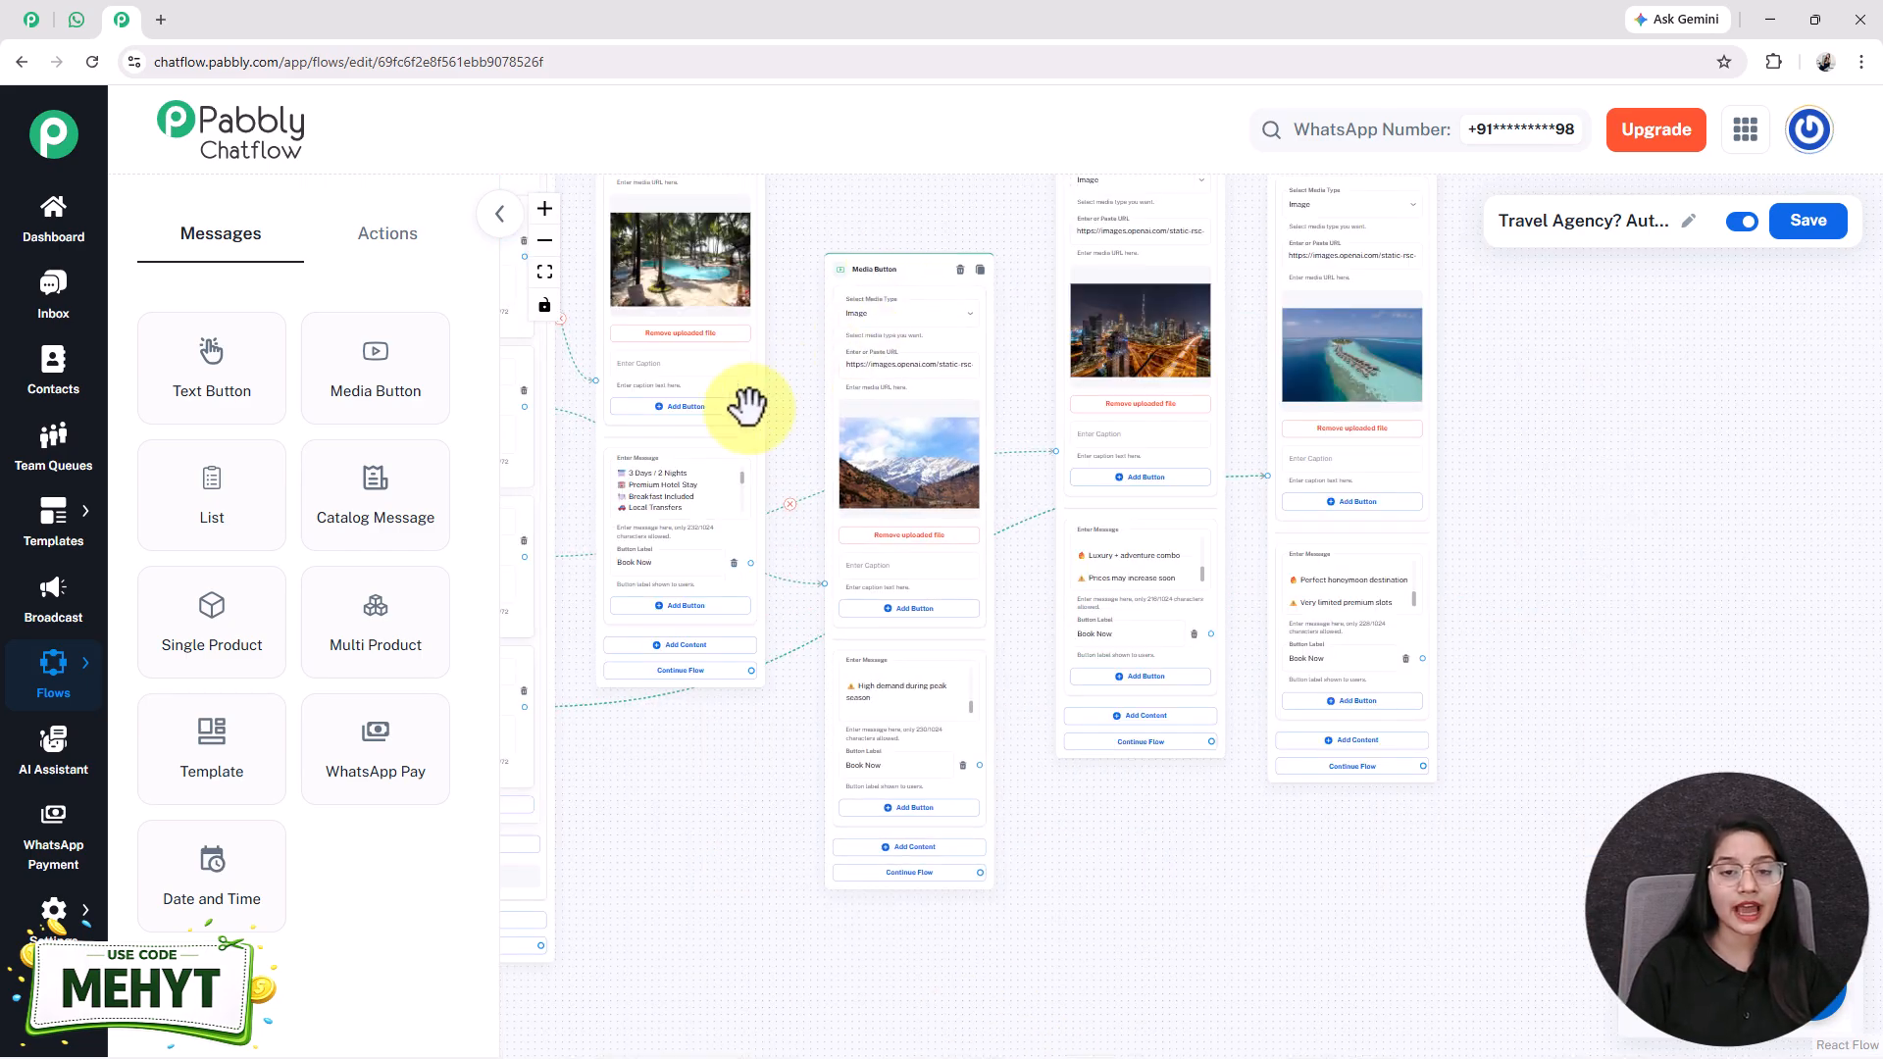
left_click_drag(1397, 577, 1417, 638)
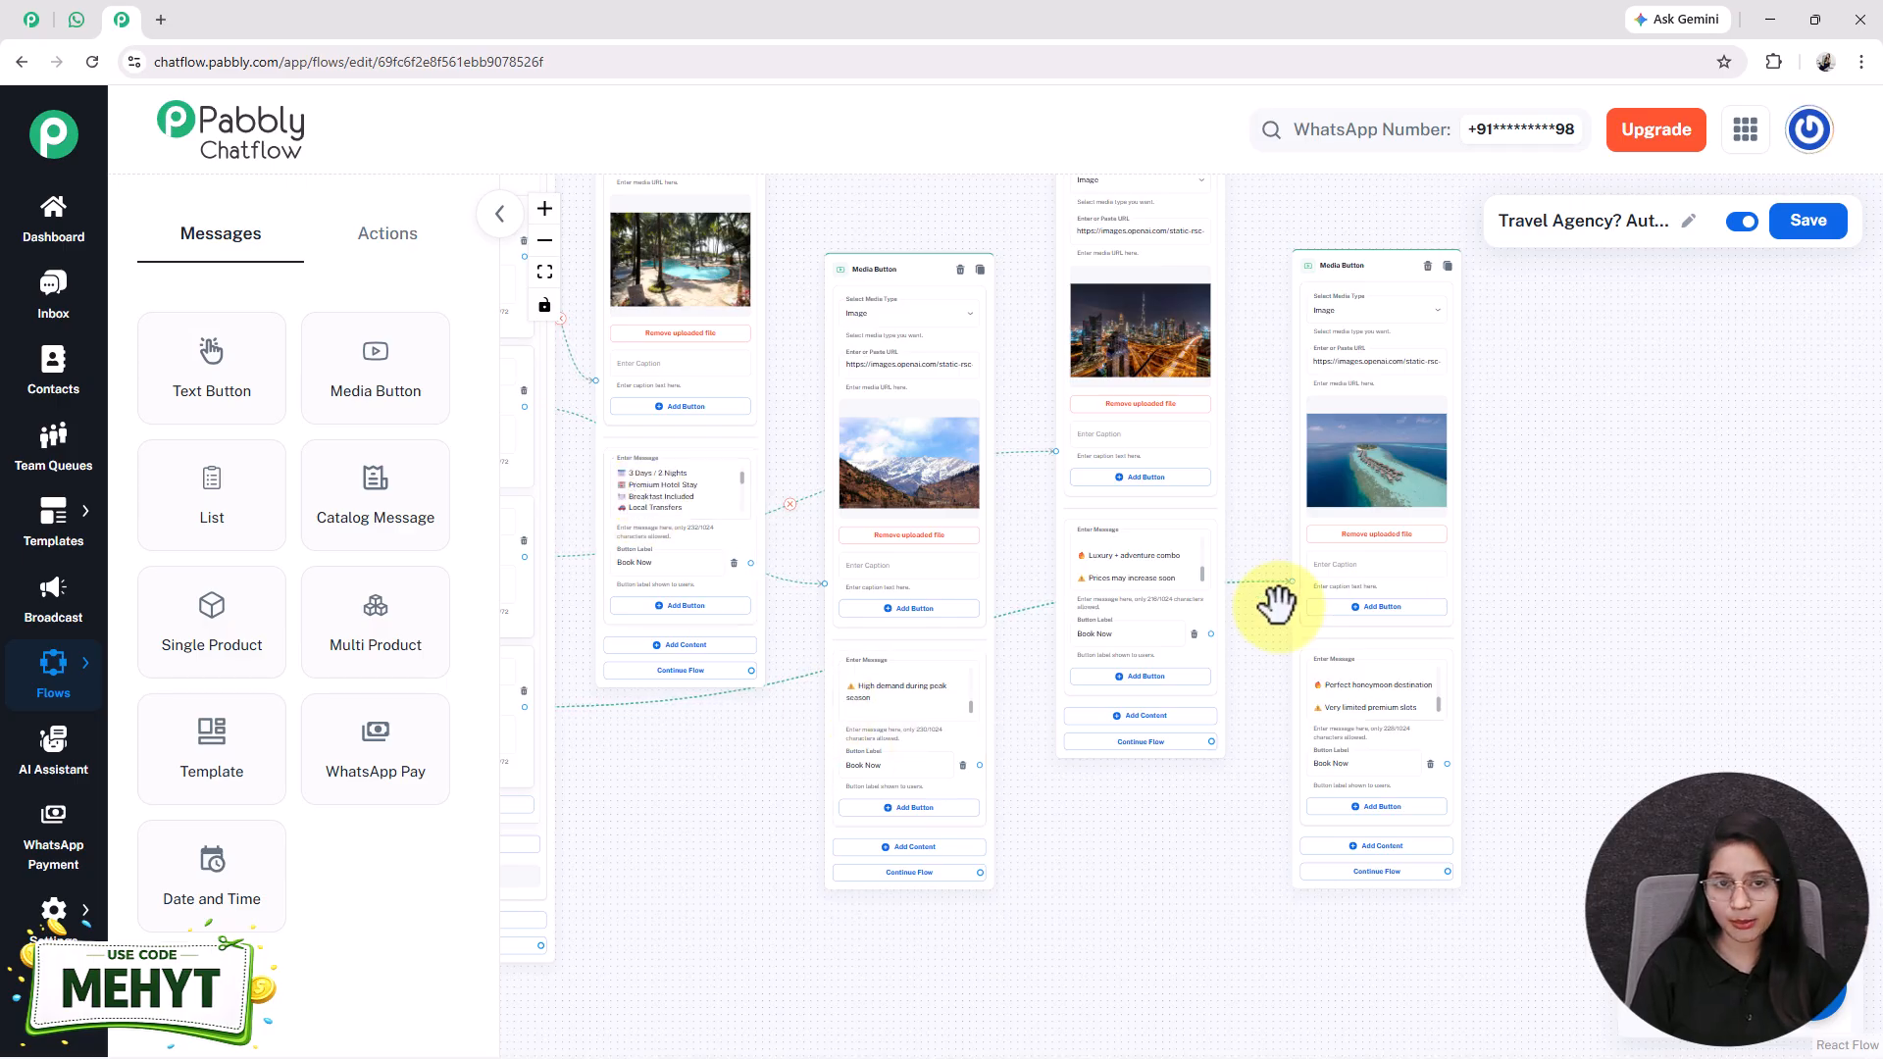
scroll(1248, 750, "down", 1)
left_click_drag(1196, 858, 1023, 809)
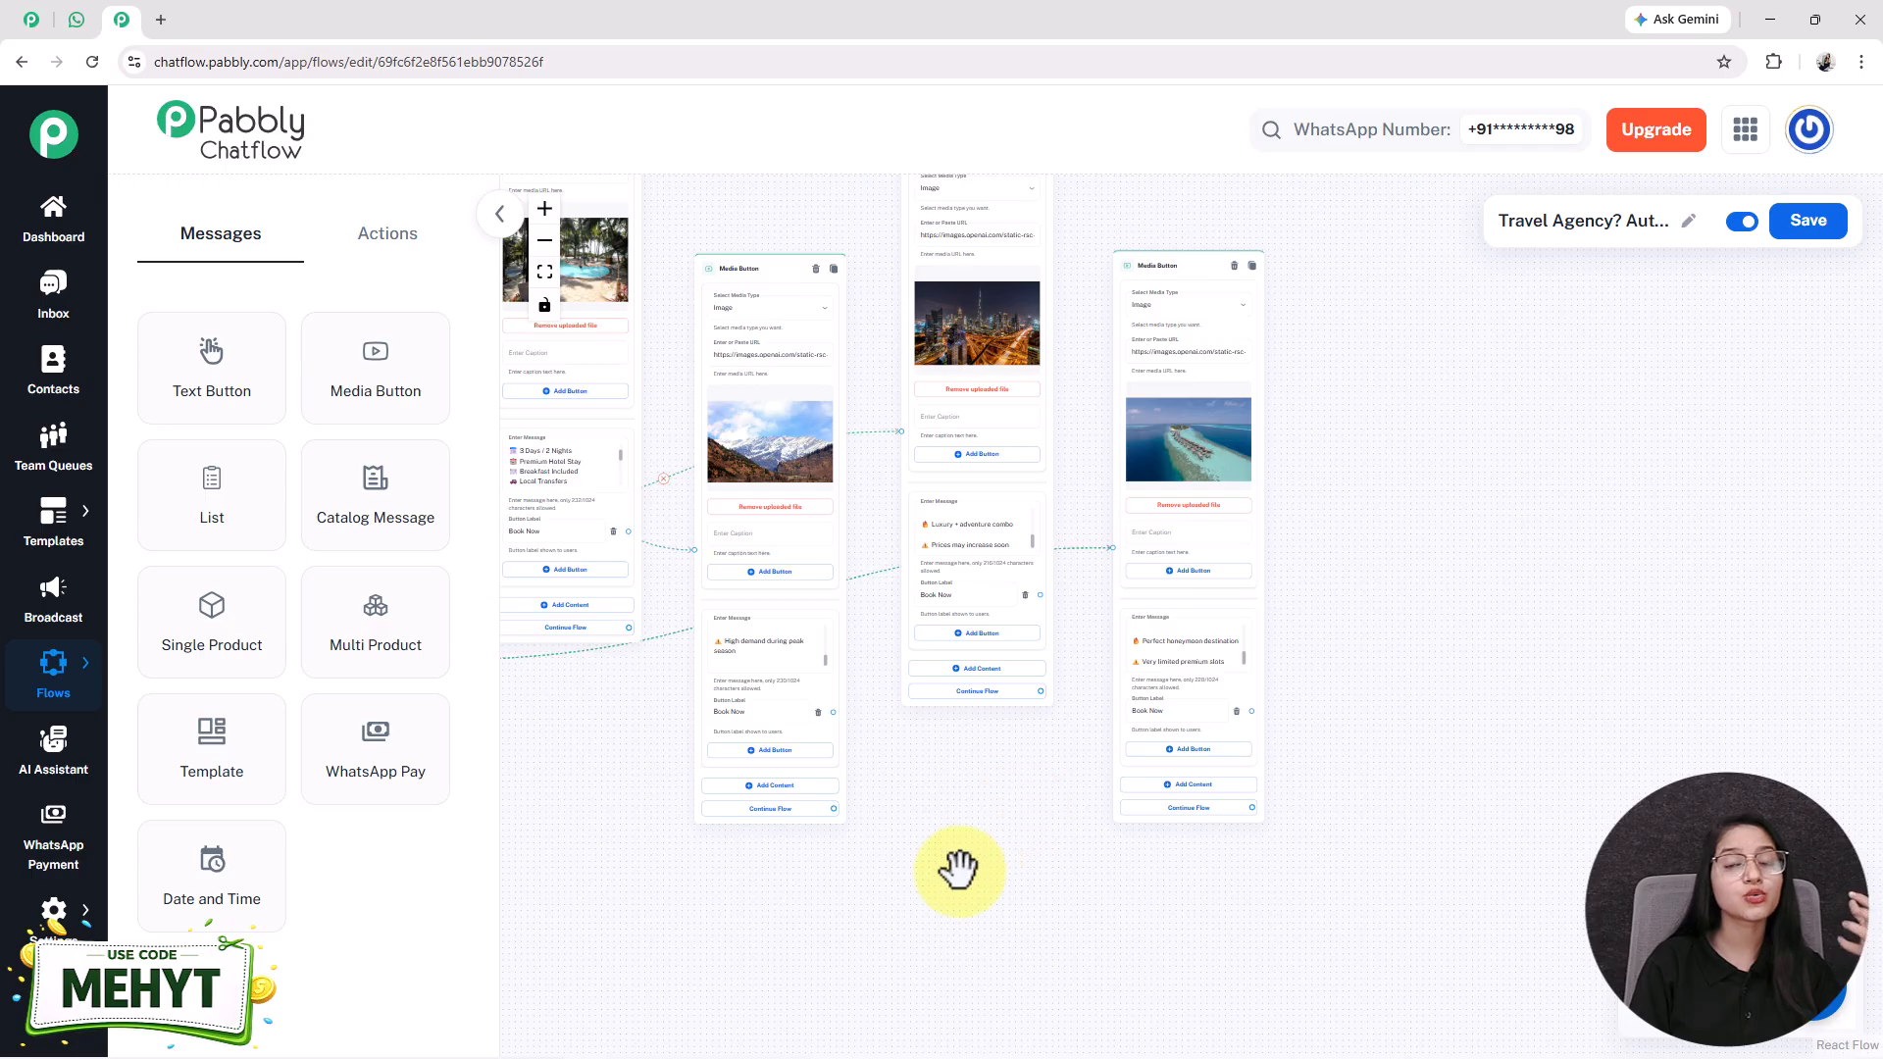
left_click_drag(883, 857, 975, 891)
scroll(975, 892, "down", 2)
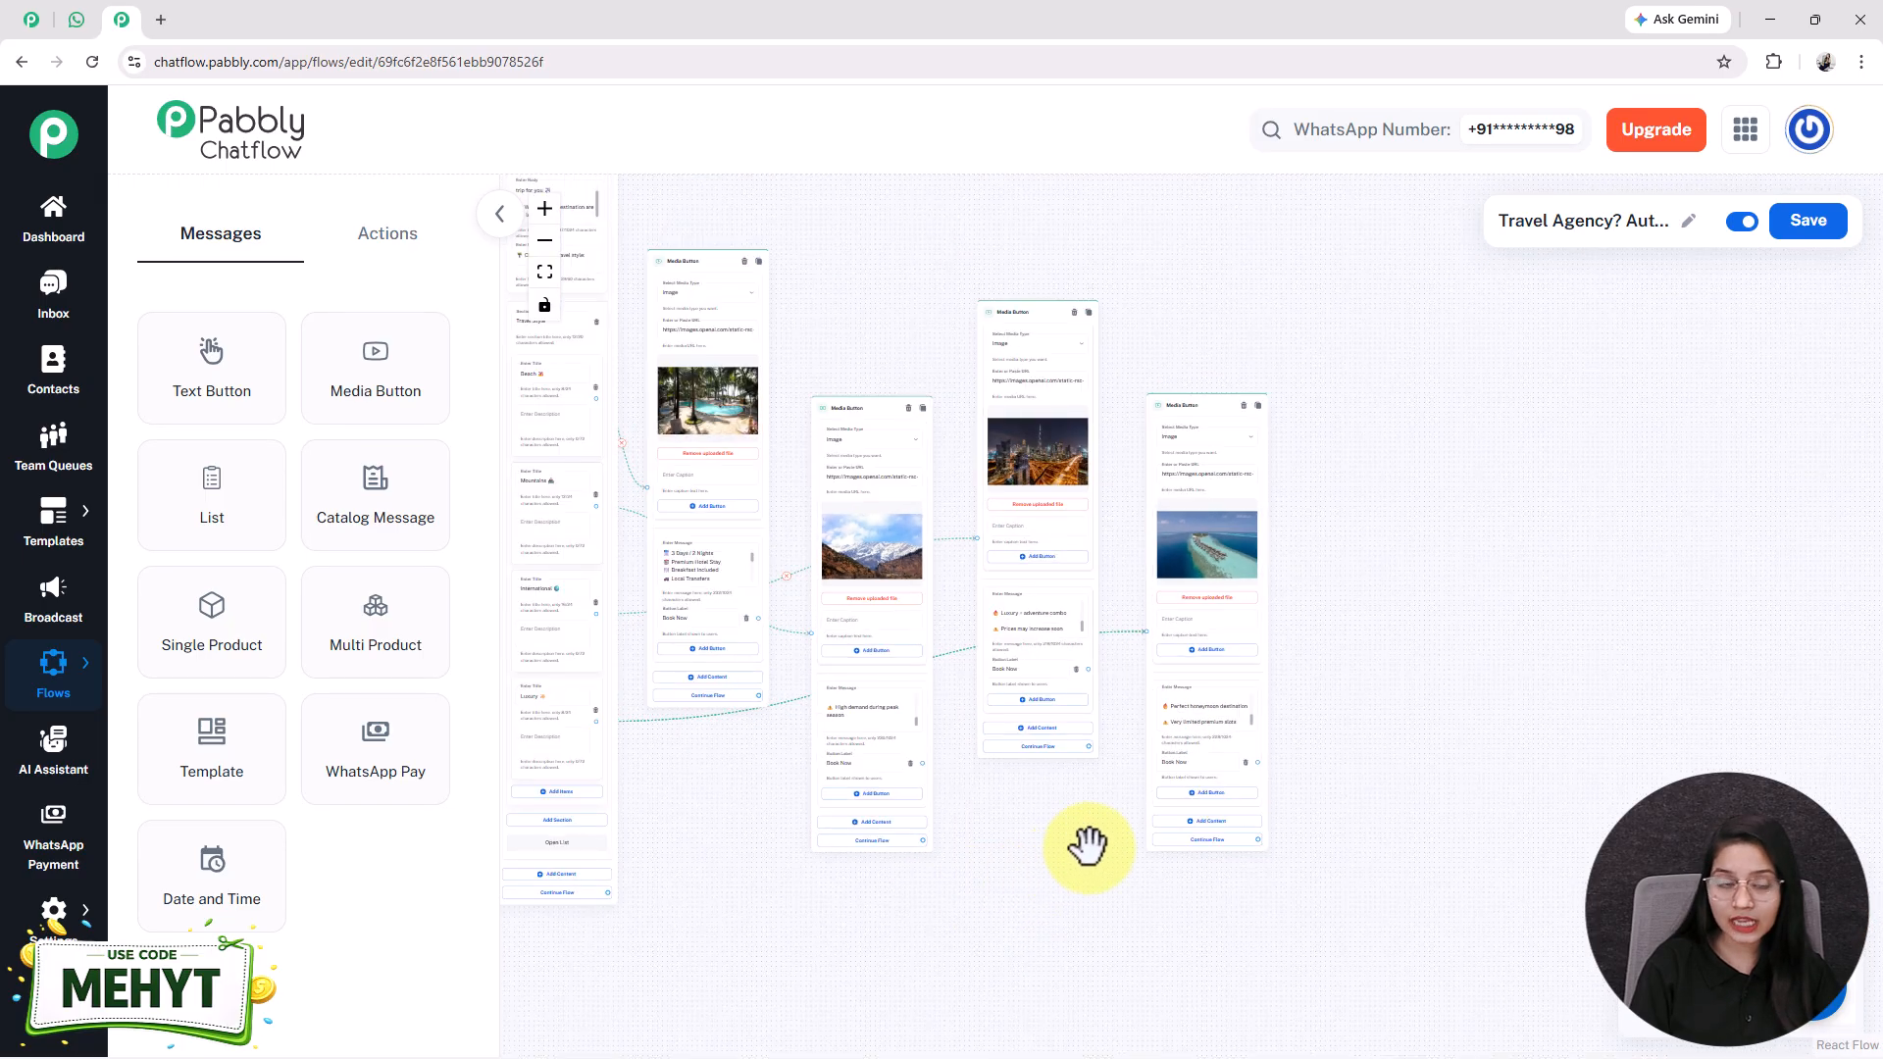
- Add a Set Custom Field action block beyond the package blocks, and move the island package block to make room for it
left_click(406, 241)
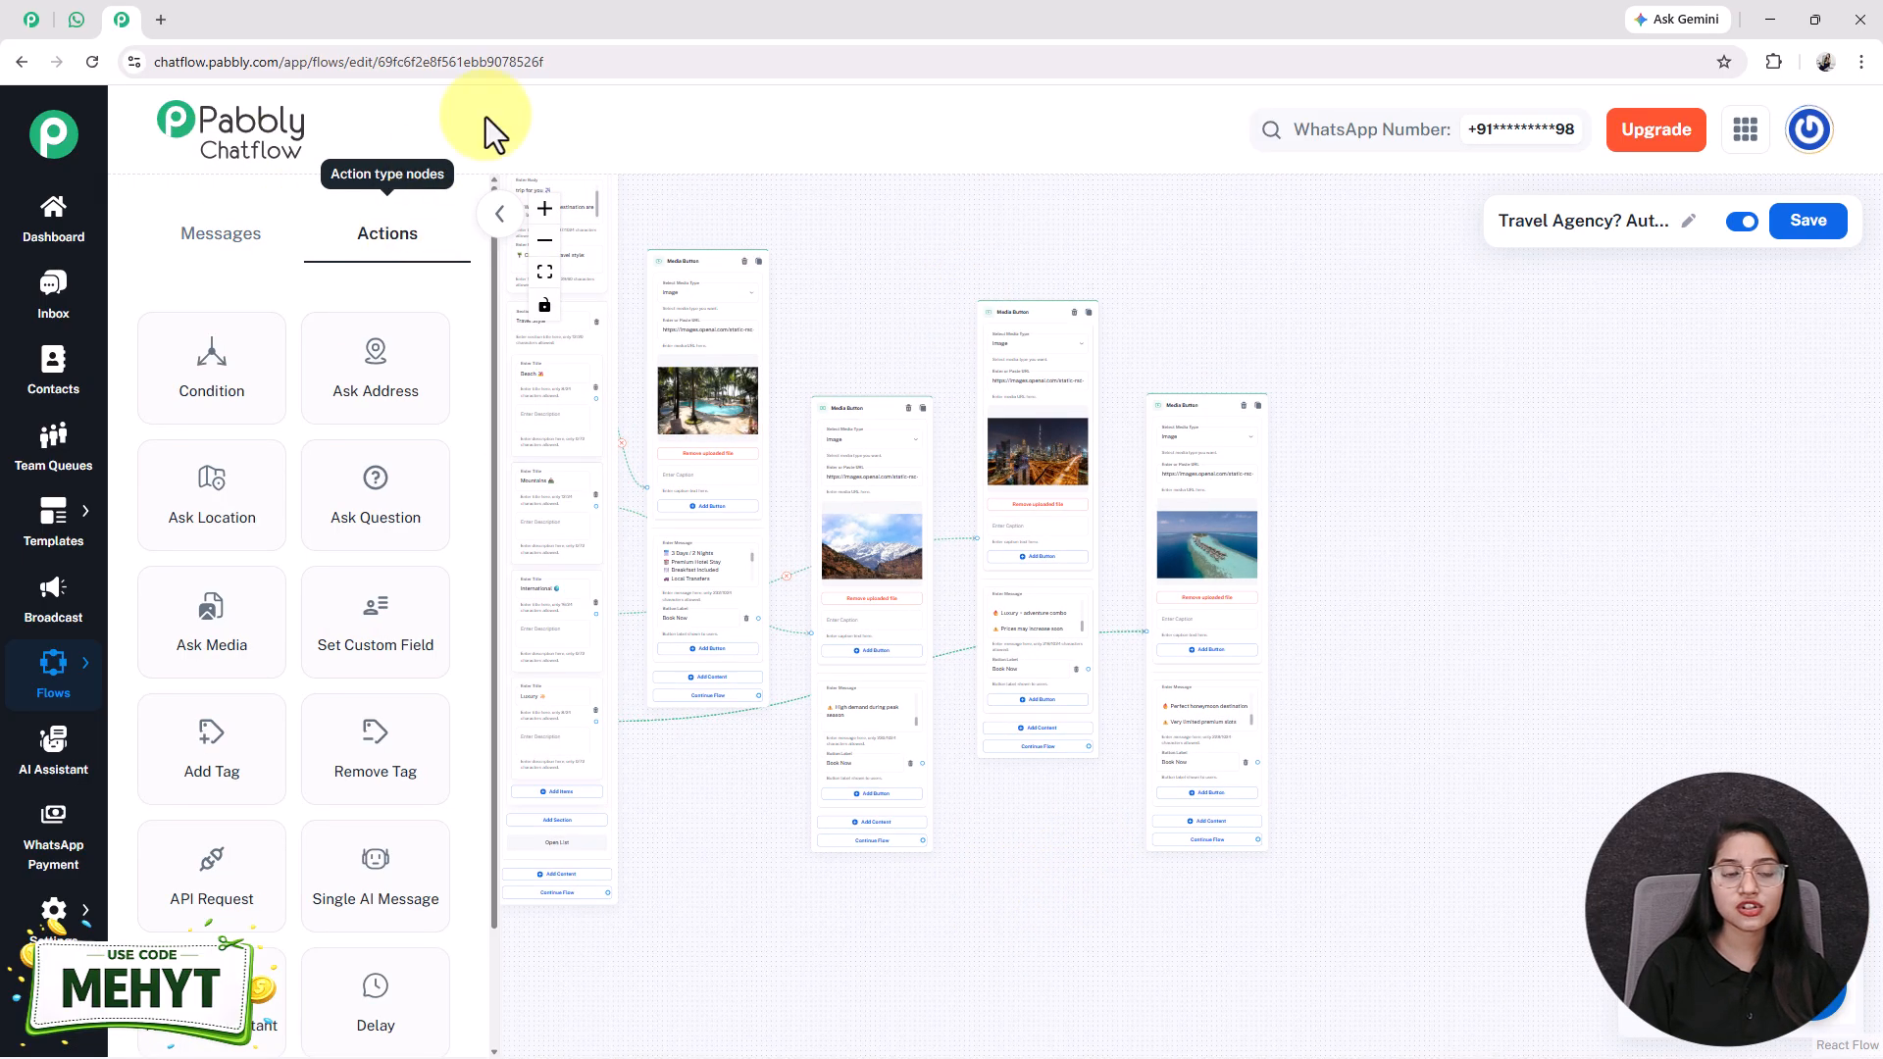
scroll(363, 642, "down", 1)
left_click_drag(375, 555, 1456, 522)
left_click_drag(1182, 408, 1084, 598)
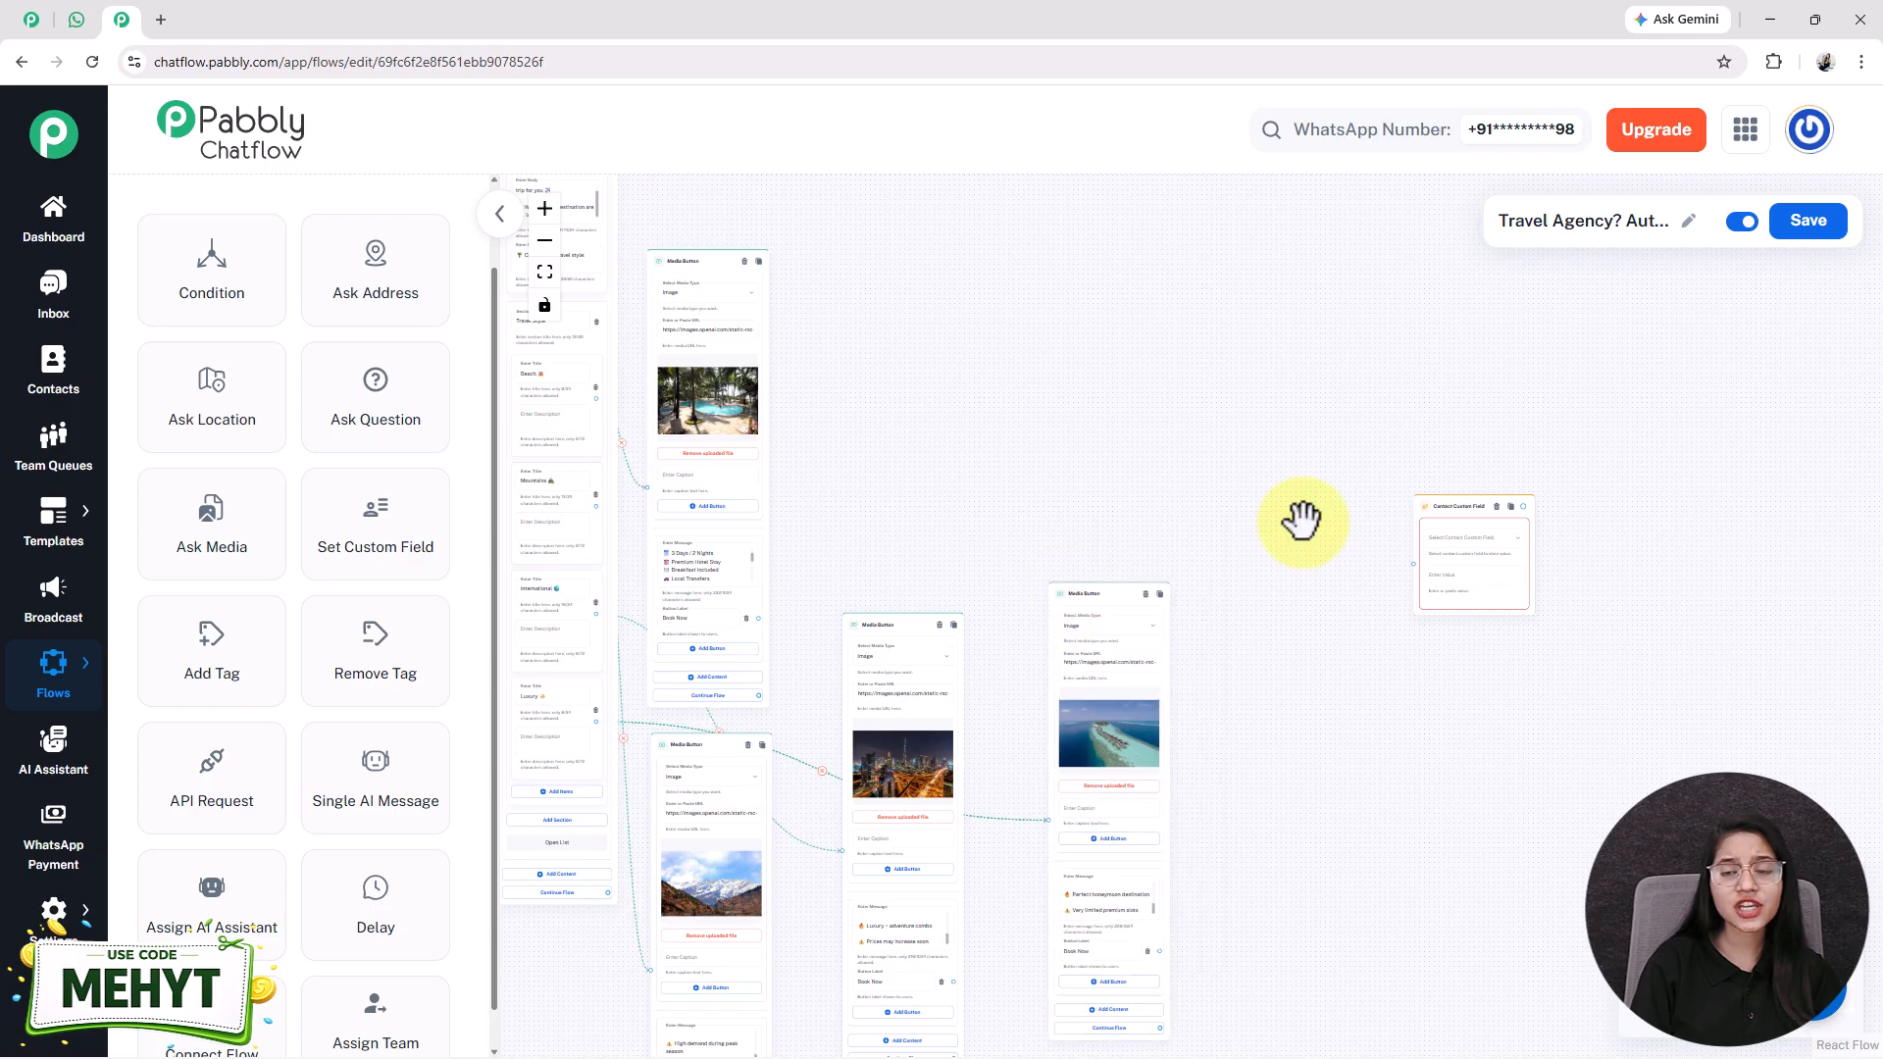
- Move the empty Contact Custom Field block next to the beach package's Media Button block
left_click_drag(1438, 488, 840, 433)
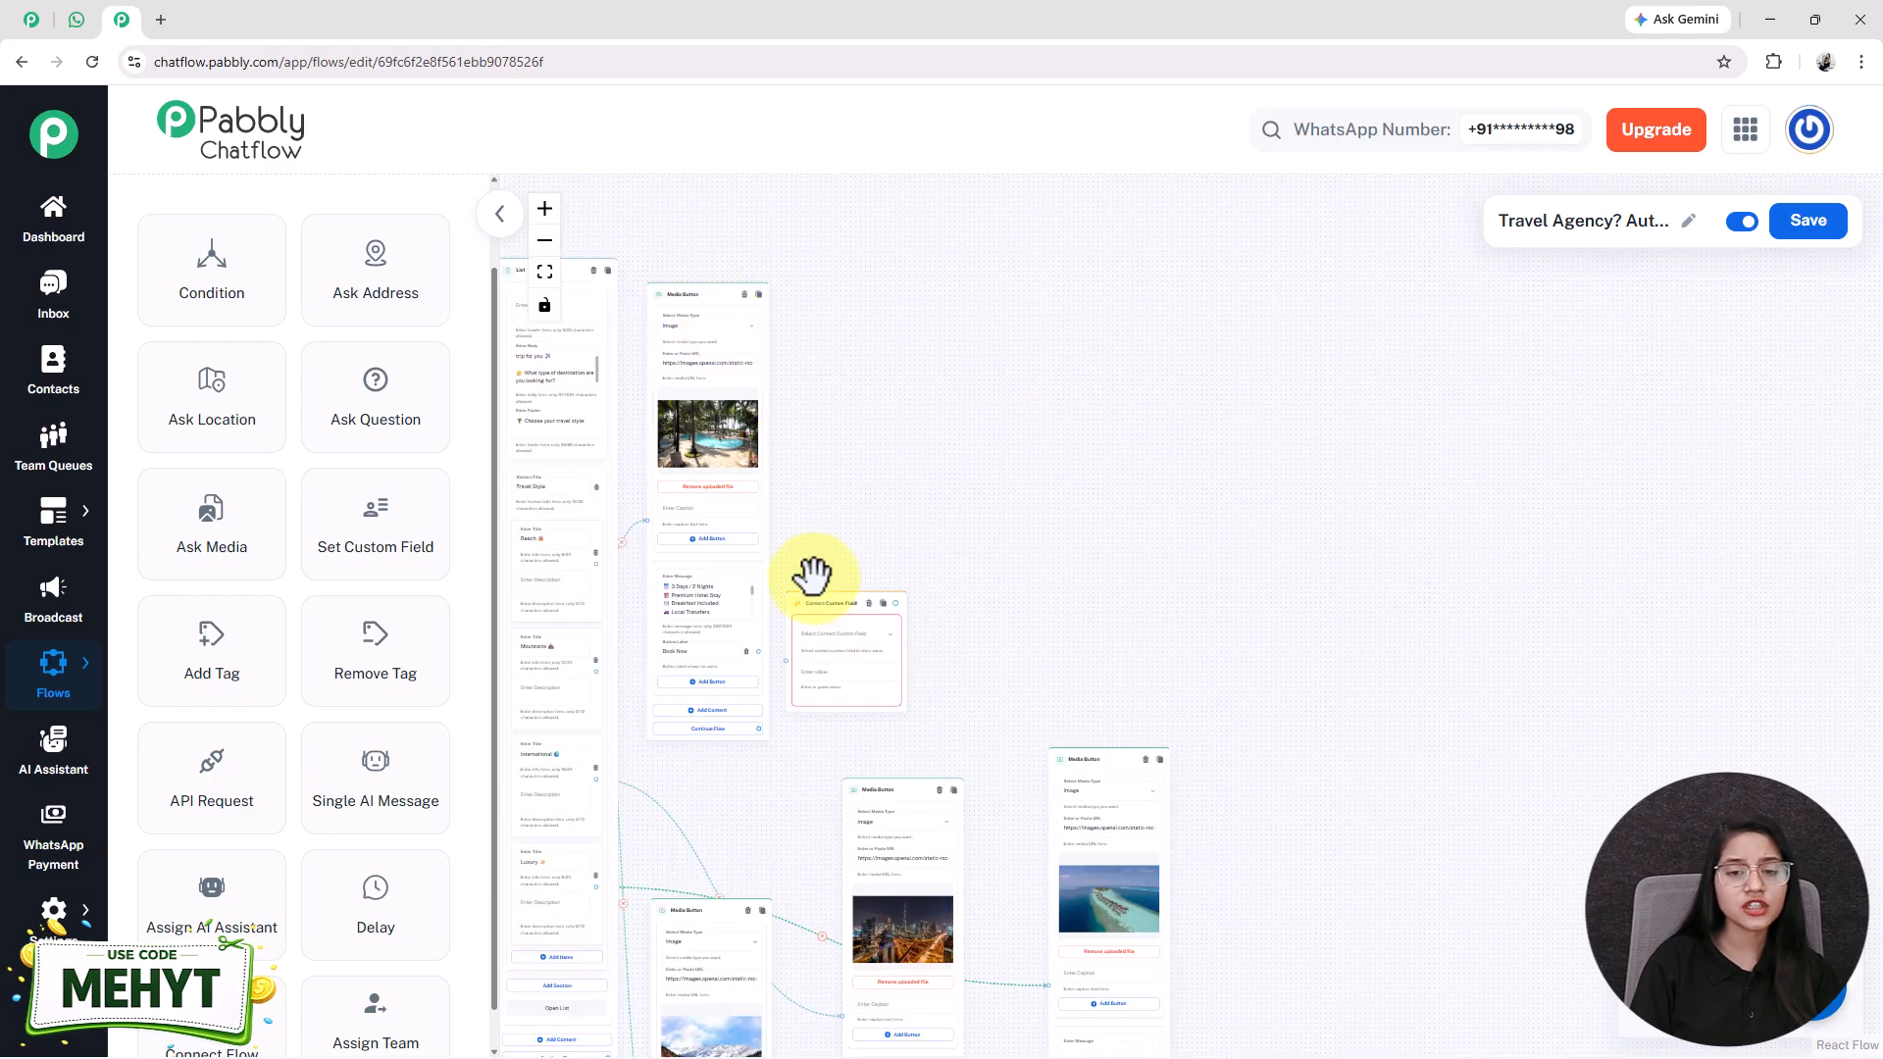
left_click_drag(816, 593, 814, 569)
scroll(762, 605, "up", 7)
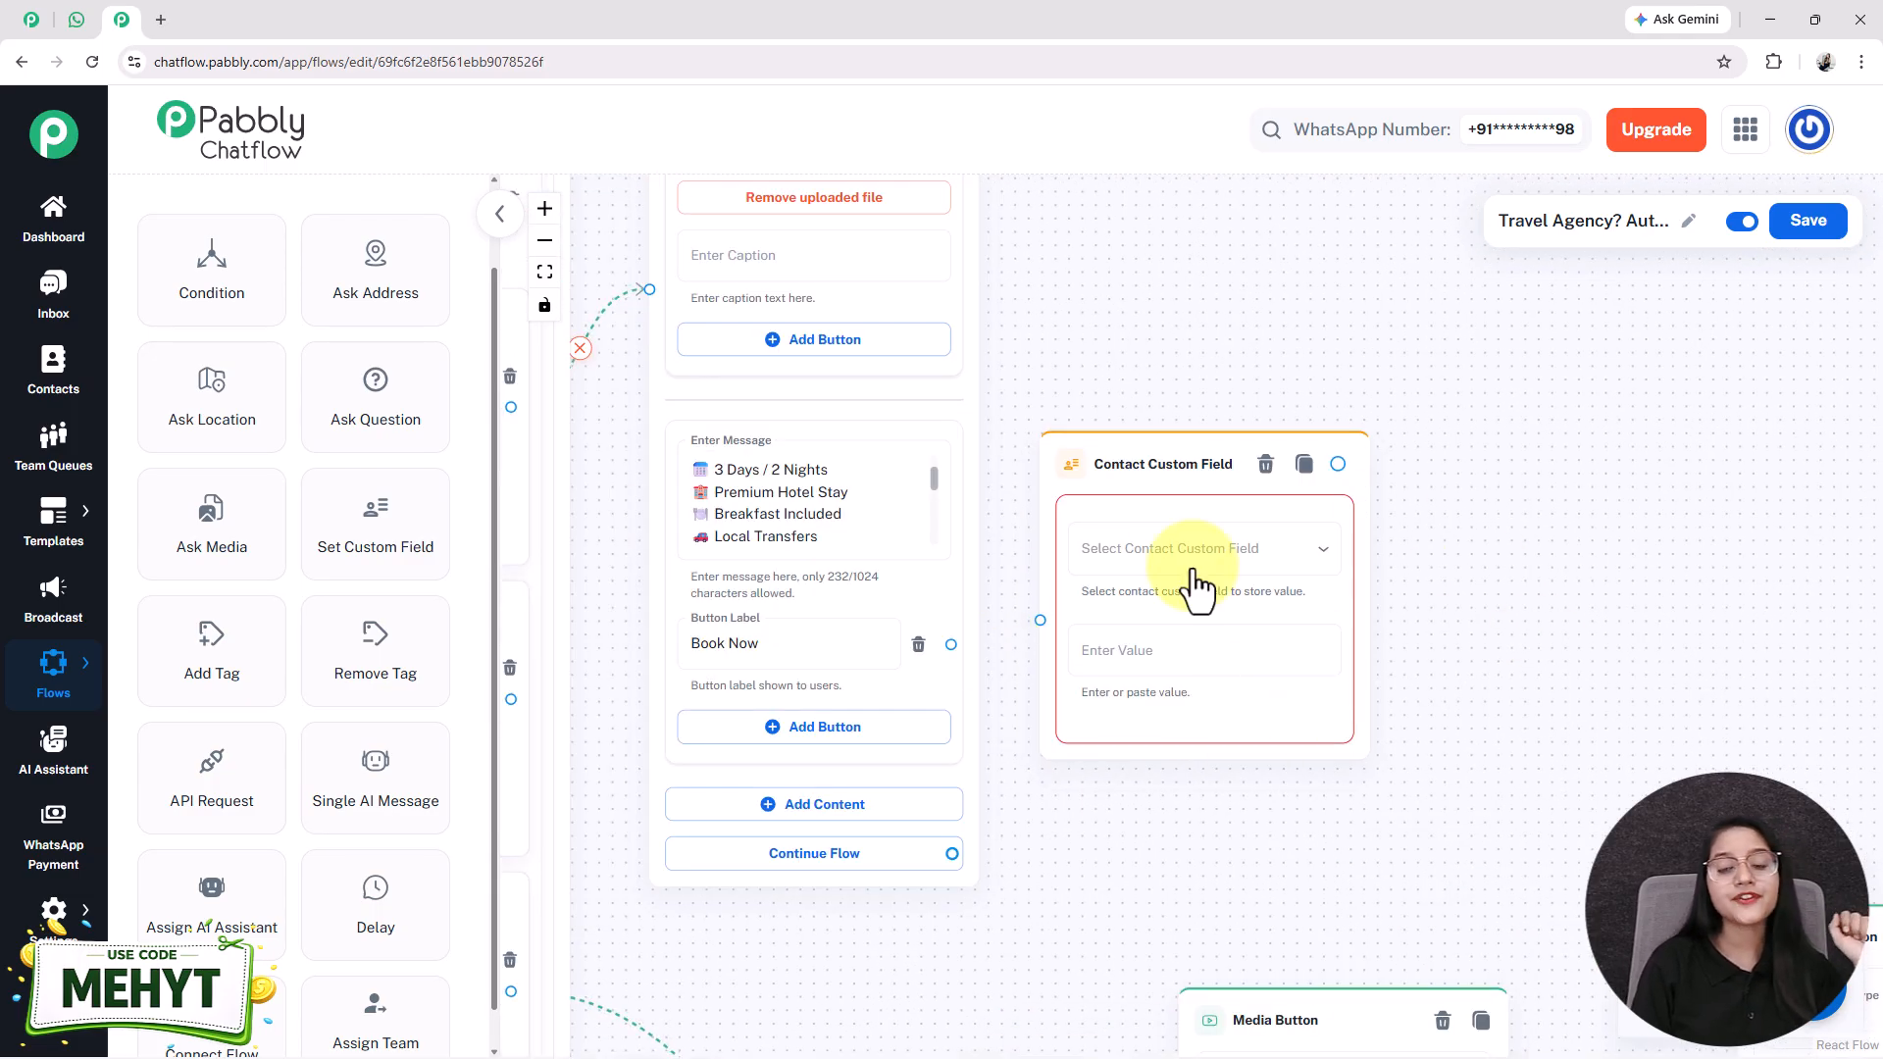
- Set the Contact Custom Field block to store "🏖 Goa Beach Escape" in the DestinationType field
left_click(1157, 541)
scroll(1135, 746, "down", 3)
scroll(1130, 741, "down", 2)
left_click(1127, 603)
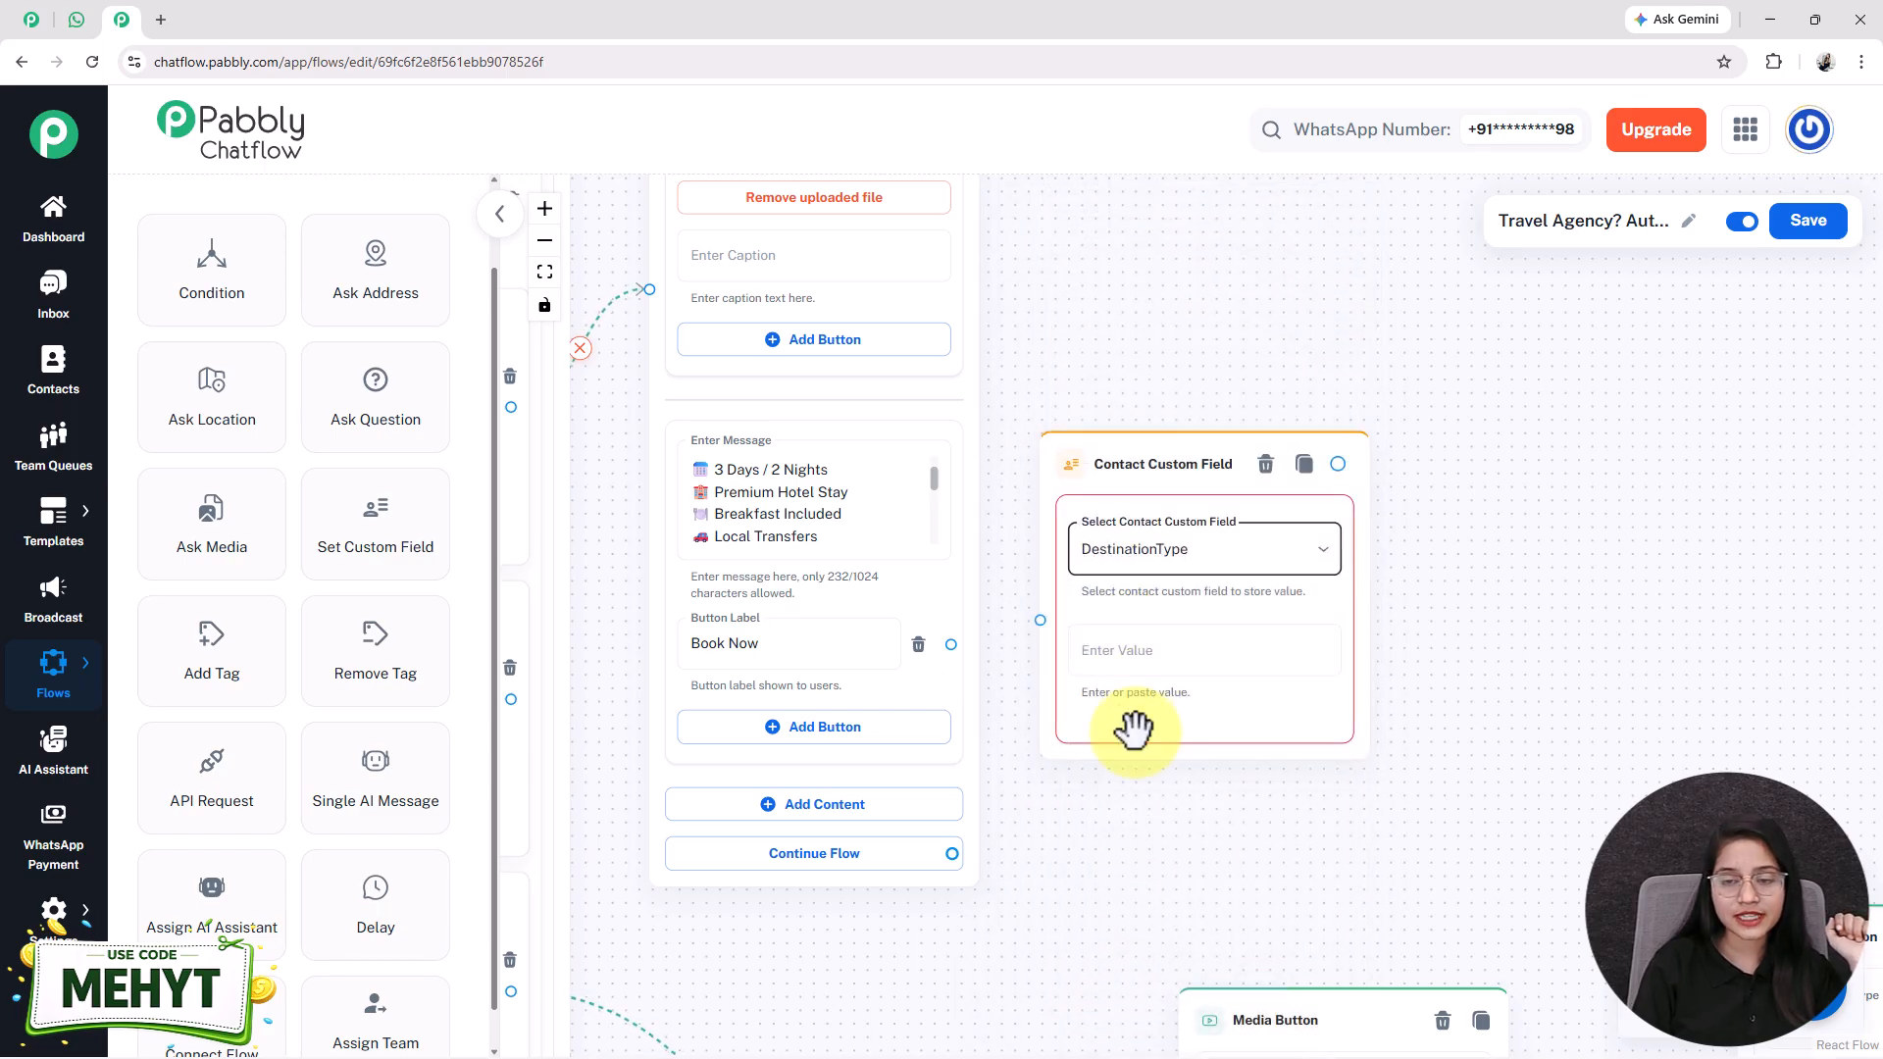
left_click(1182, 657)
type("🏖 Goa Beach Escape")
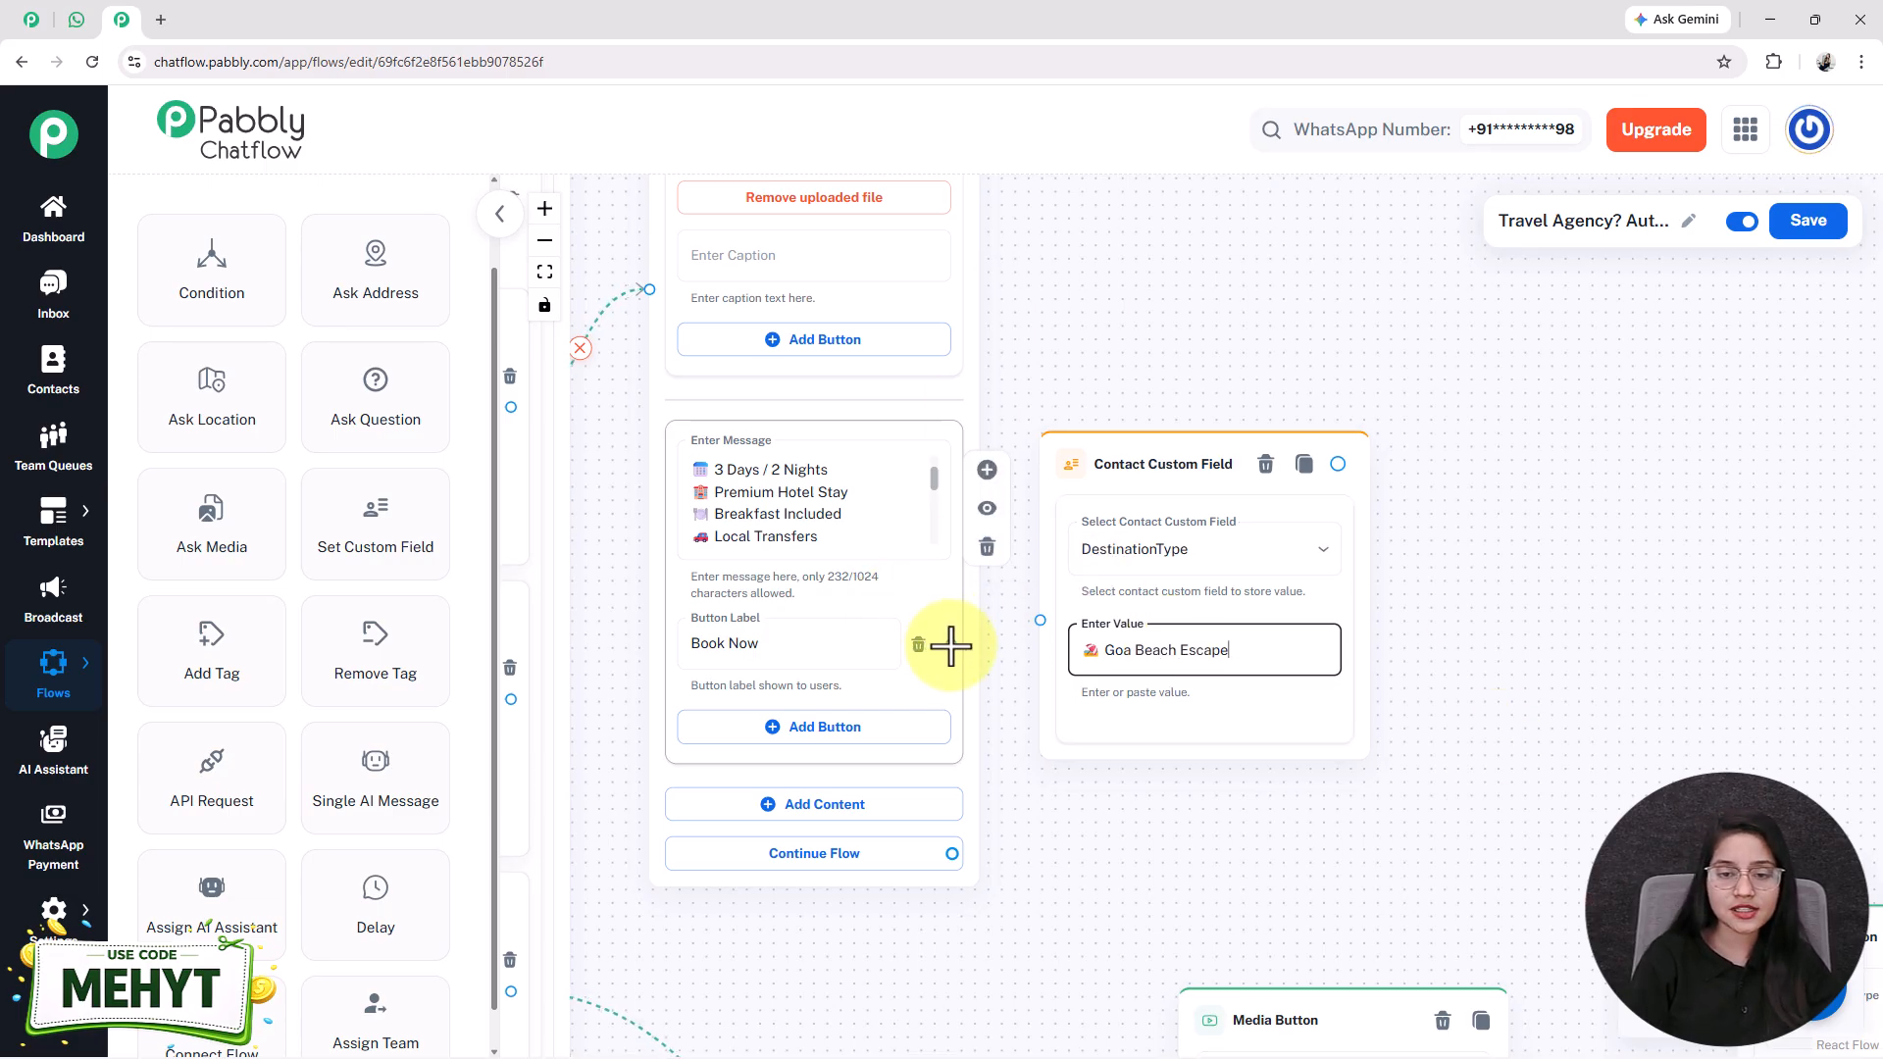
- Connect the beach package's Book Now button to the Goa Beach Escape Contact Custom Field block
left_click_drag(950, 645, 1037, 618)
scroll(1135, 657, "down", 3)
left_click_drag(1211, 819, 1099, 866)
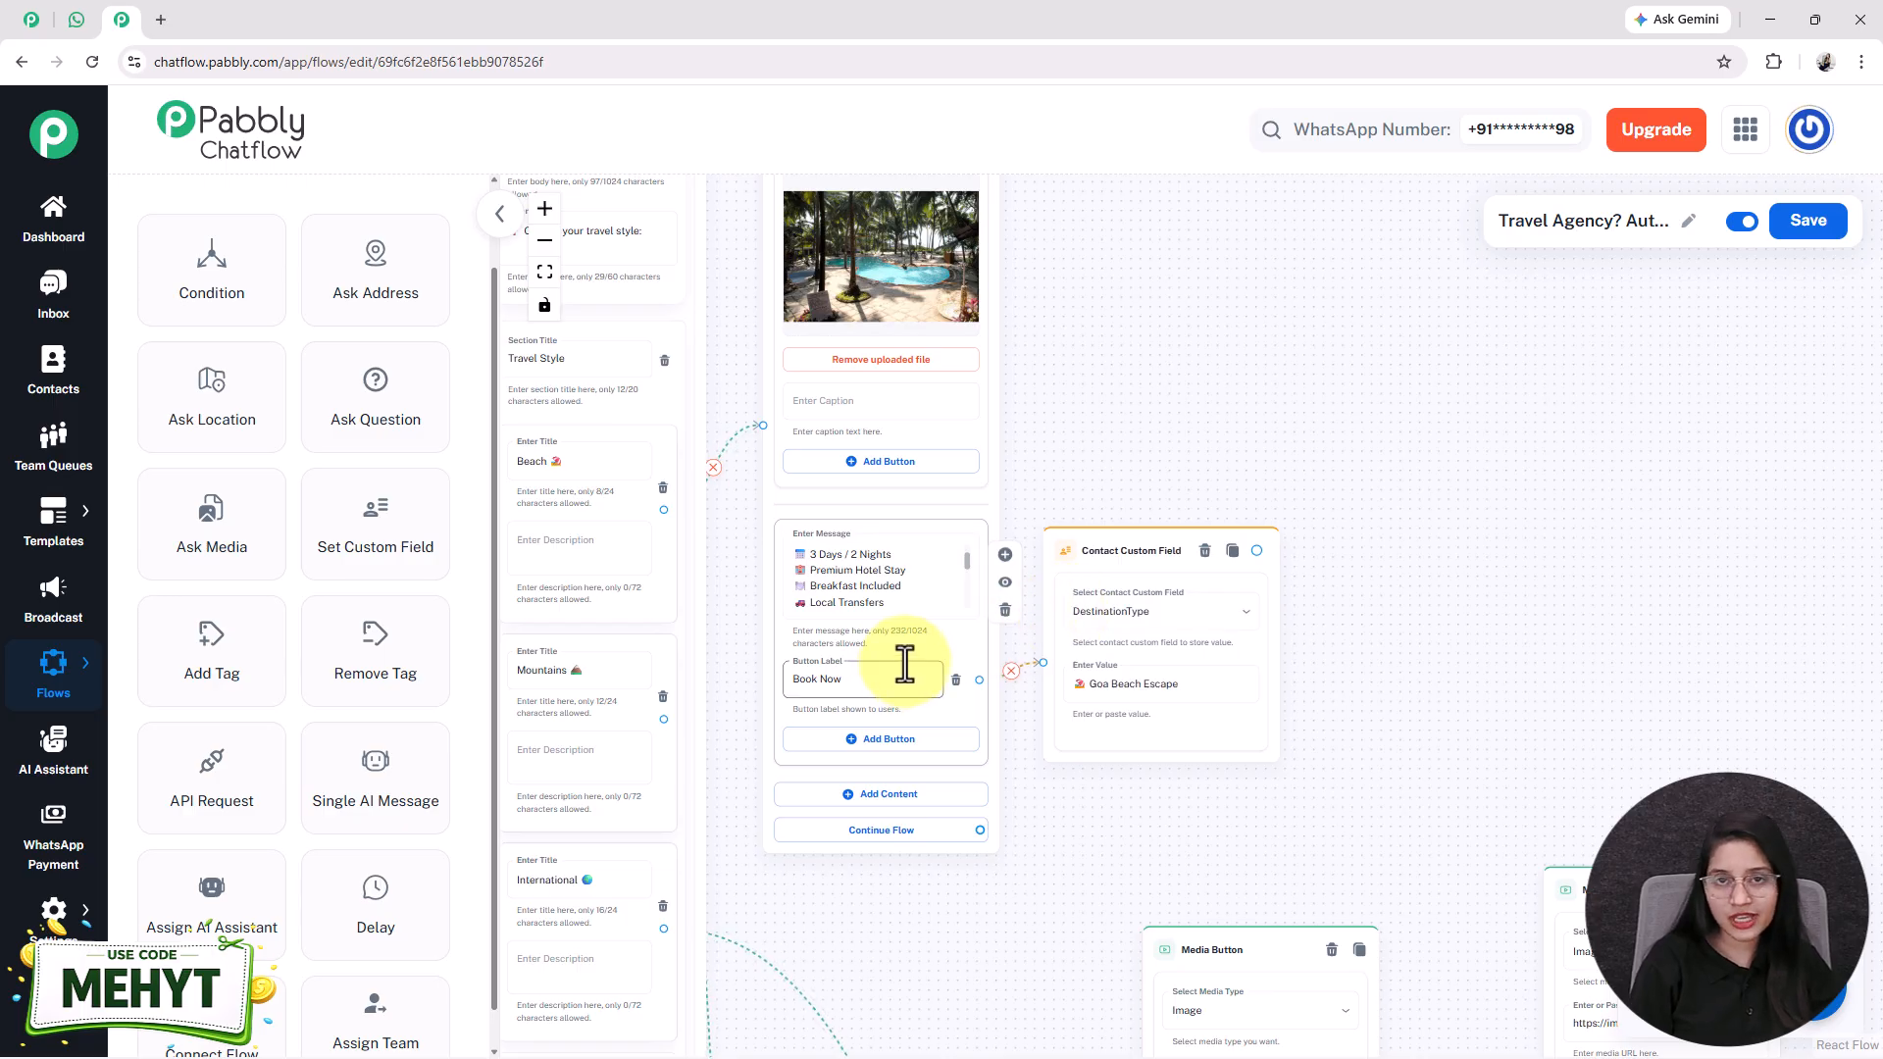
scroll(1093, 883, "down", 2)
left_click_drag(1092, 903, 703, 481)
left_click_drag(716, 584, 734, 445)
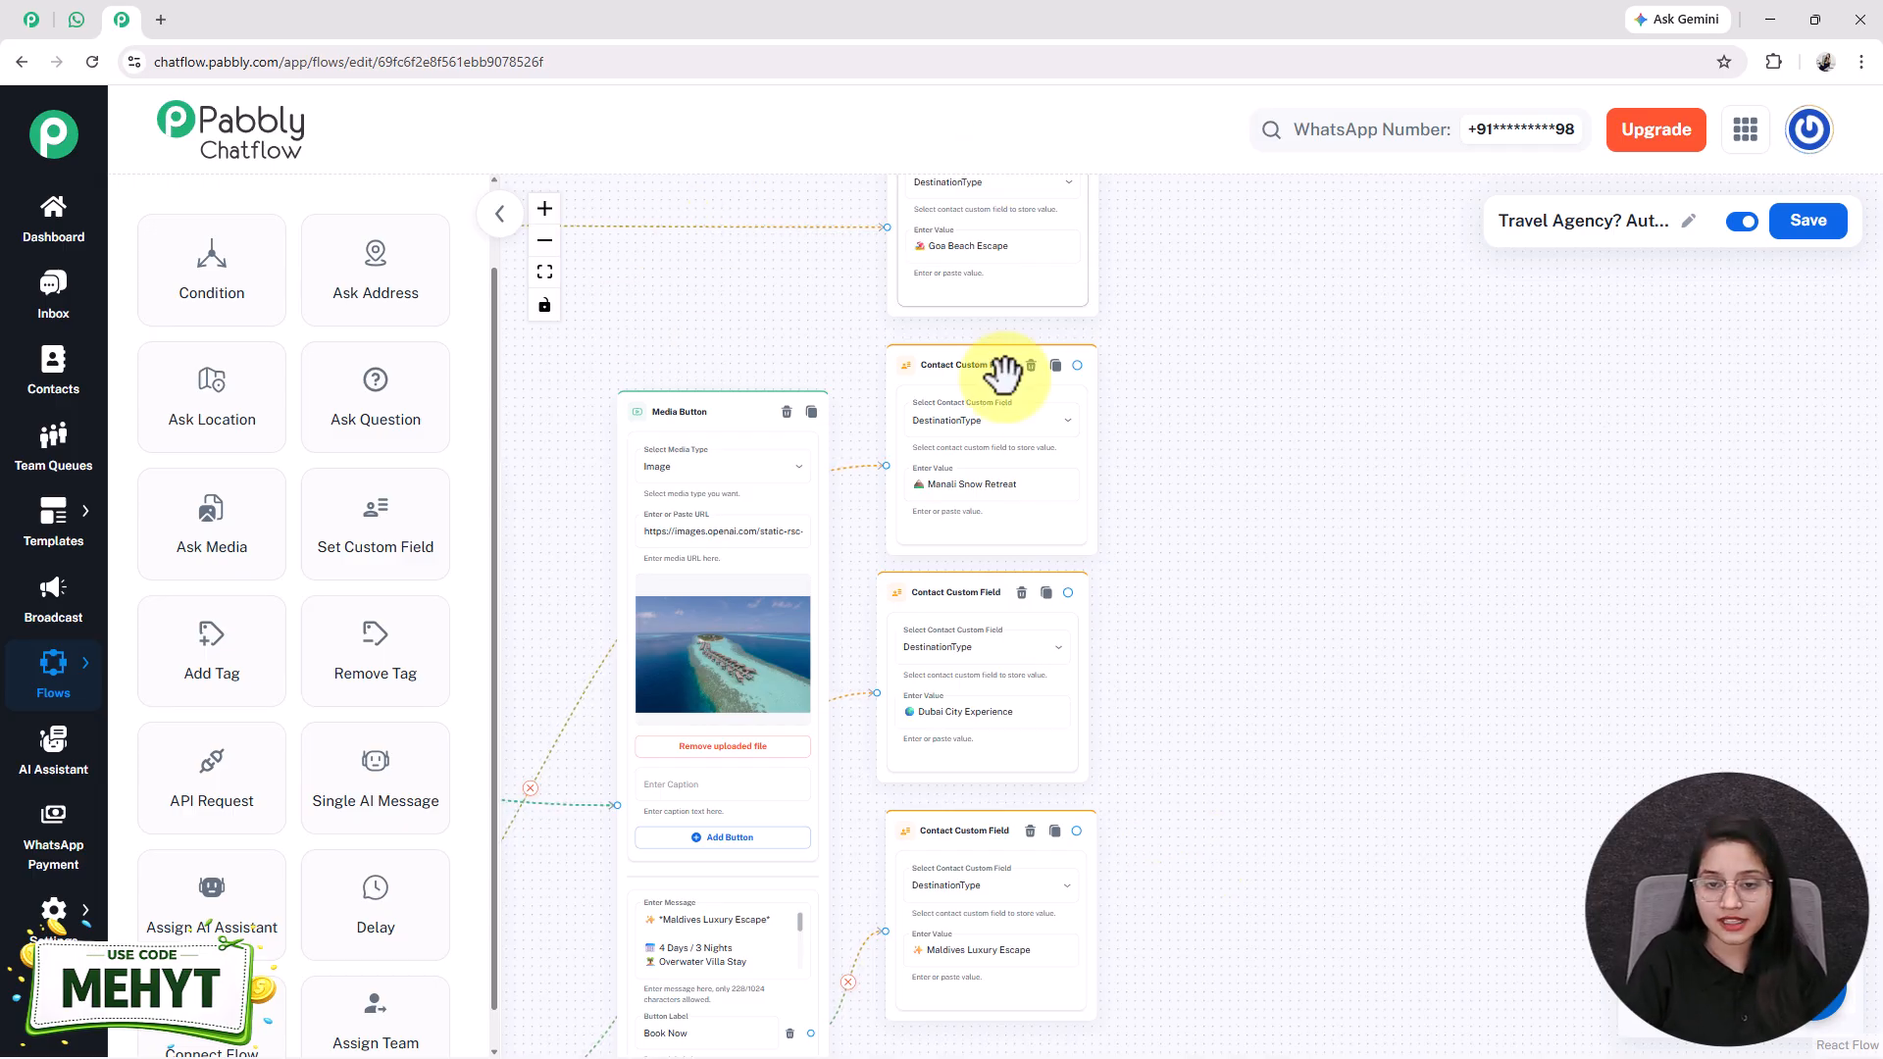
- Spread out the Dubai and Maldives package blocks, and place the Dubai and Manali Contact Custom Field blocks nearer to their packages
scroll(1181, 811, "up", 2)
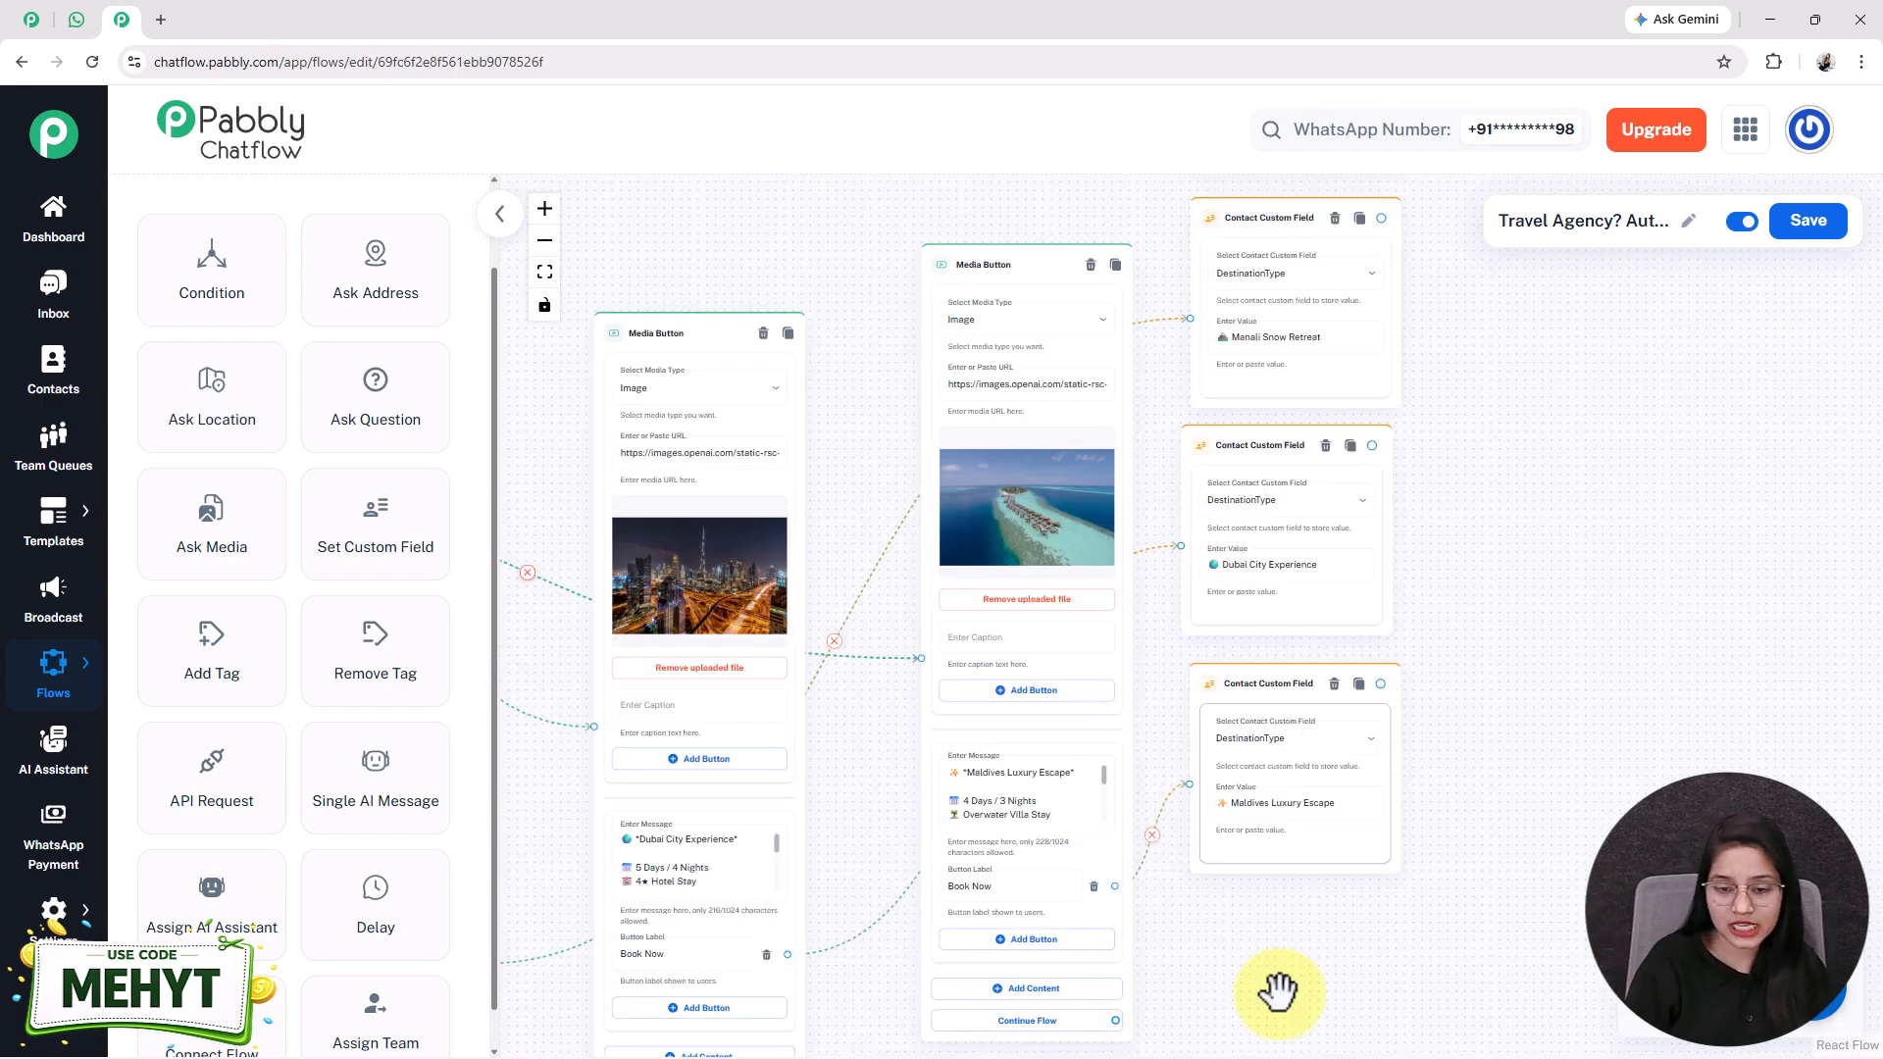
scroll(1135, 841, "down", 3)
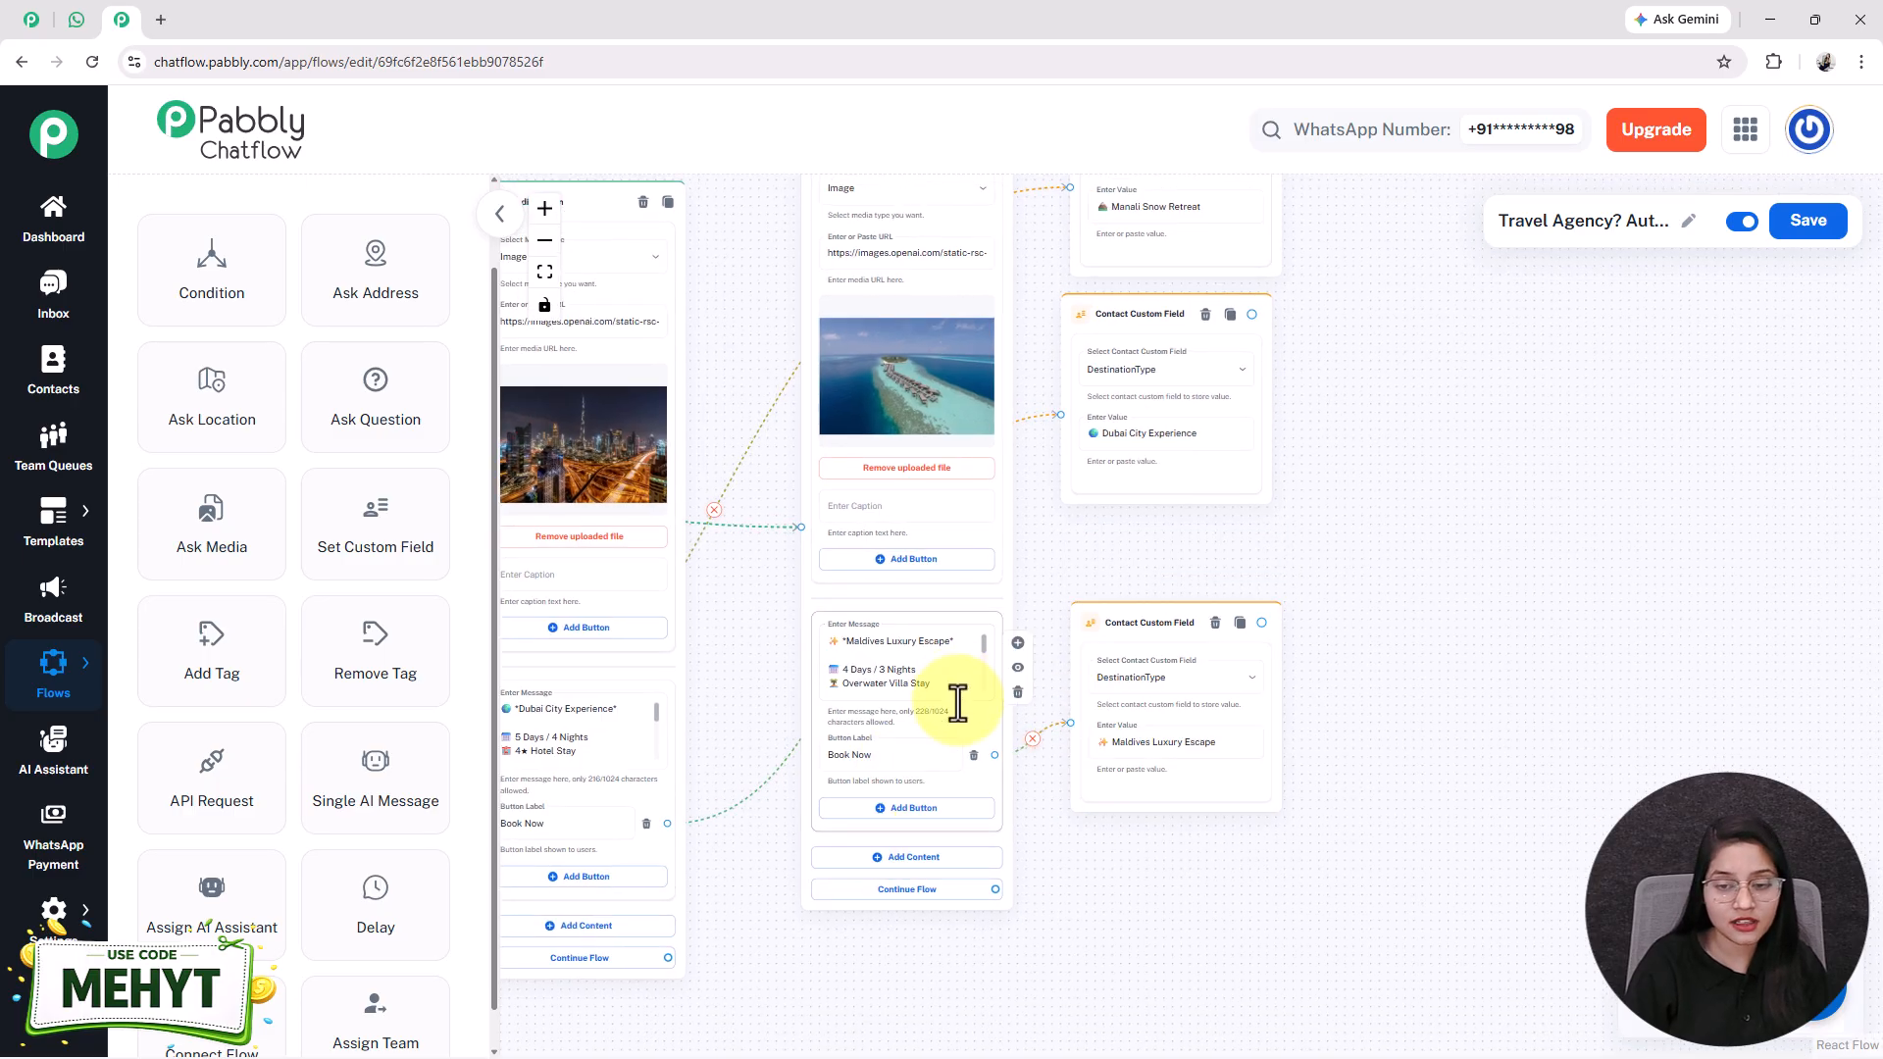
left_click_drag(984, 559, 980, 769)
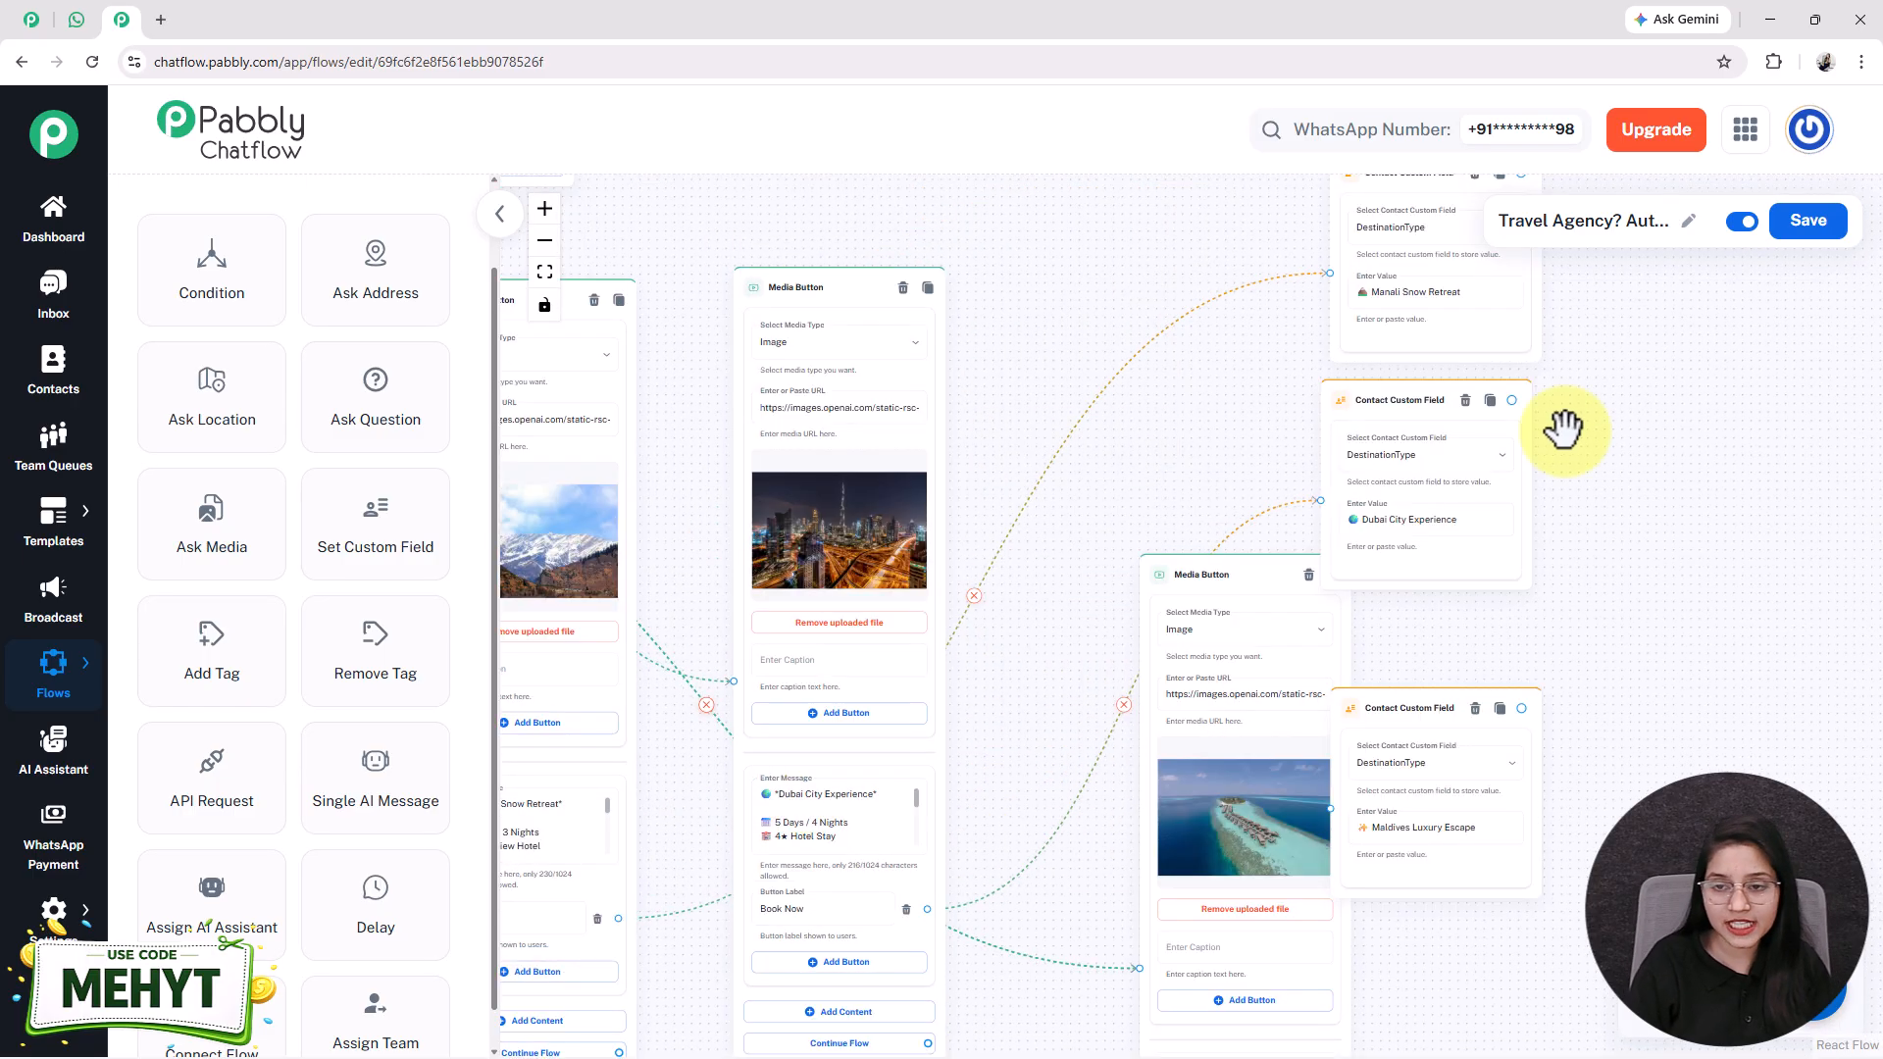
left_click_drag(1383, 400, 1080, 332)
left_click_drag(1080, 333, 1160, 809)
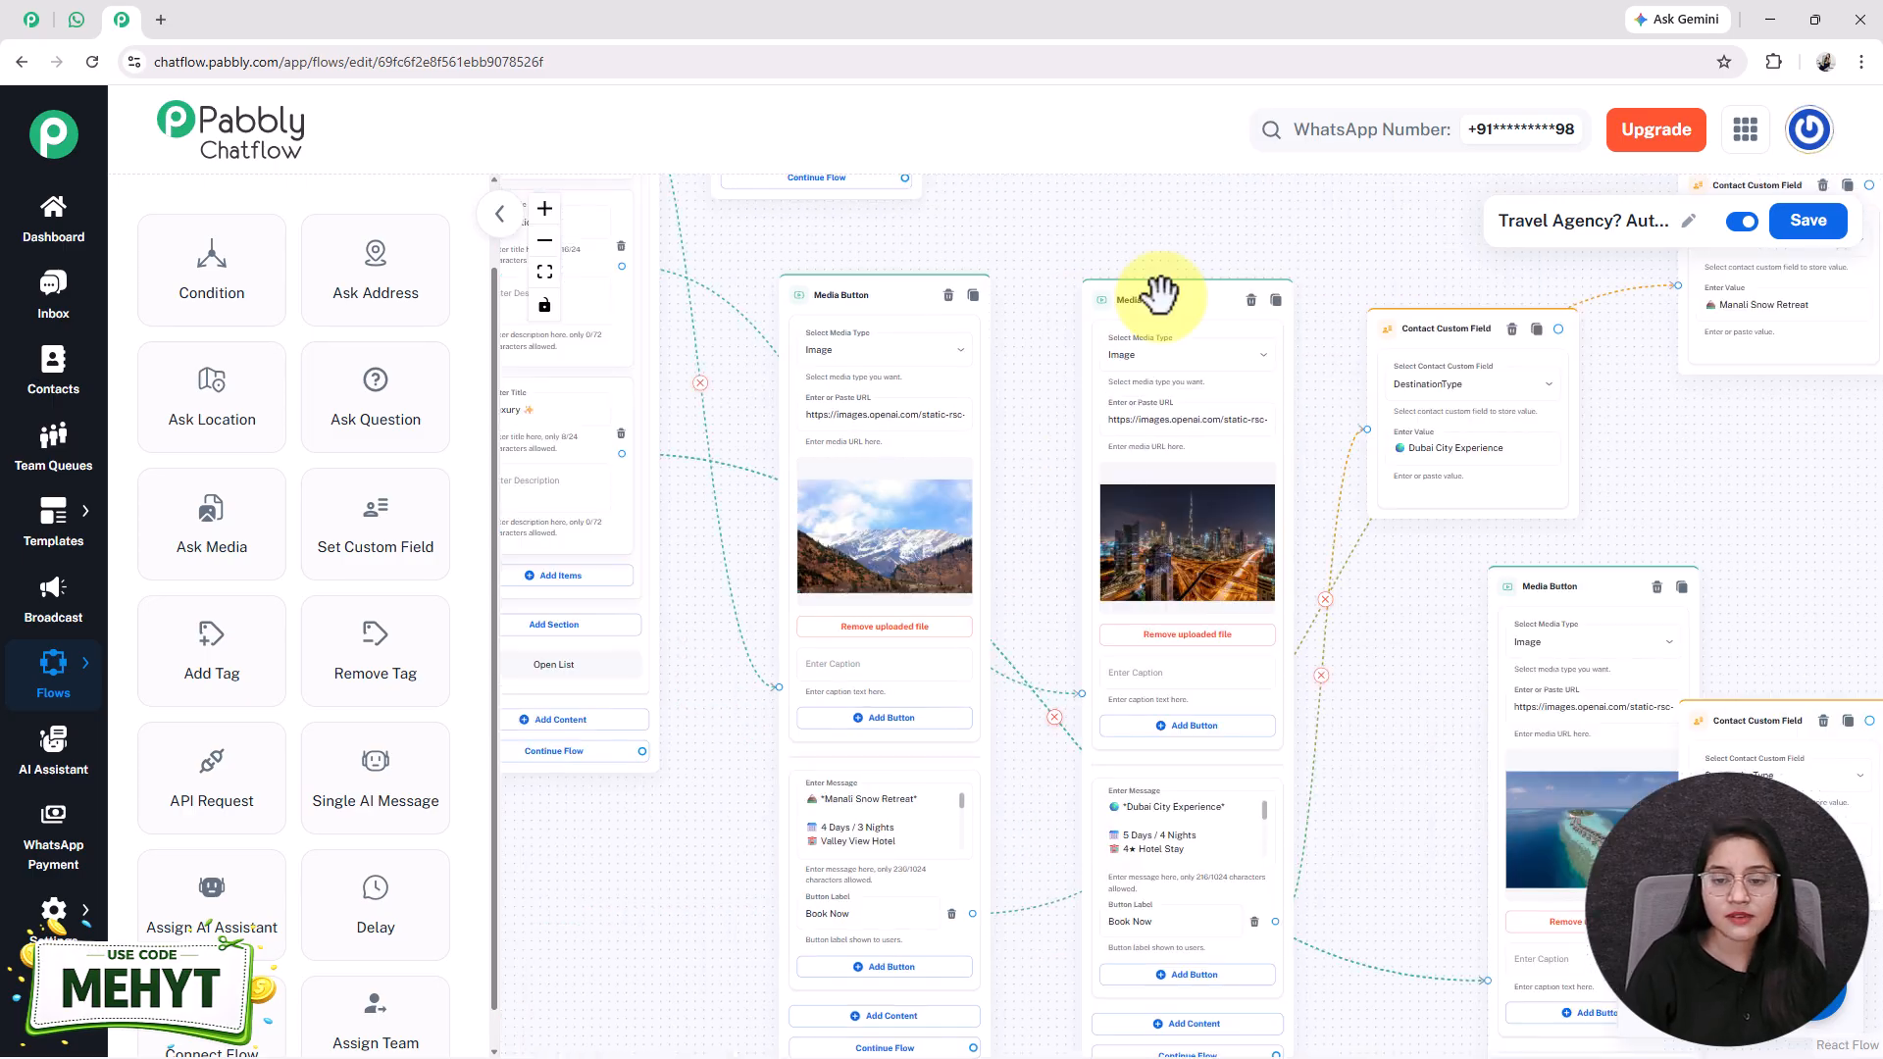
left_click_drag(1745, 350, 1500, 413)
left_click_drag(1258, 515, 1129, 686)
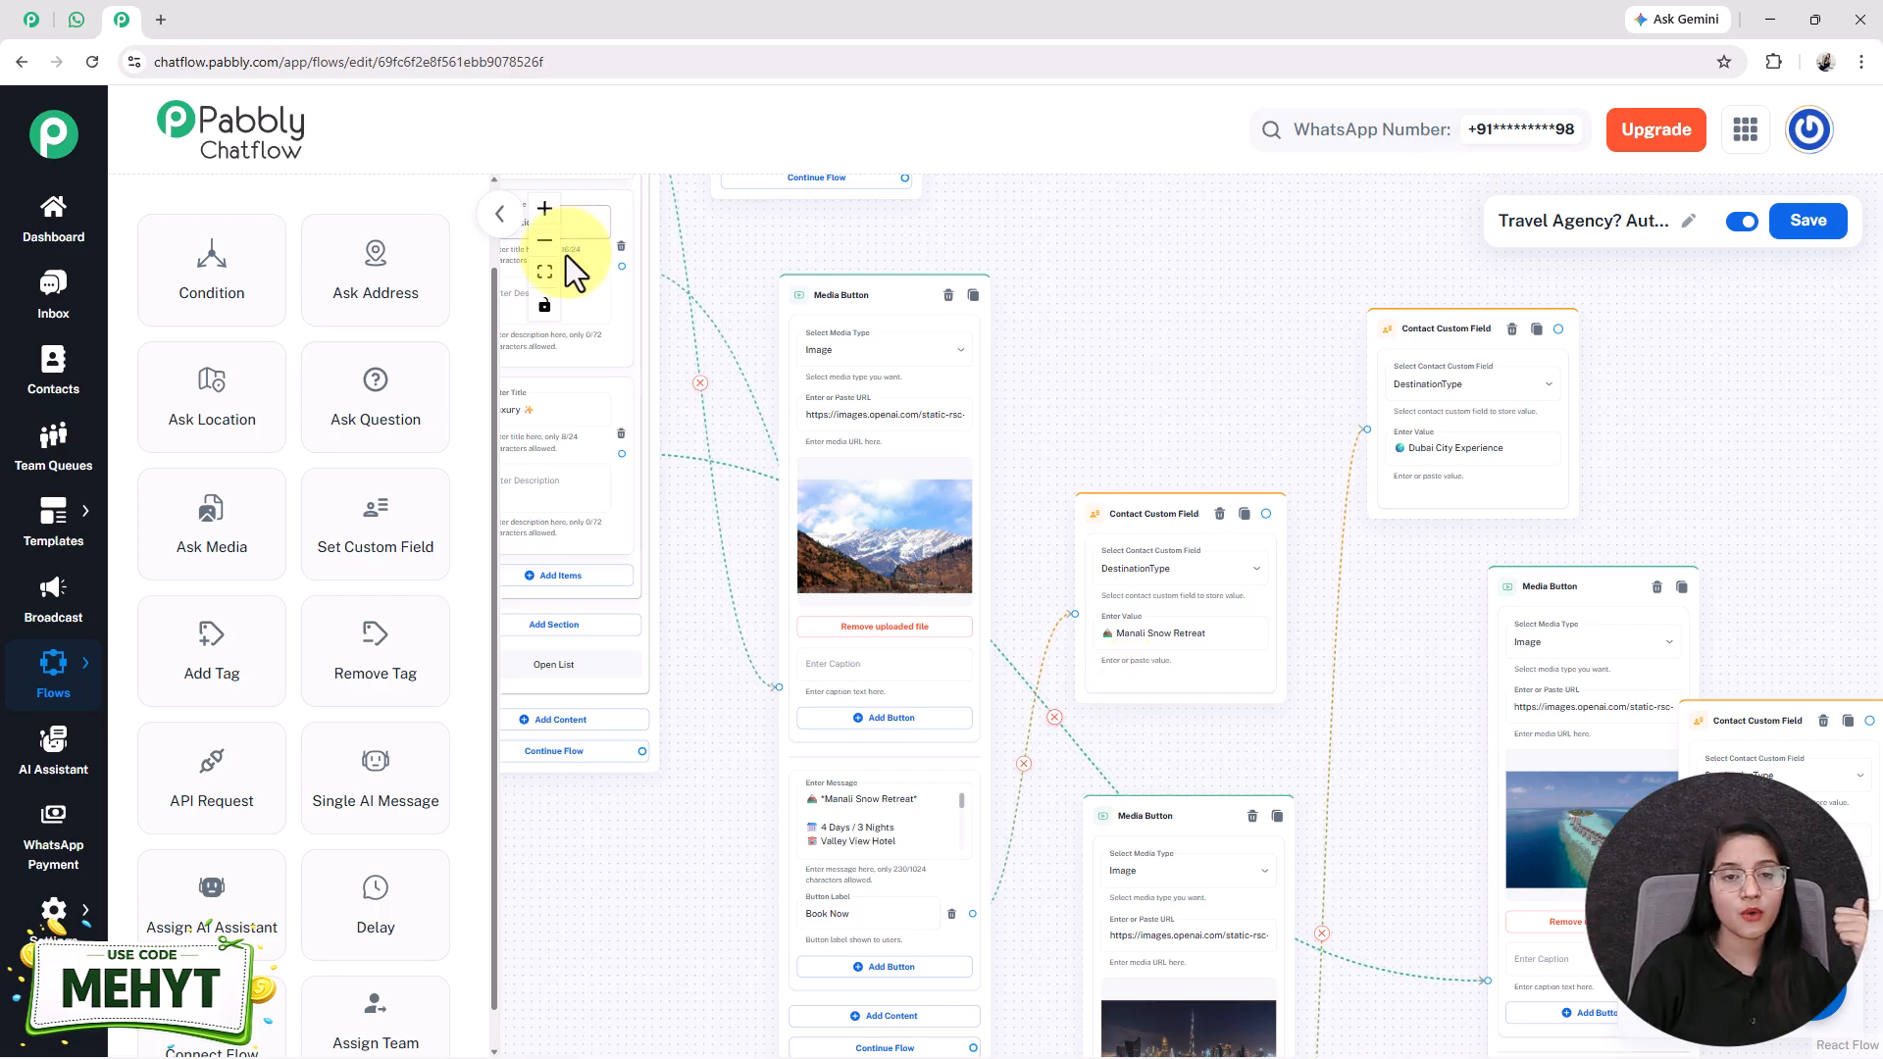
- Add an Ask Question block beyond the Contact Custom Field blocks, and delete the extra empty Contact Custom Field block dropped on the canvas
left_click(545, 280)
left_click_drag(1408, 622, 1033, 577)
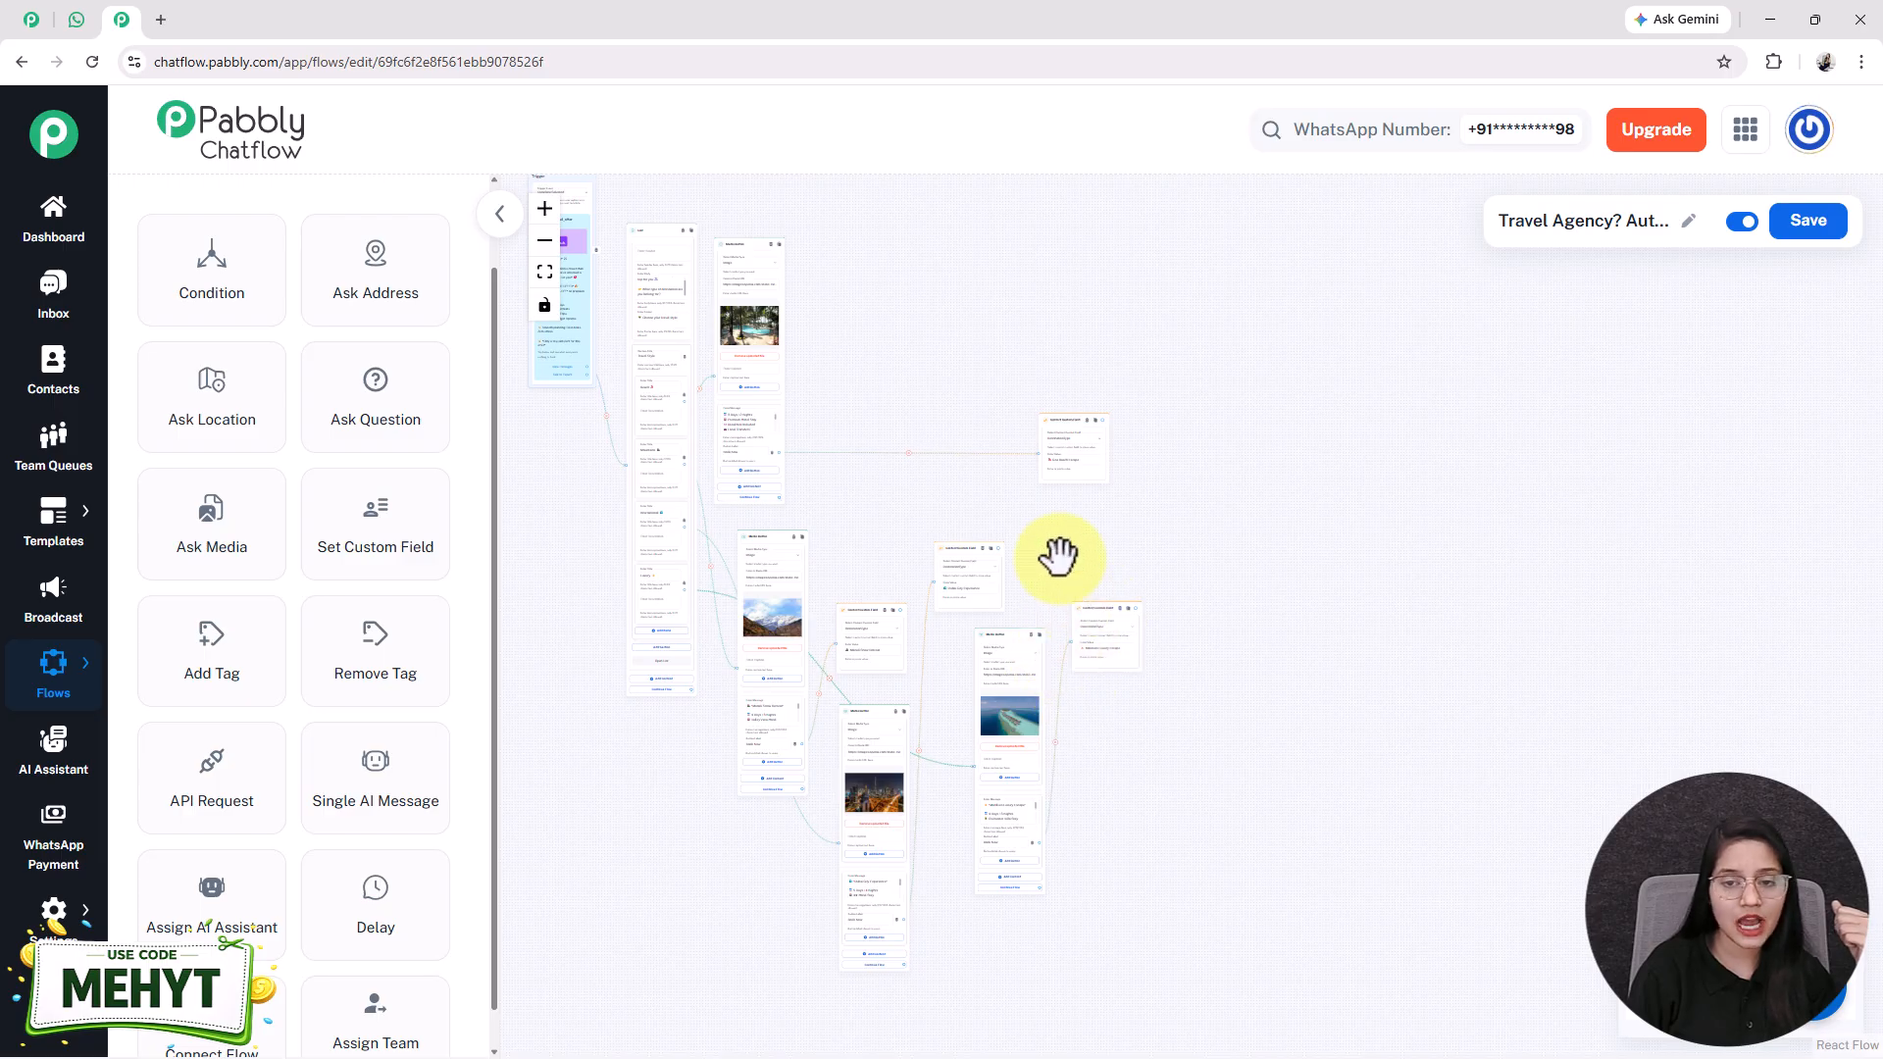
scroll(1061, 557, "up", 3)
left_click_drag(771, 744, 785, 726)
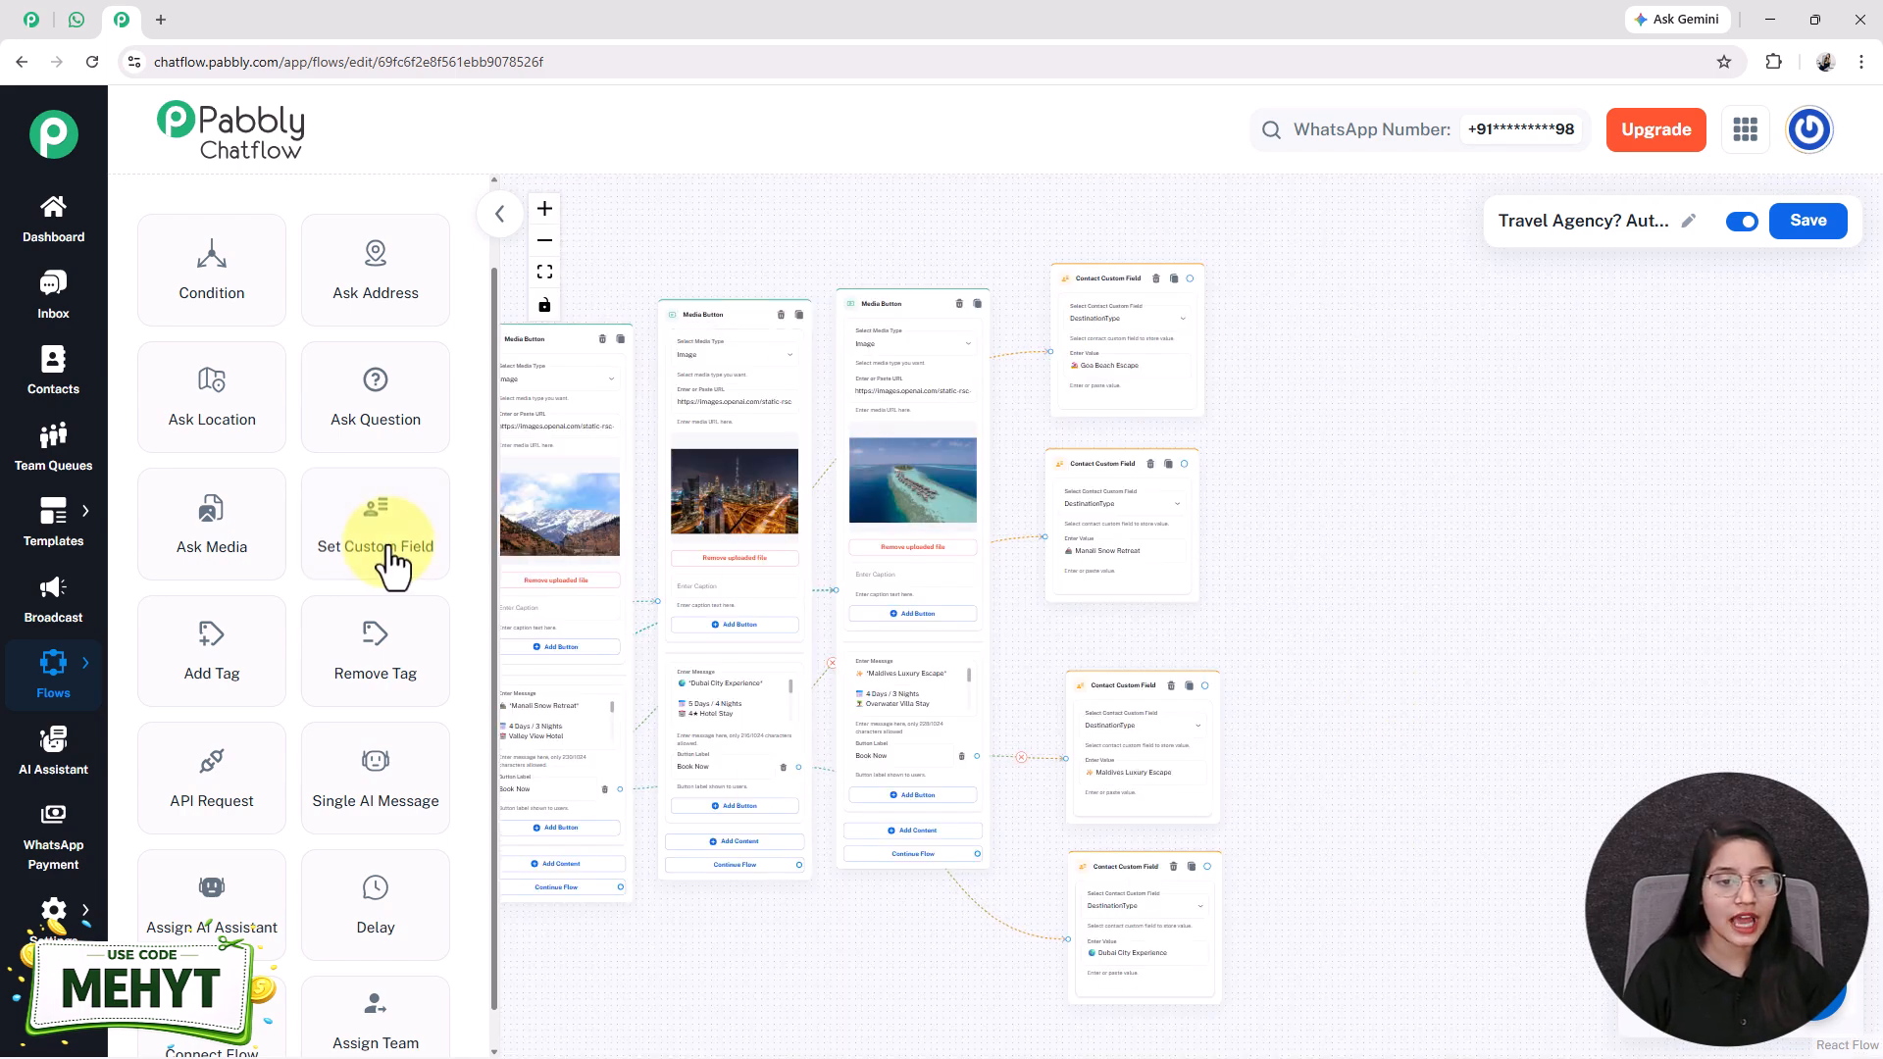
left_click_drag(390, 425, 1020, 589)
left_click_drag(1340, 508, 1363, 486)
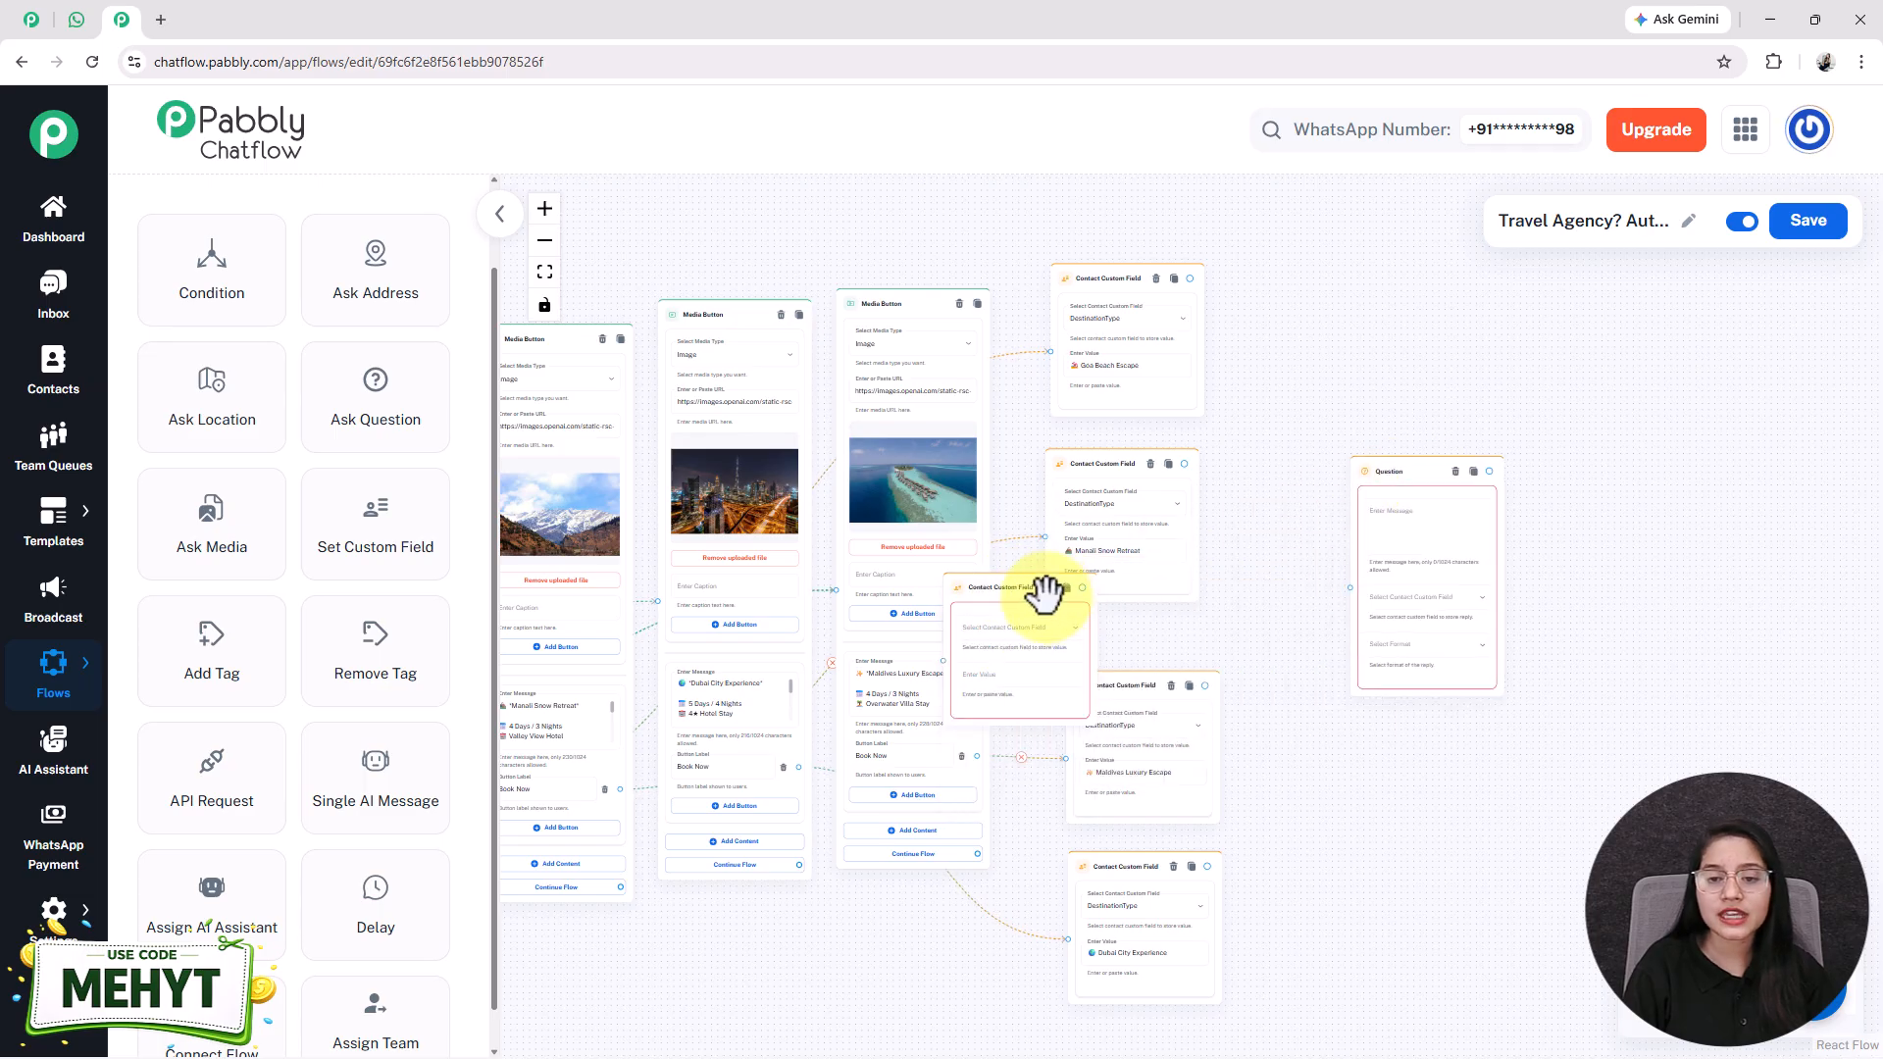
left_click(1049, 590)
left_click_drag(1315, 589, 912, 578)
- Paste the trip-planning message beginning "*$DestinationType Selected!* Great choice" and asking about the travel plans into the Question block
scroll(975, 564, "up", 3)
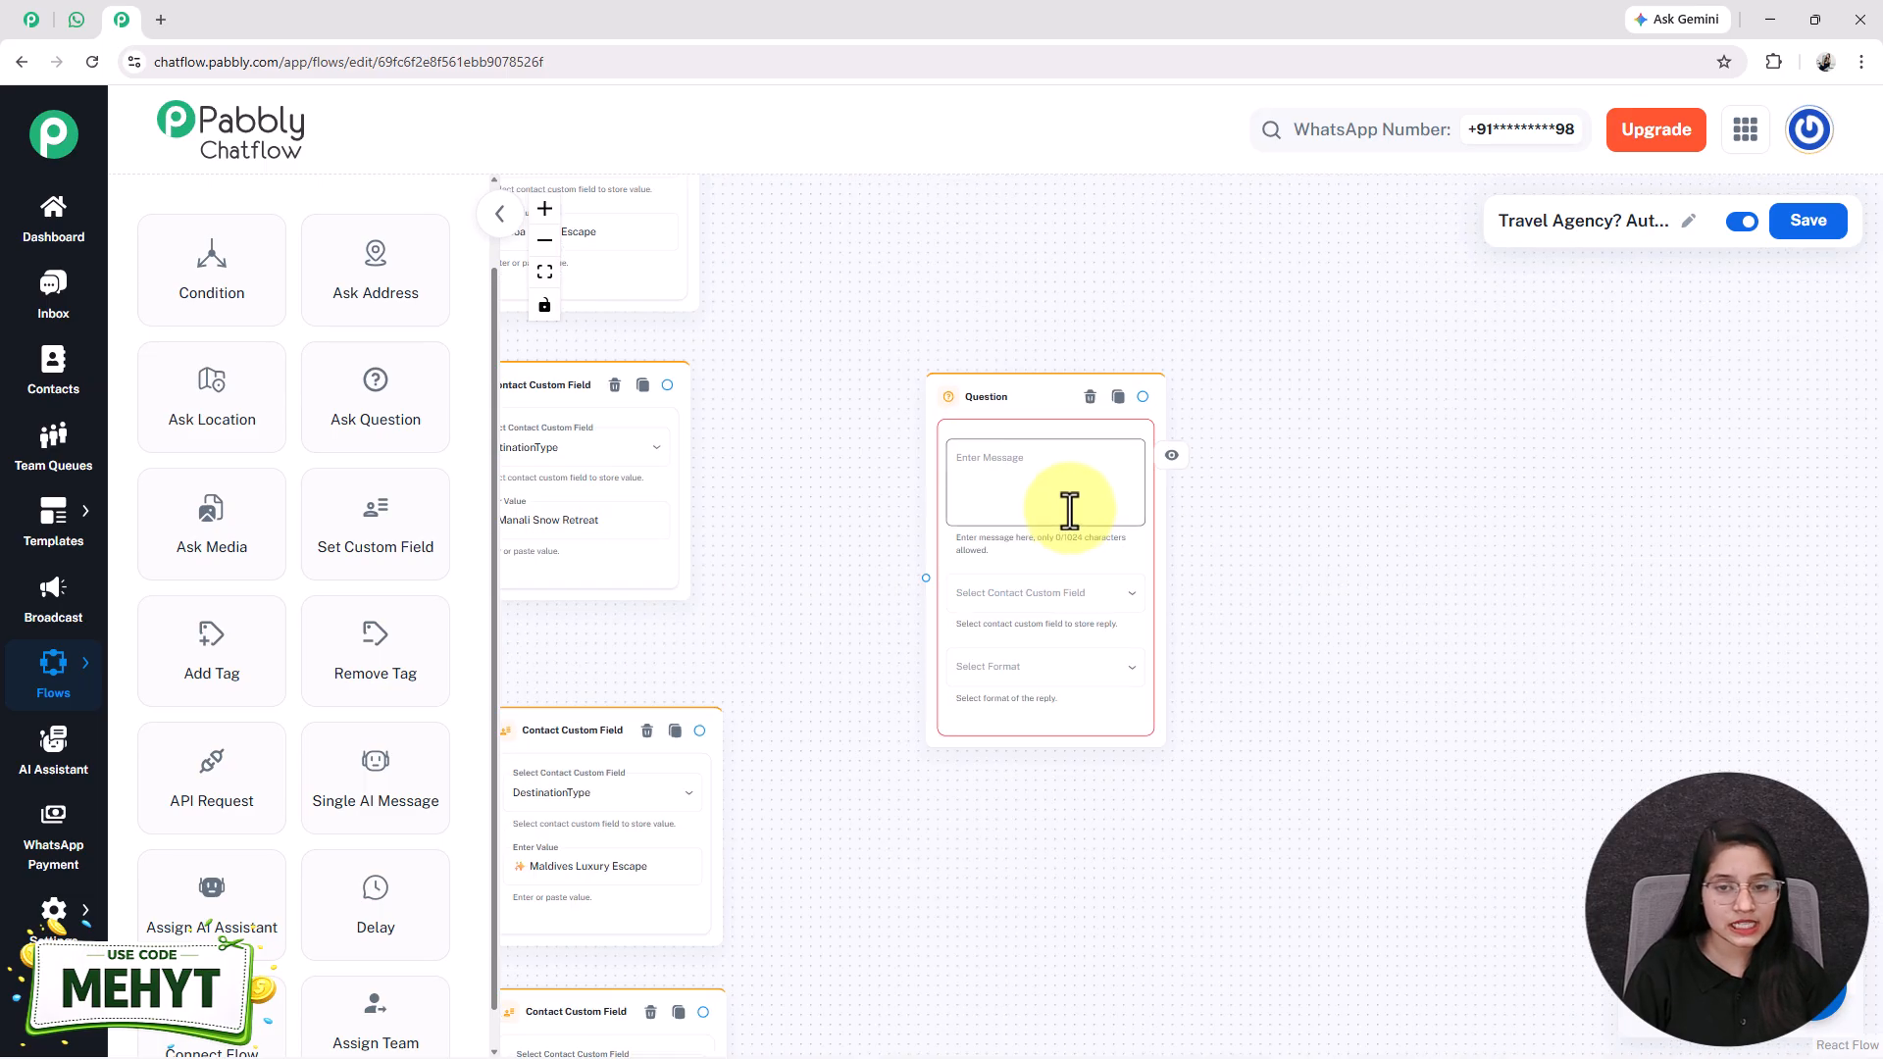
scroll(1069, 508, "up", 2)
left_click(1069, 496)
key("ctrl+v")
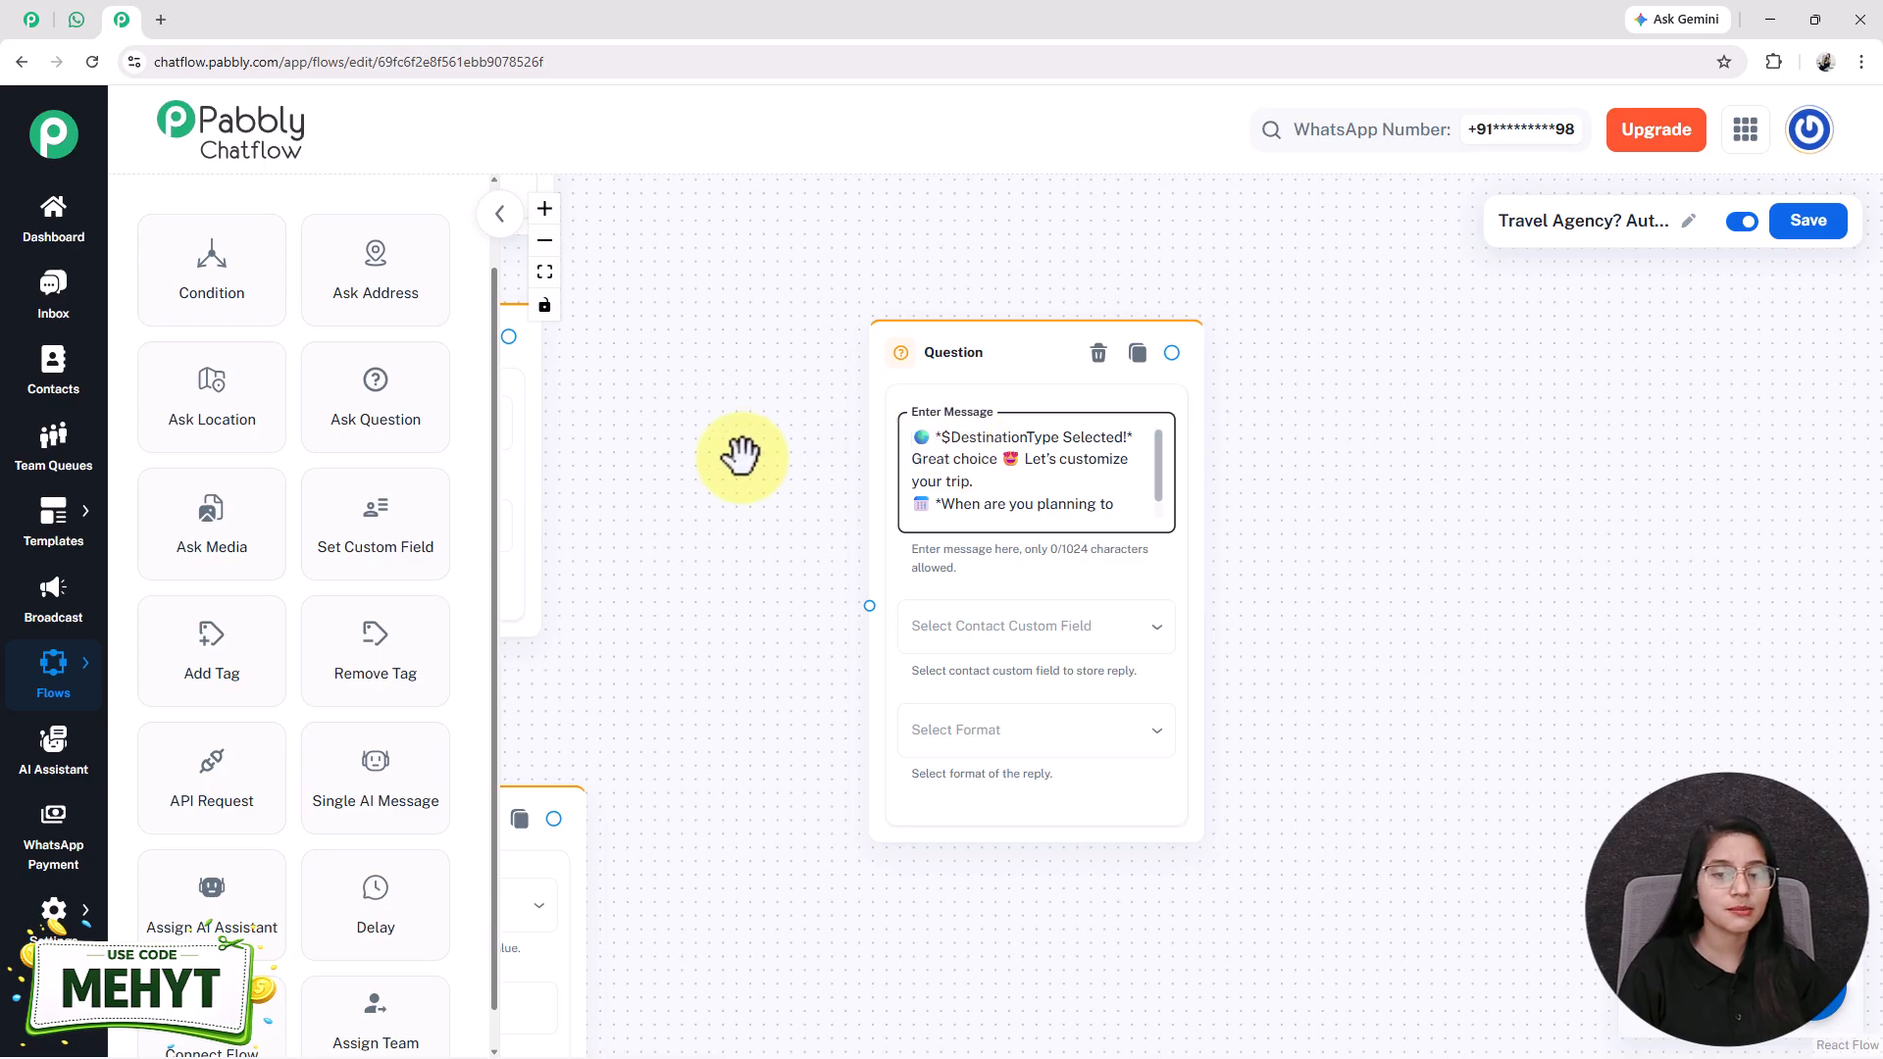
left_click_drag(740, 454, 896, 454)
scroll(895, 452, "down", 3)
scroll(896, 461, "down", 1)
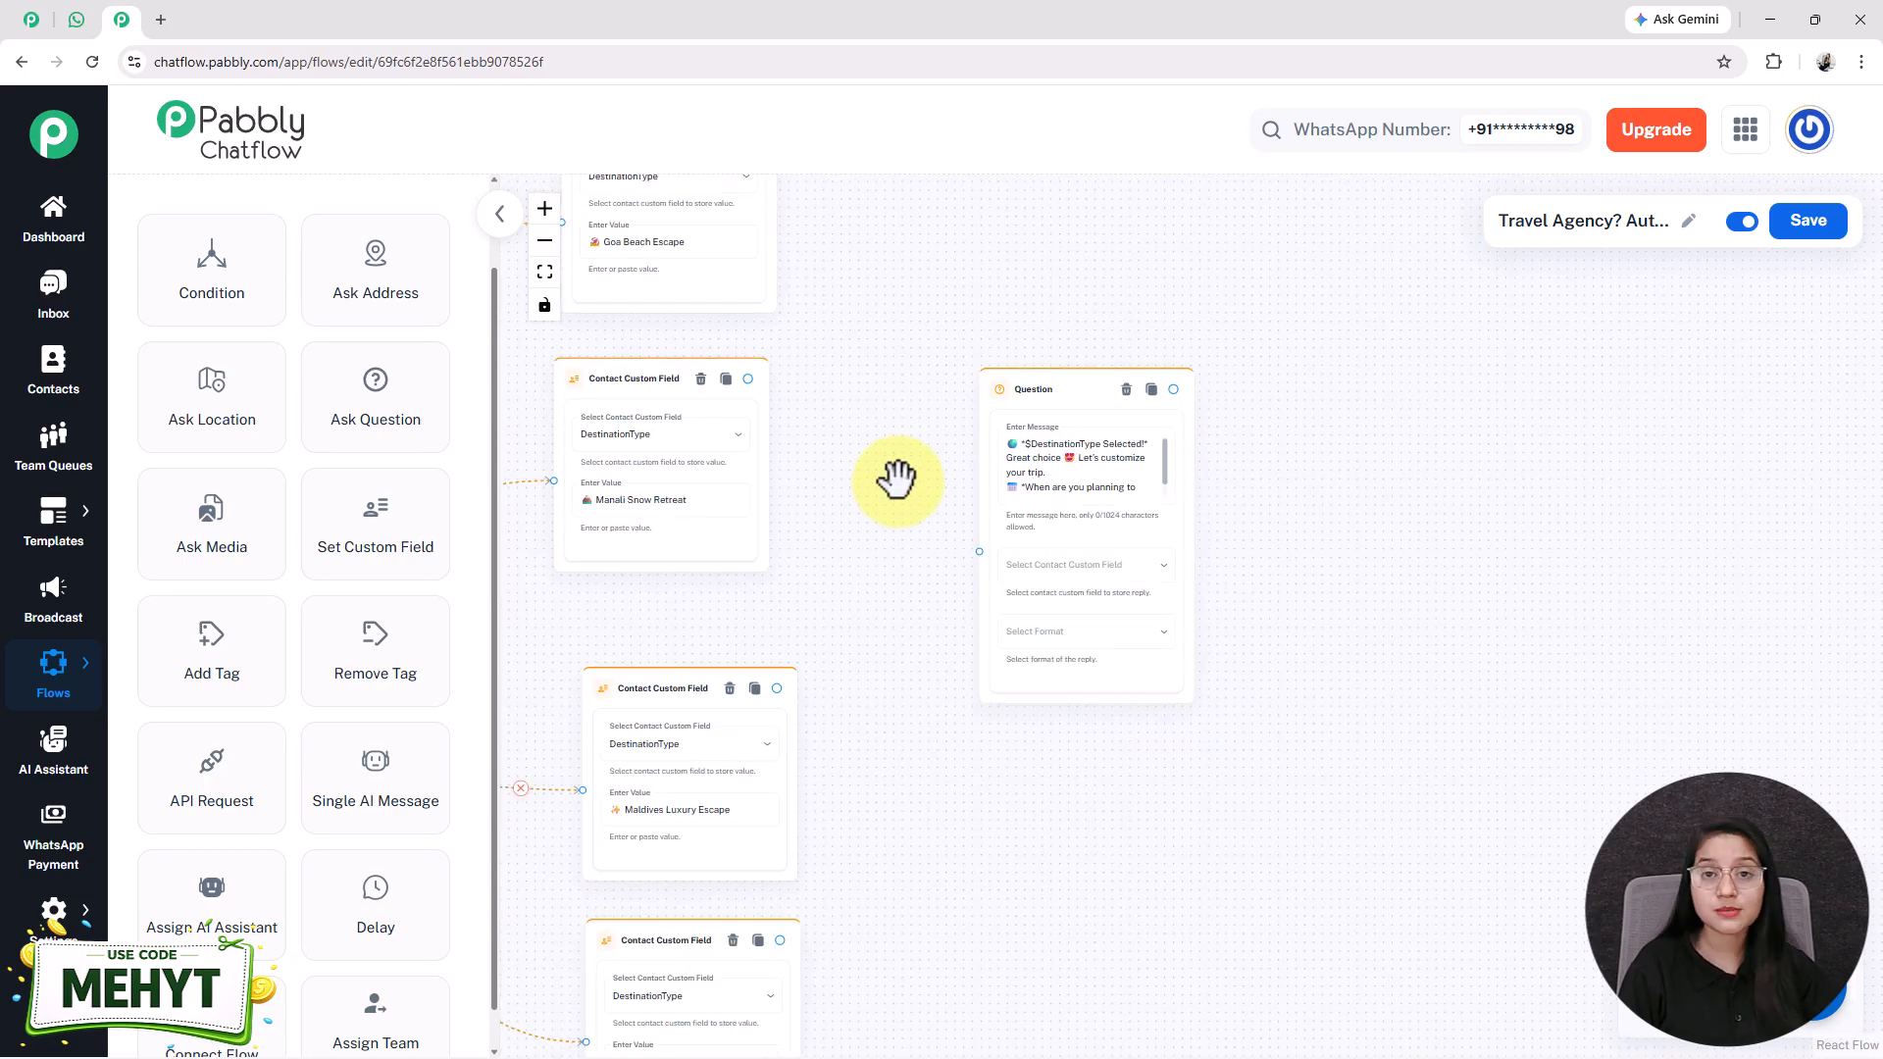
- Connect the Goa, Manali, Maldives and Dubai Contact Custom Field blocks to the Question block
left_click_drag(512, 622, 1454, 614)
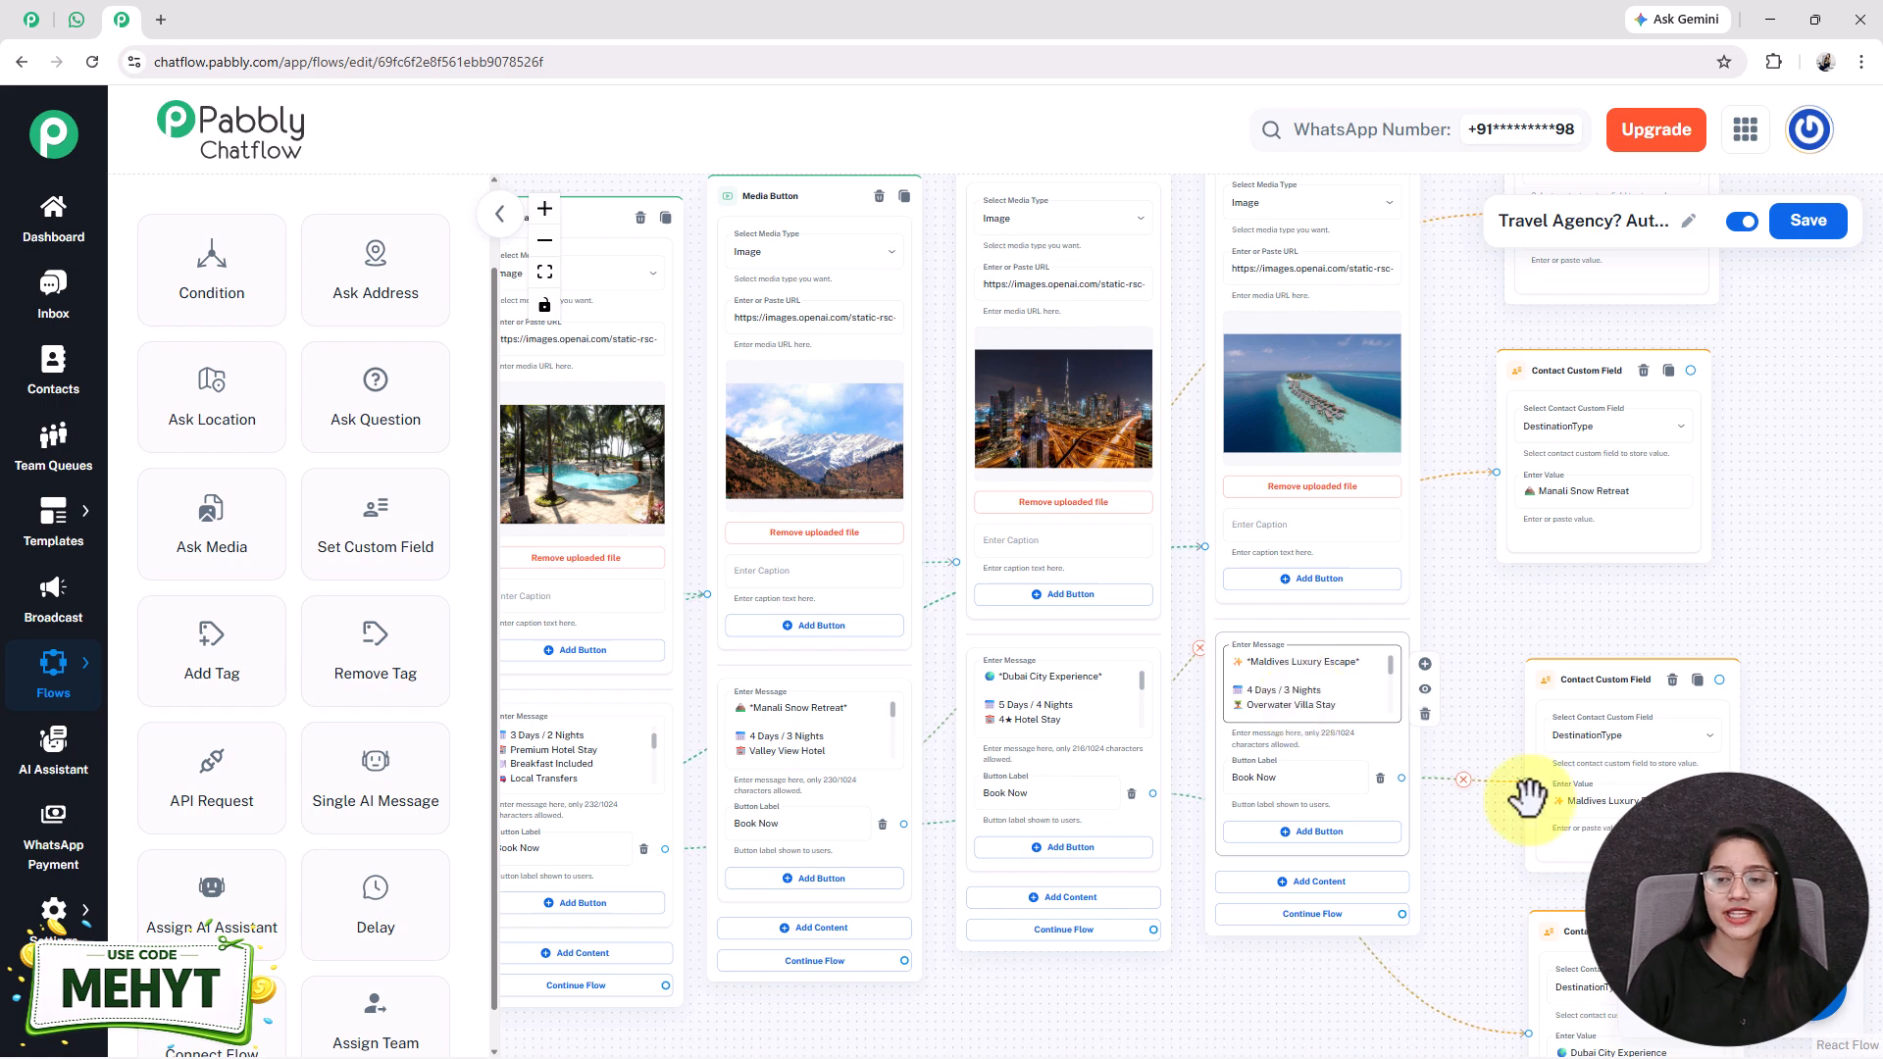
left_click_drag(1795, 533, 1086, 635)
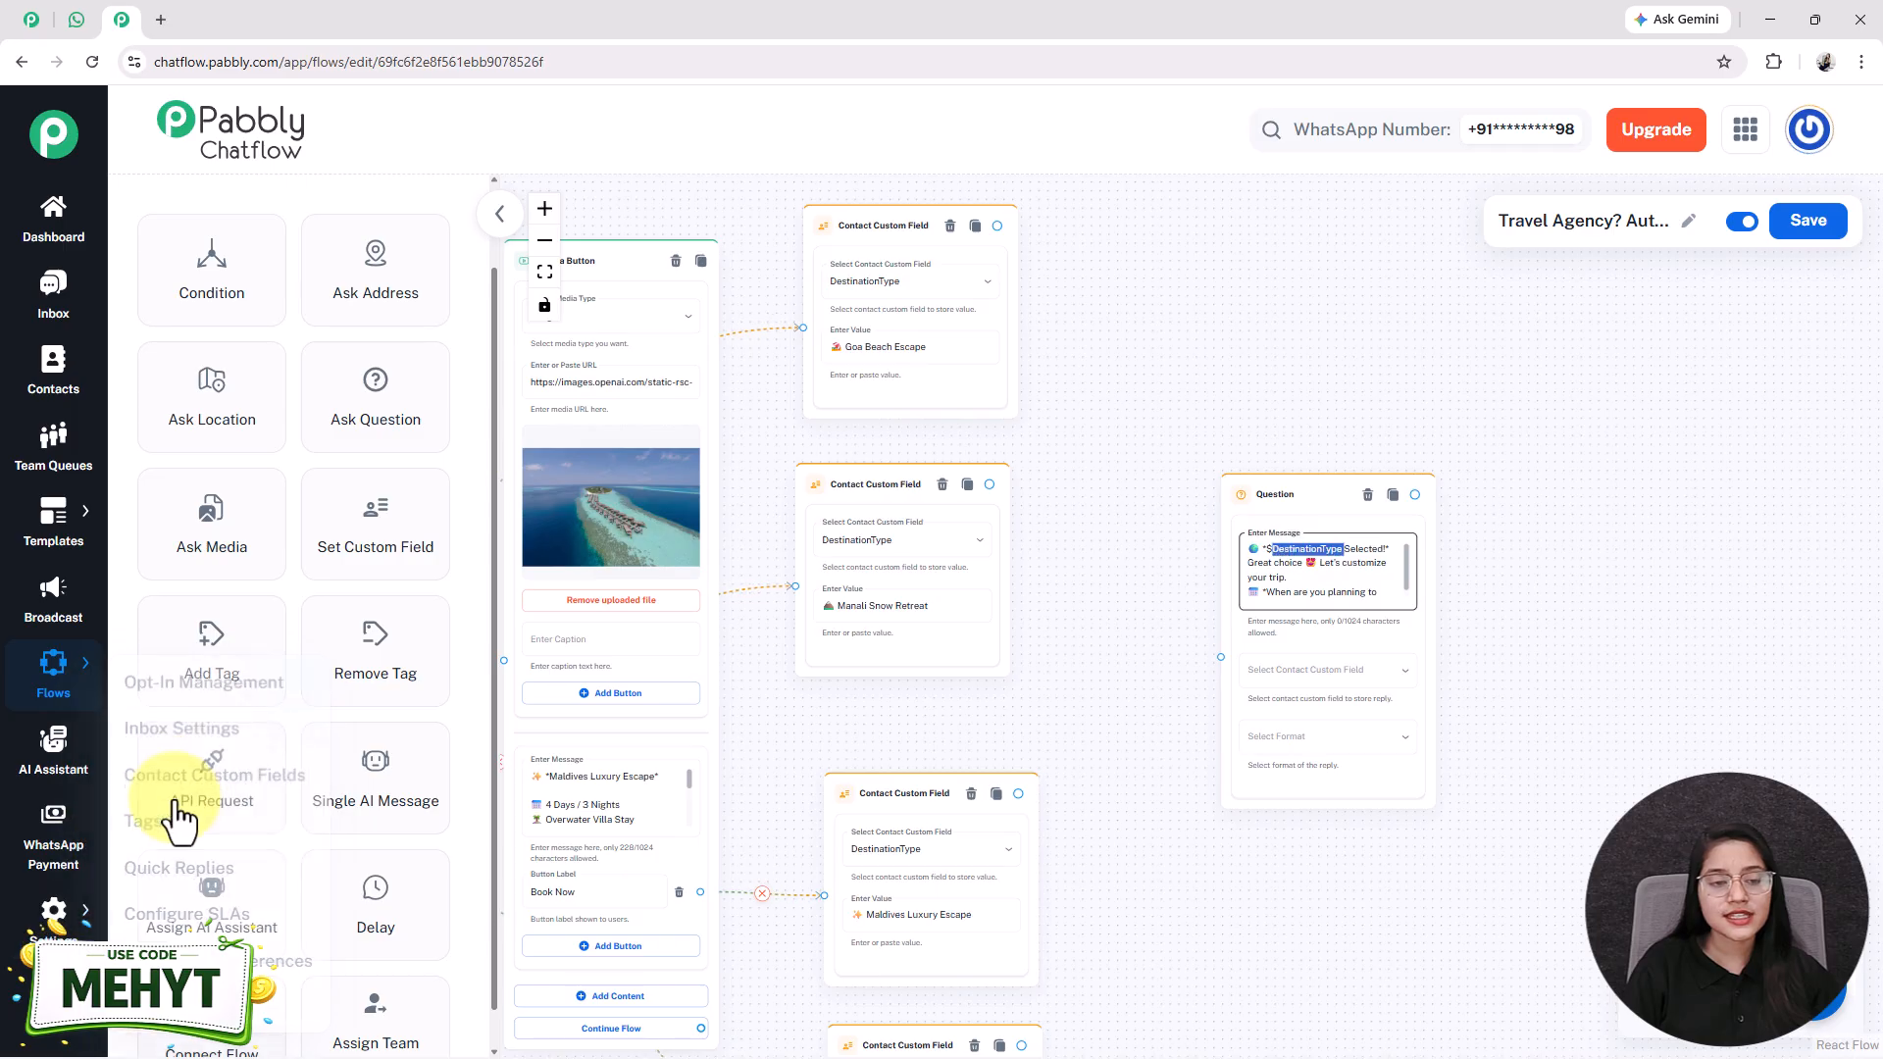
mouse_move(54, 917)
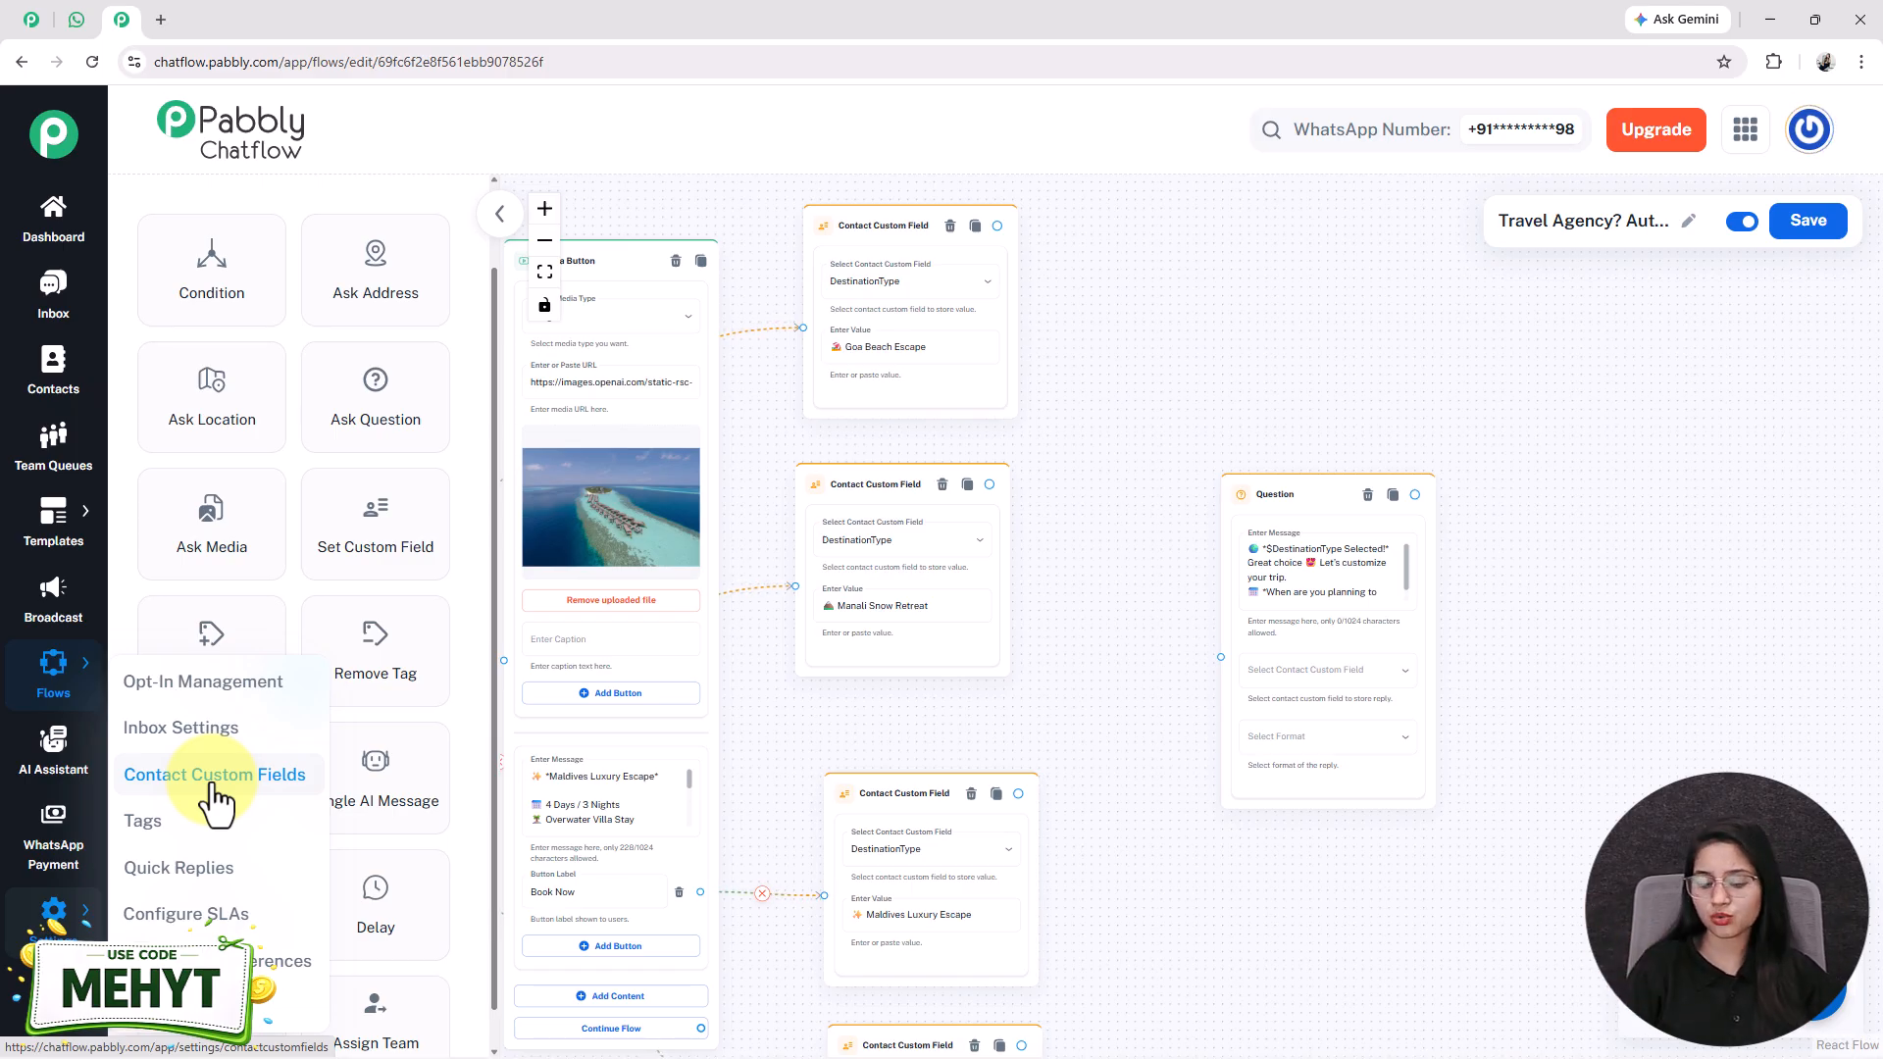
left_click_drag(998, 225, 1214, 638)
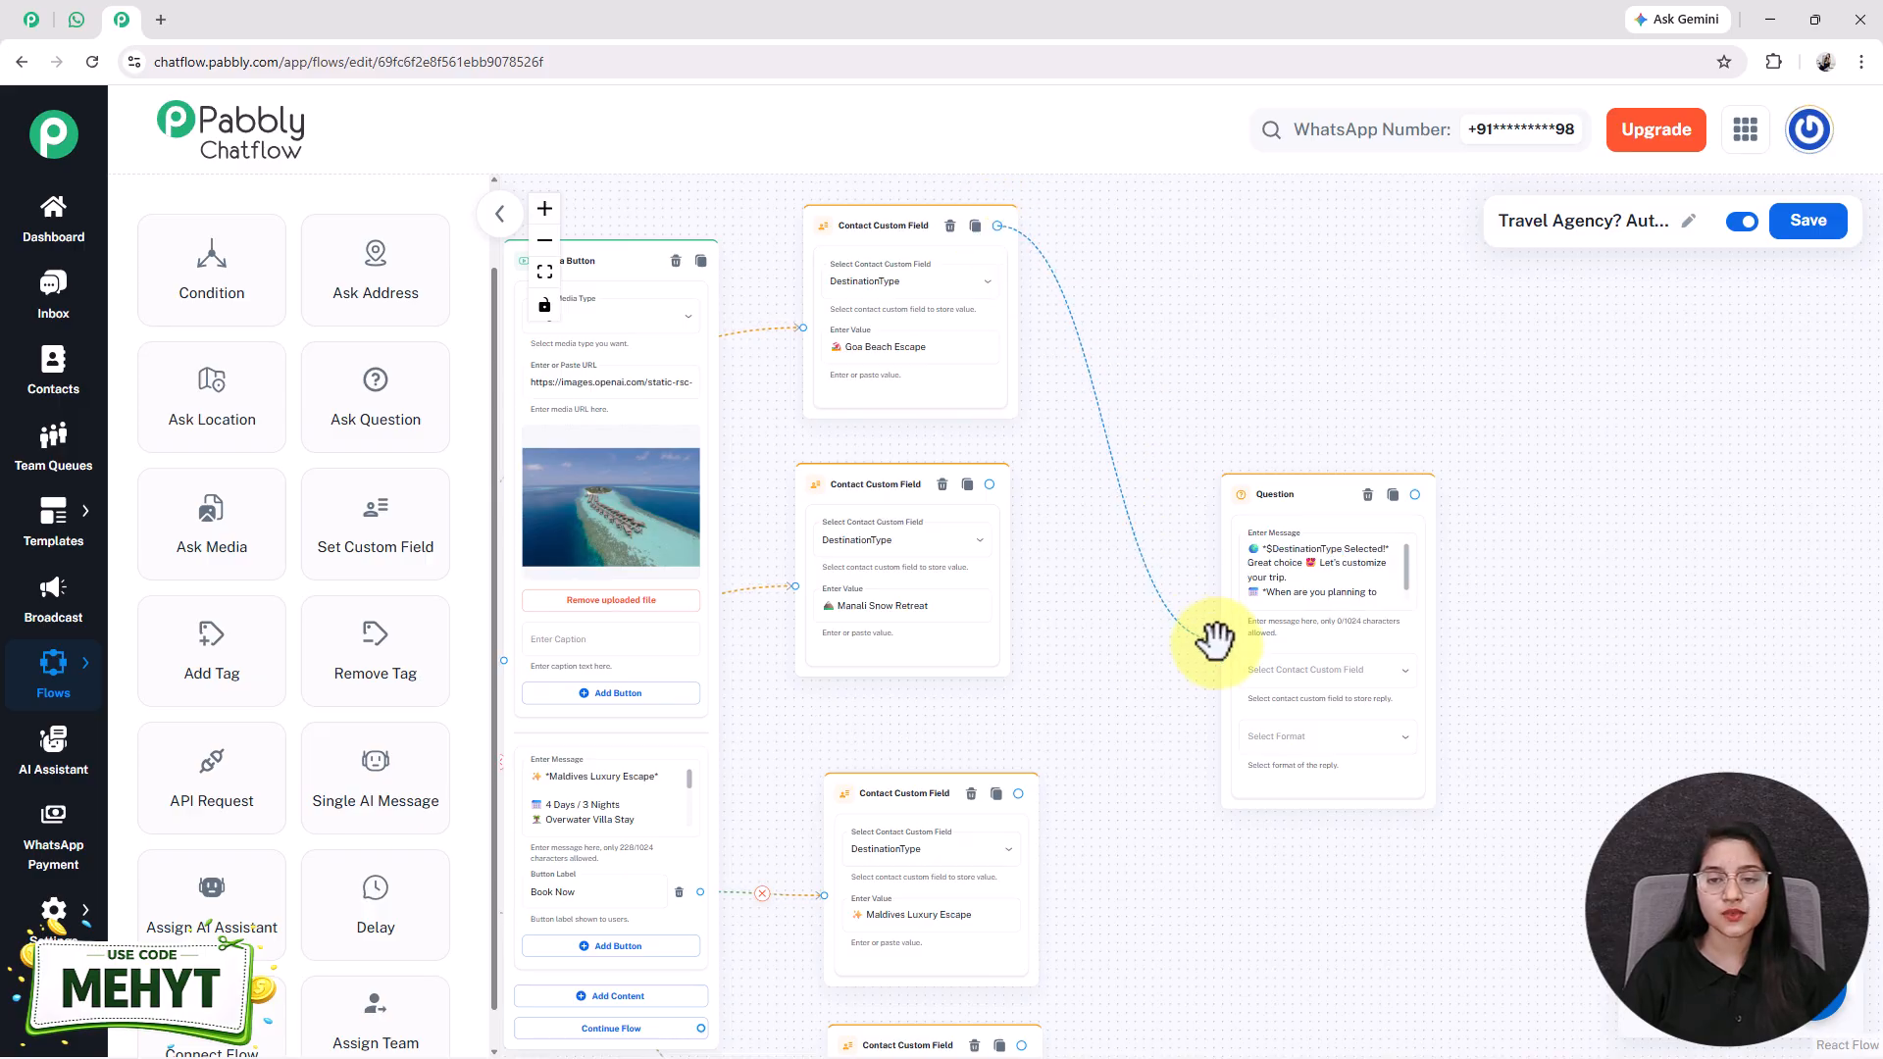
left_click_drag(1102, 918, 1051, 828)
left_click_drag(972, 958, 1157, 568)
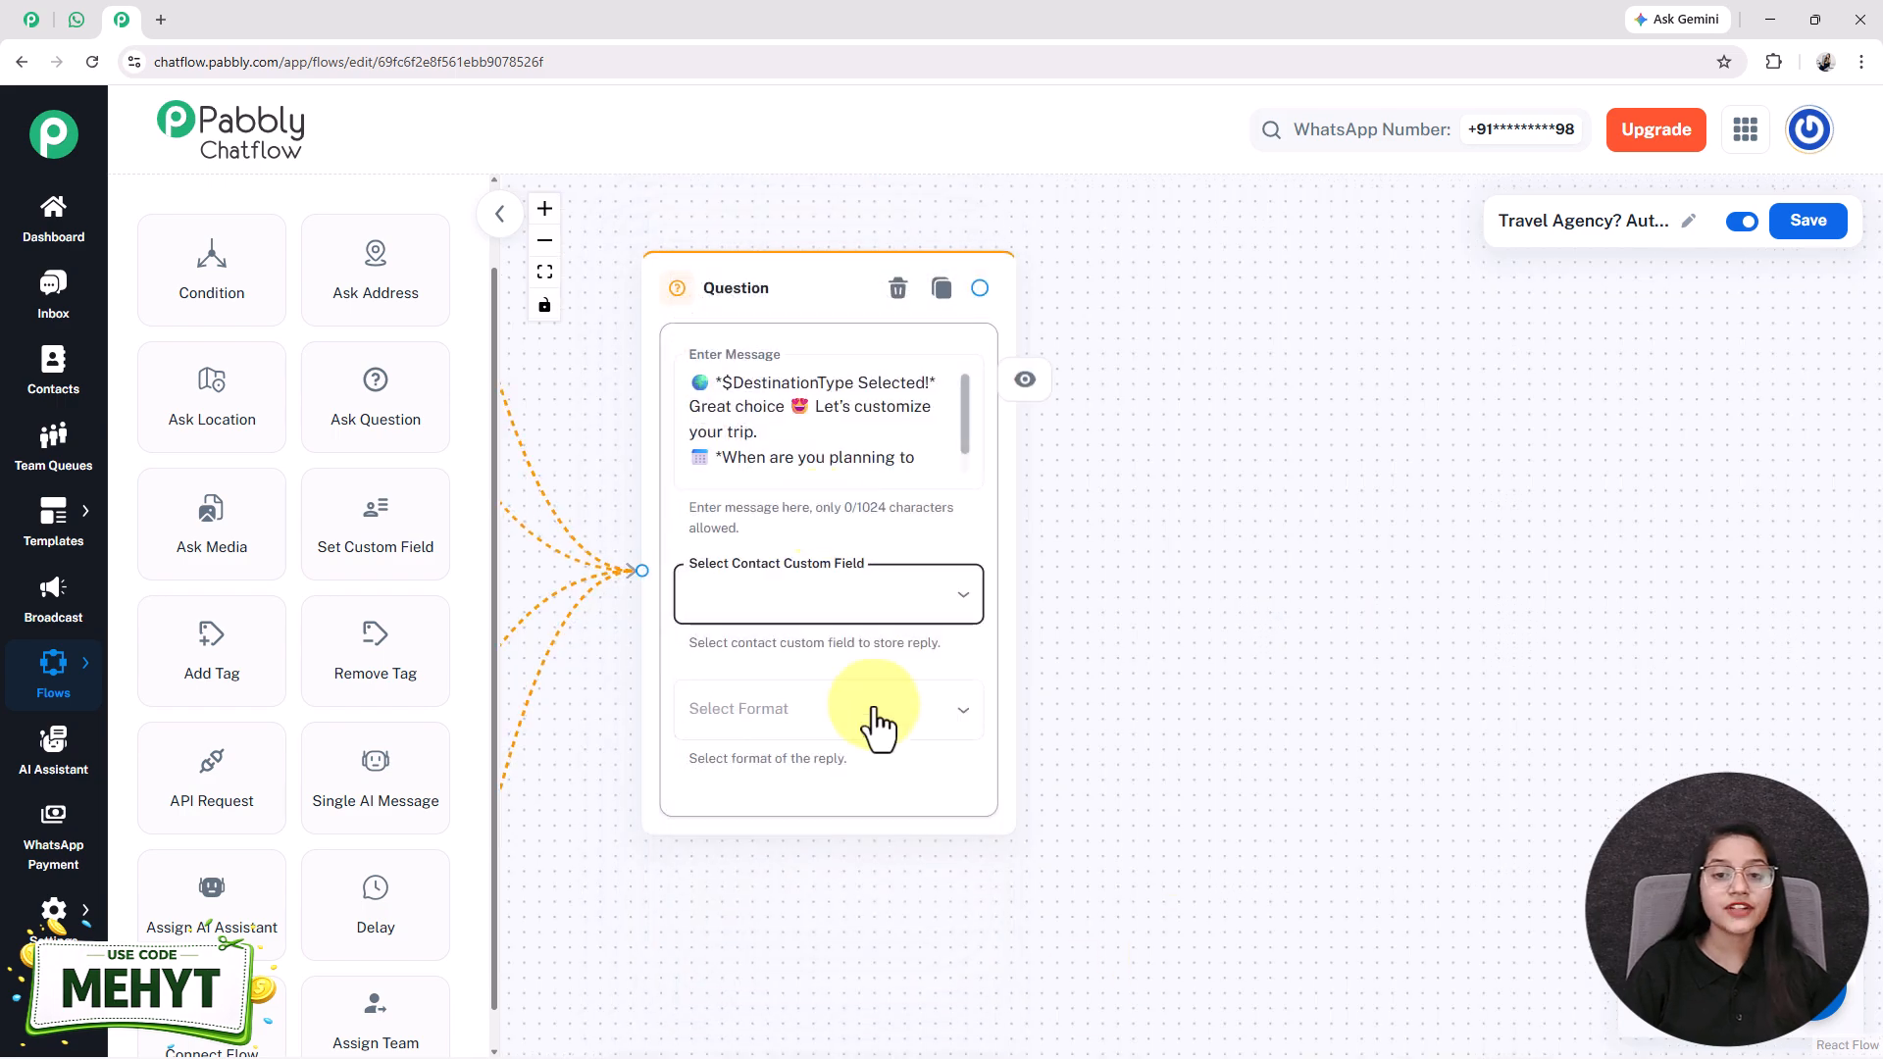
- Set the Question block to store the reply in the DestinationType field with the reply format Any
left_click(1069, 653)
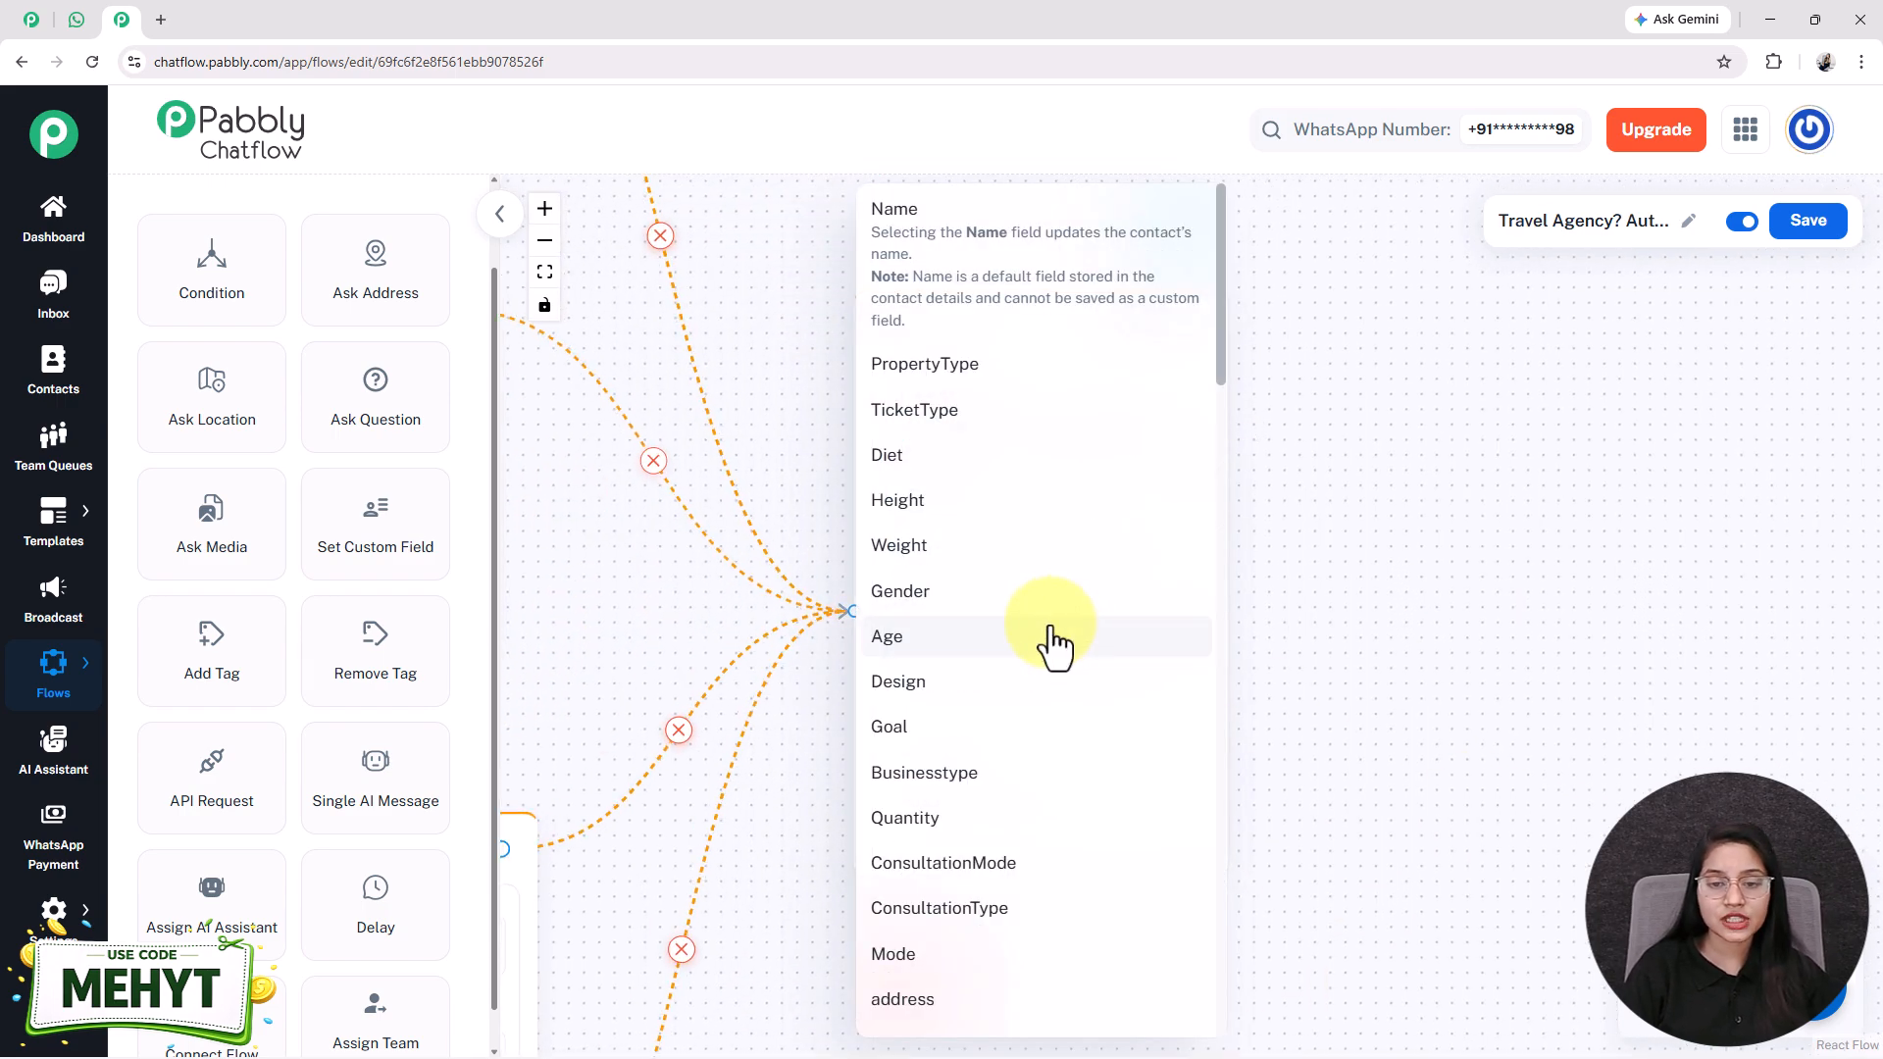
scroll(934, 858, "down", 5)
left_click(963, 830)
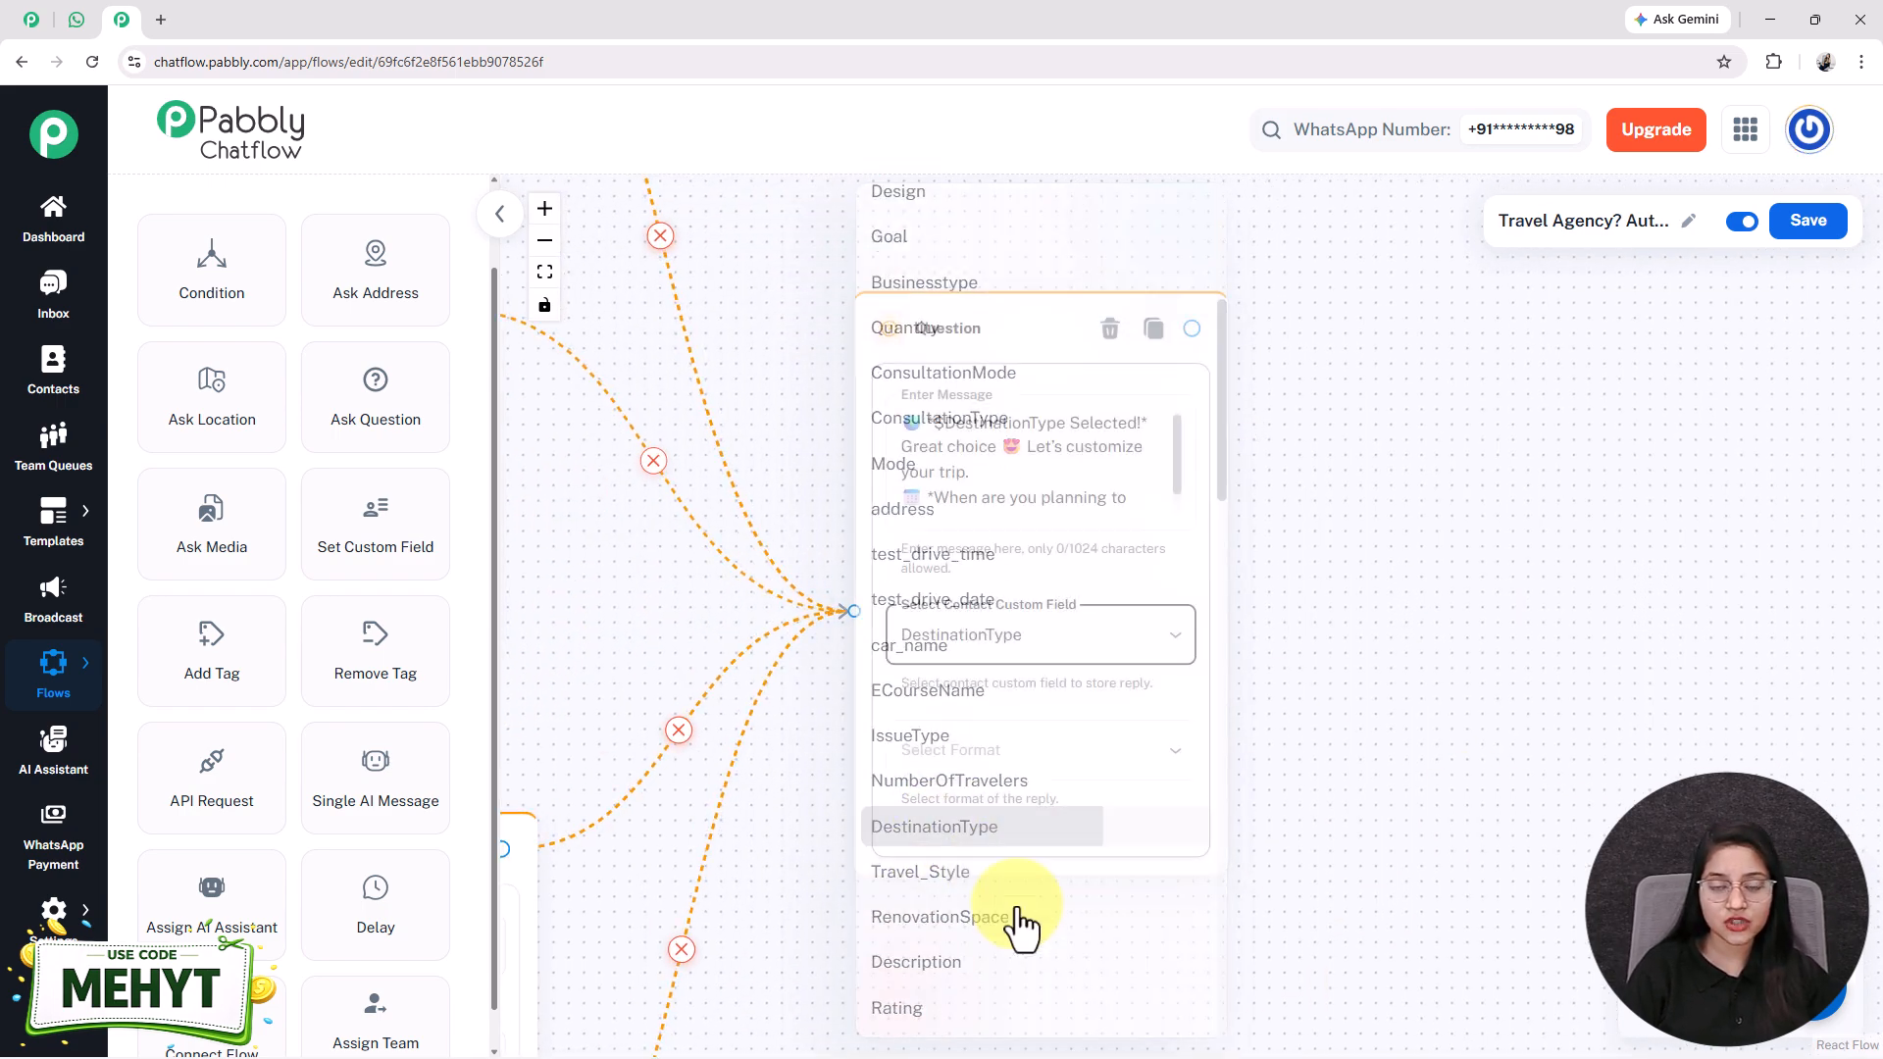
left_click(1005, 768)
left_click(919, 750)
scroll(1389, 586, "down", 3)
left_click_drag(1151, 448, 1096, 424)
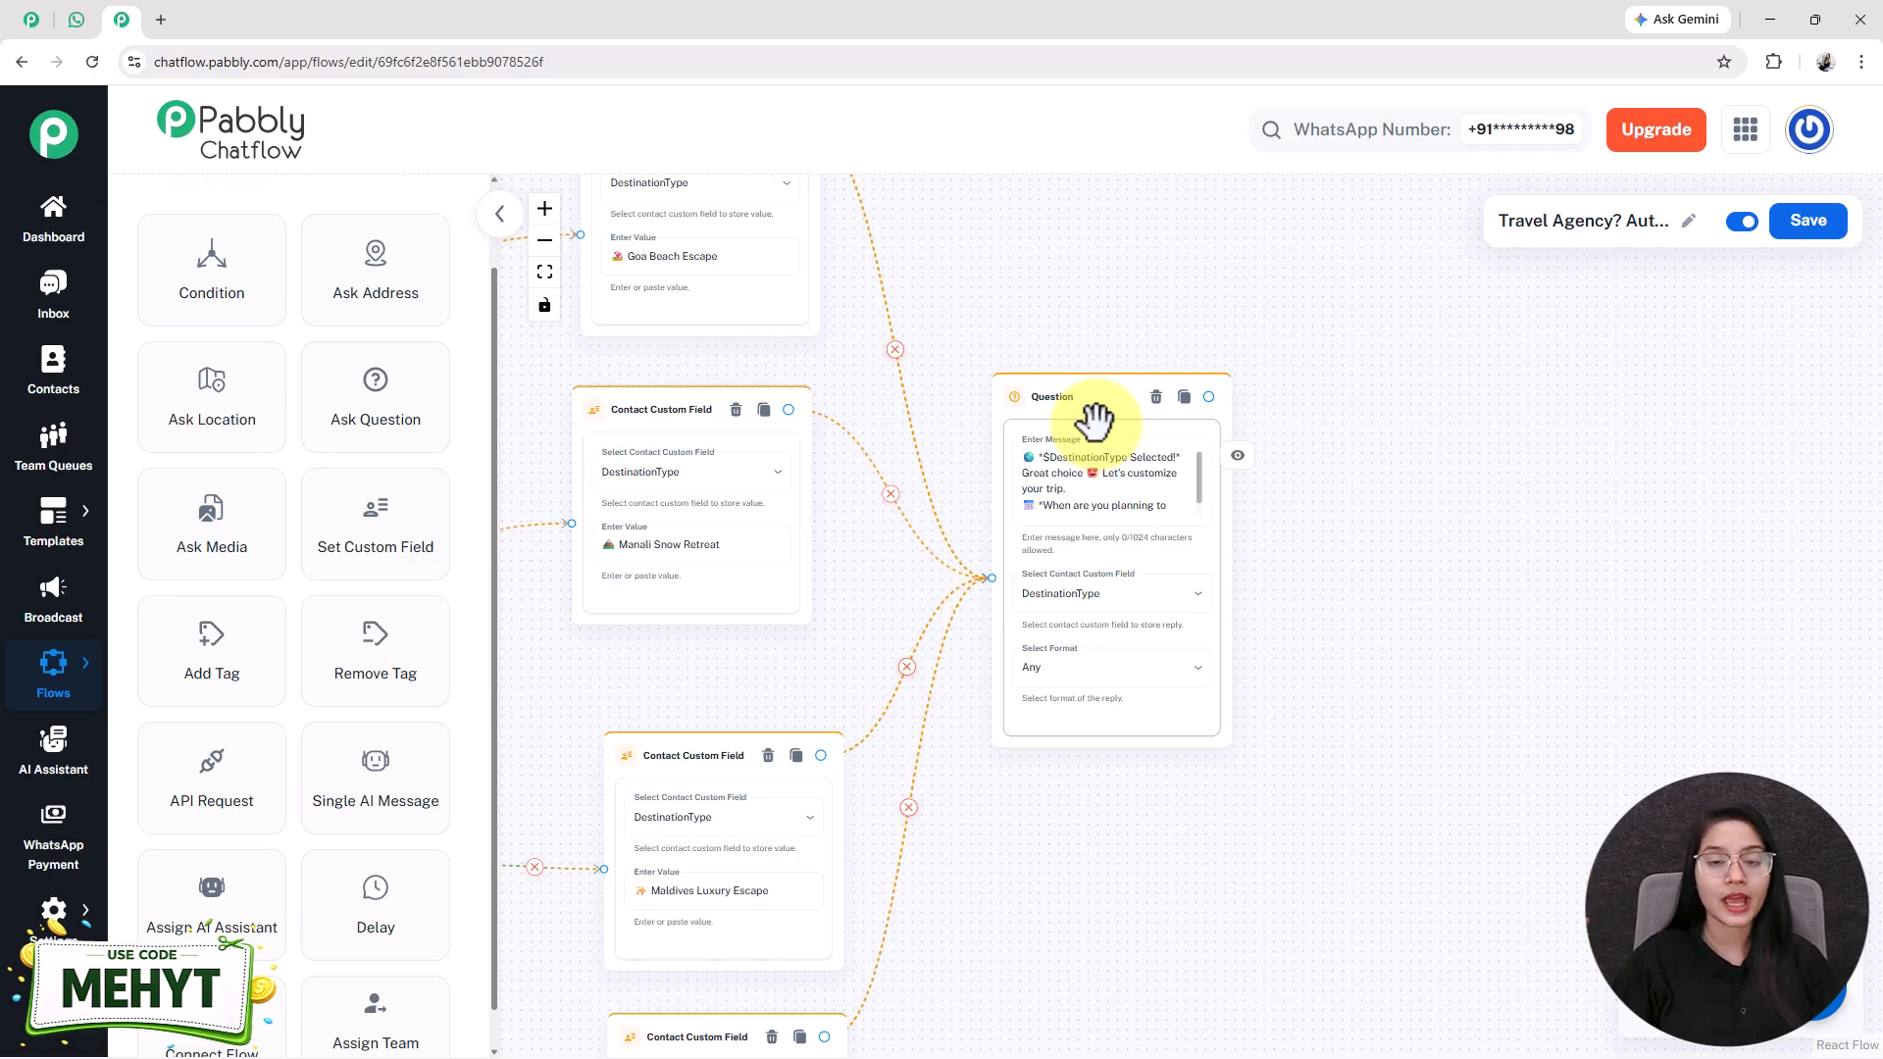
- Move the Question block slightly closer to the Contact Custom Field blocks
left_click(639, 530)
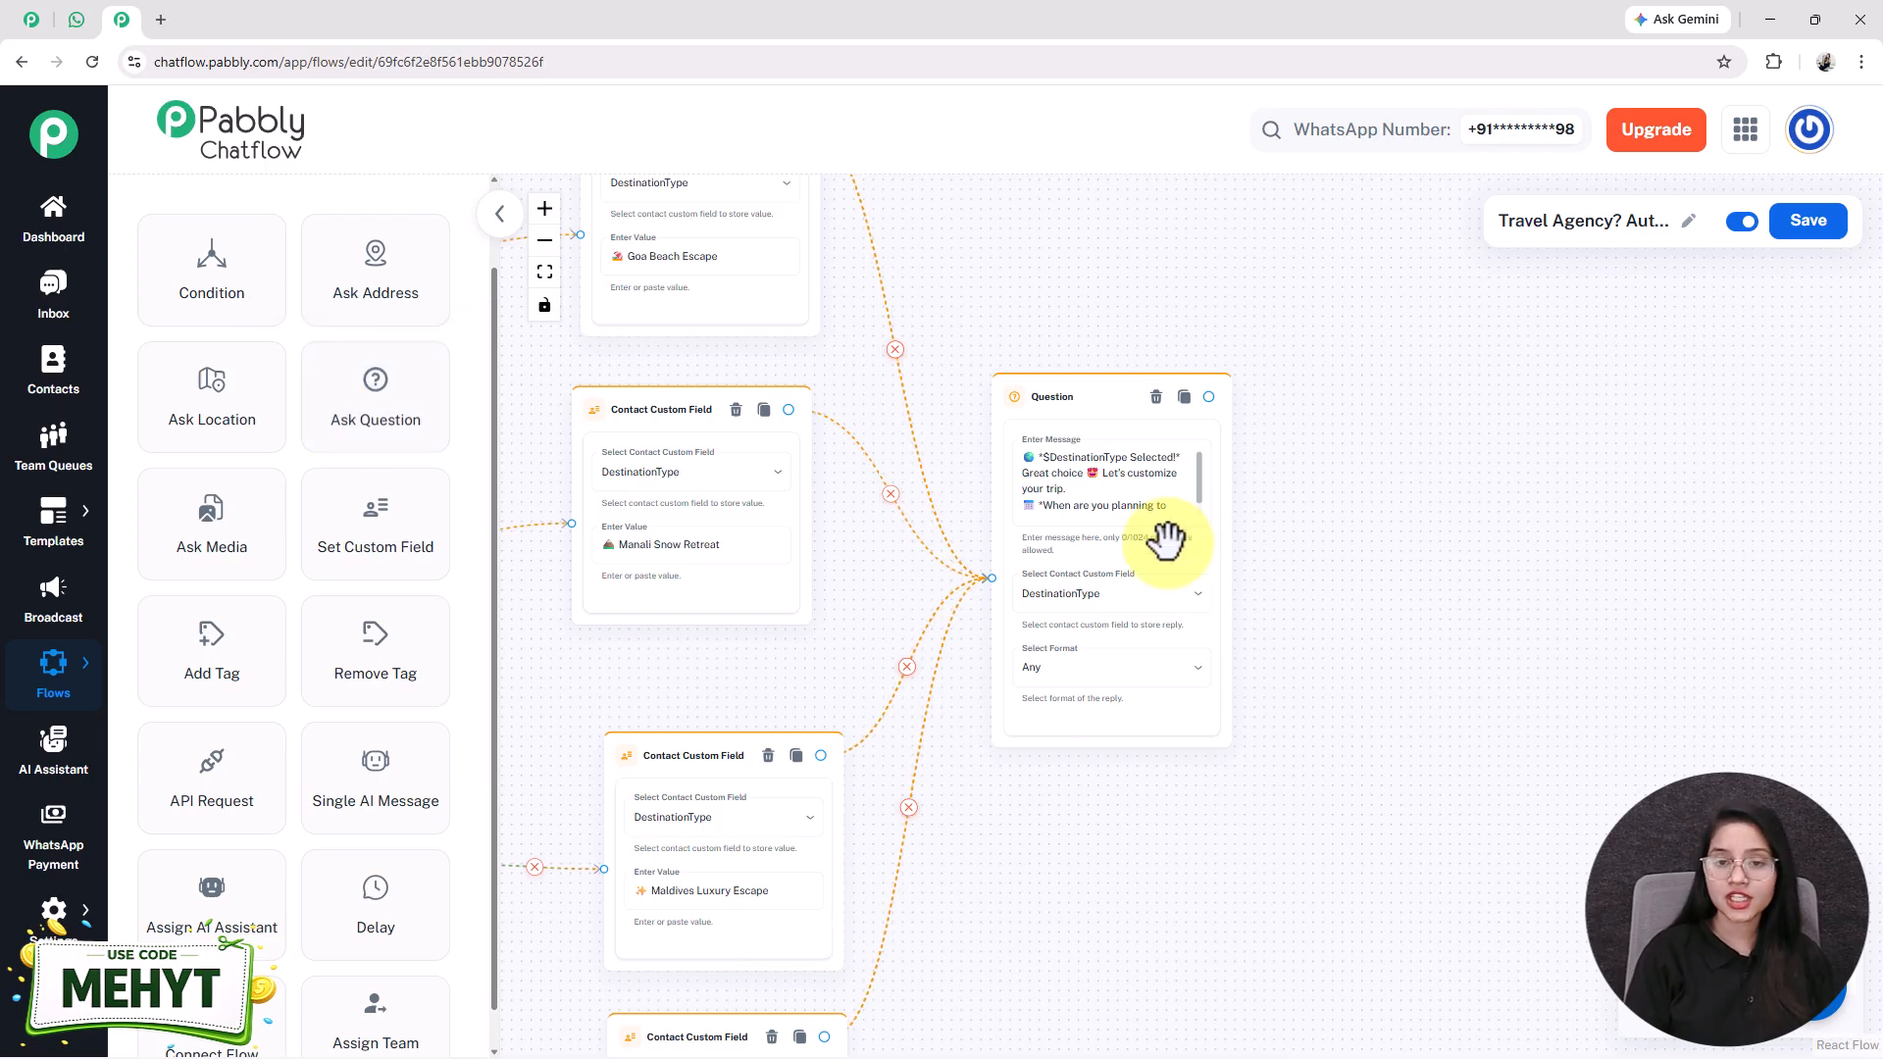
left_click_drag(1025, 424, 966, 424)
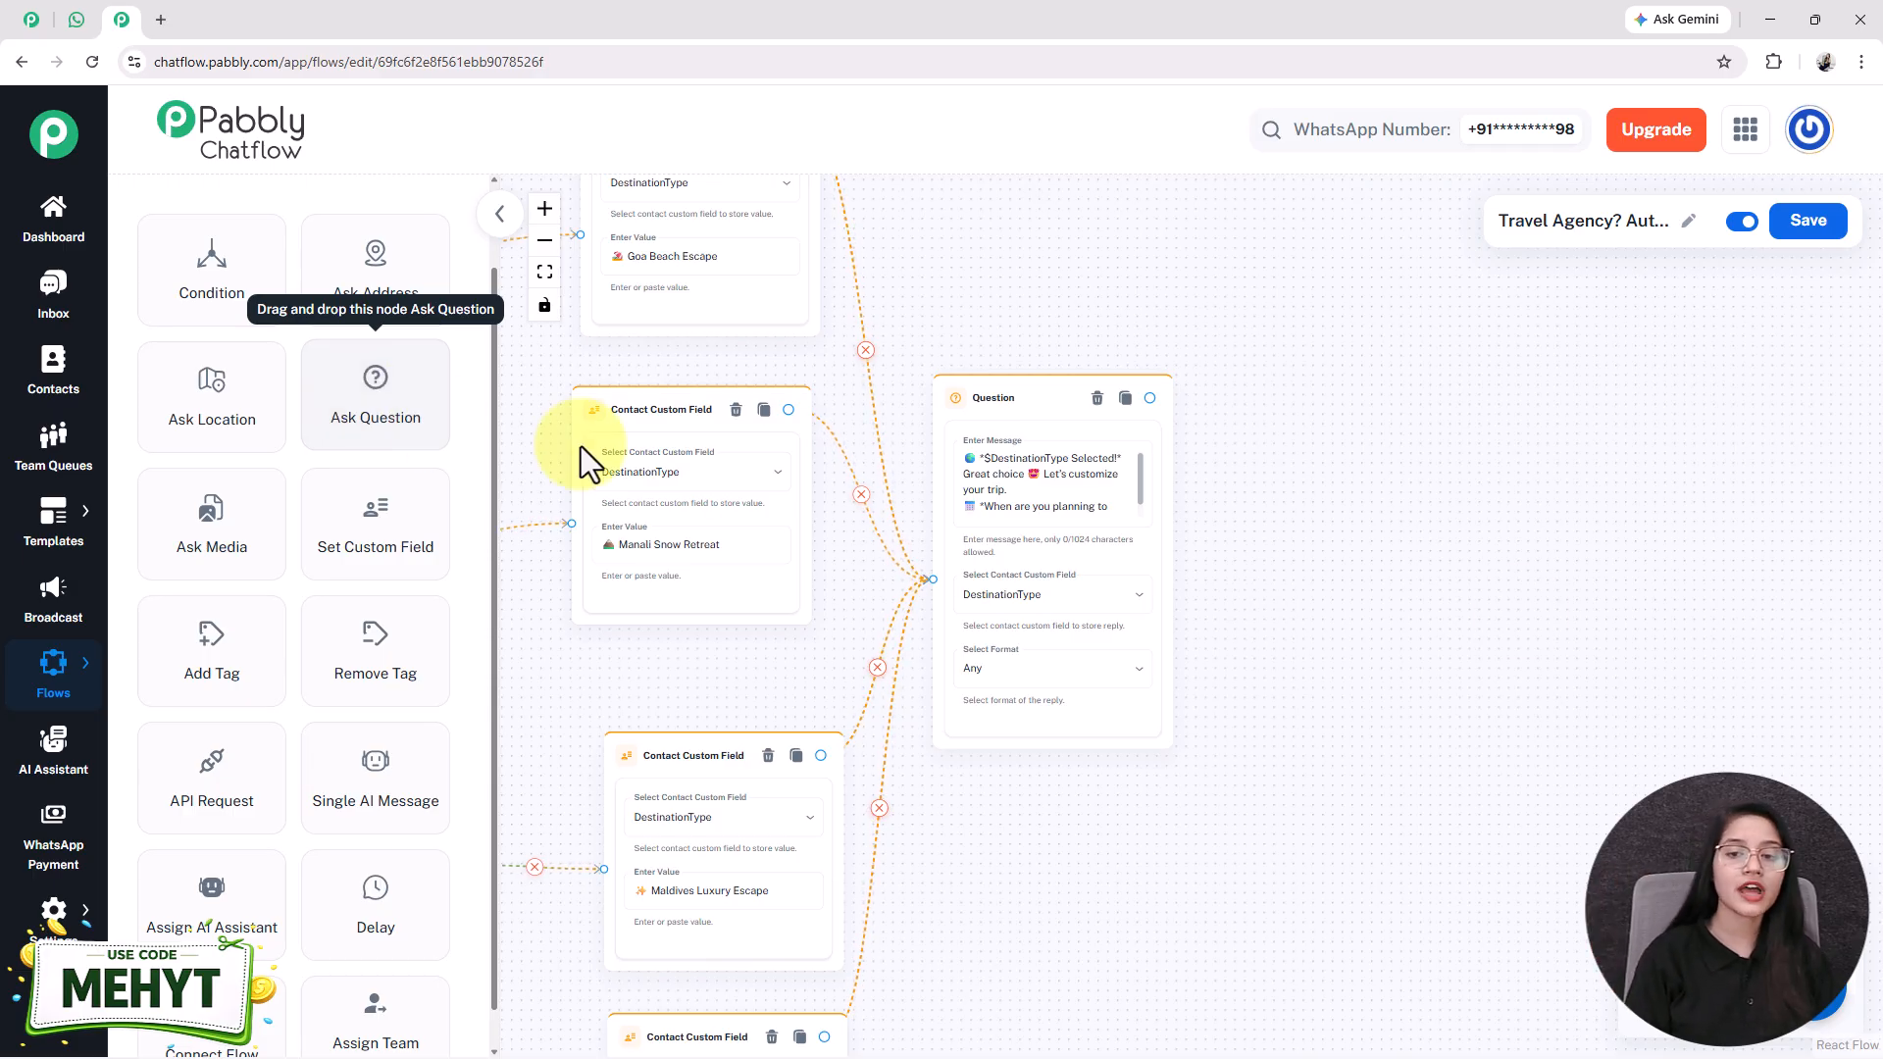
left_click_drag(1547, 622, 1356, 580)
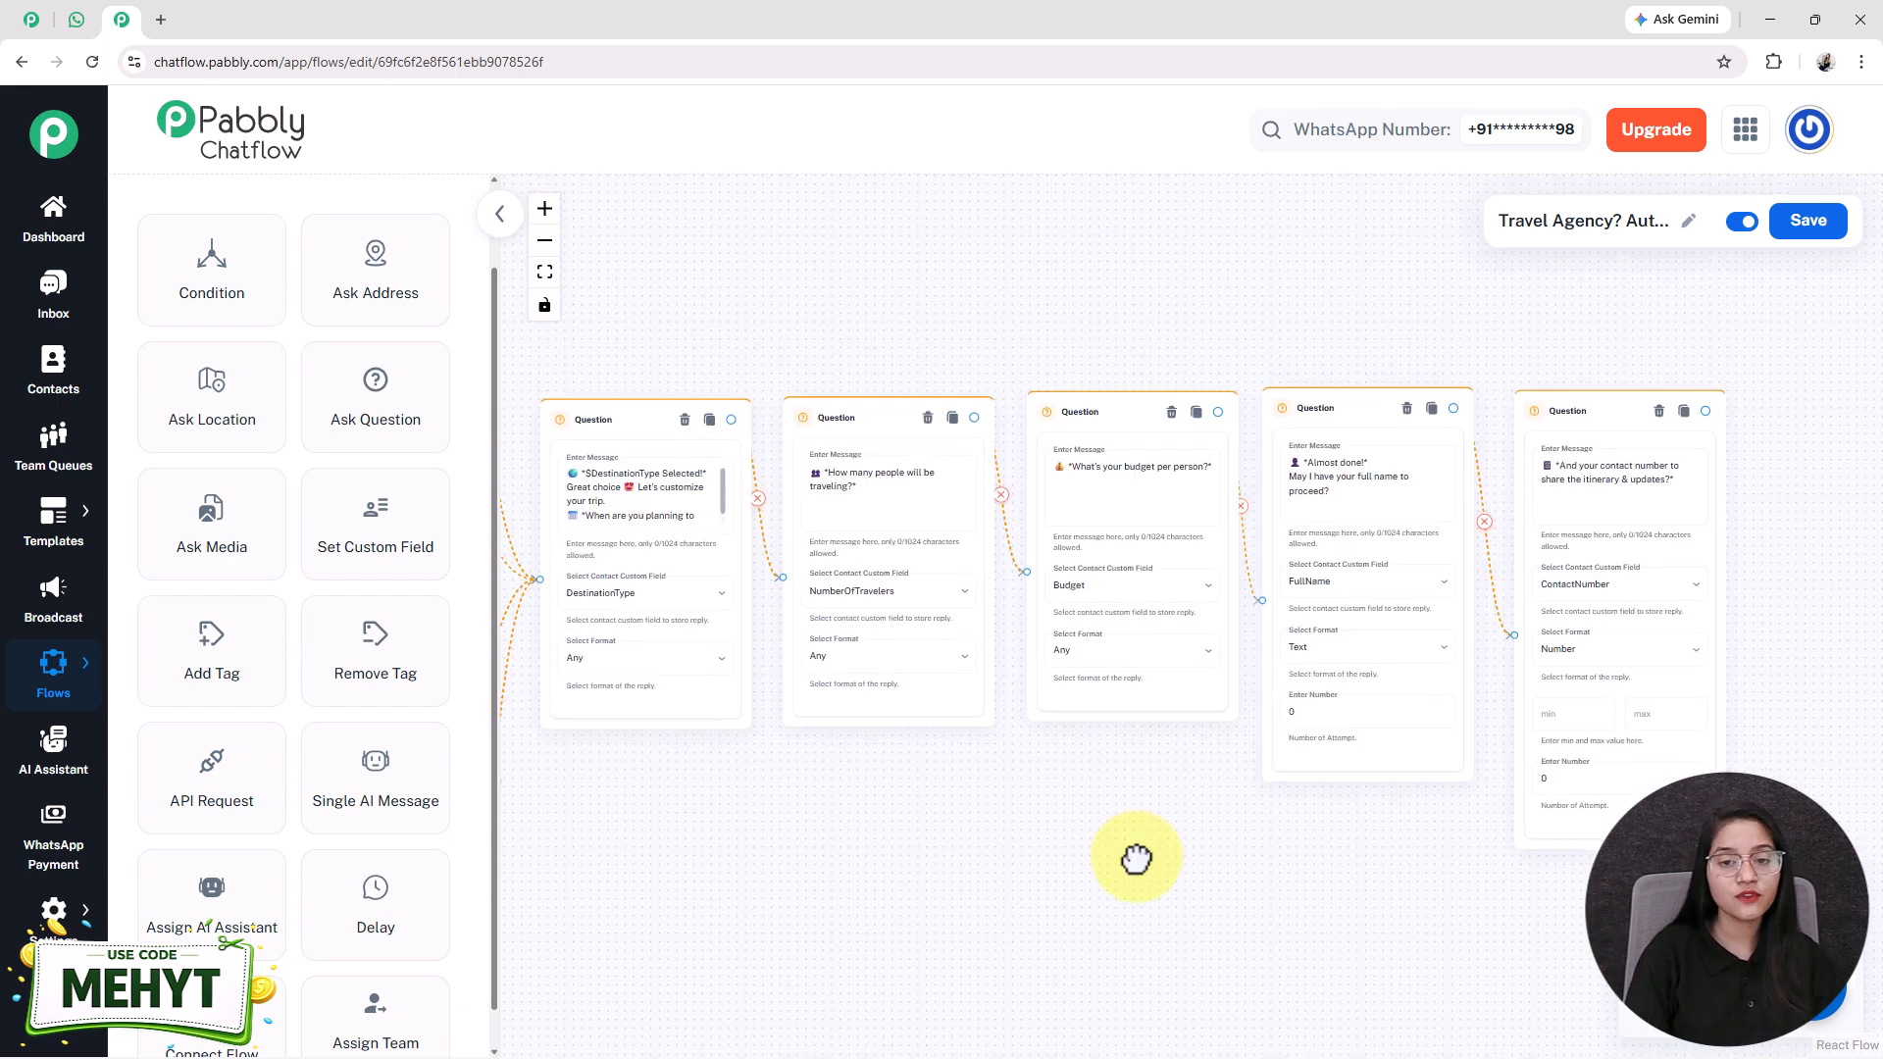
- Review the Question blocks for travelers, budget, full name and contact number, including the full-name question's reply format options and message
scroll(1136, 858, "up", 2)
left_click_drag(1136, 859, 1182, 934)
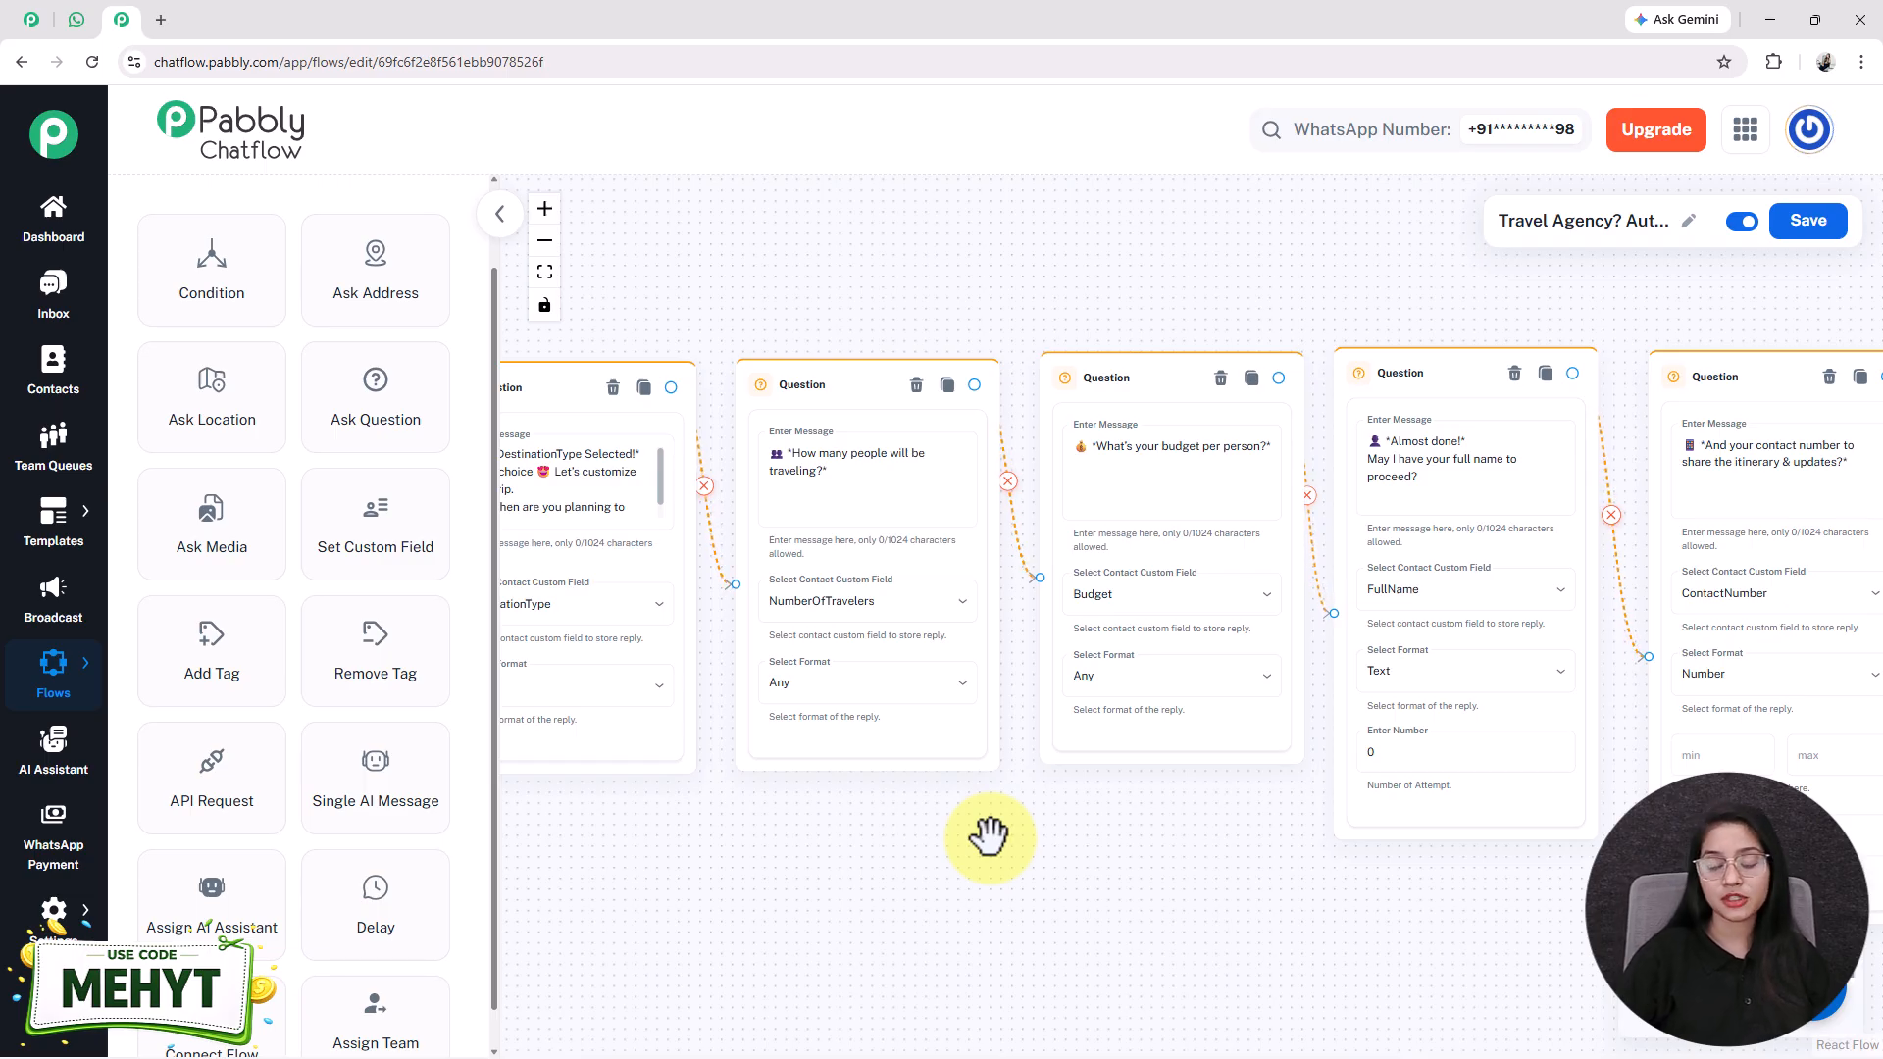
left_click_drag(988, 834, 613, 833)
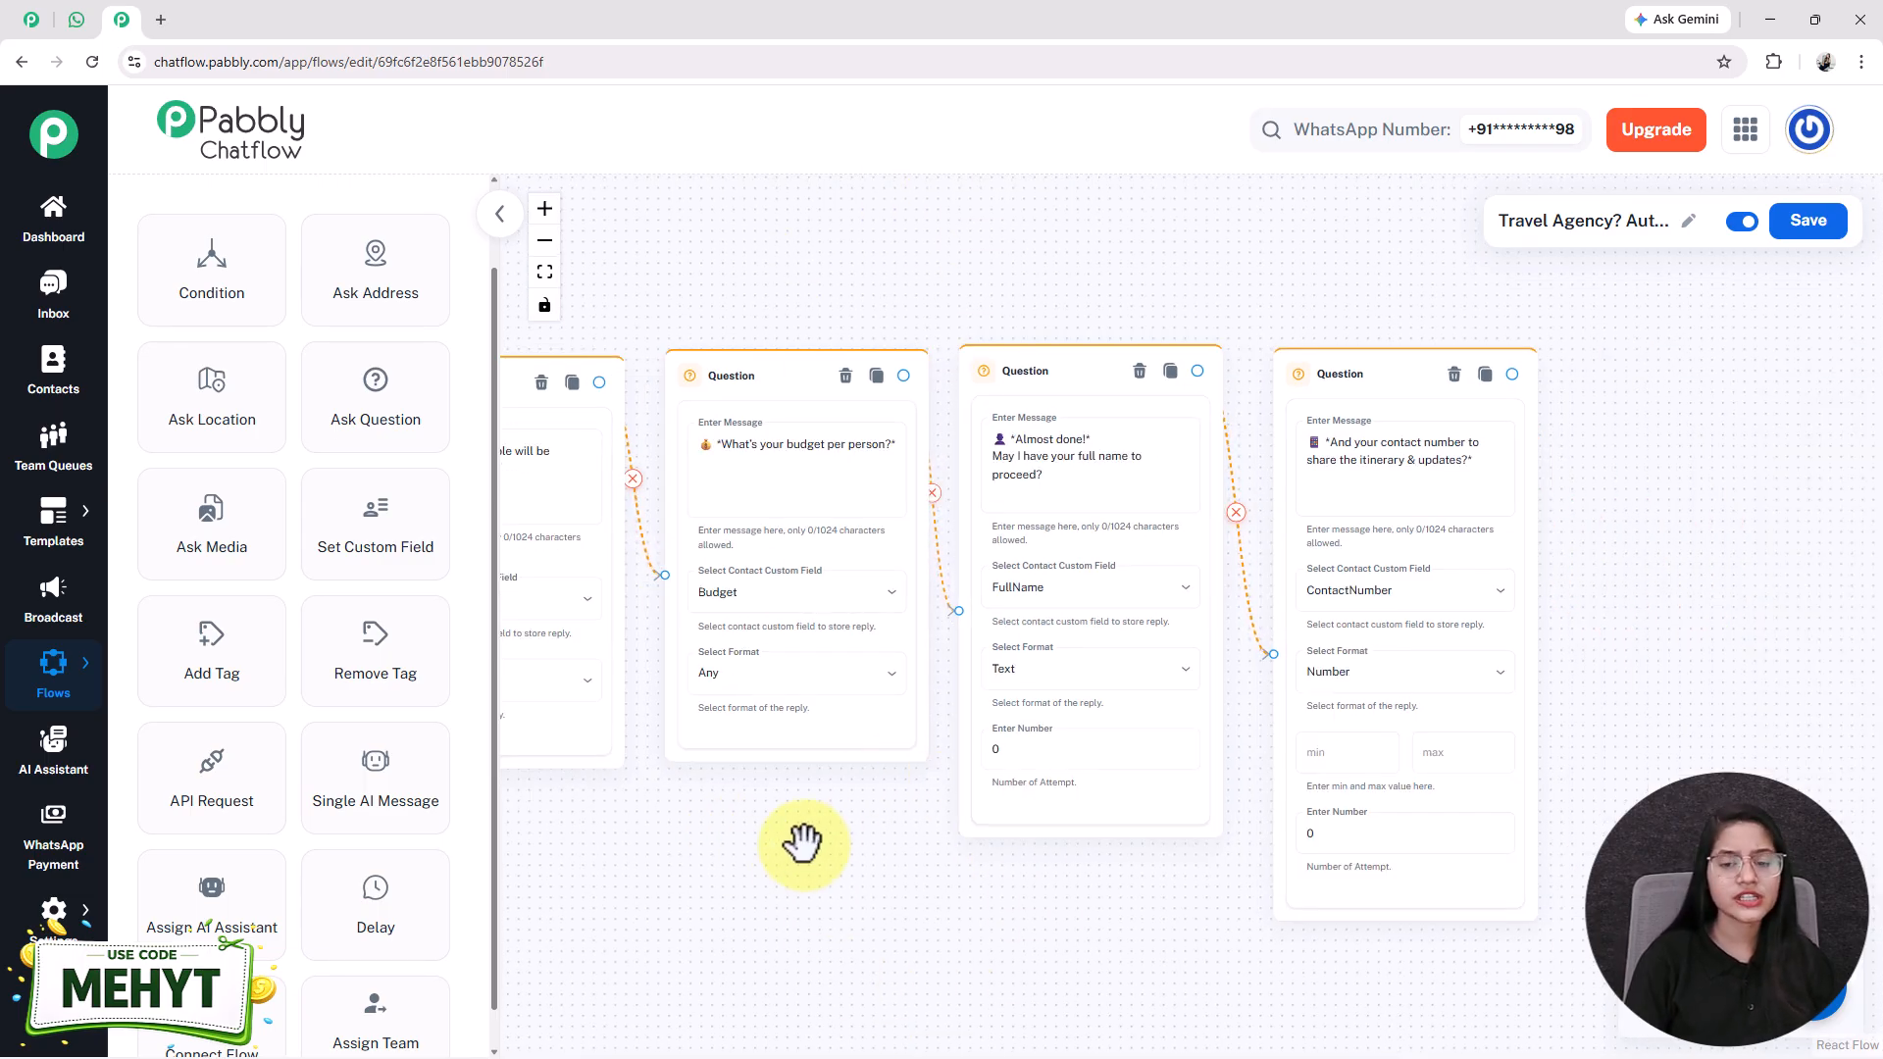
scroll(921, 770, "up", 3)
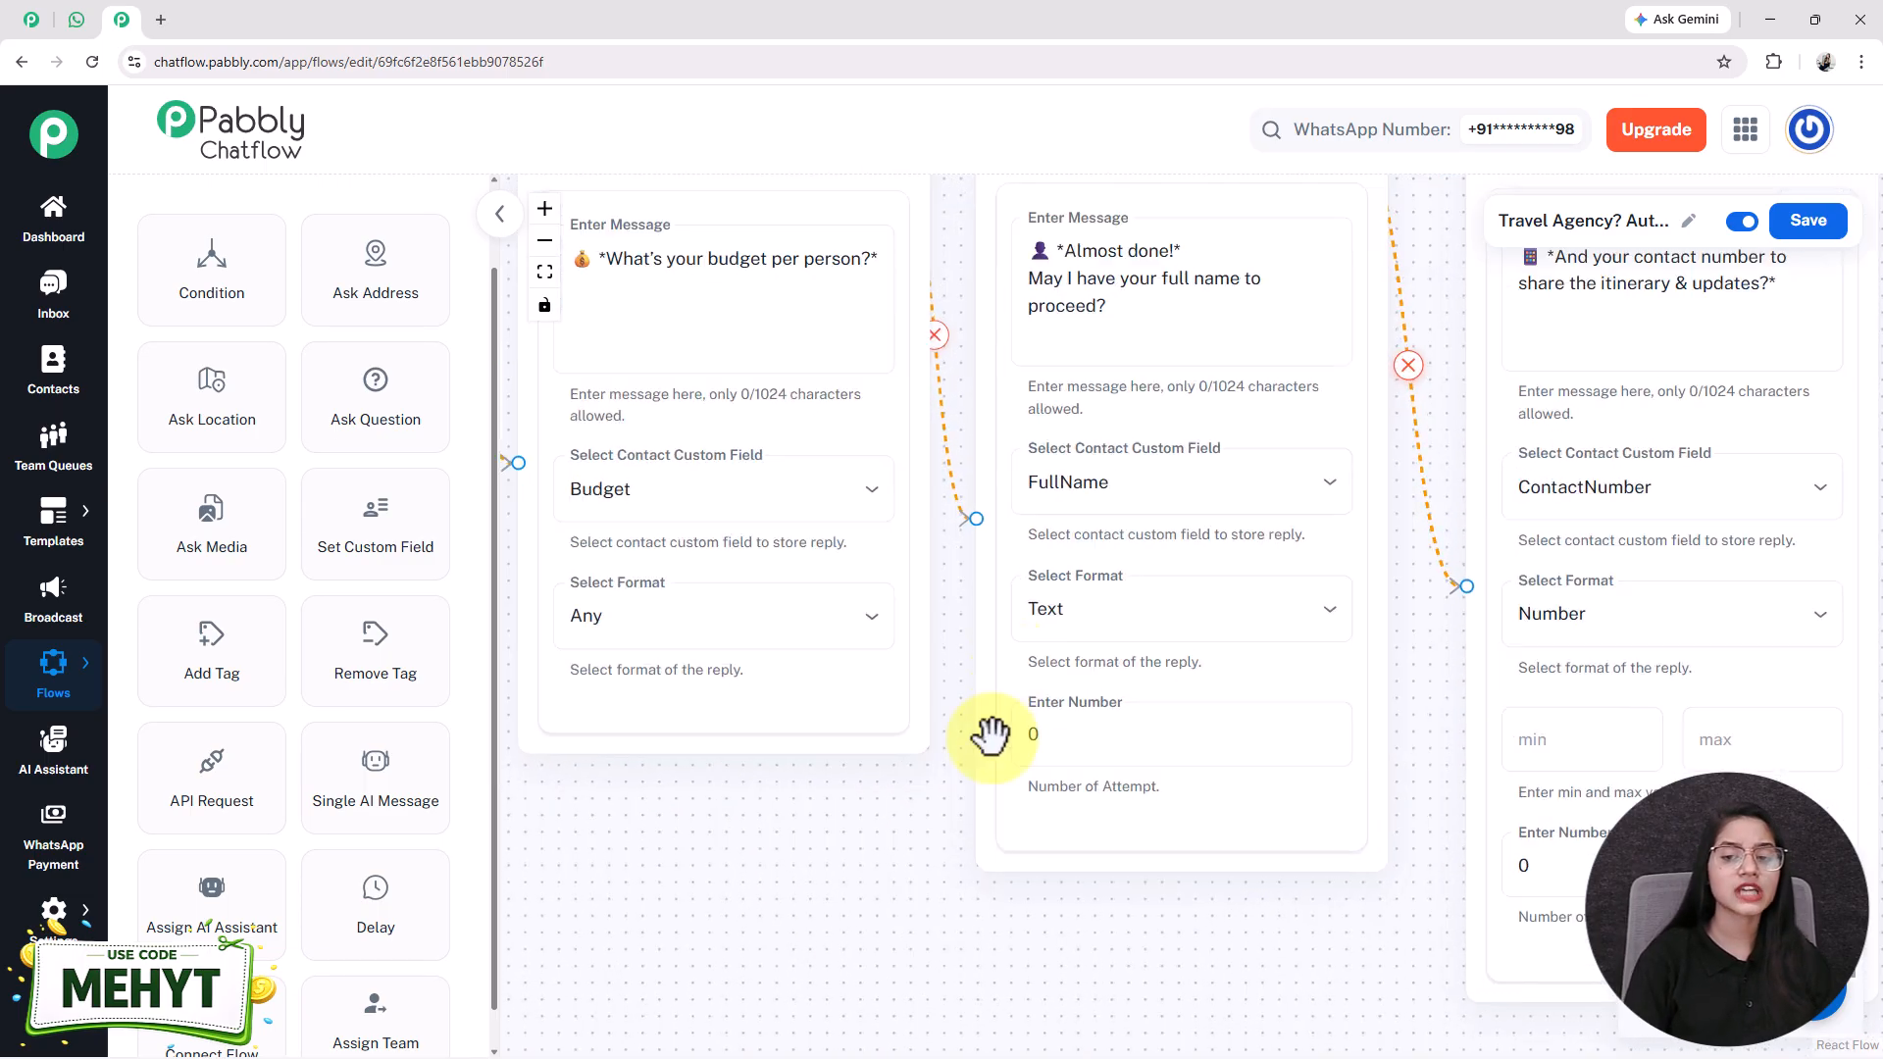
scroll(1054, 647, "down", 3)
left_click(1094, 628)
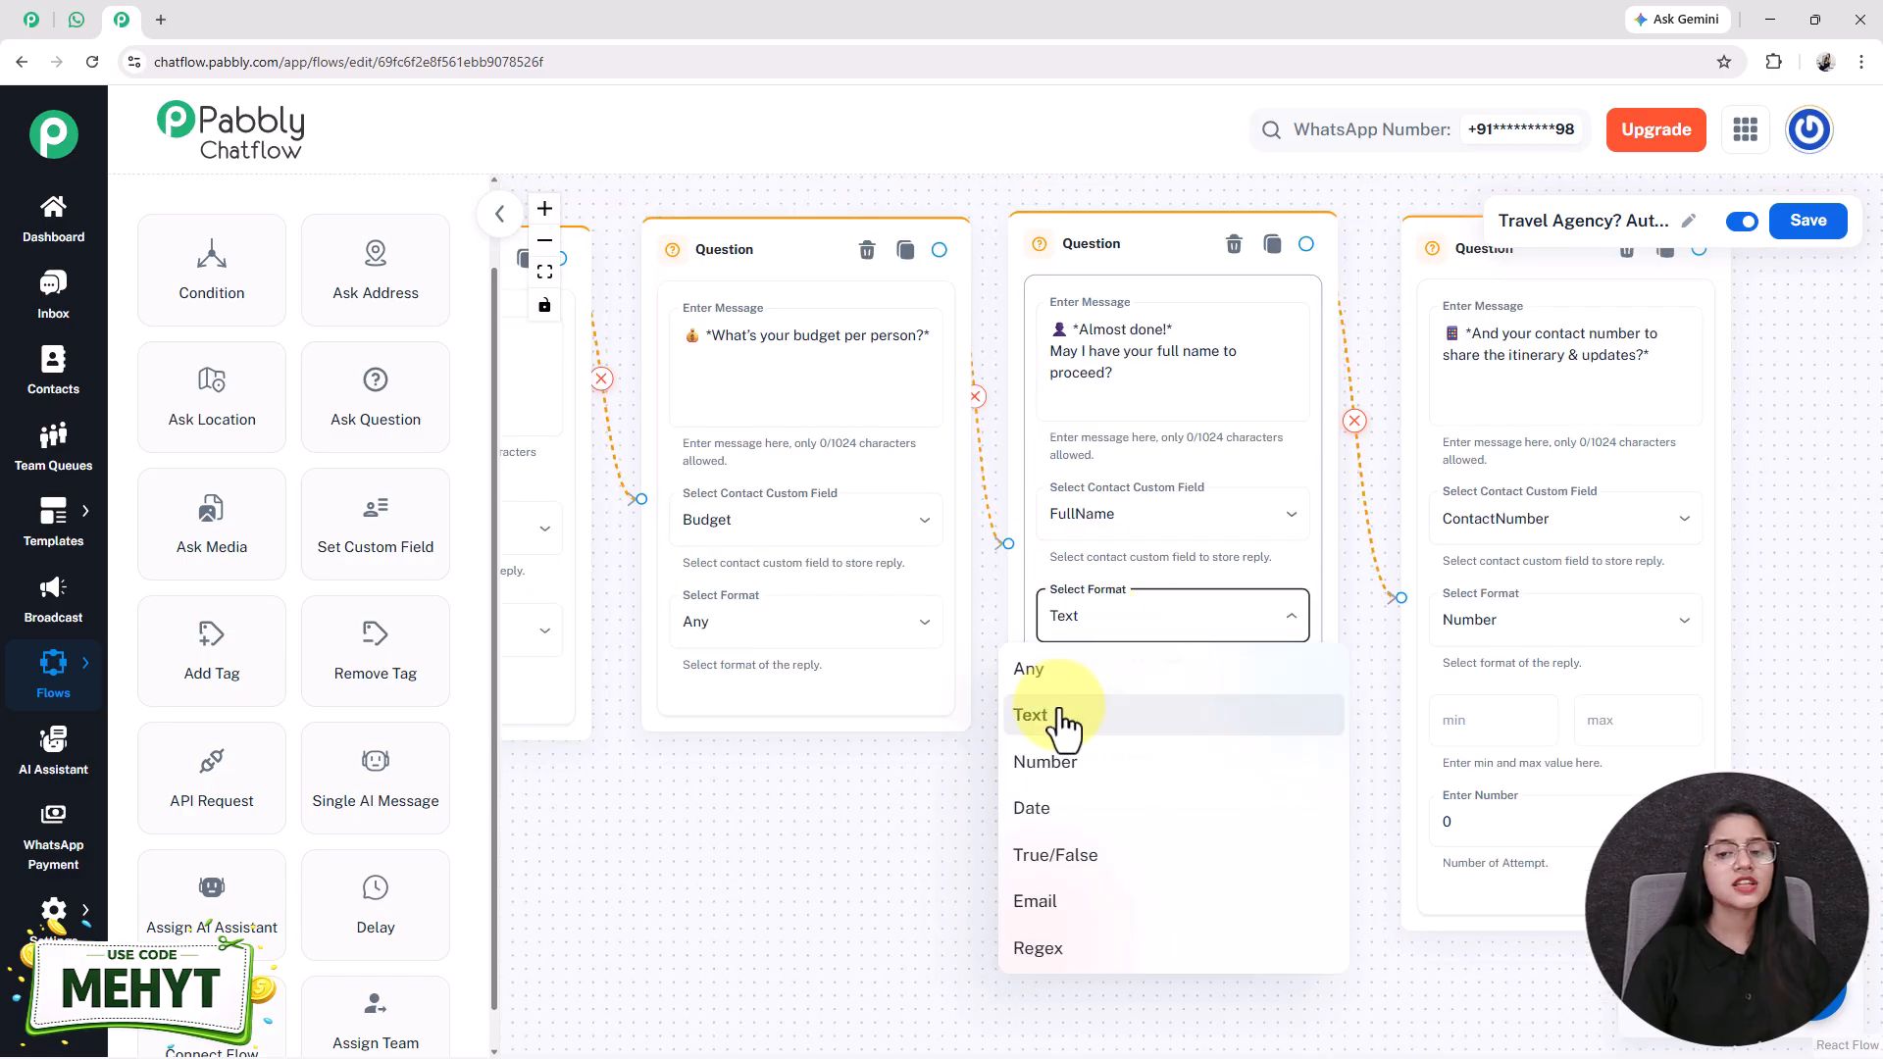
left_click(804, 963)
left_click_drag(853, 837, 697, 885)
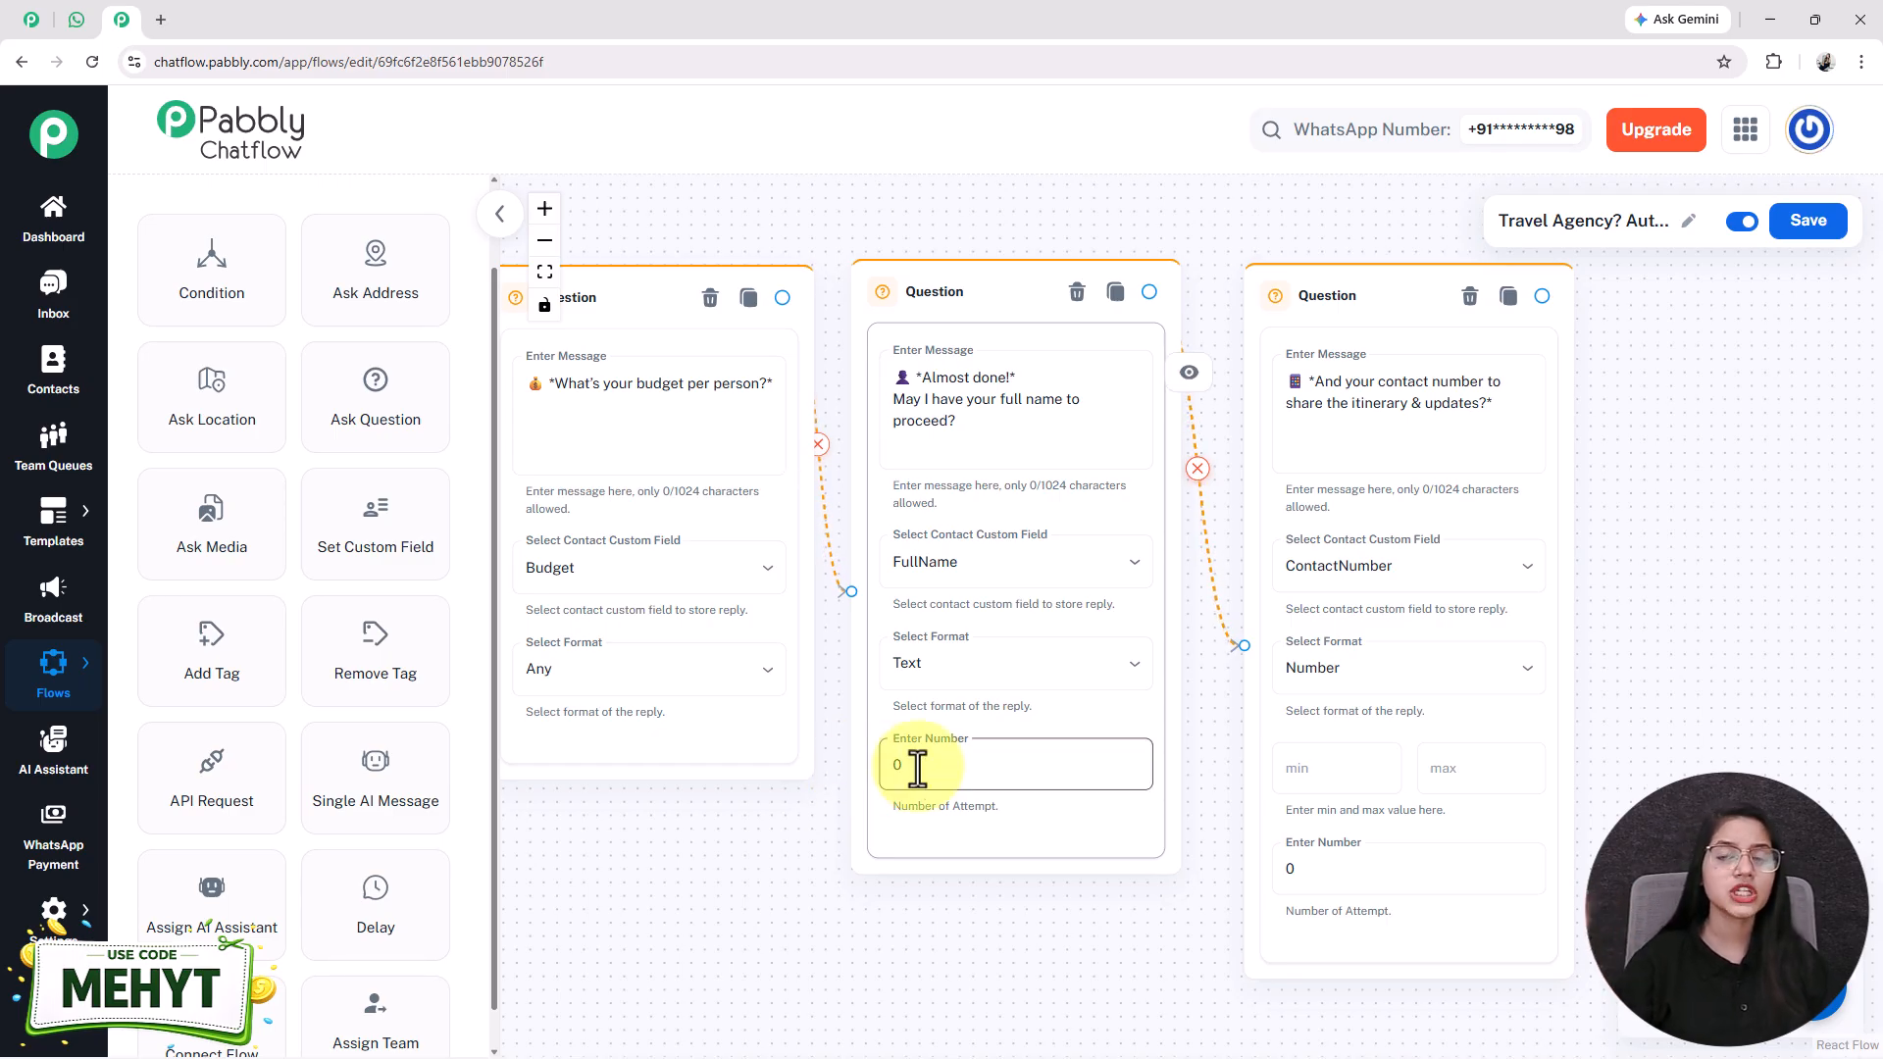
triple_click(998, 376)
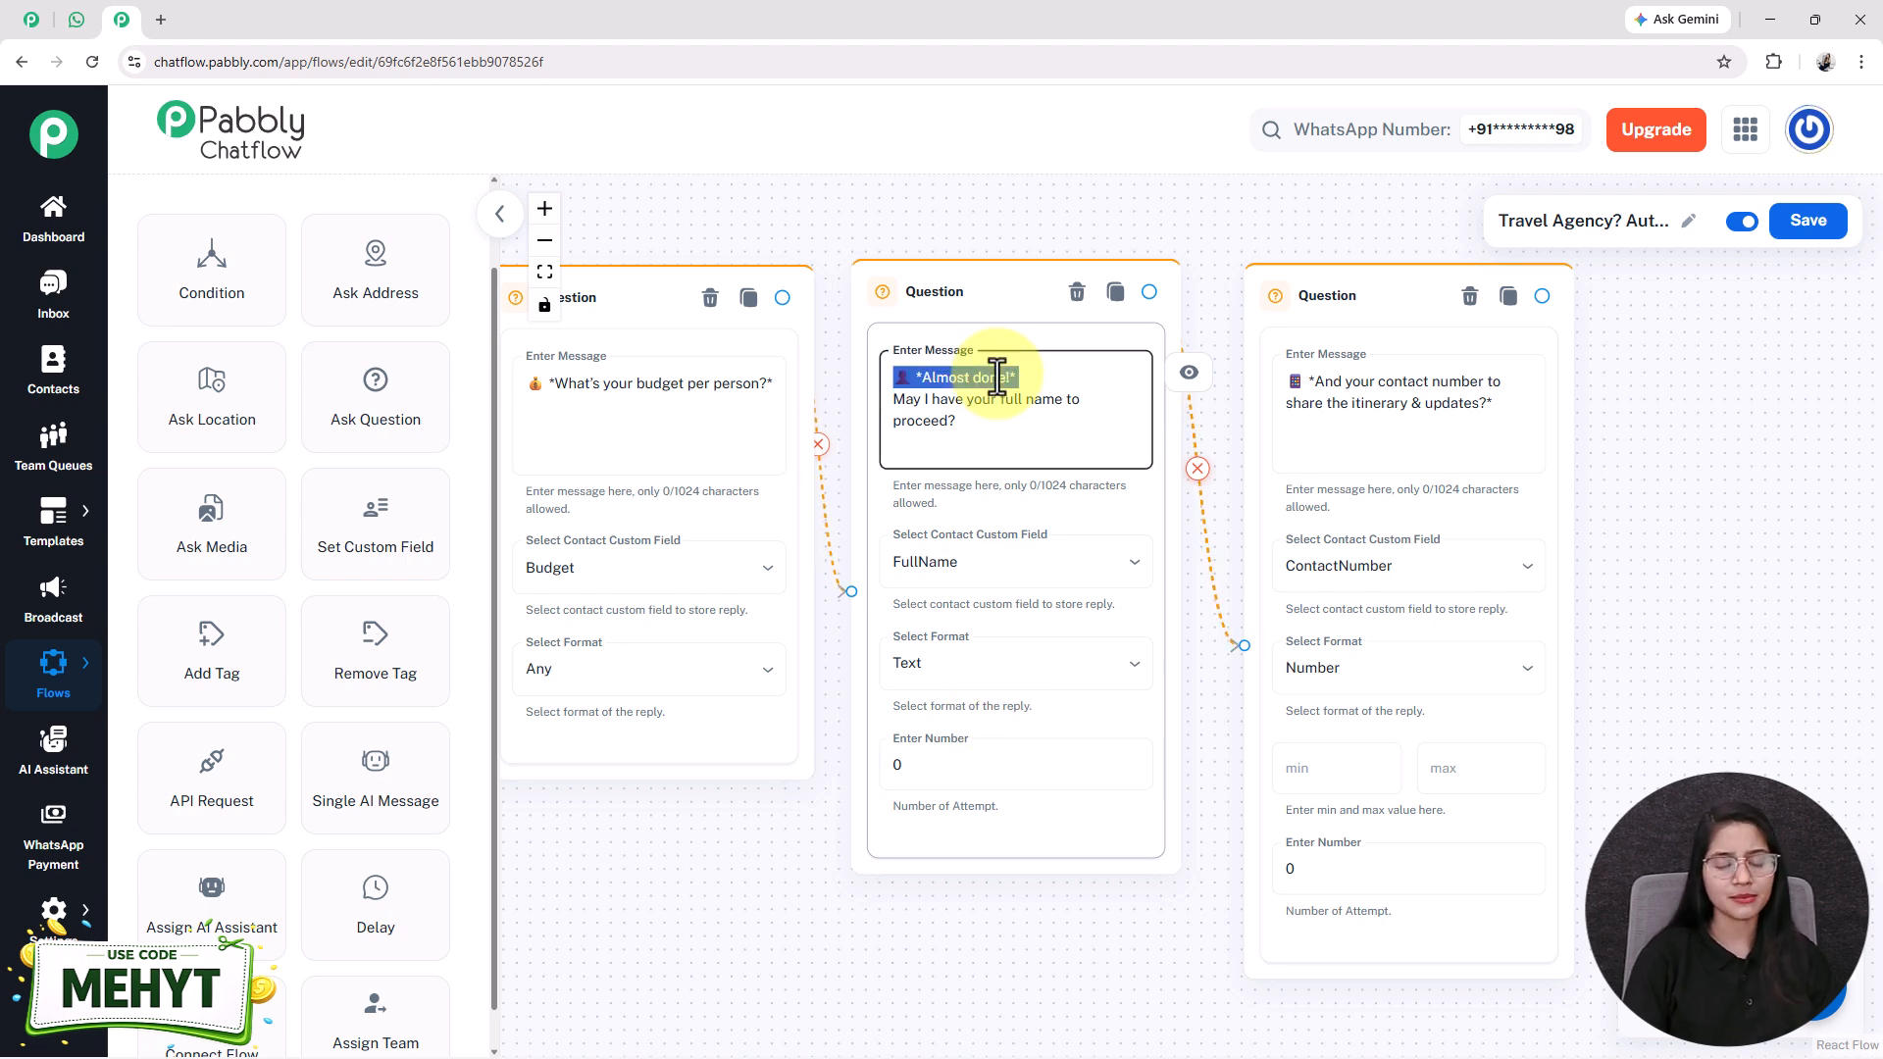
double_click(922, 421)
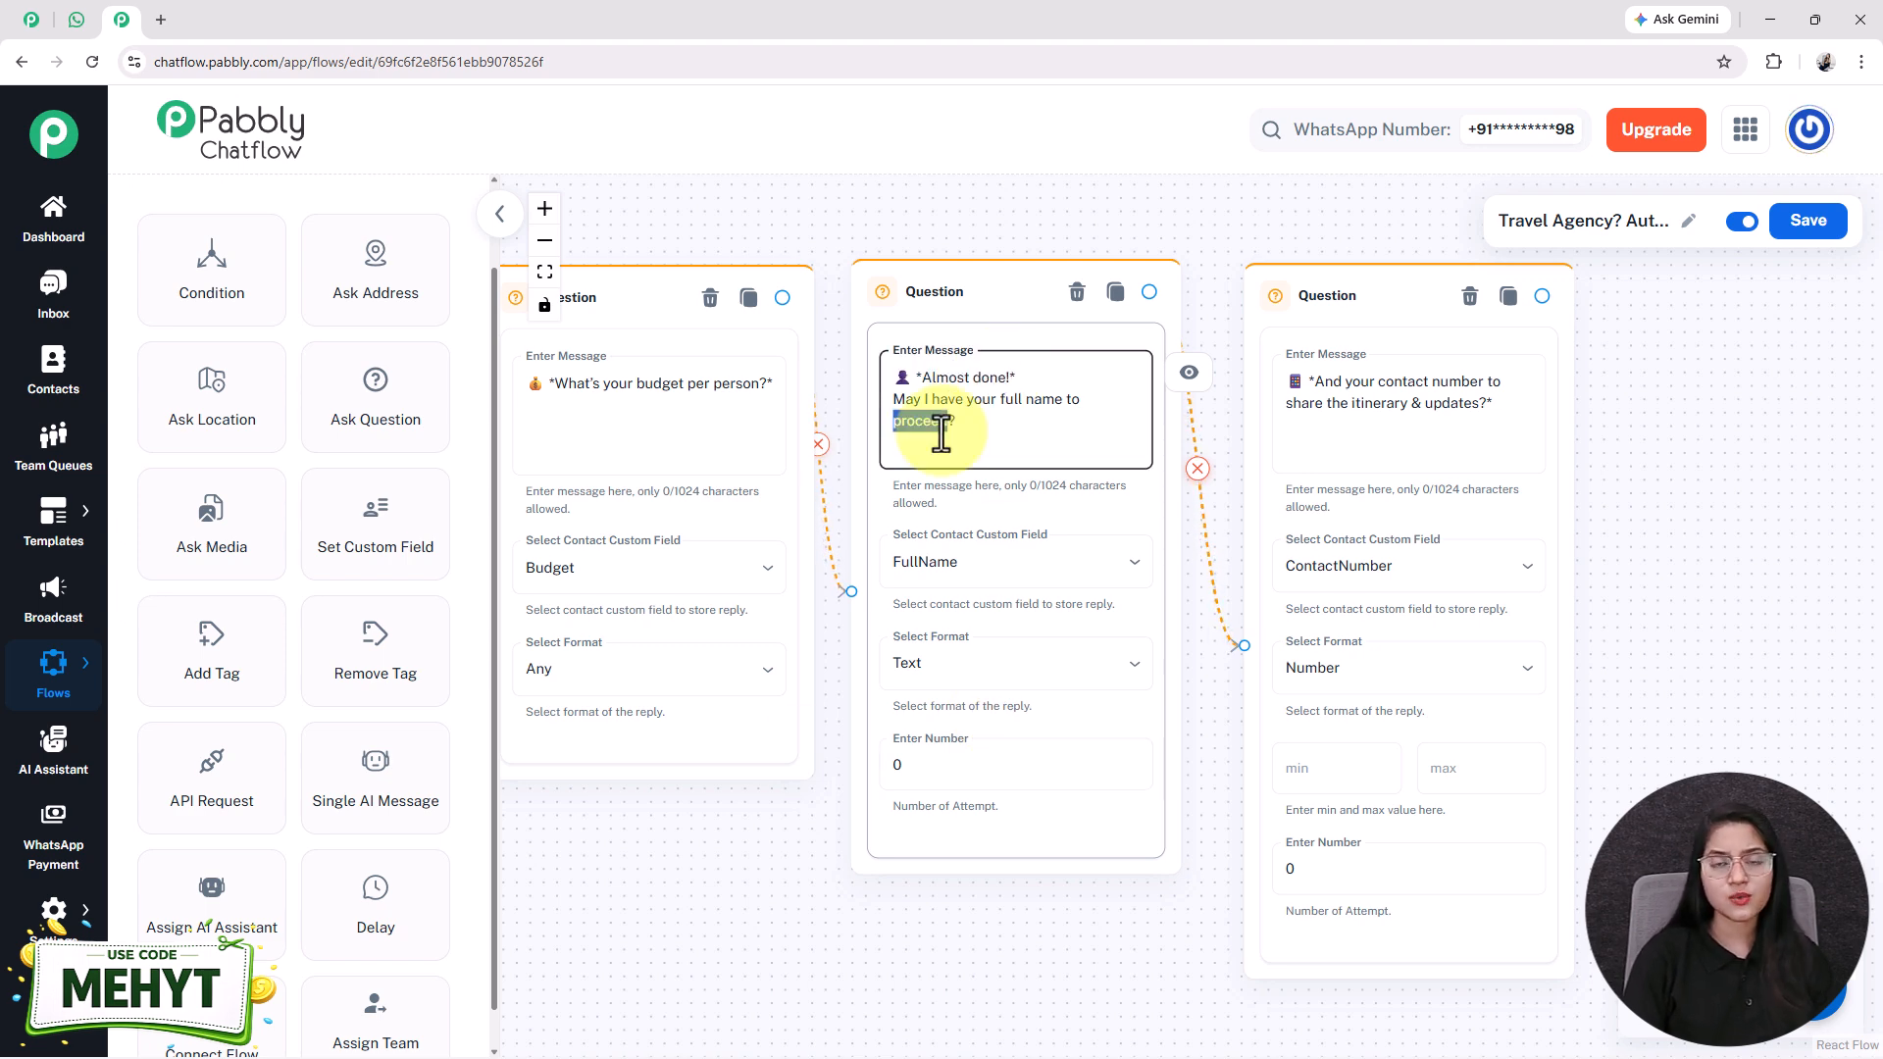
- Try 1 as the full-name question's number of attempts and restore it to 0, keeping the reply format Text
left_click(946, 683)
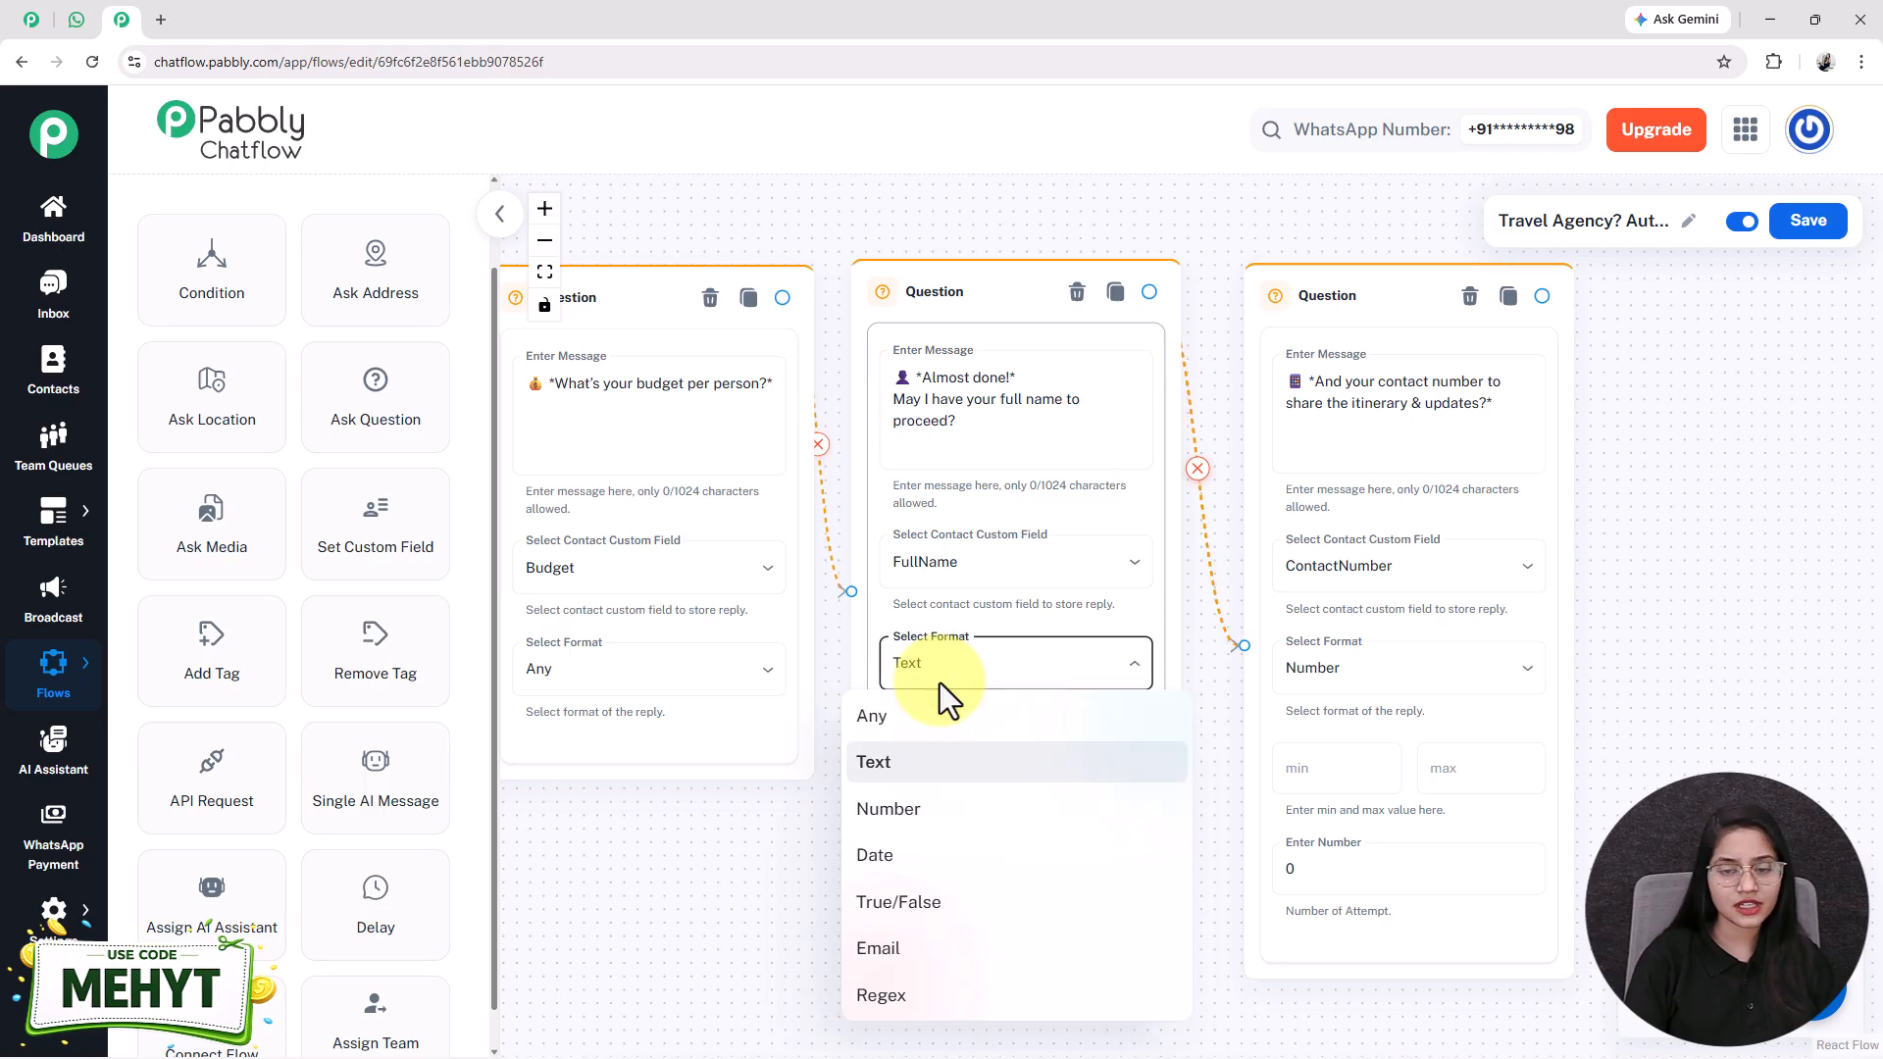
left_click(939, 683)
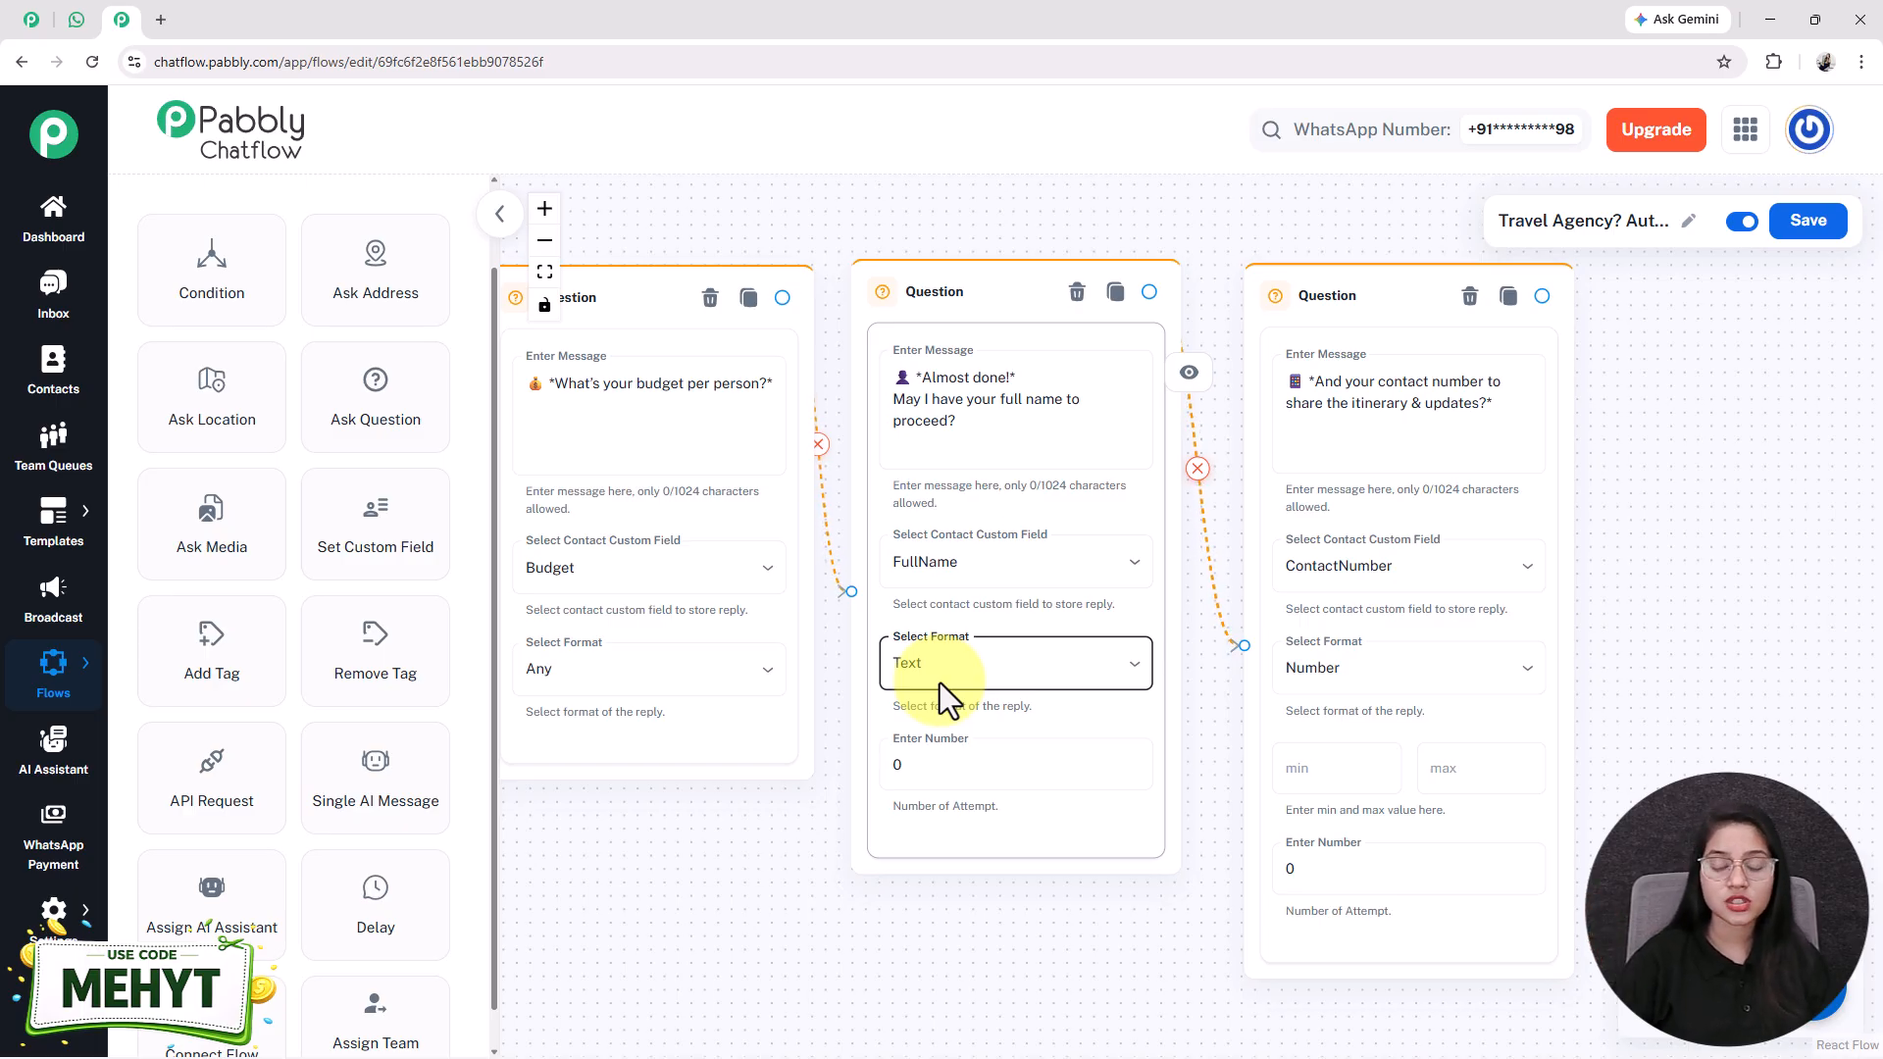
left_click(961, 766)
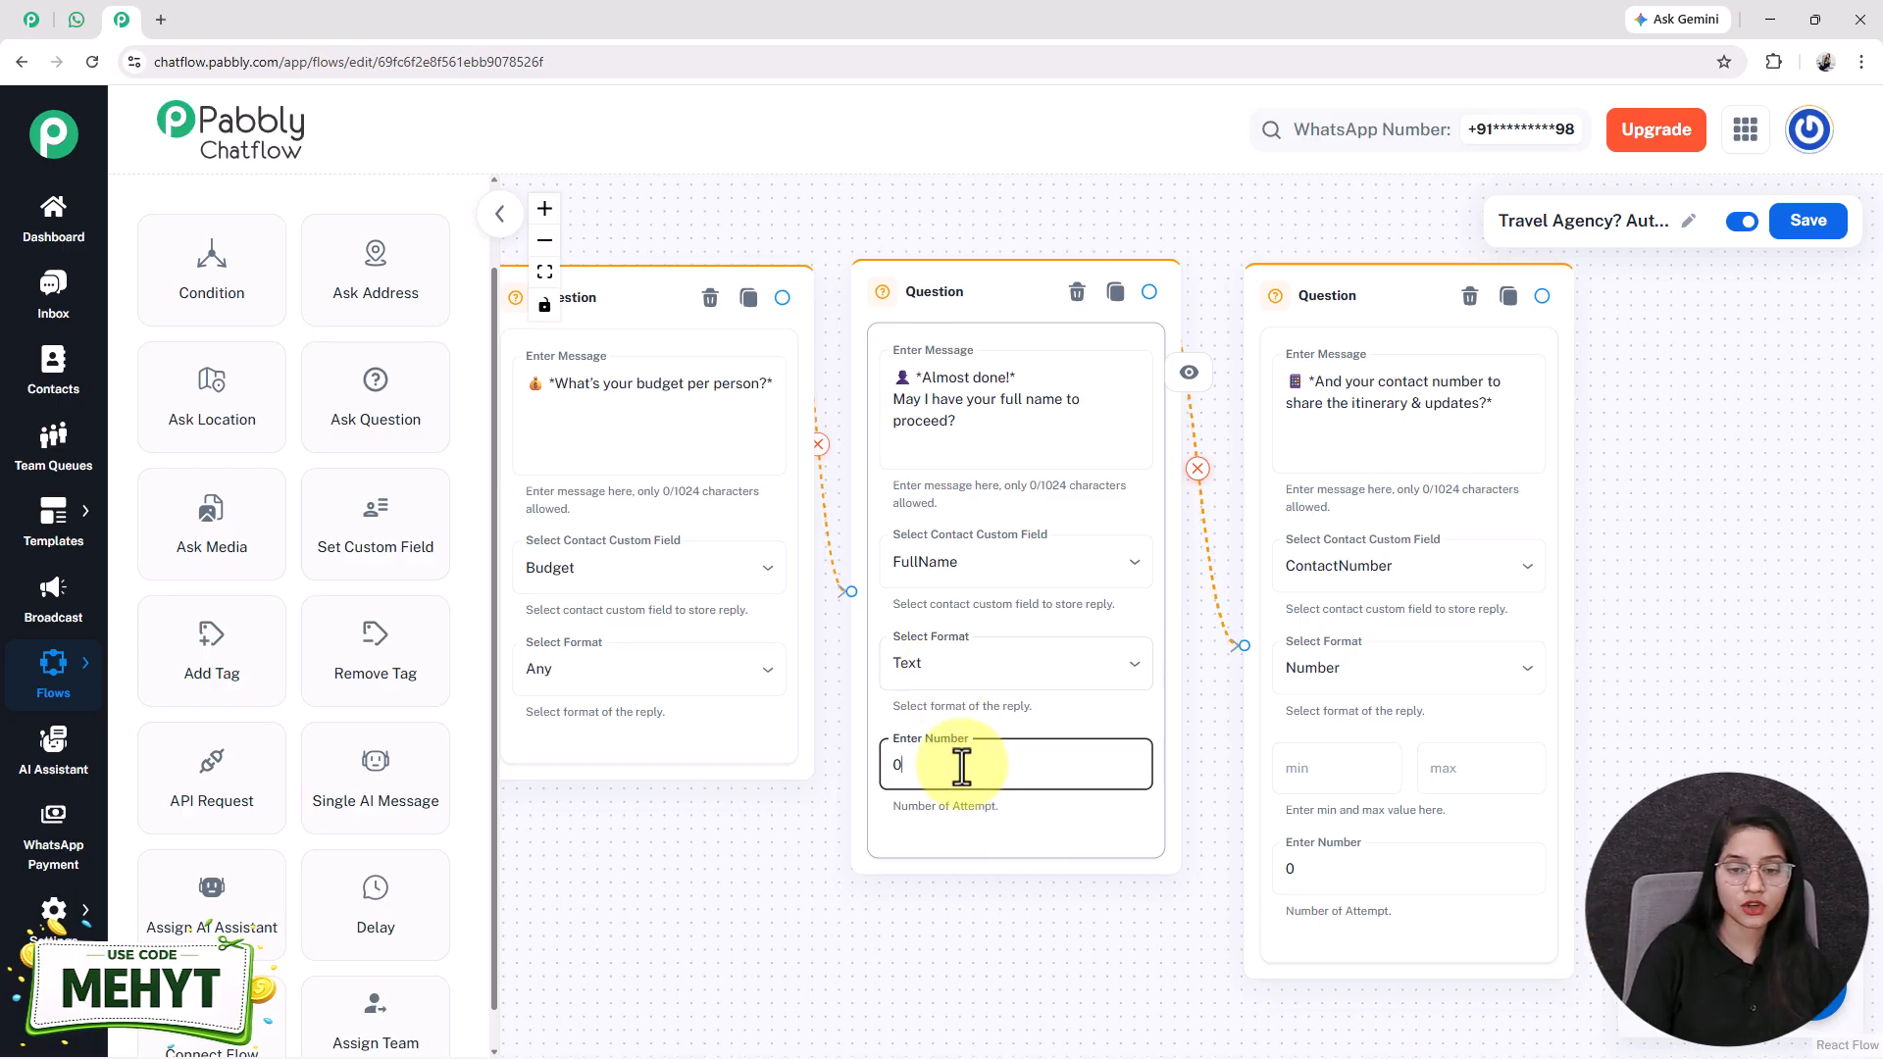
key("BackSpace")
type("1")
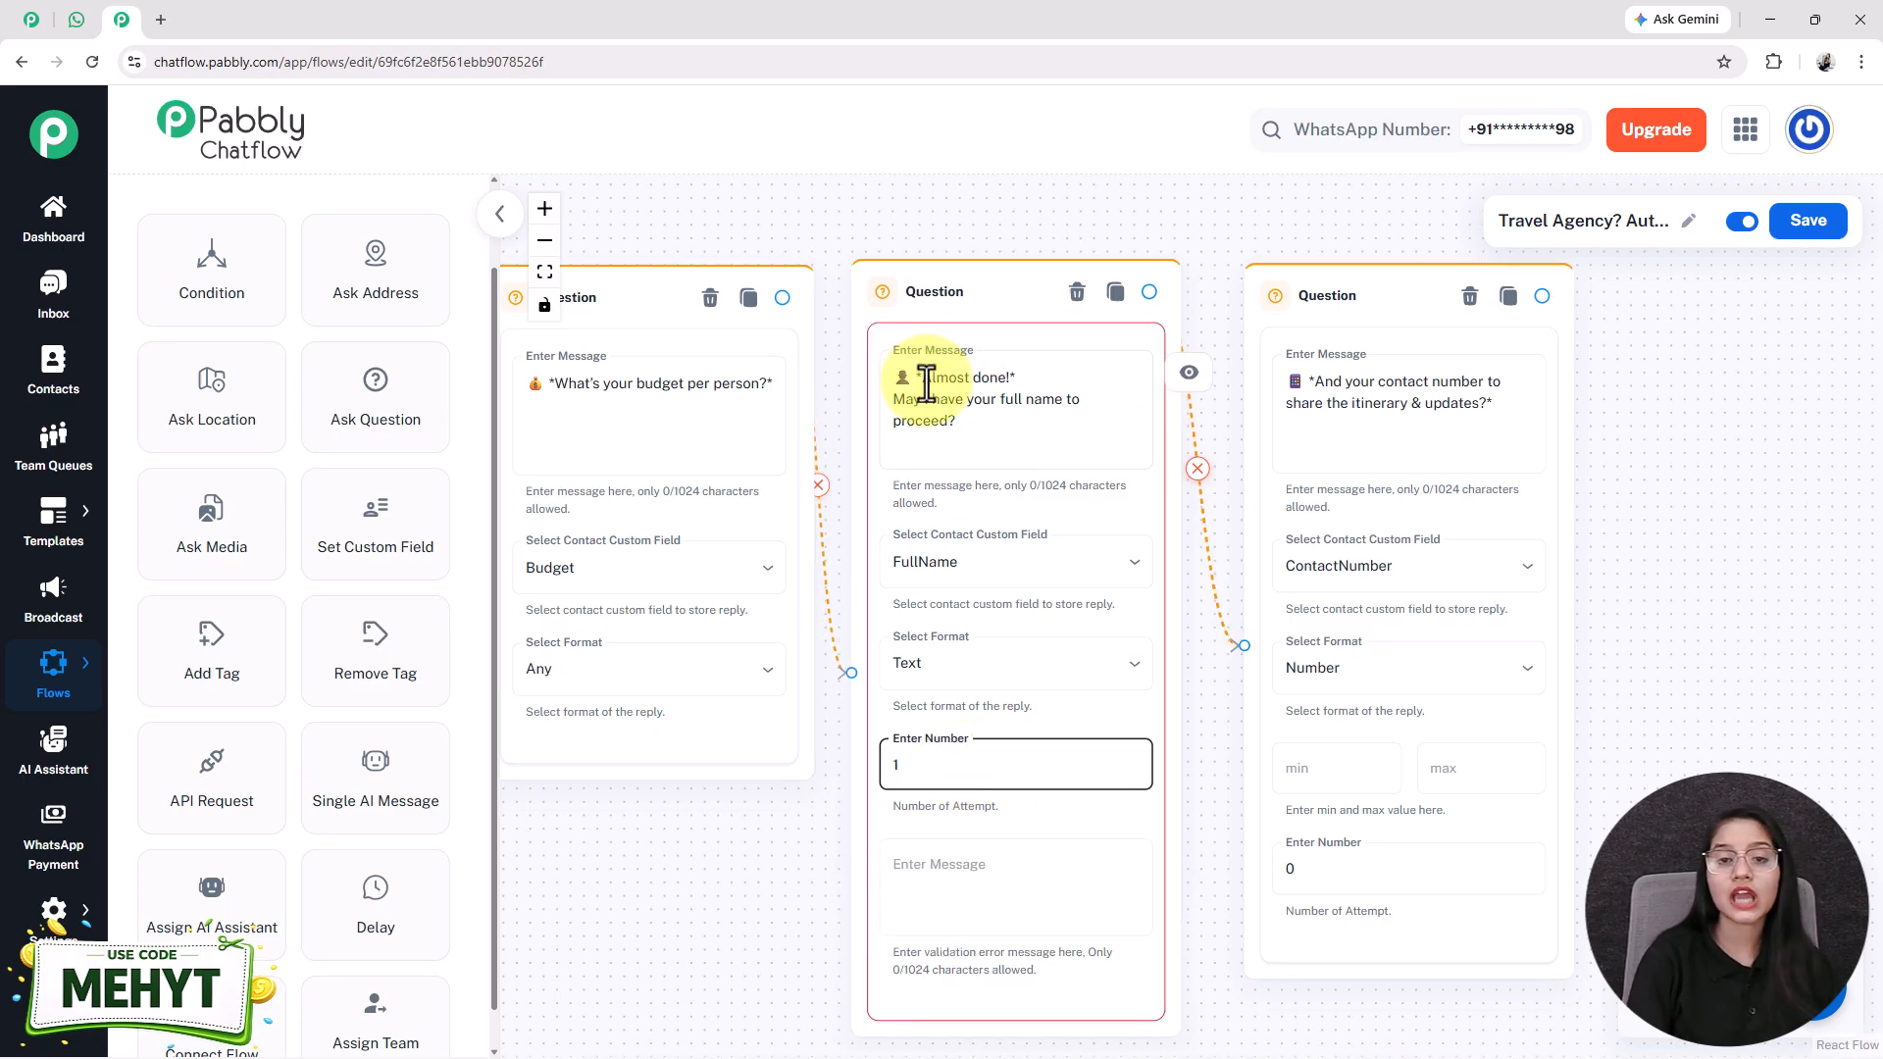
left_click_drag(682, 893, 667, 857)
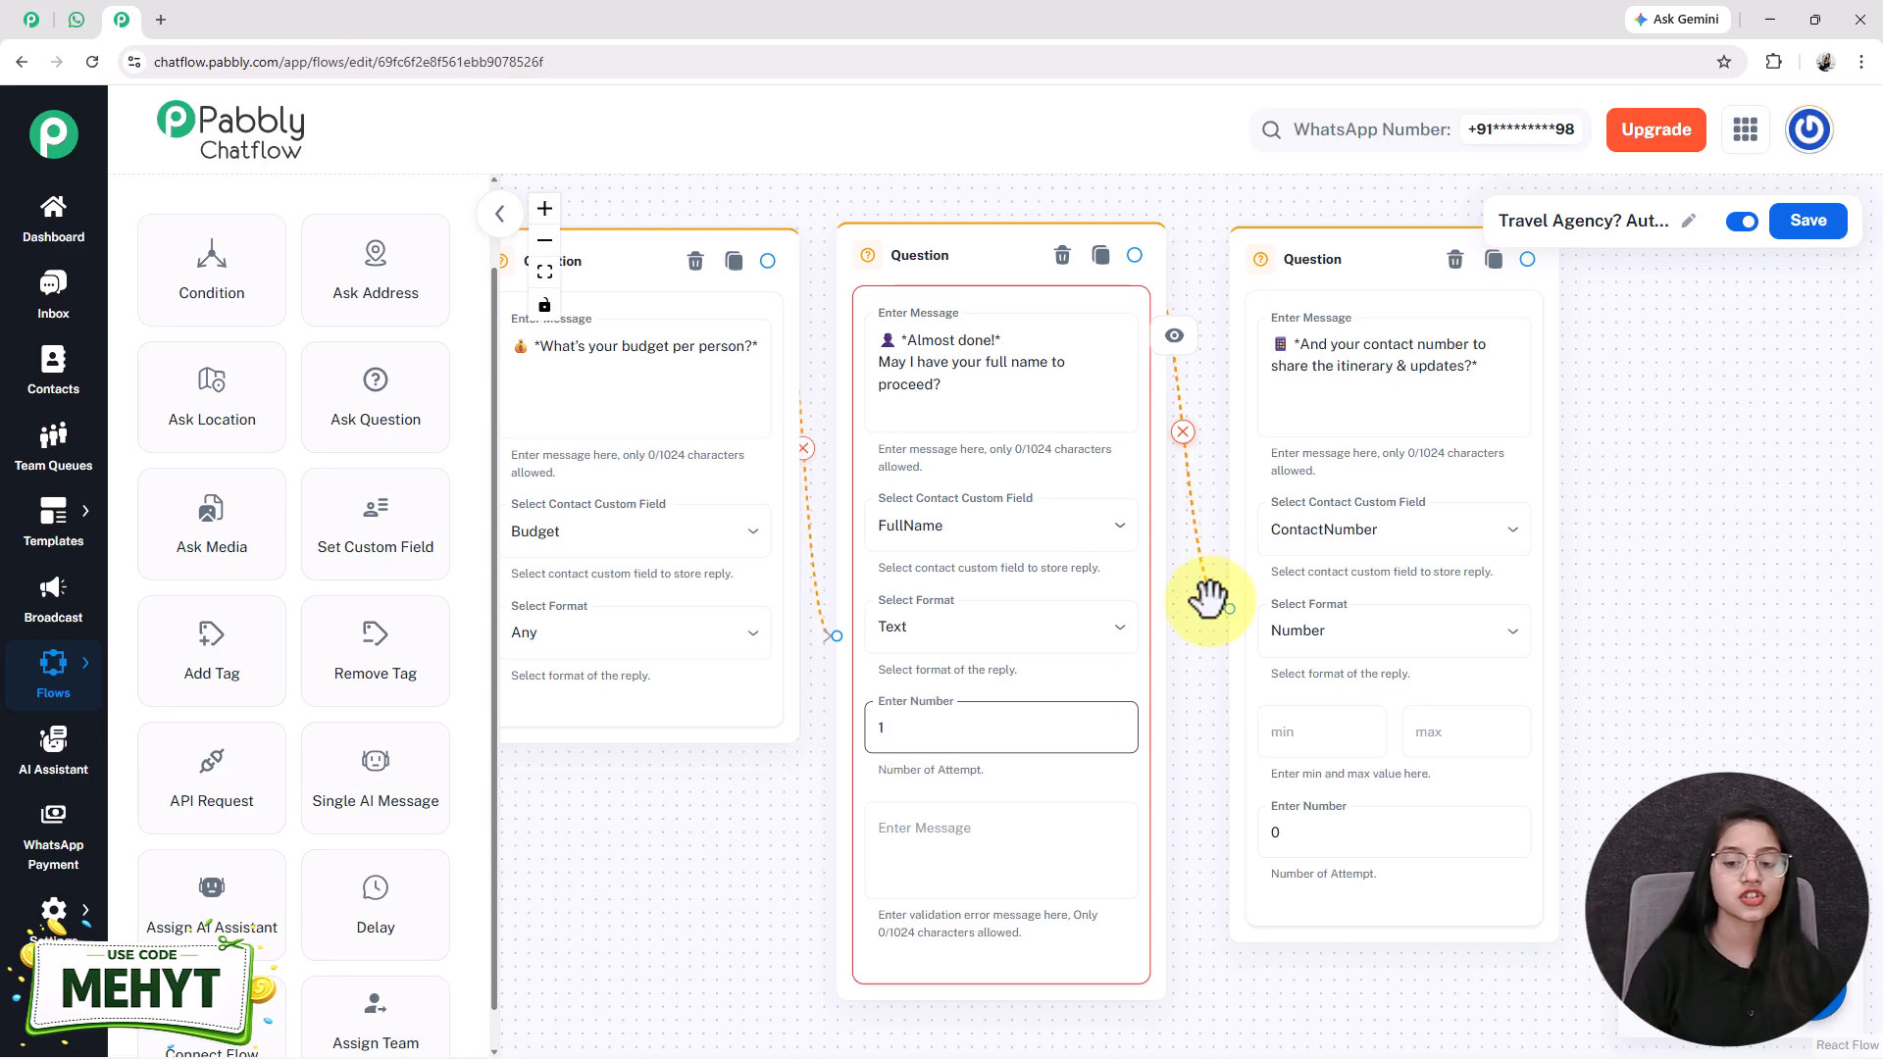
left_click(915, 742)
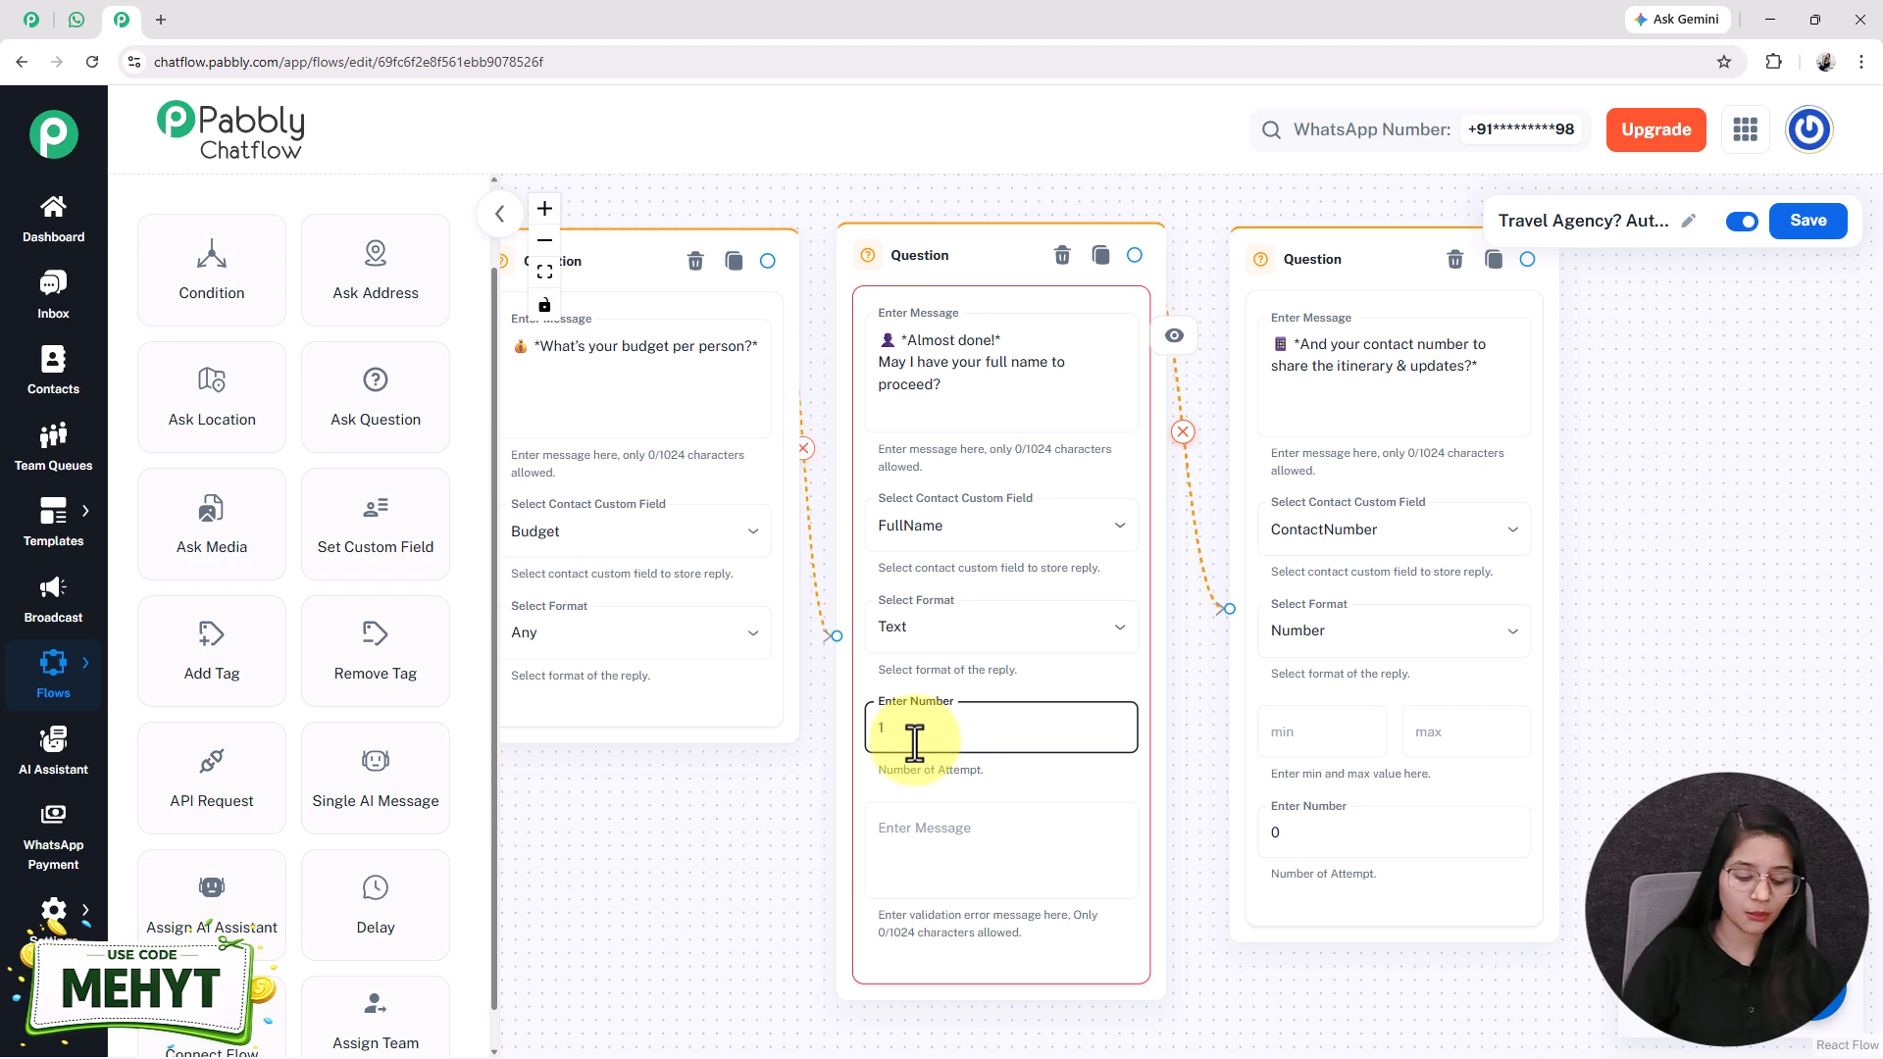
key("BackSpace")
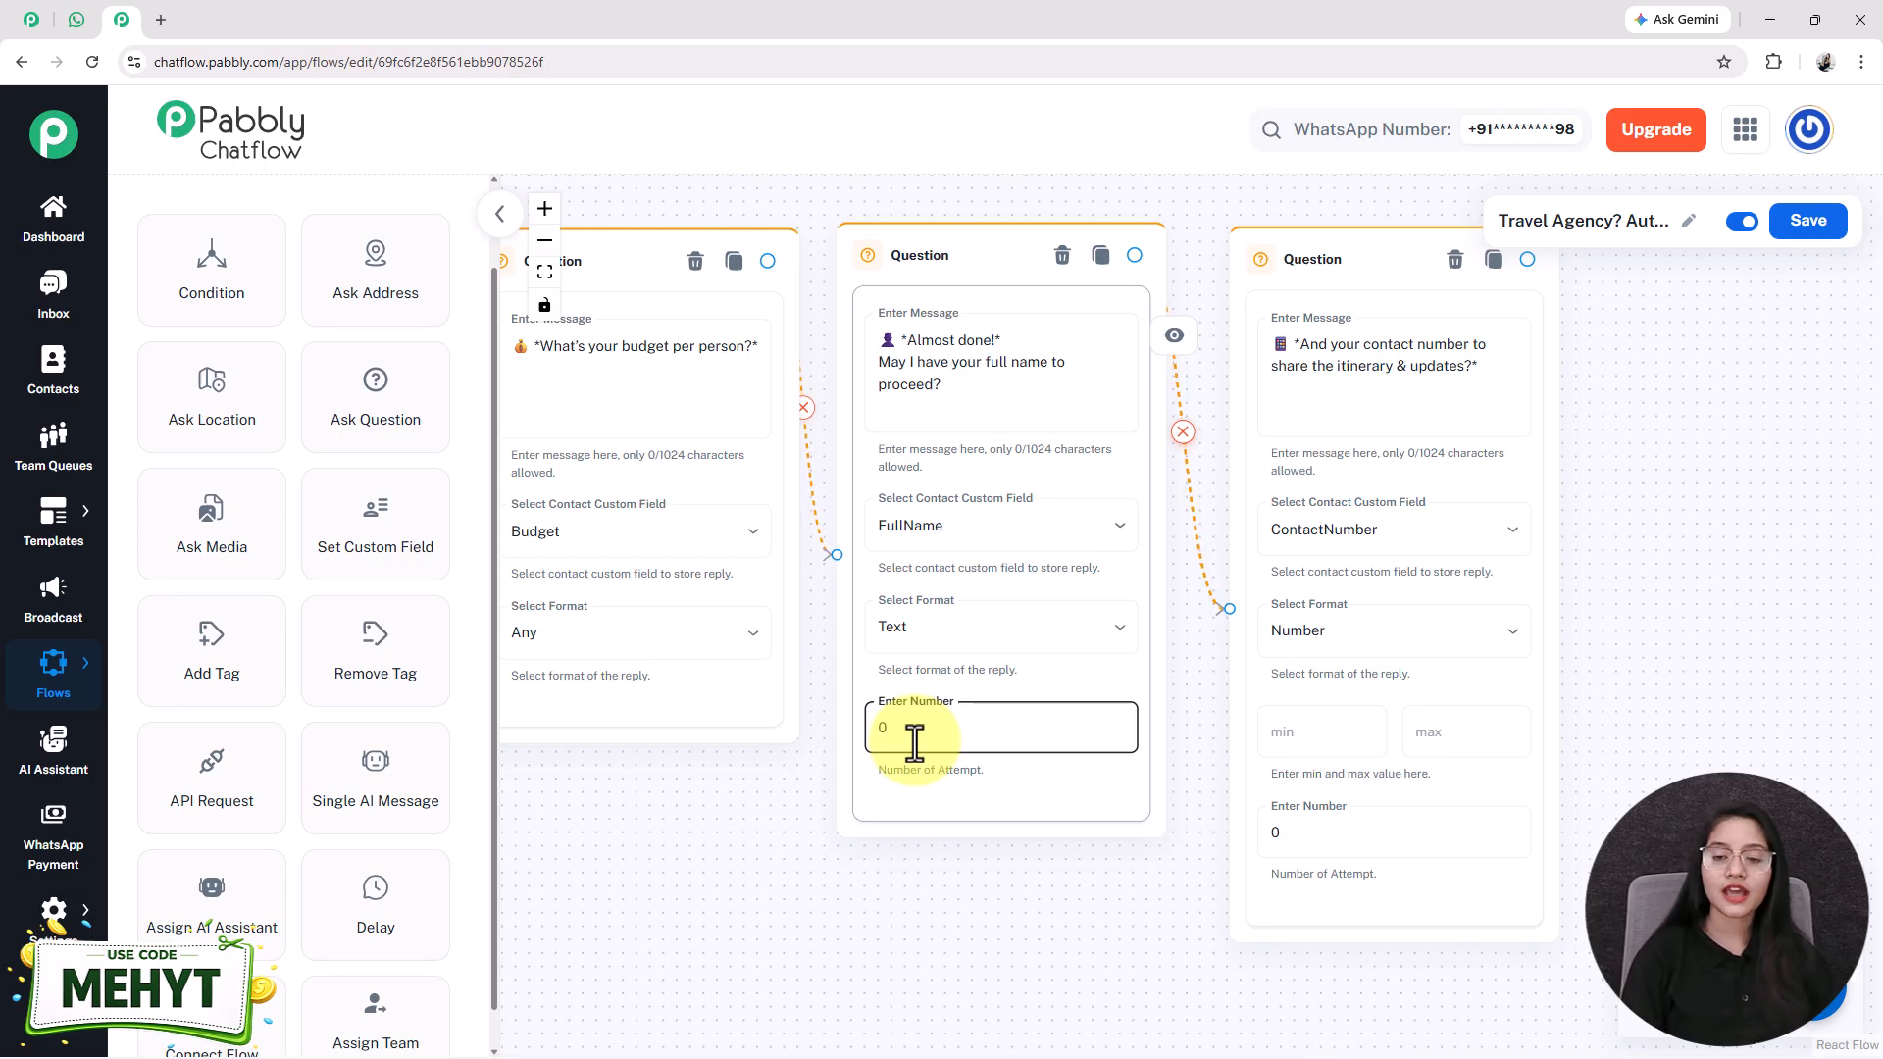
- Review the linked Question blocks in the flow and the trip-details confirmation message in the WhatsApp chat
scroll(981, 785, "down", 3)
left_click_drag(888, 913, 715, 869)
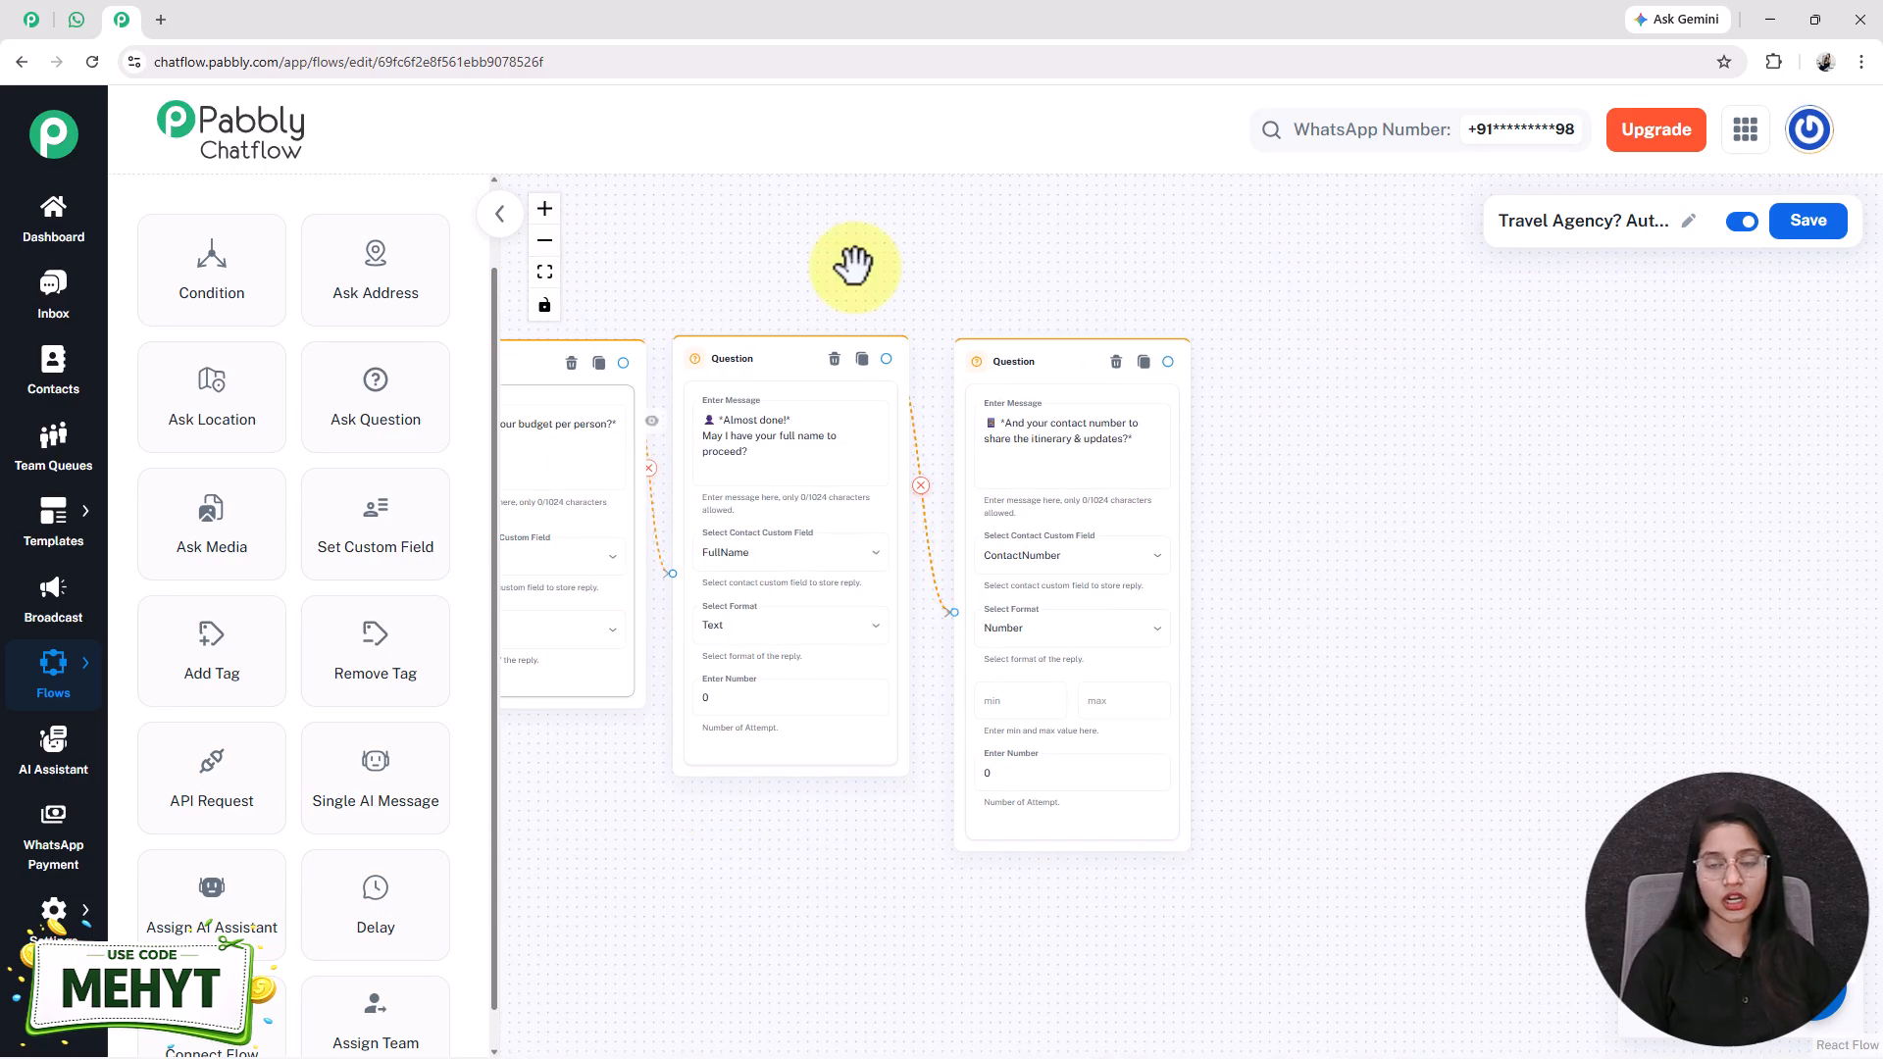
left_click_drag(896, 811, 1370, 828)
scroll(1370, 828, "down", 2)
left_click_drag(828, 866, 1072, 820)
left_click_drag(1320, 885, 734, 919)
left_click_drag(980, 883, 624, 894)
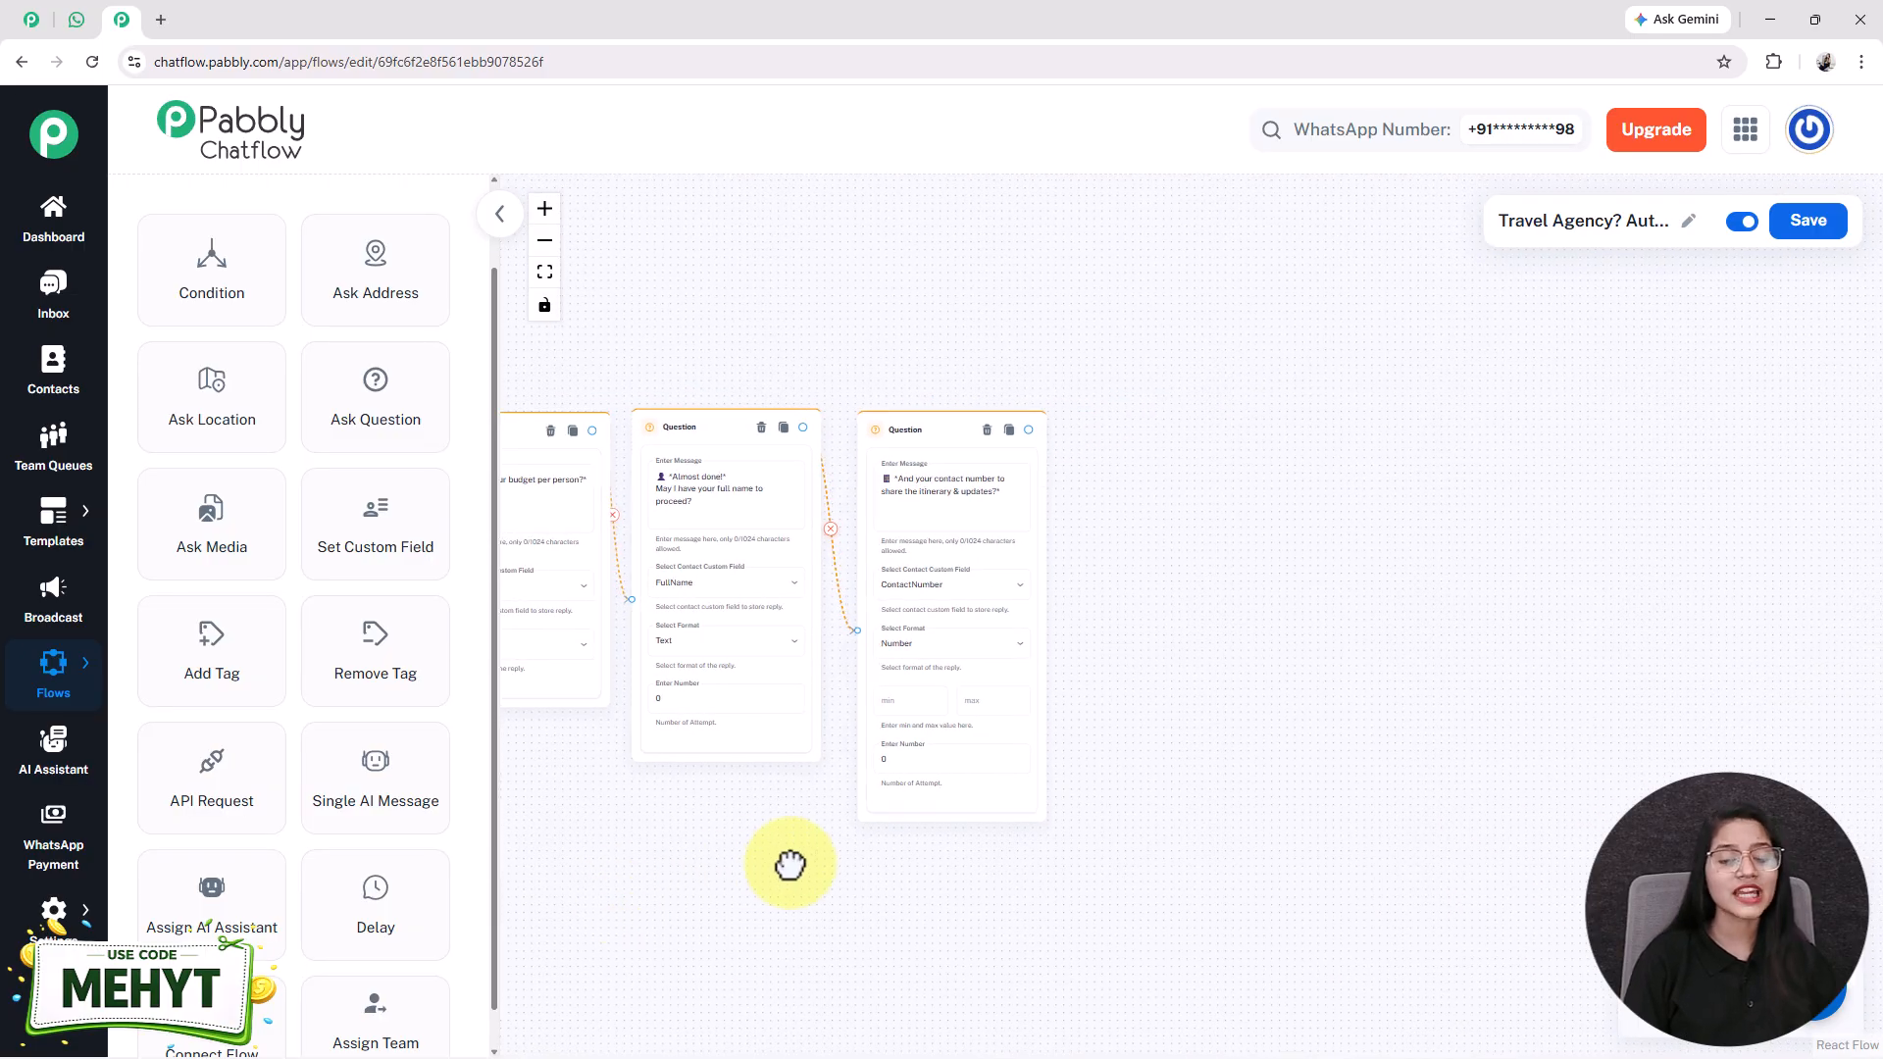
left_click_drag(765, 866, 1774, 748)
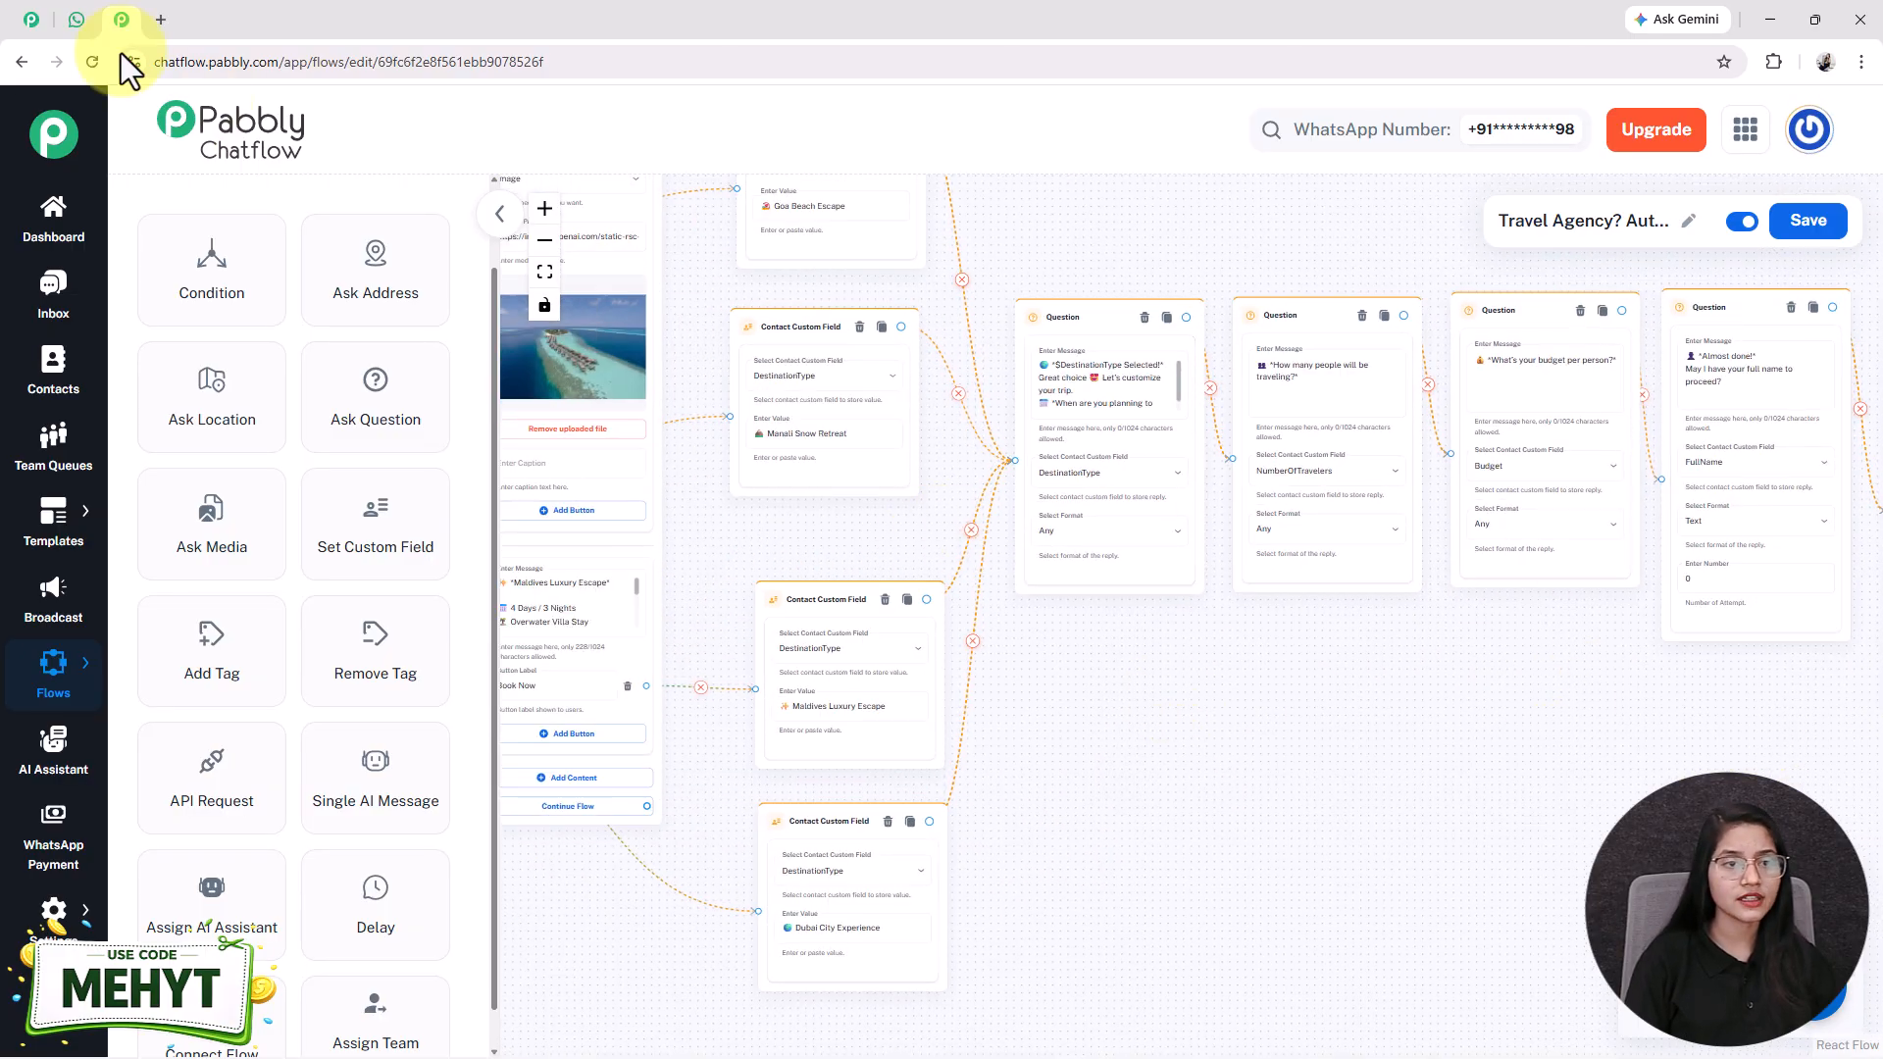
left_click(61, 20)
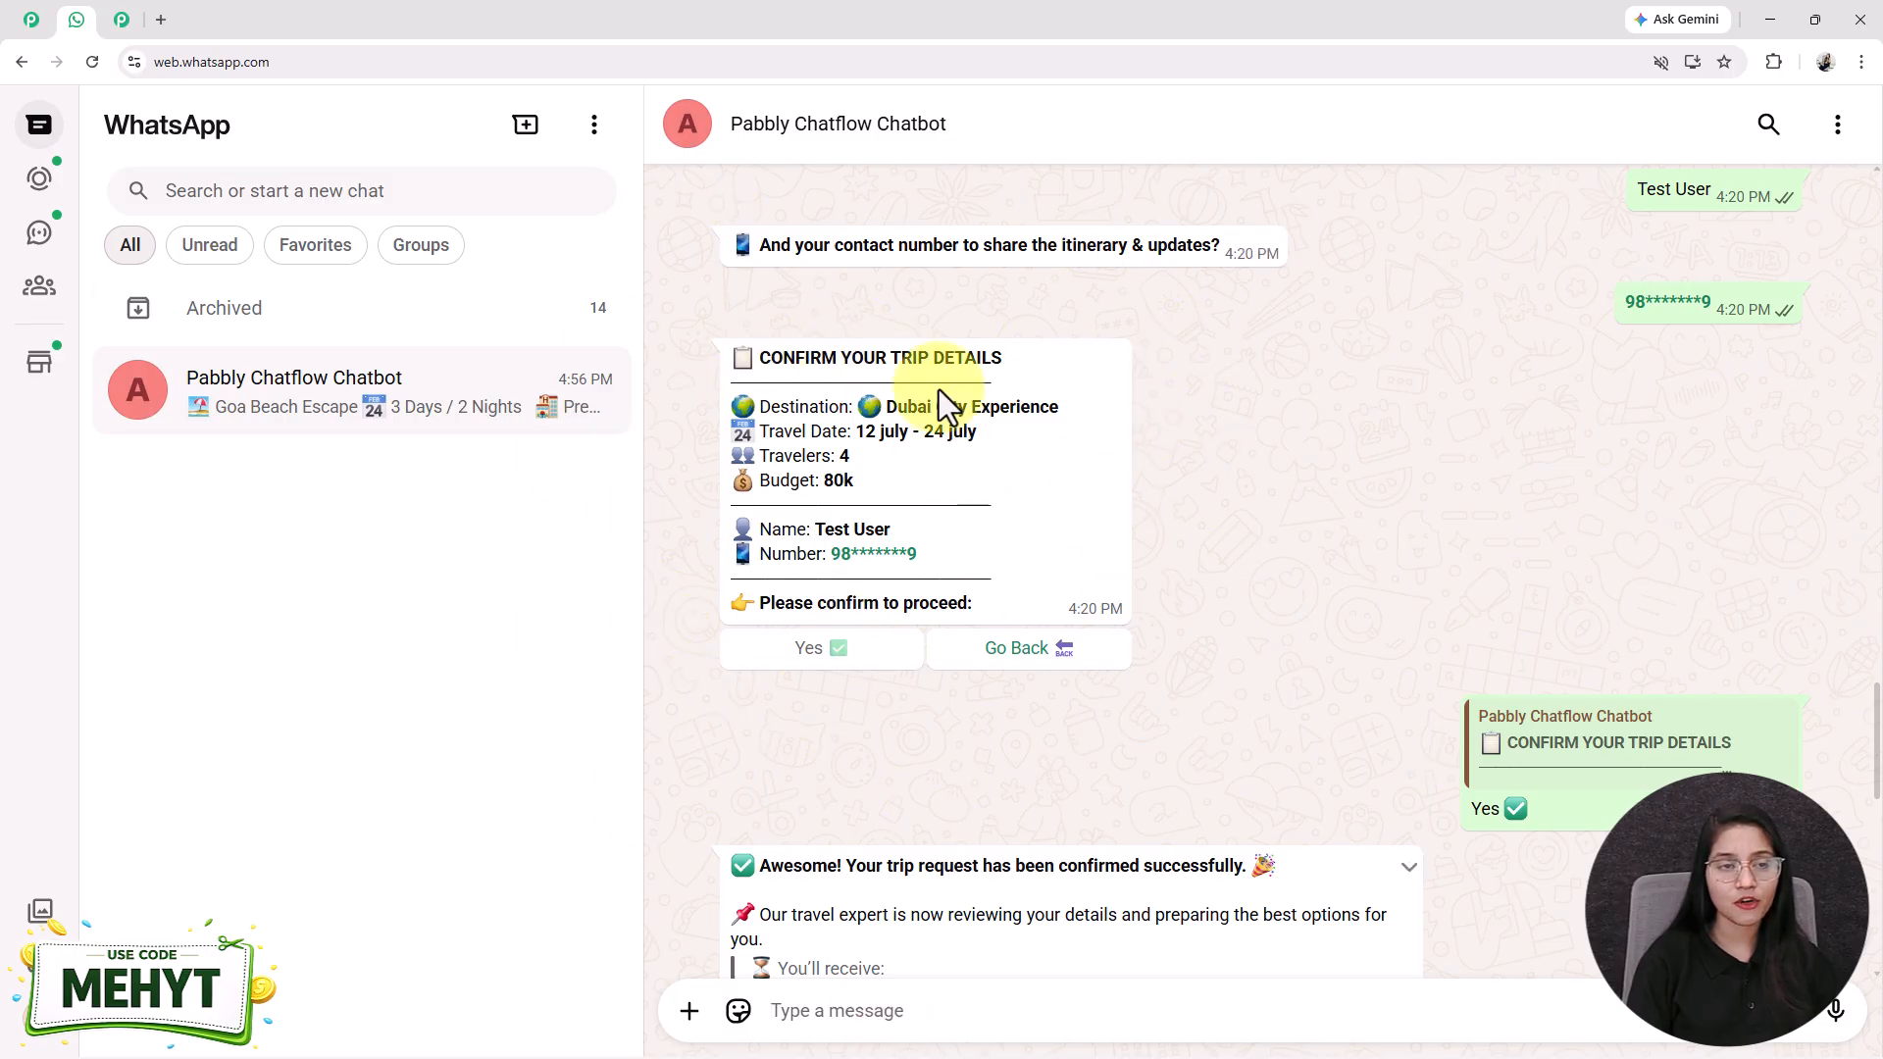
left_click(121, 20)
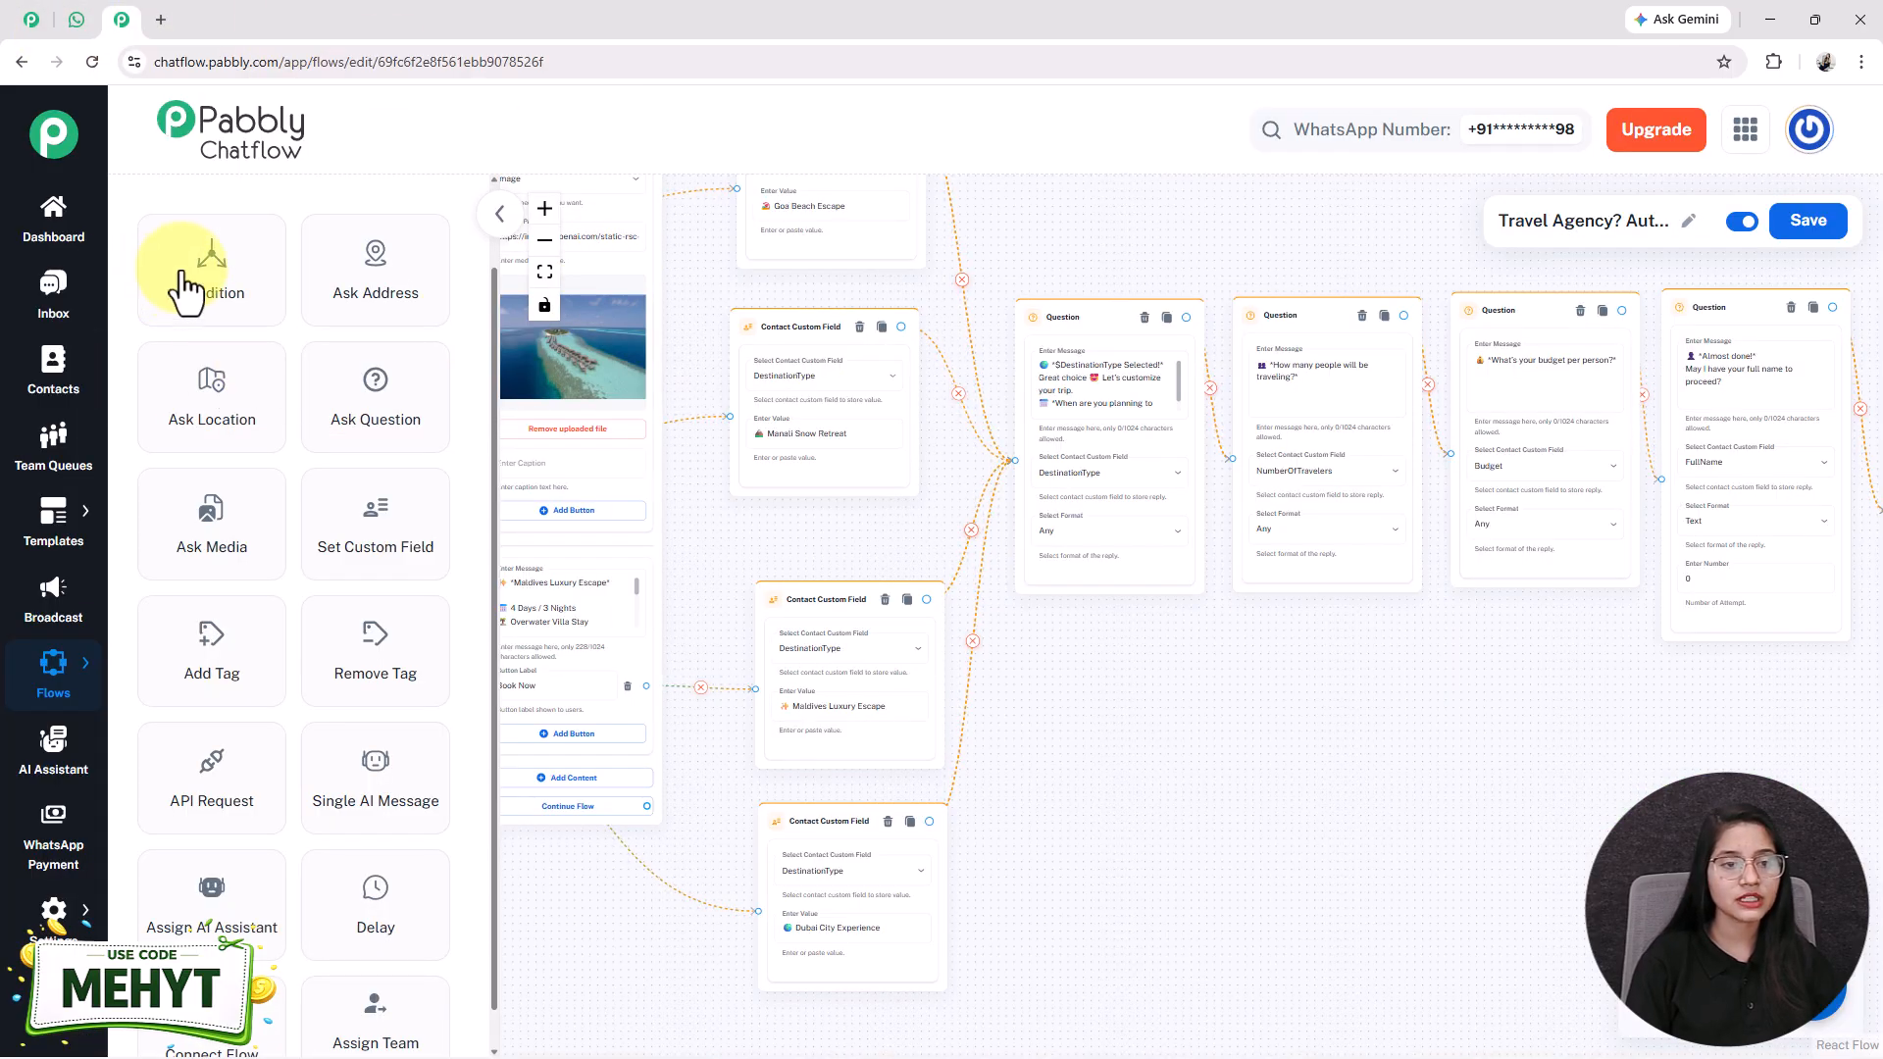
- Add a Text Button block after the contact-number question with the "CONFIRM YOUR TRIP DETAILS" message containing the trip and contact custom-field variables
scroll(250, 345, "up", 2)
left_click(221, 233)
left_click_drag(216, 353, 1599, 383)
scroll(891, 407, "up", 6)
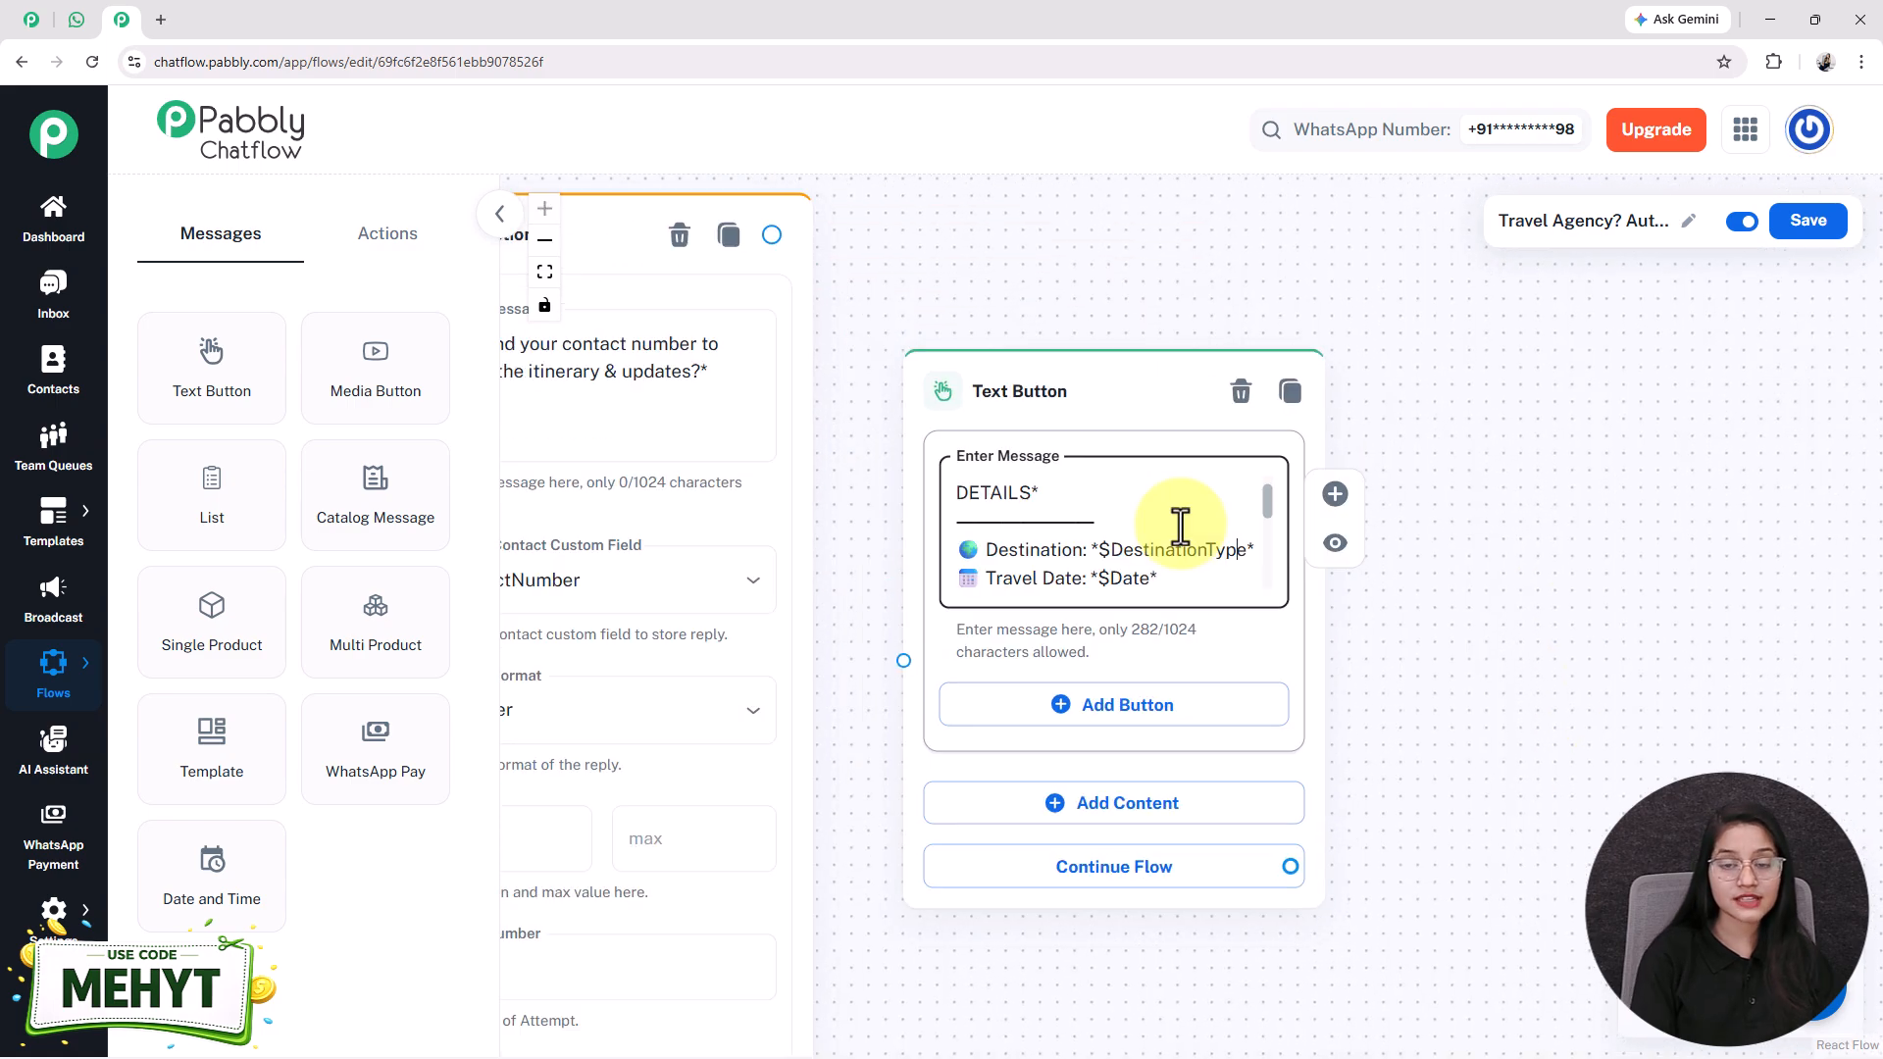
scroll(1181, 528, "up", 1)
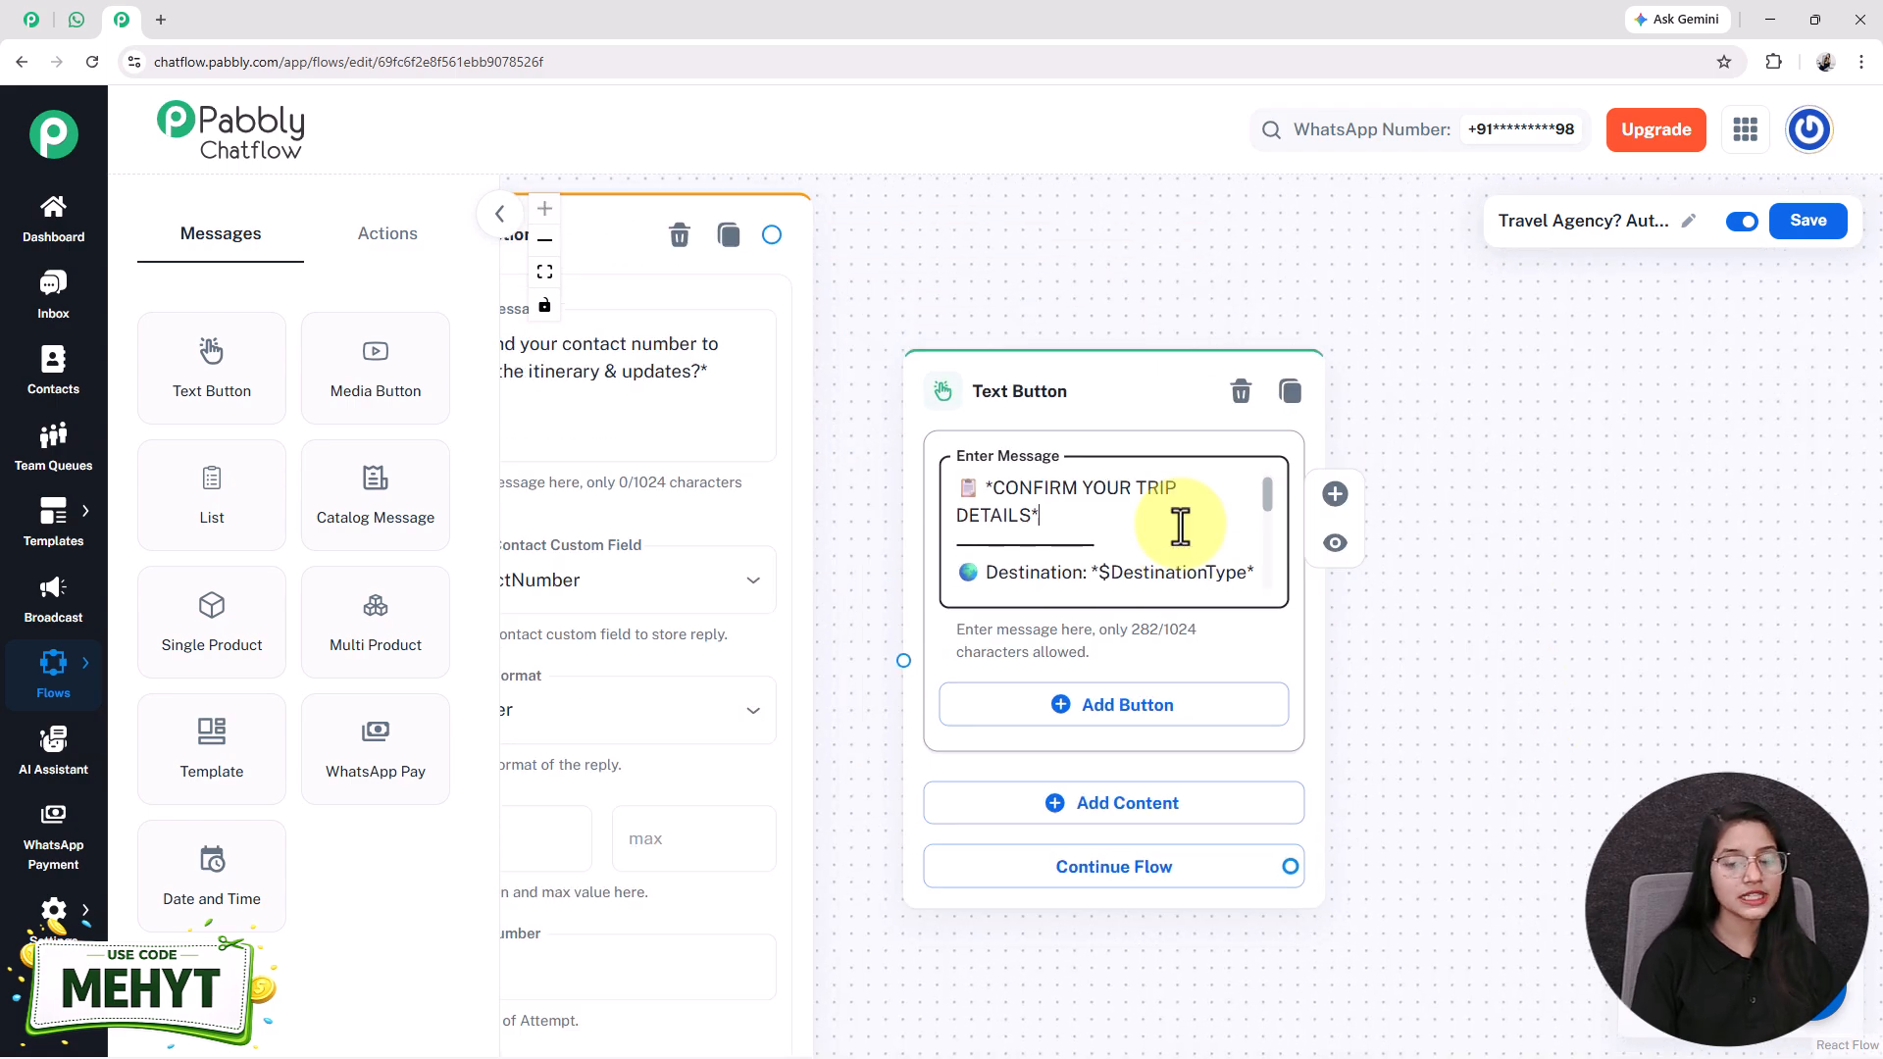
scroll(1181, 528, "down", 1)
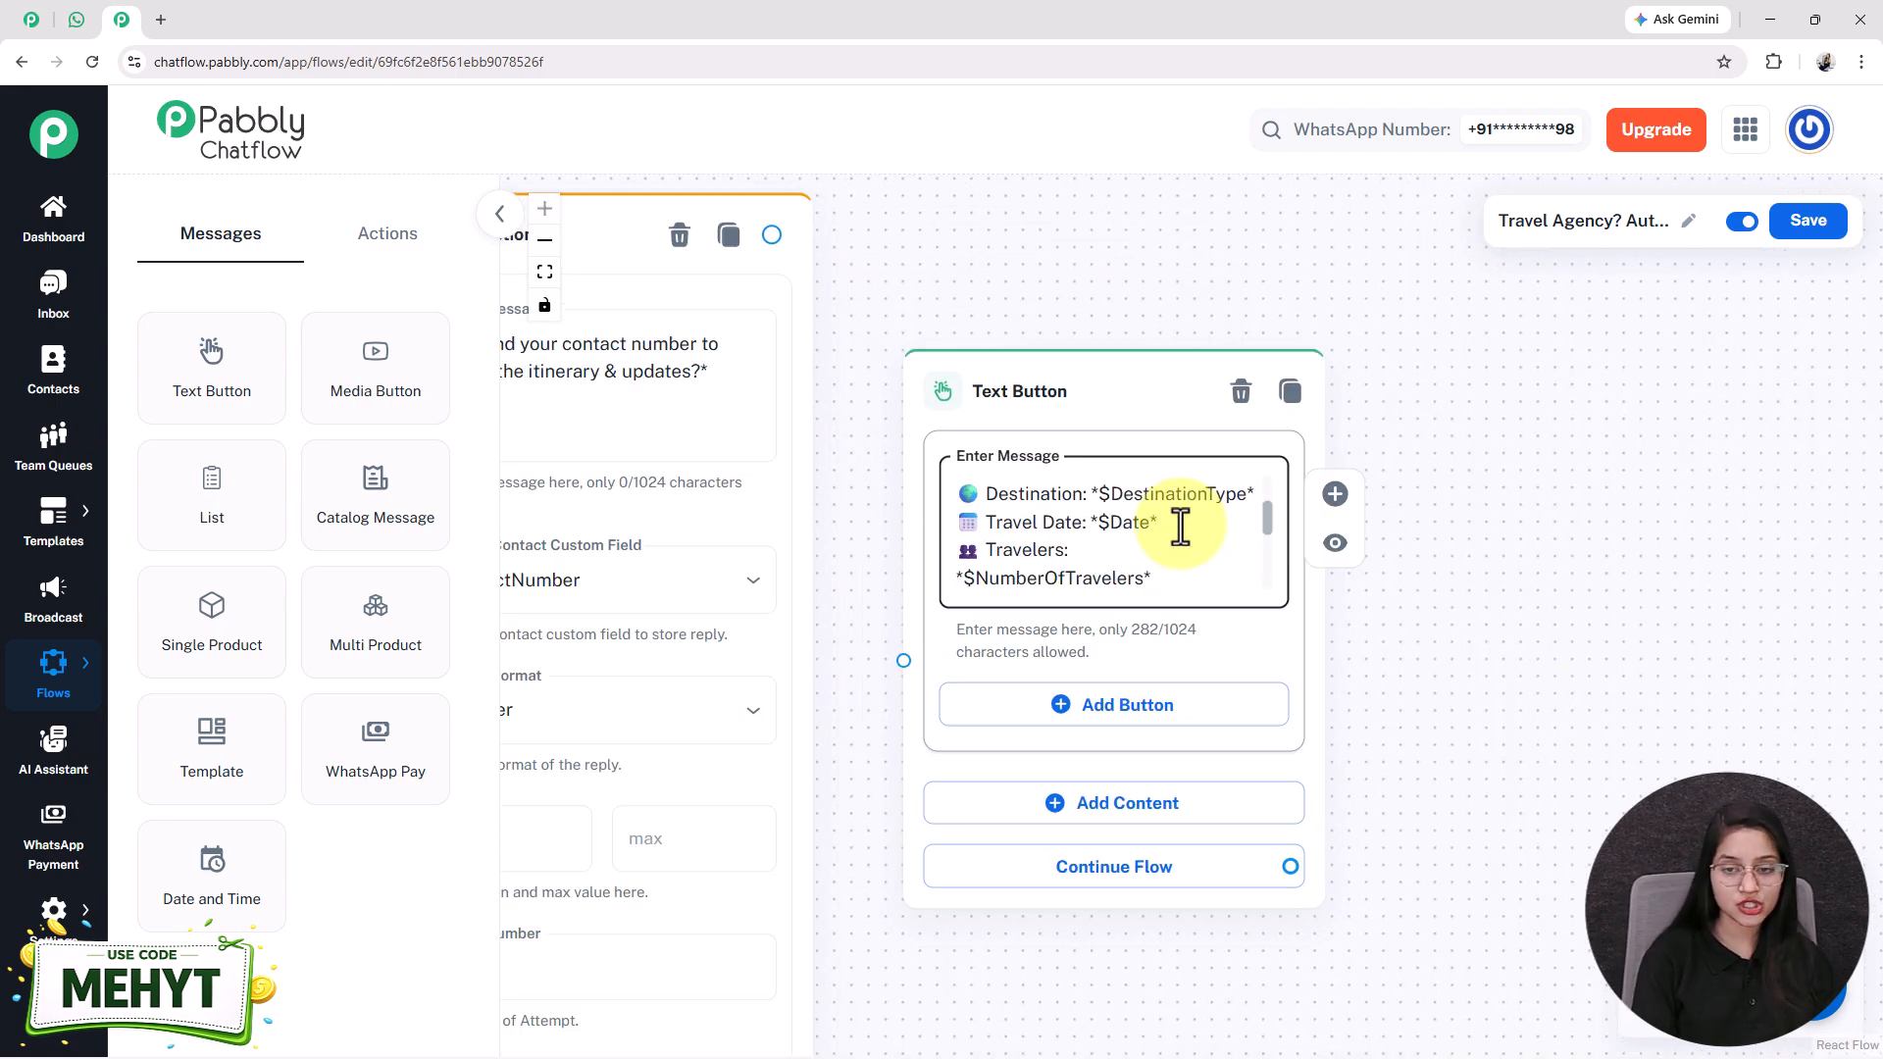
scroll(1181, 528, "down", 1)
scroll(1181, 528, "down", 1)
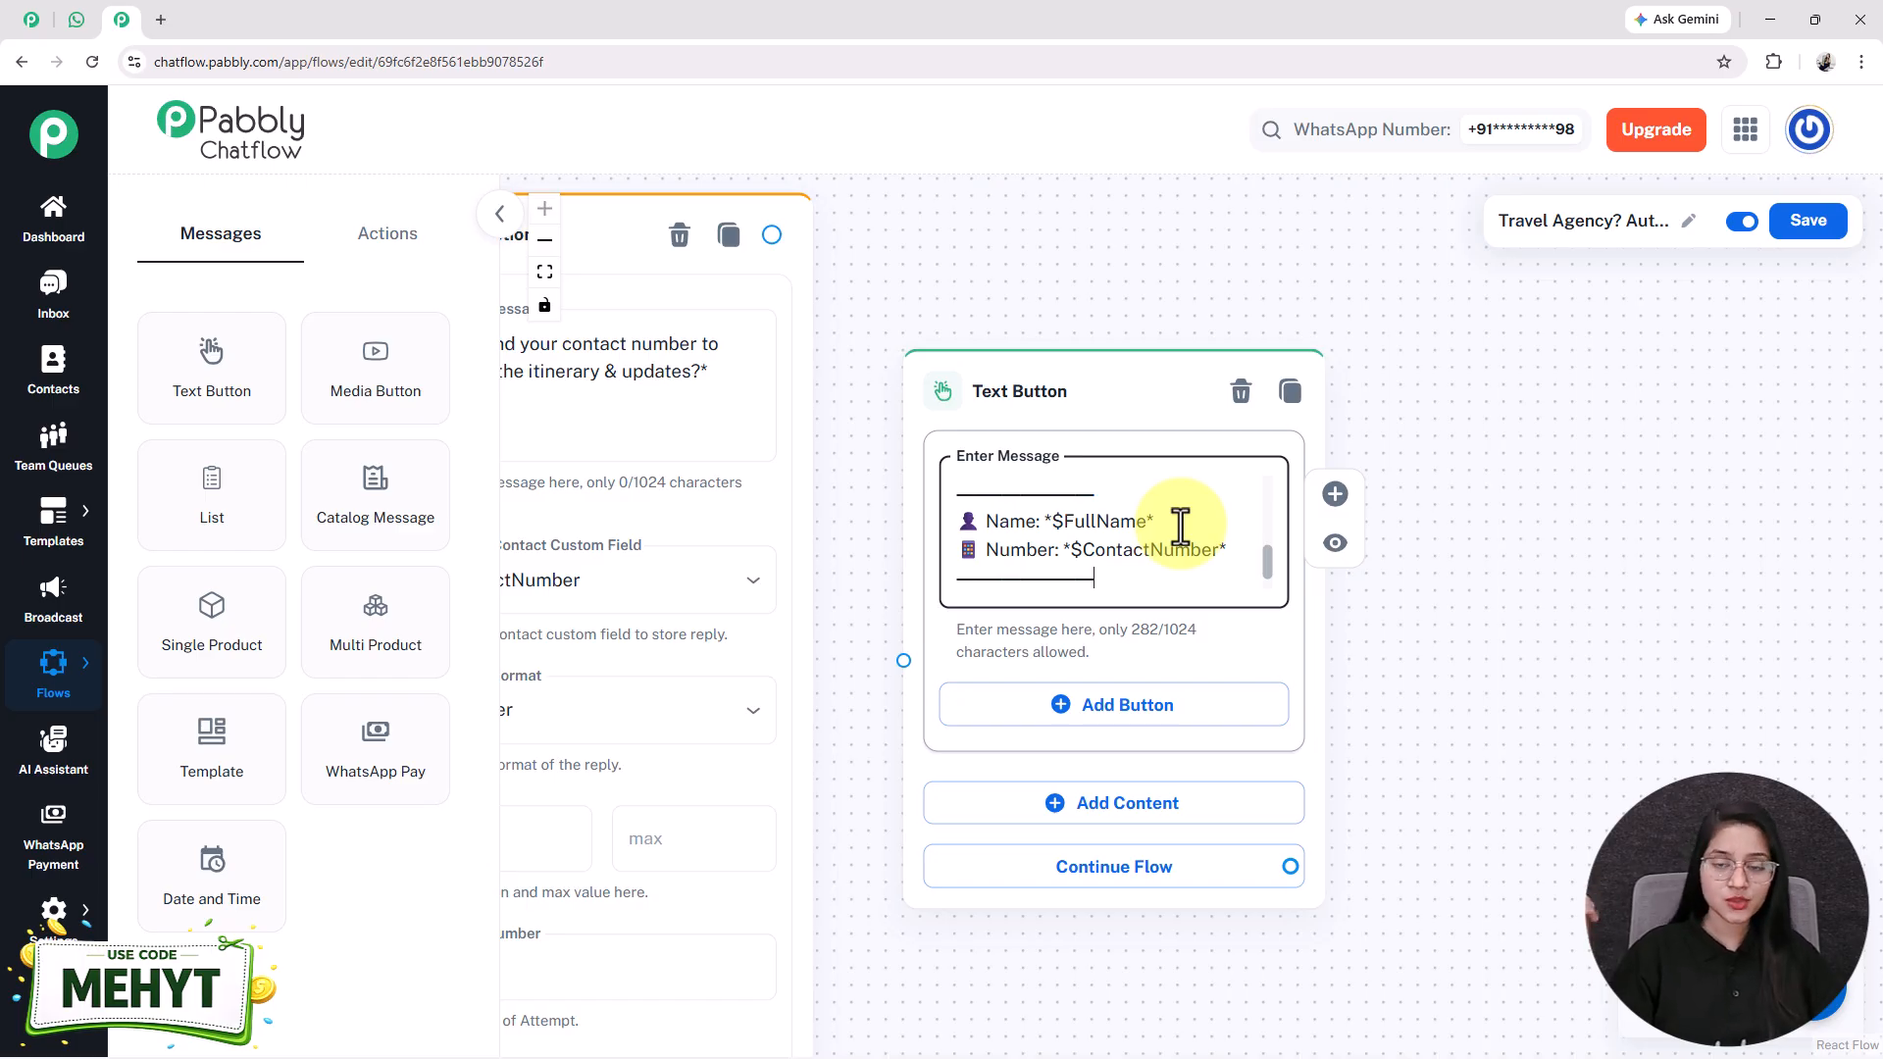
- Add the buttons "Yes ✅" and "Go Back 🔙" to the trip-details block and connect the contact-number question to it
left_click(1190, 728)
type("Yes ✅")
left_click(1248, 760)
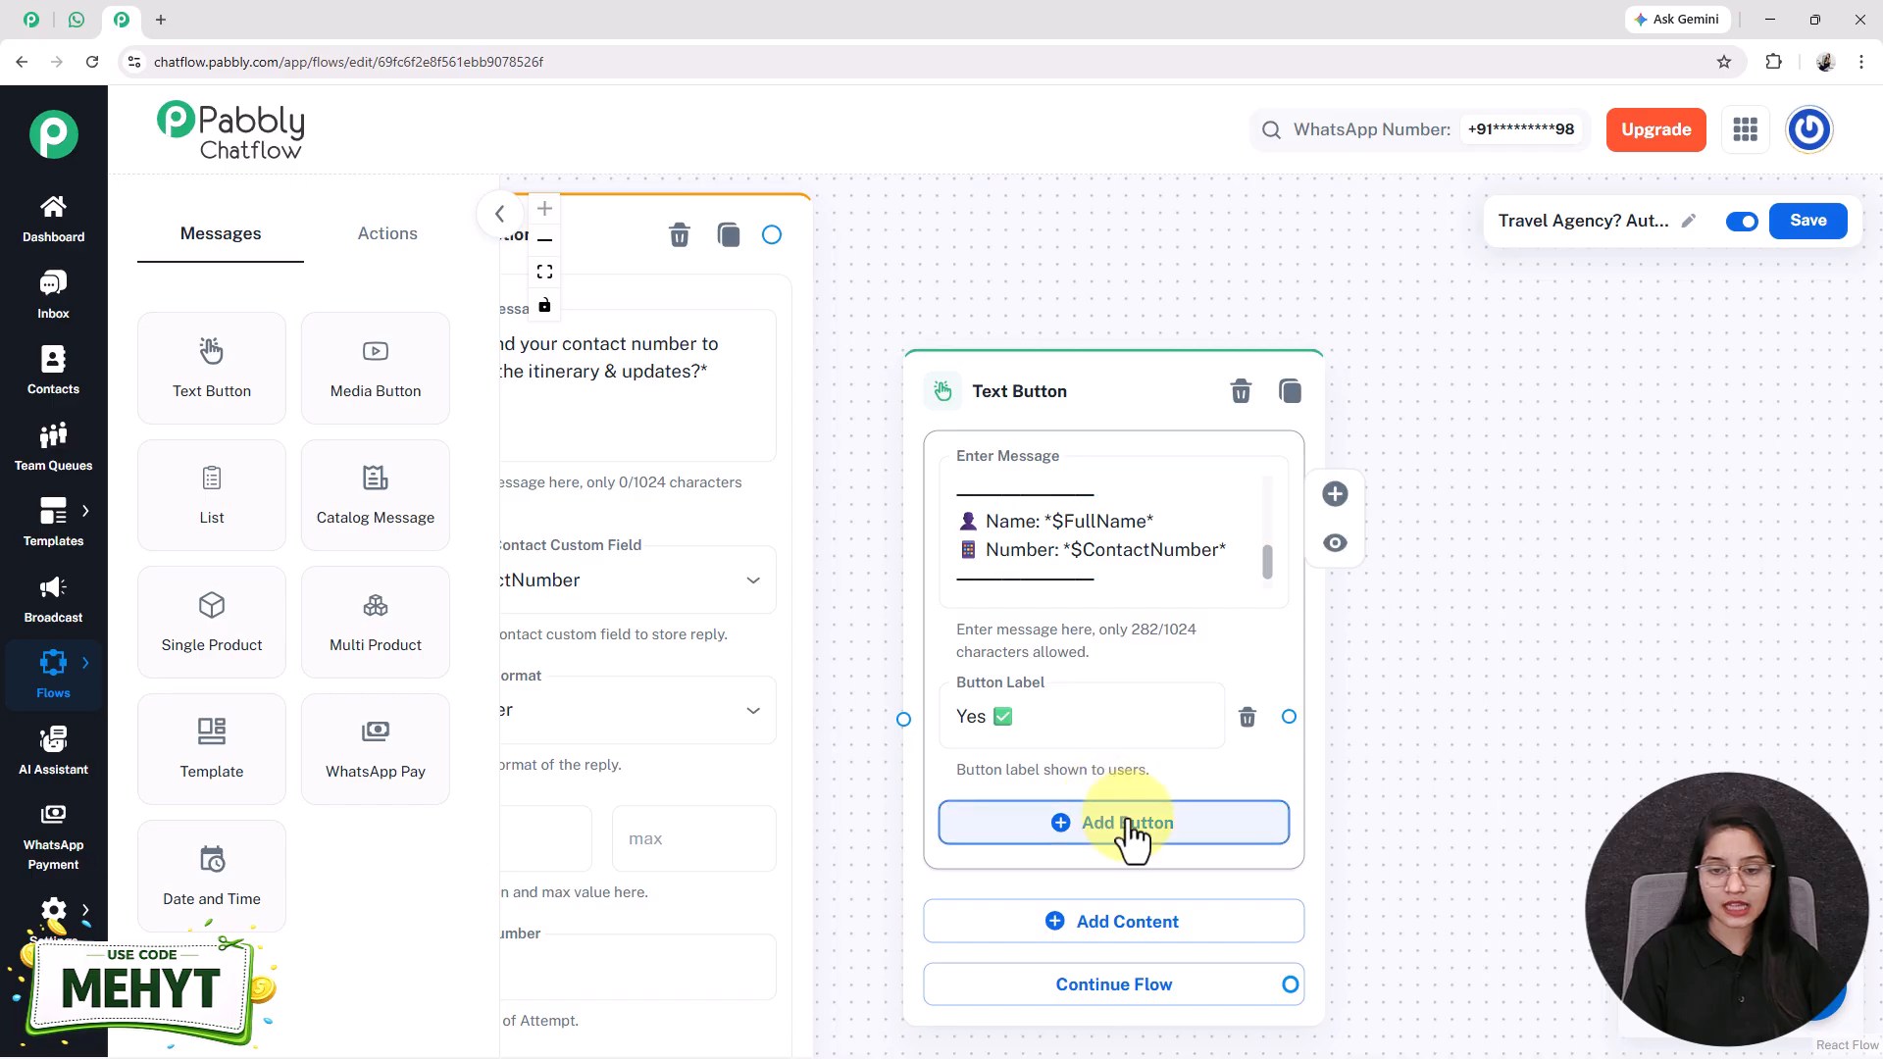
left_click(1128, 832)
type("Go Back 🔙")
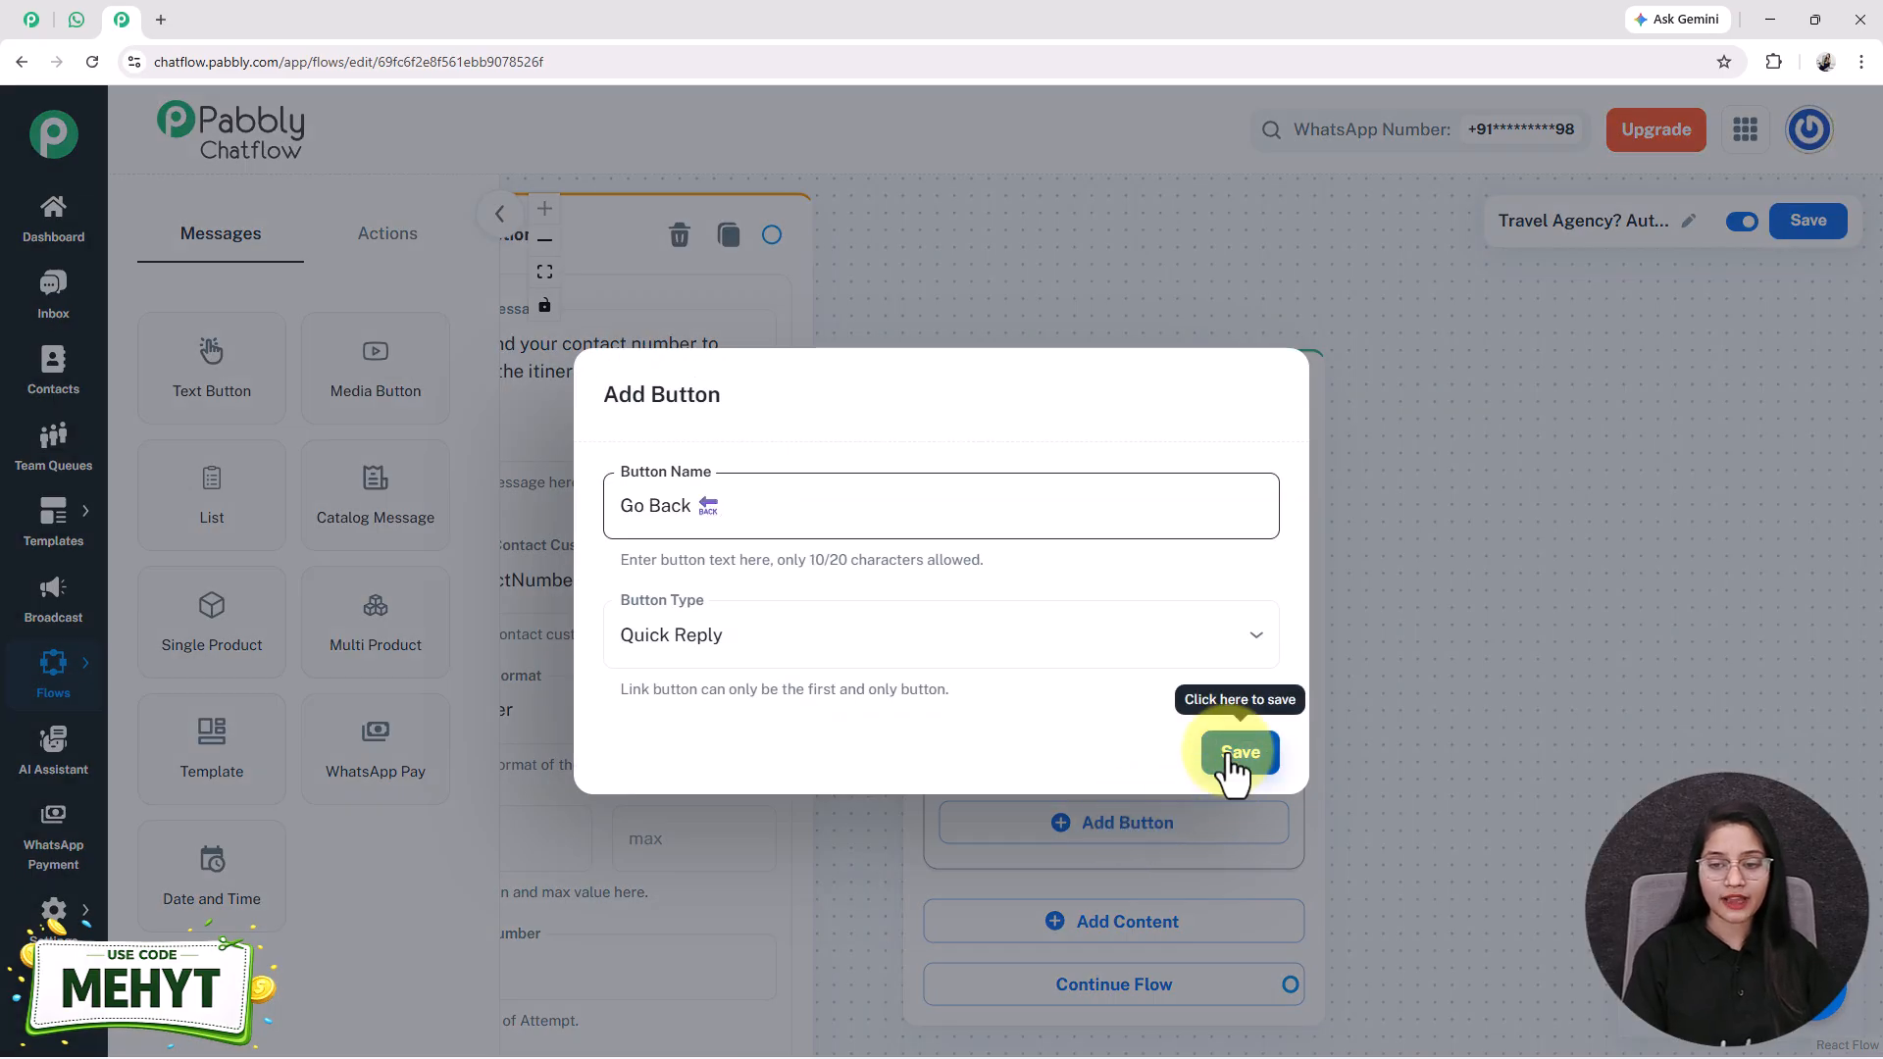
left_click(1236, 753)
left_click_drag(772, 235, 878, 753)
left_click_drag(771, 232, 662, 582)
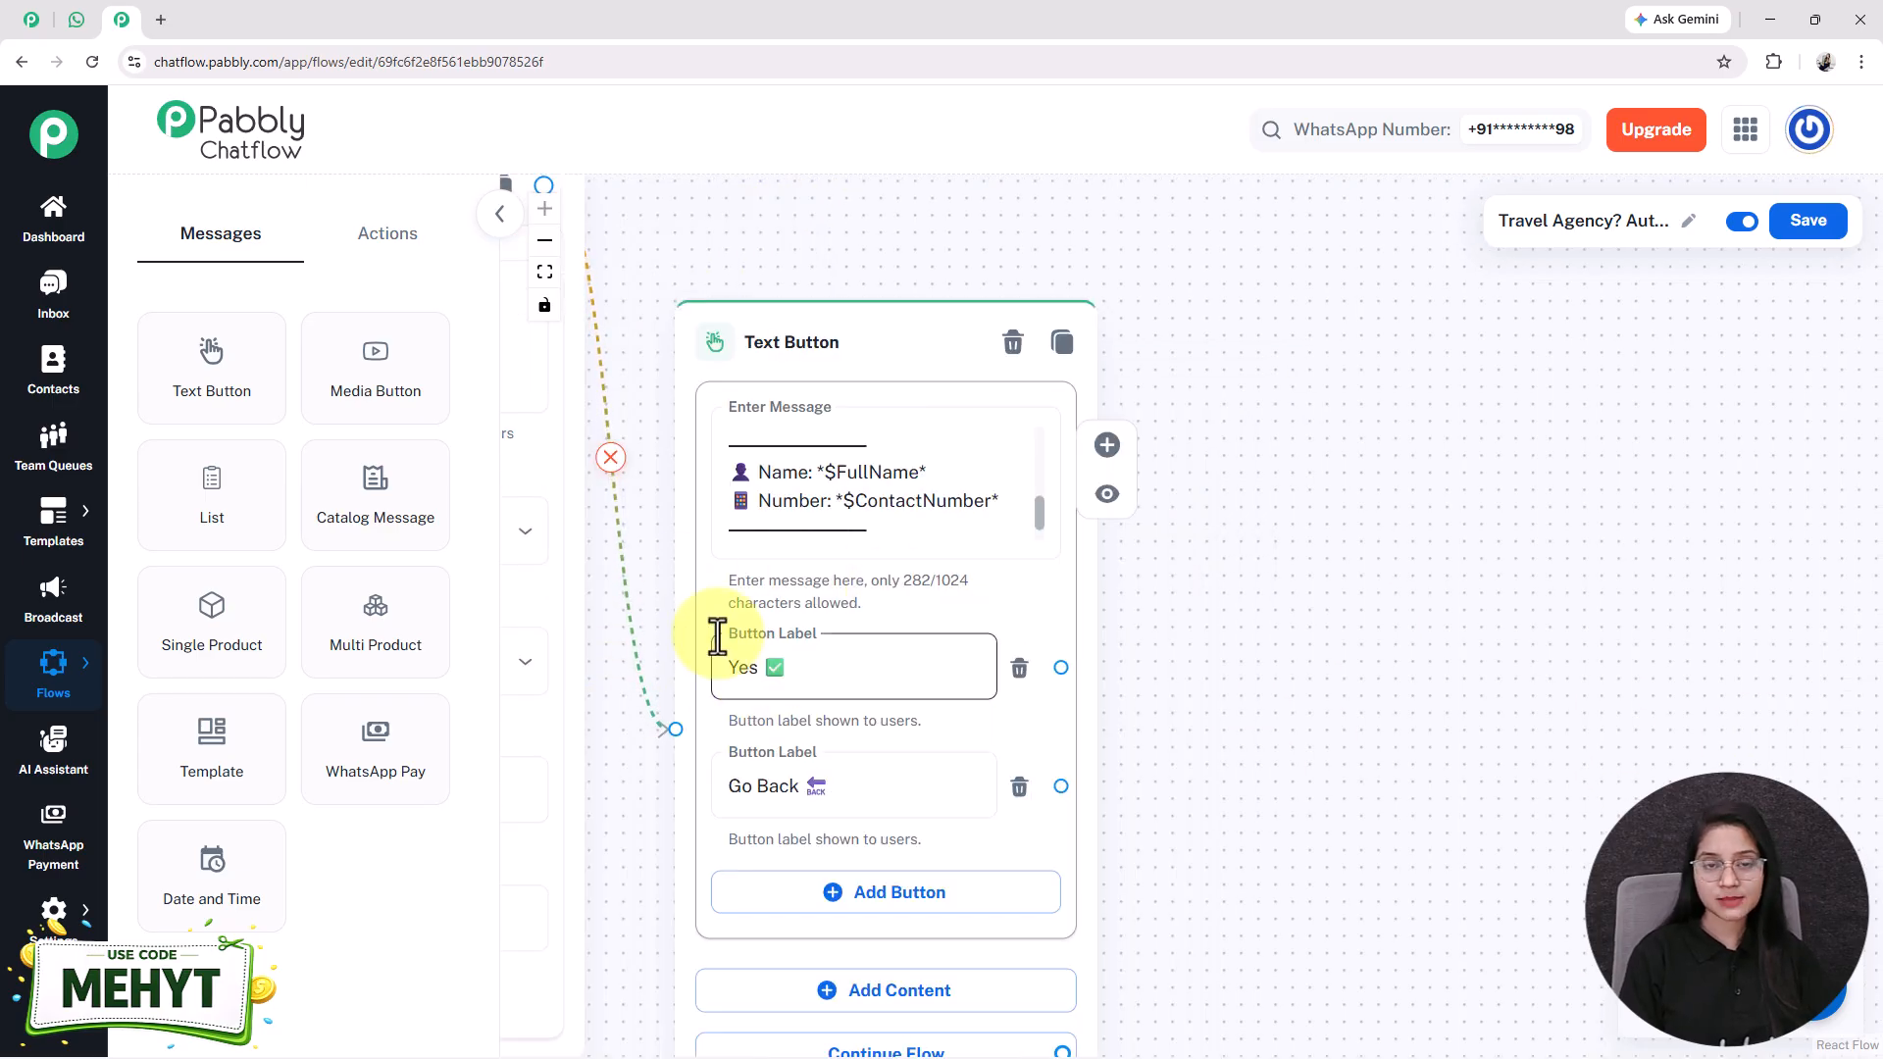
- Add a Text Button block linked from "Yes ✅" and paste the closing message ending "Thank you for choosing us for your journey!"
left_click_drag(1219, 769, 1038, 715)
left_click_drag(928, 655, 1399, 412)
left_click(1363, 486)
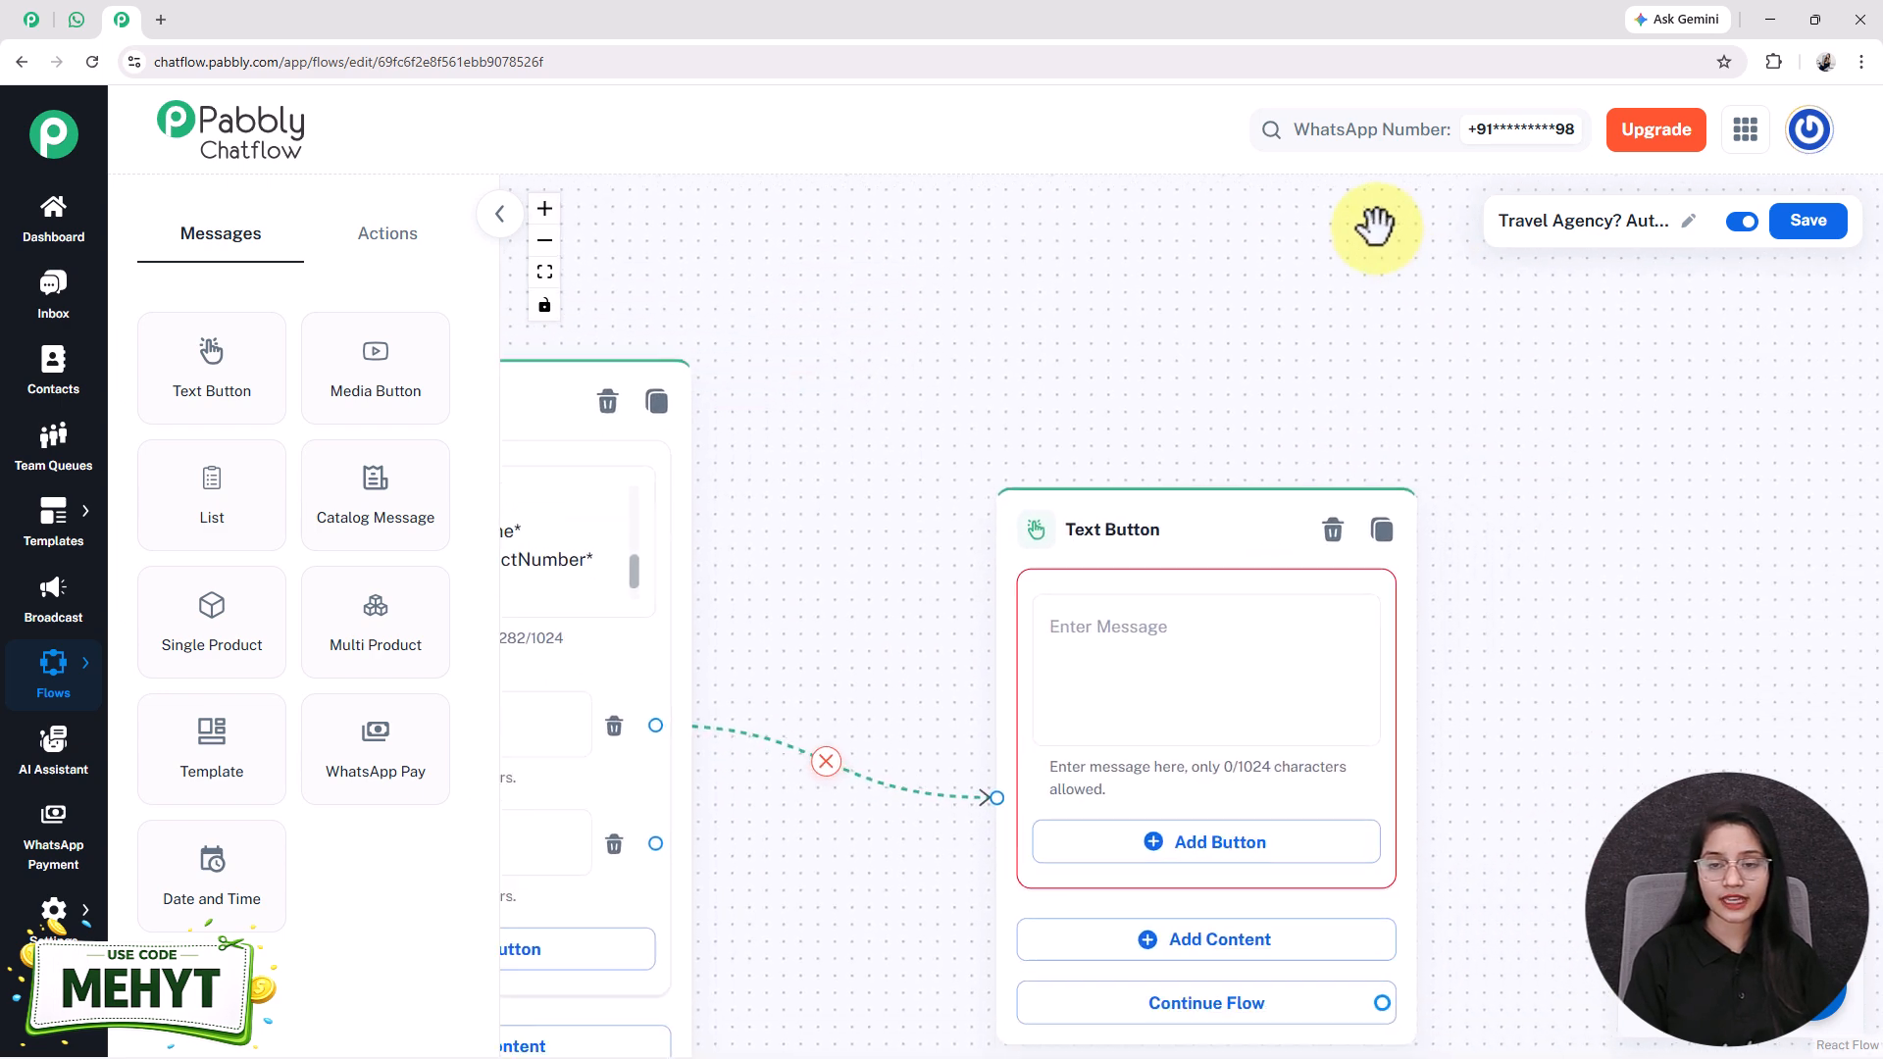
left_click_drag(1177, 462, 976, 403)
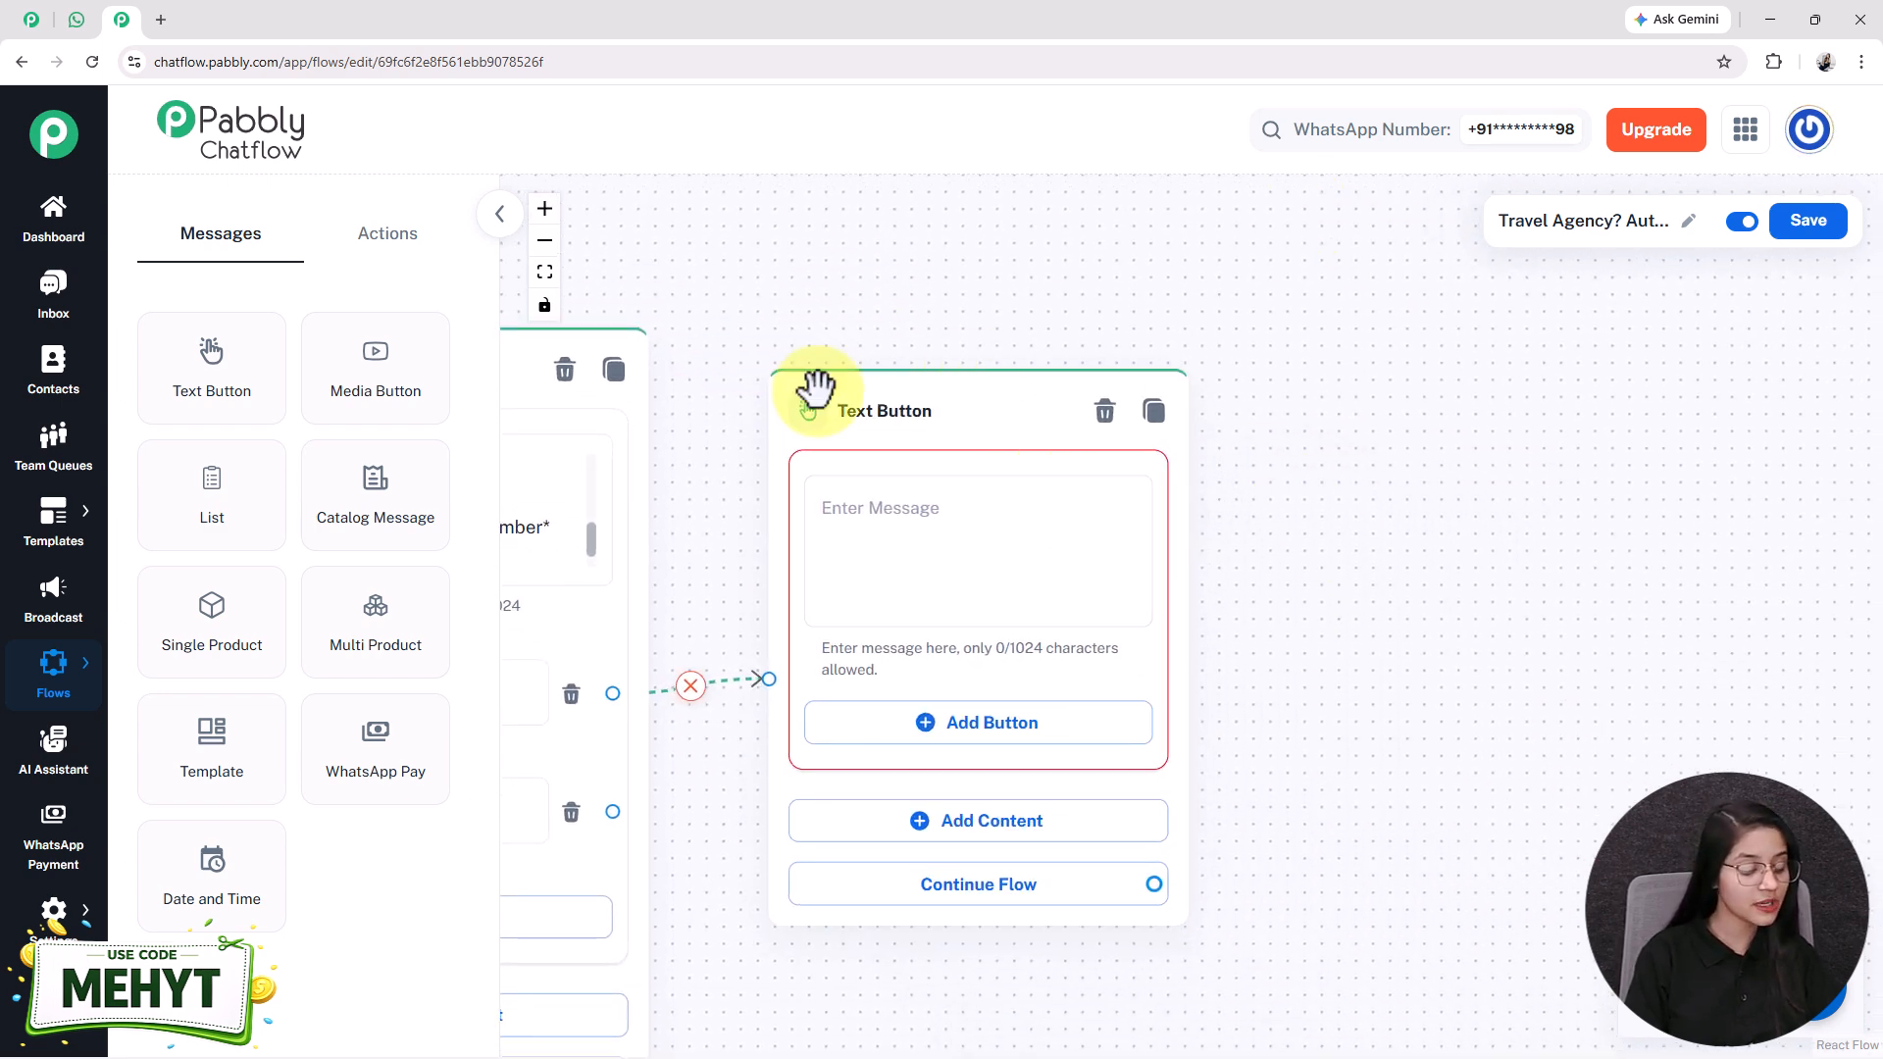
left_click(831, 539)
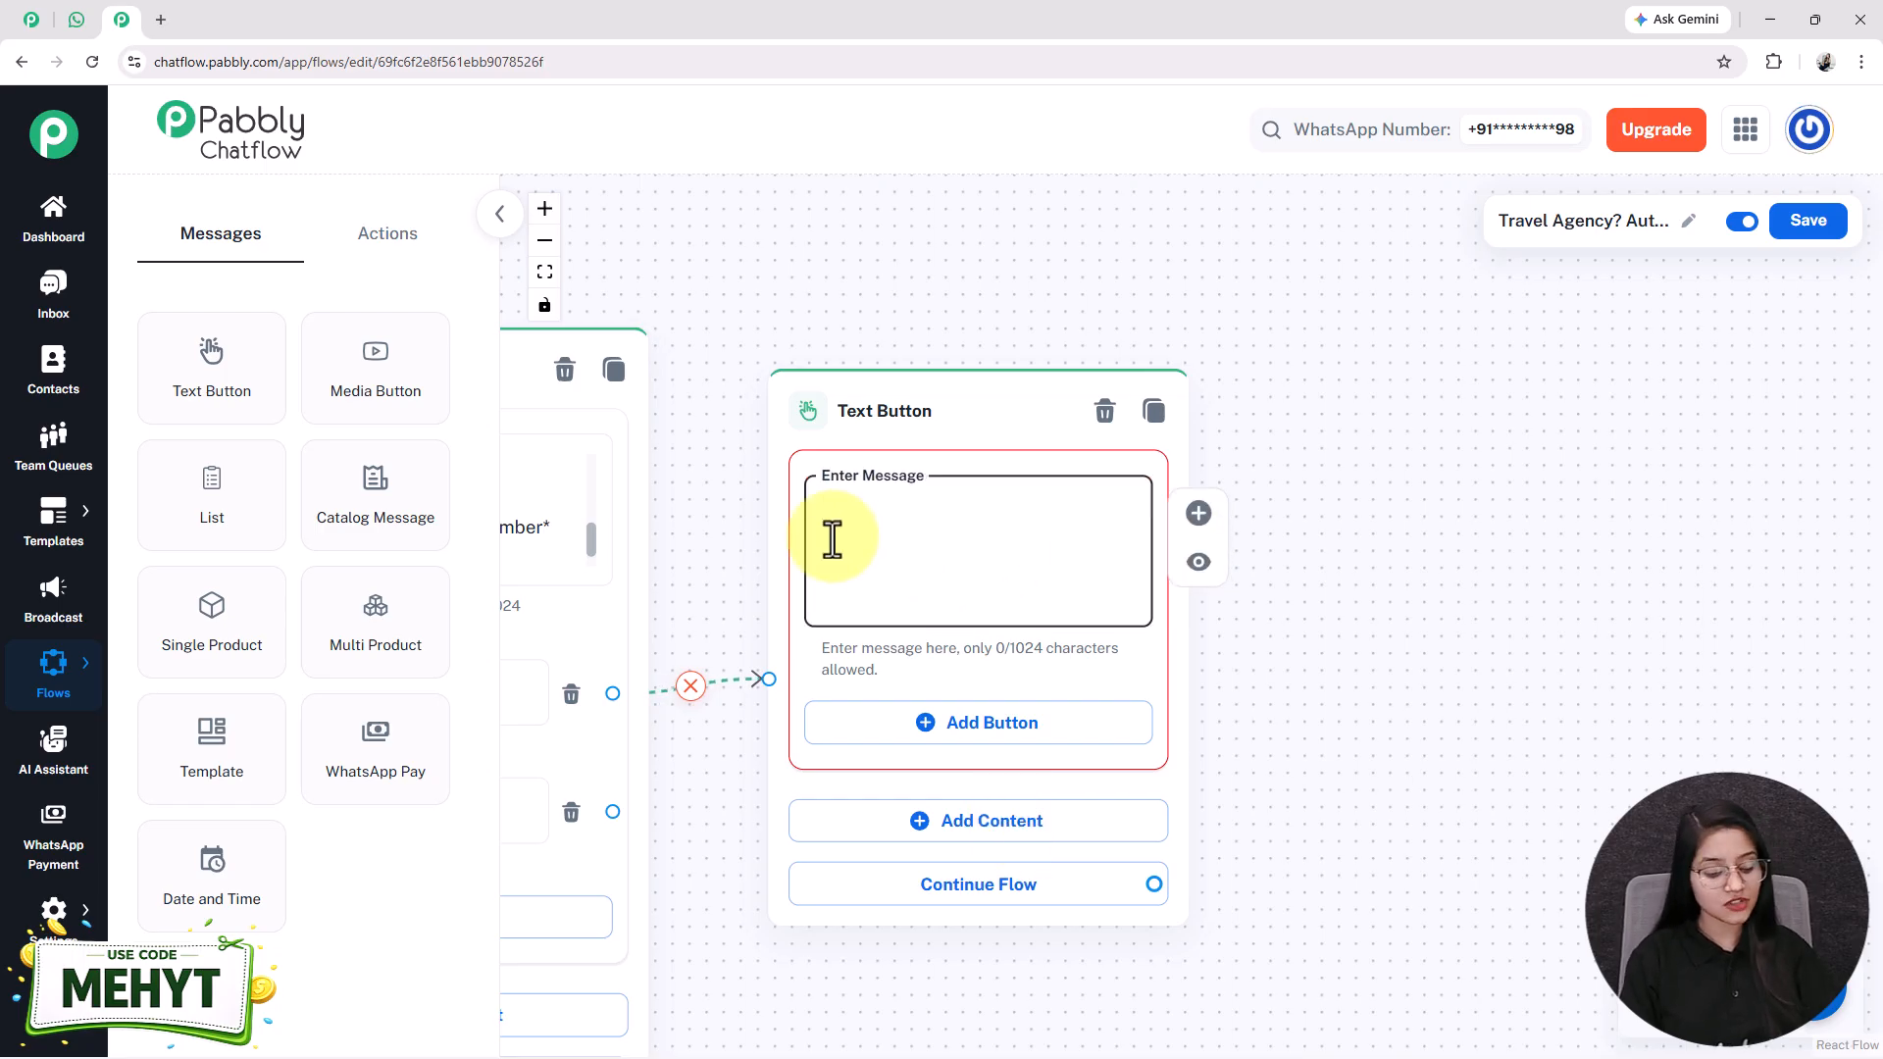
key("ctrl+v")
- Connect the trip-details block's "Go Back 🔙" button to an earlier block in the flow
left_click_drag(770, 295, 1387, 231)
scroll(1466, 765, "down", 2)
left_click_drag(1432, 873, 1283, 660)
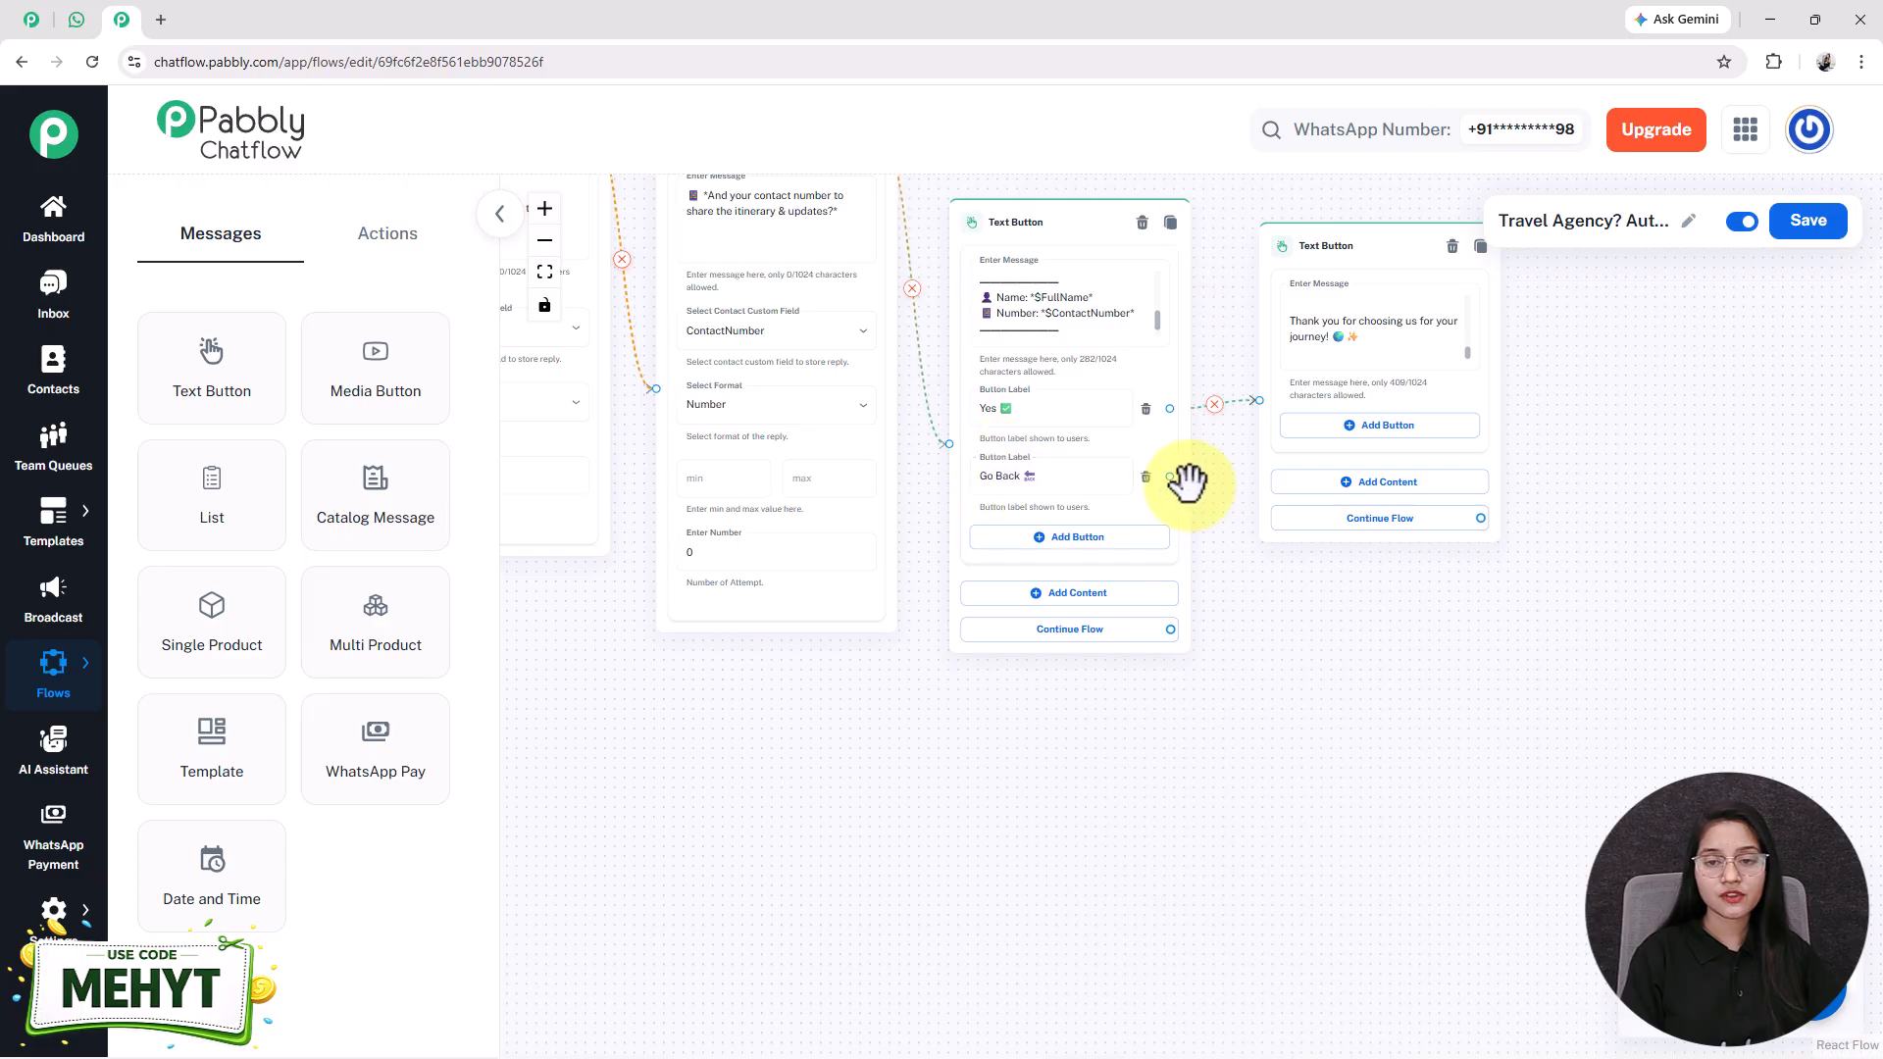
left_click_drag(1167, 476, 923, 332)
left_click(785, 835)
left_click_drag(780, 834, 557, 383)
- Add a Text Button block linked from the template's Talk to Expert button and paste the message containing "We're happy to help you plan the perfect journey"
scroll(557, 383, "down", 3)
scroll(814, 682, "up", 5)
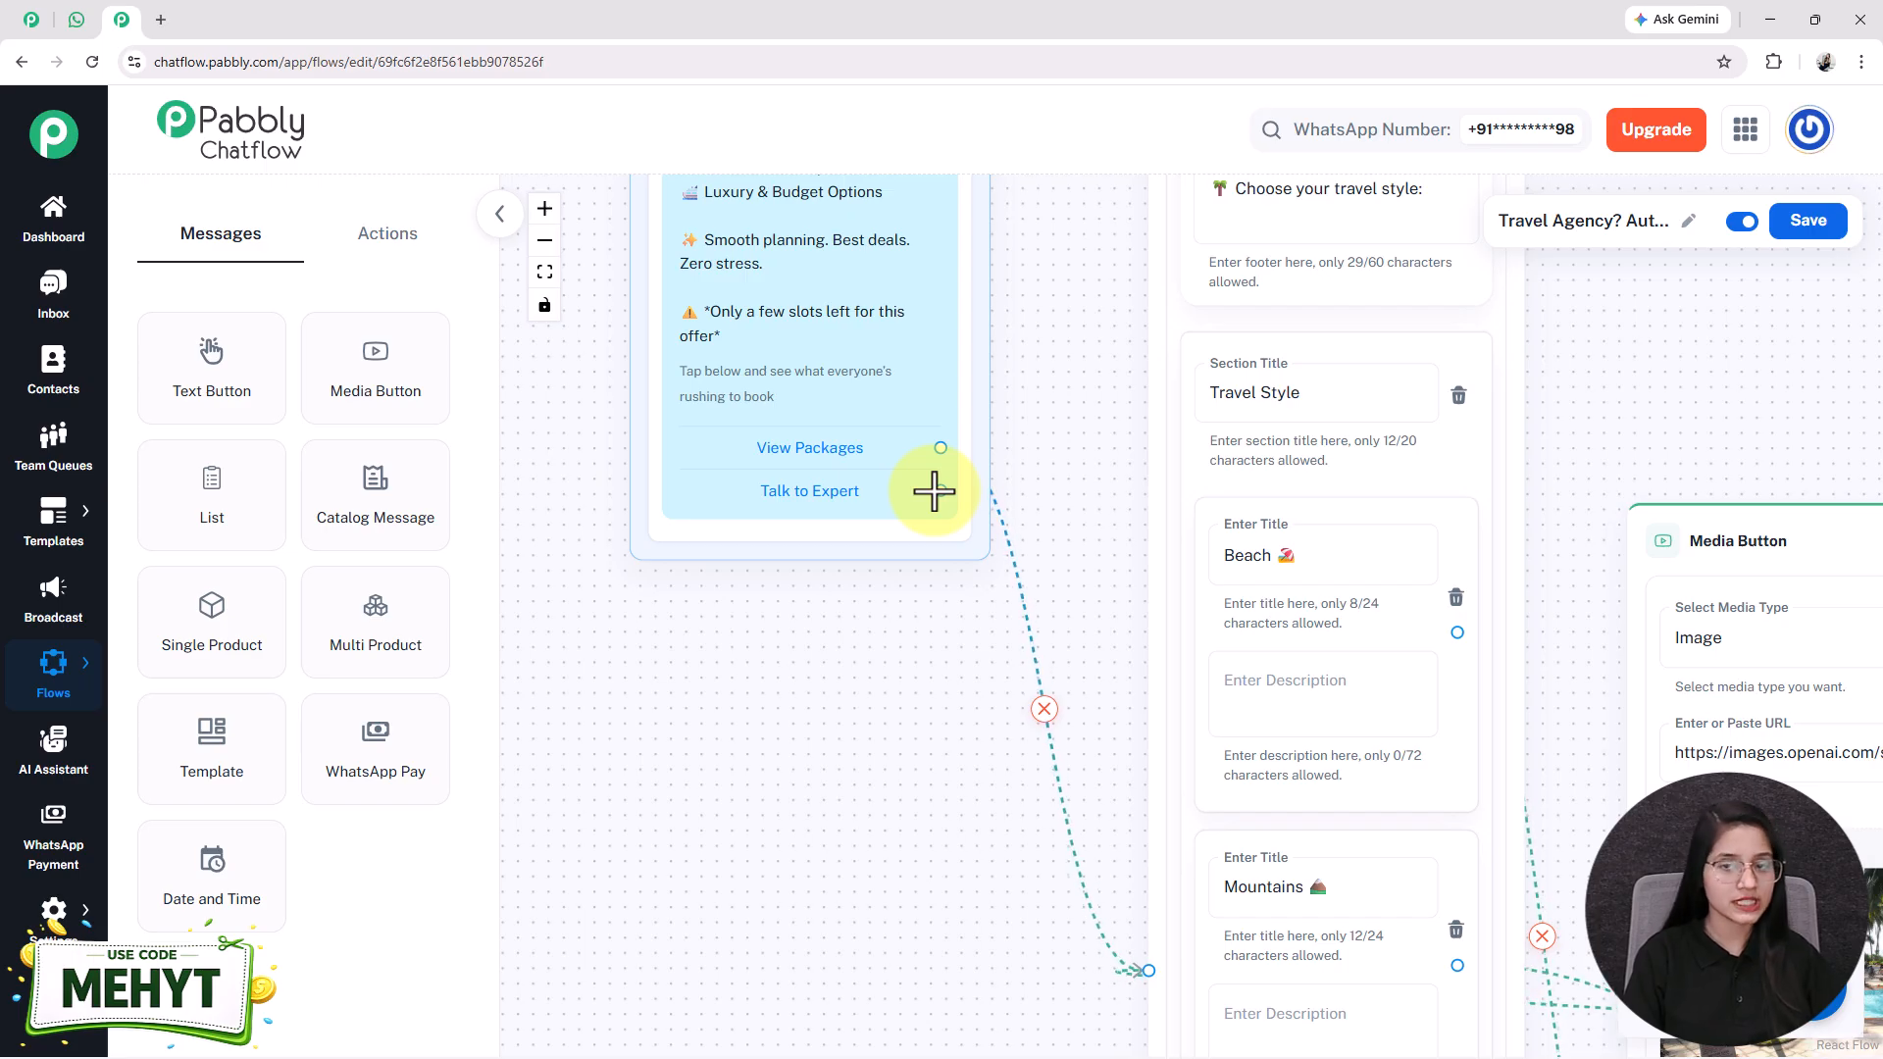
left_click_drag(934, 490, 1392, 442)
left_click(1486, 498)
left_click_drag(1480, 538, 974, 453)
left_click(1203, 640)
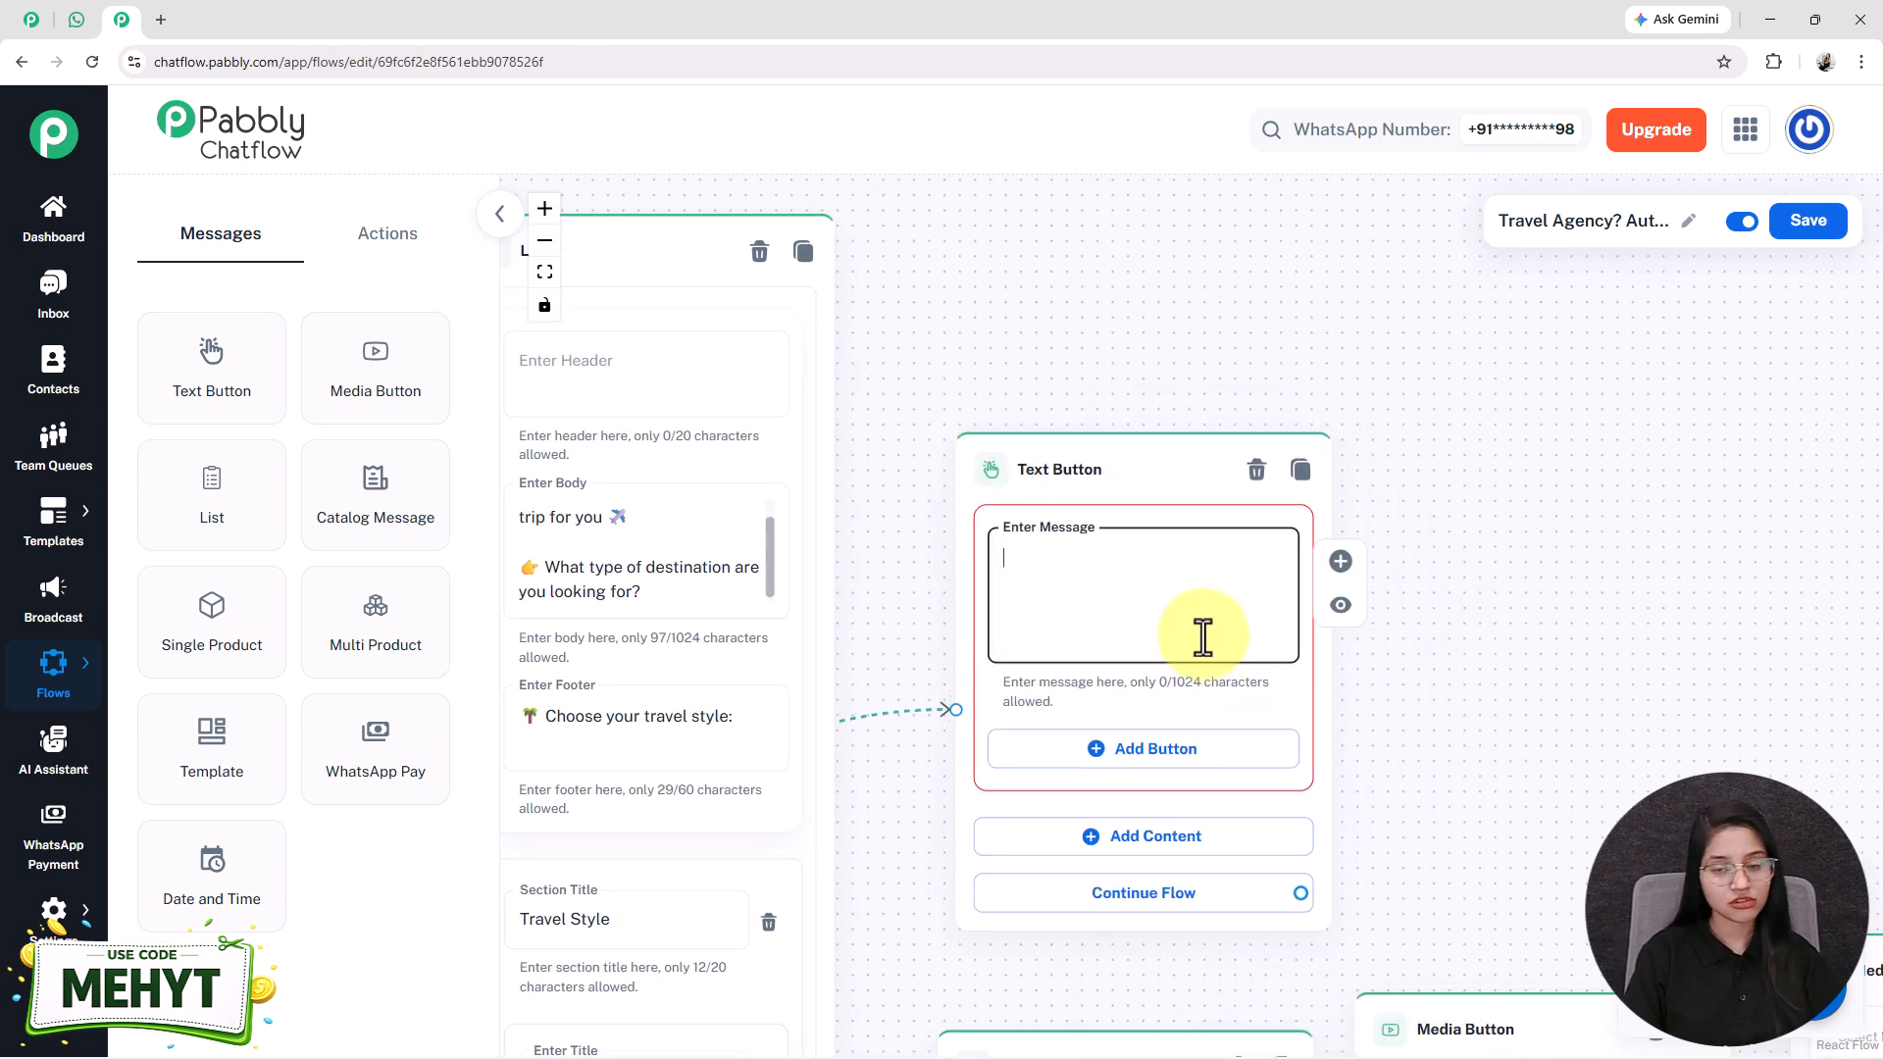
key("ctrl+v")
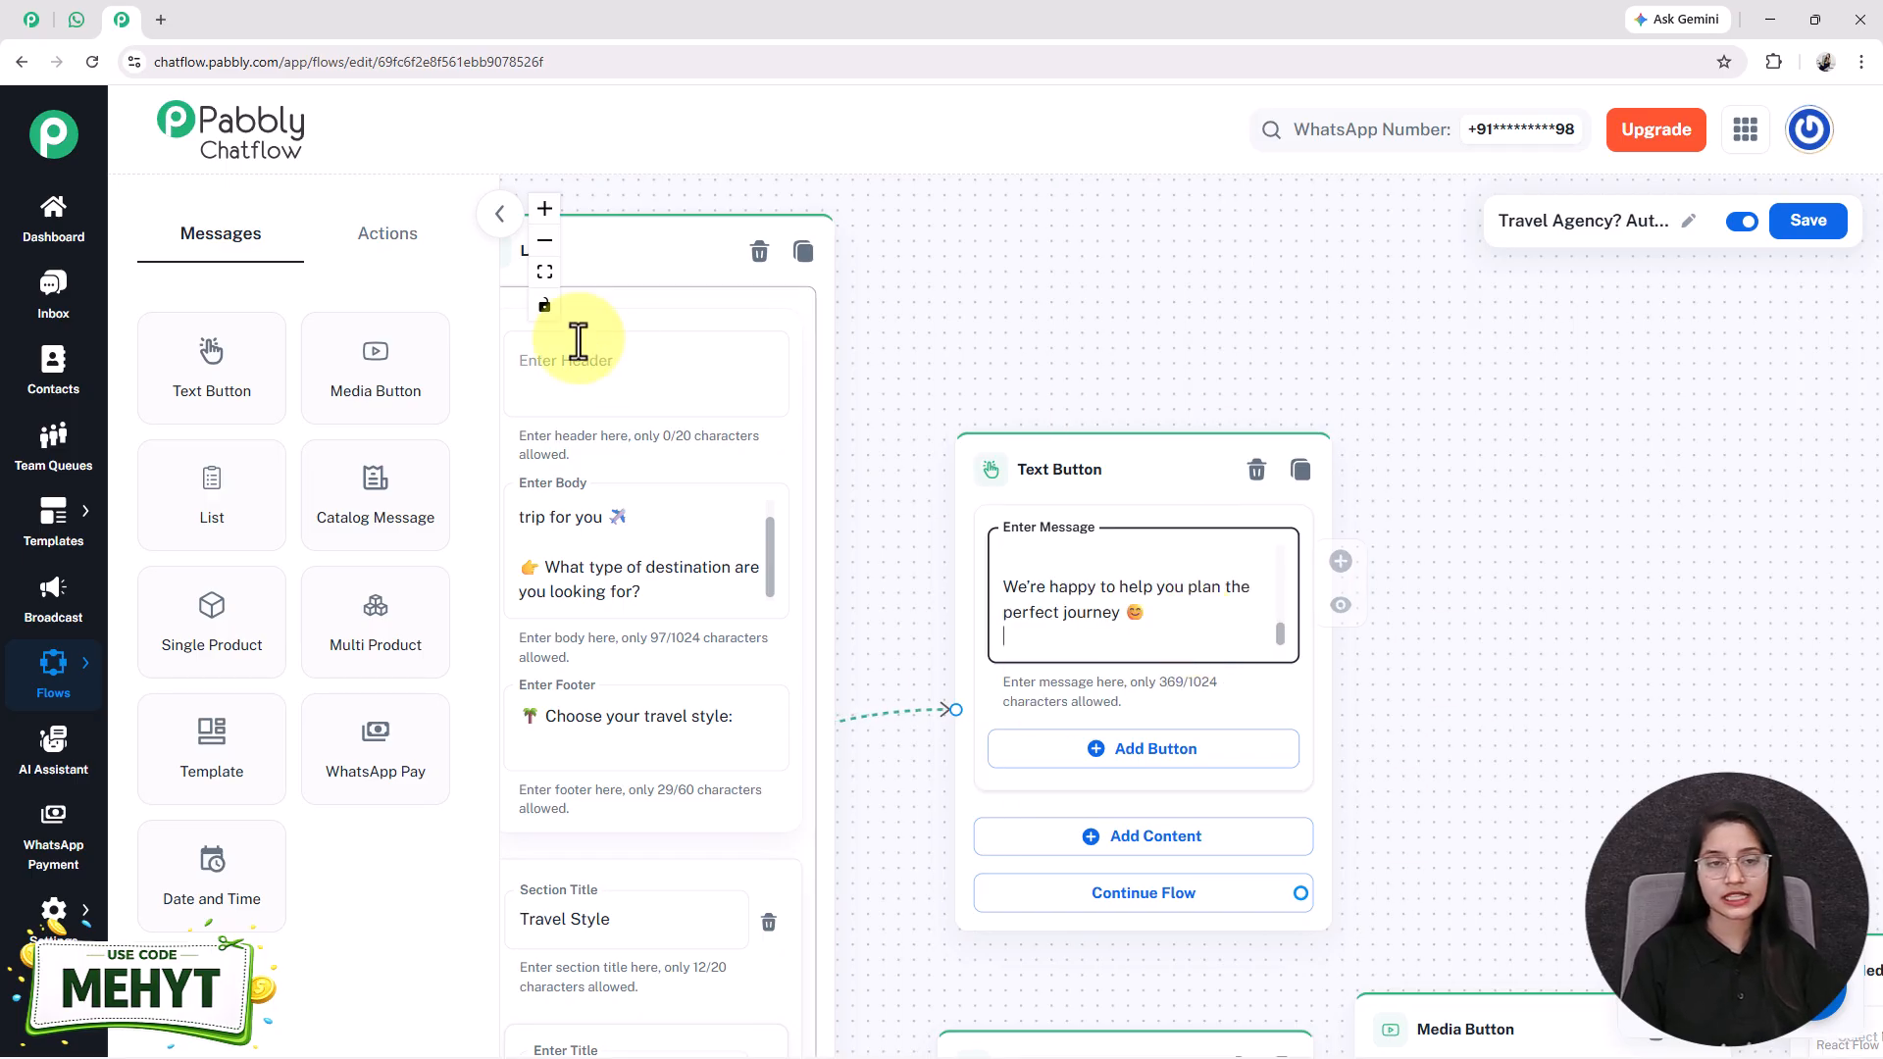
- Fit the whole travel-agency flow in view and save it
left_click(545, 271)
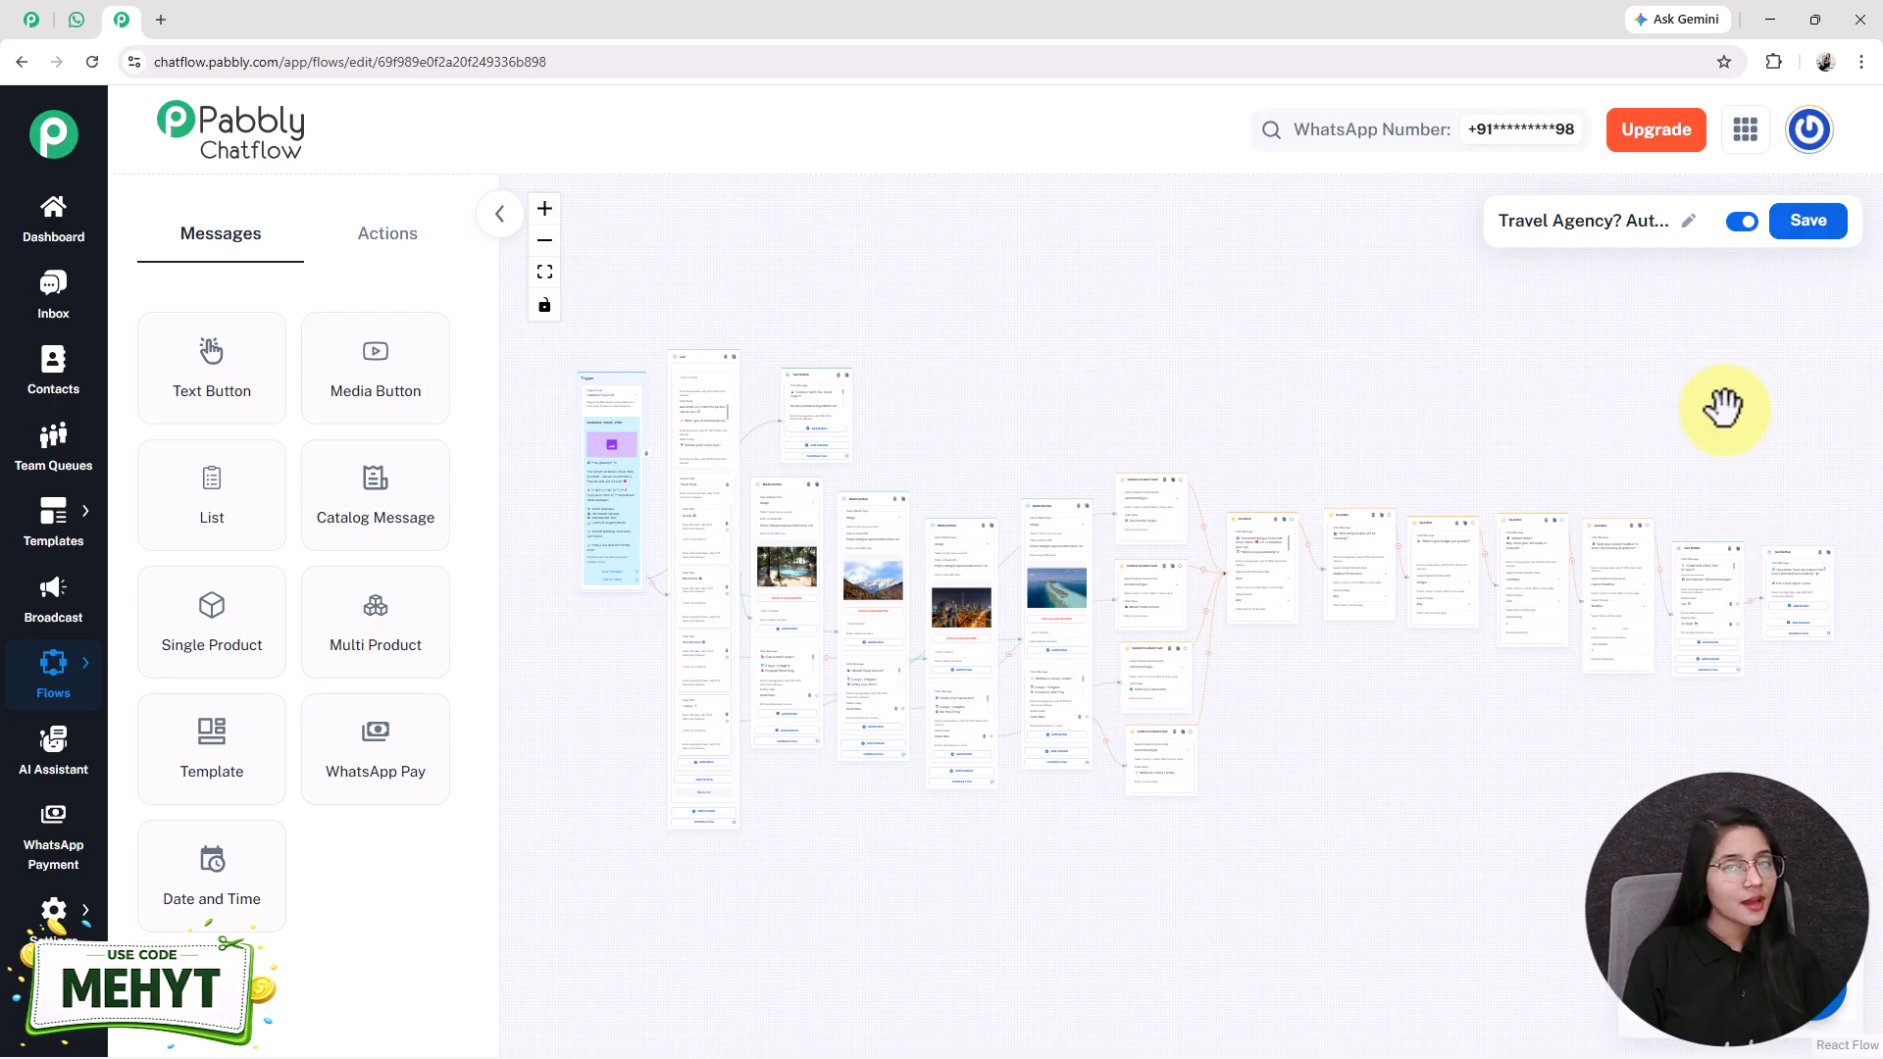
left_click(1803, 227)
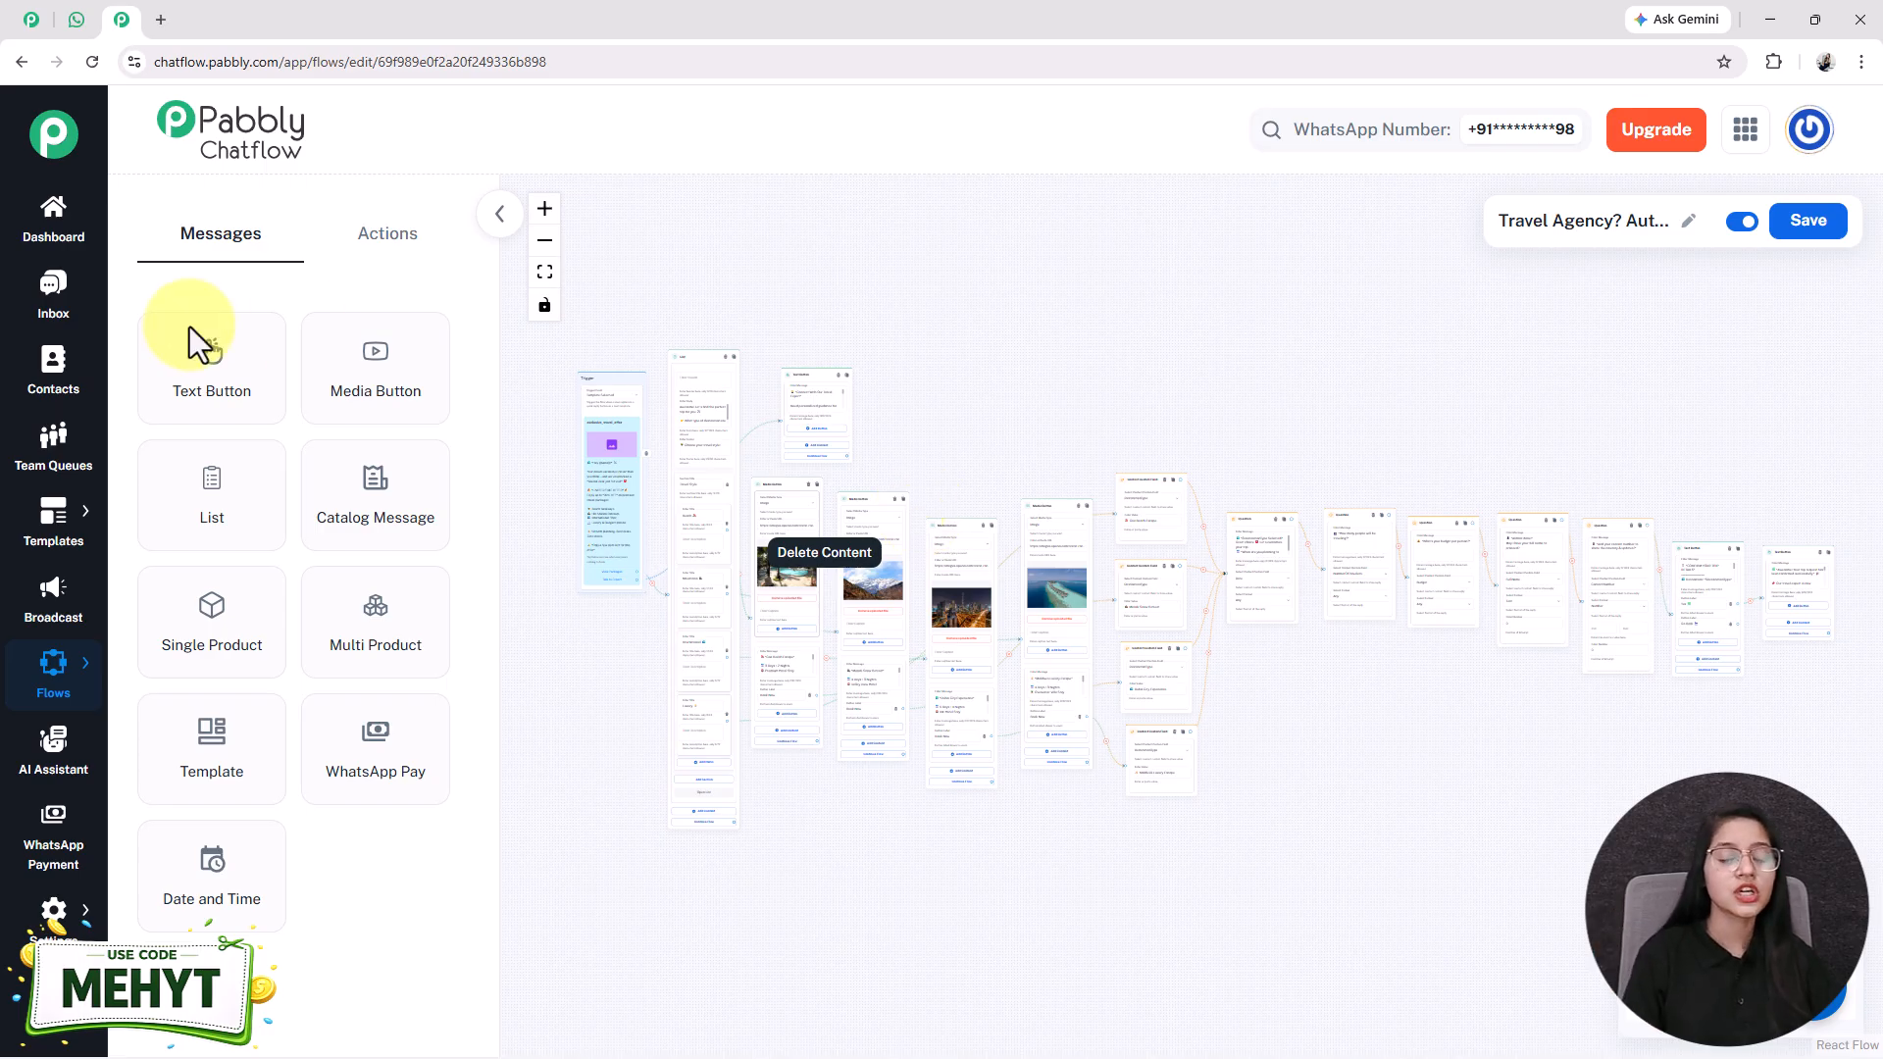
- Review the WhatsApp test conversation from the welcome offer through the packages and questions to the trip confirmation
left_click(74, 33)
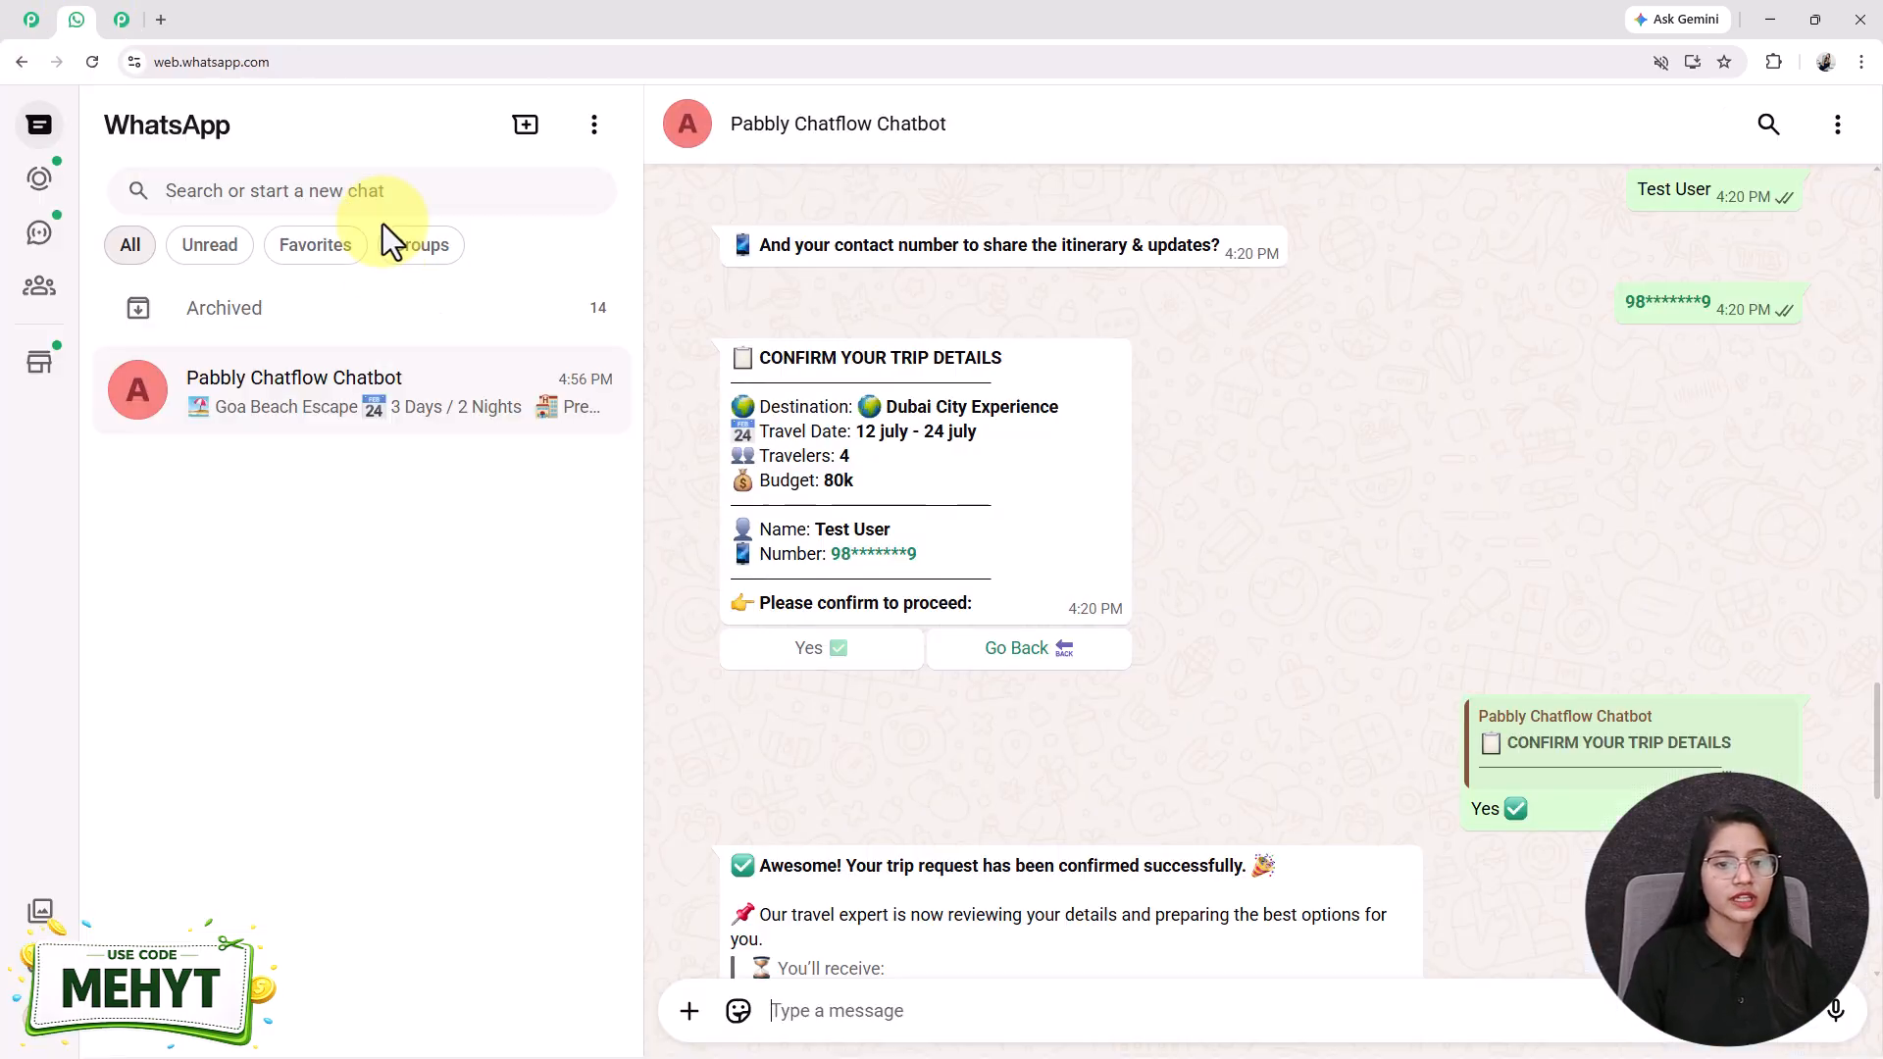
scroll(1249, 542, "up", 3)
scroll(1249, 541, "up", 2)
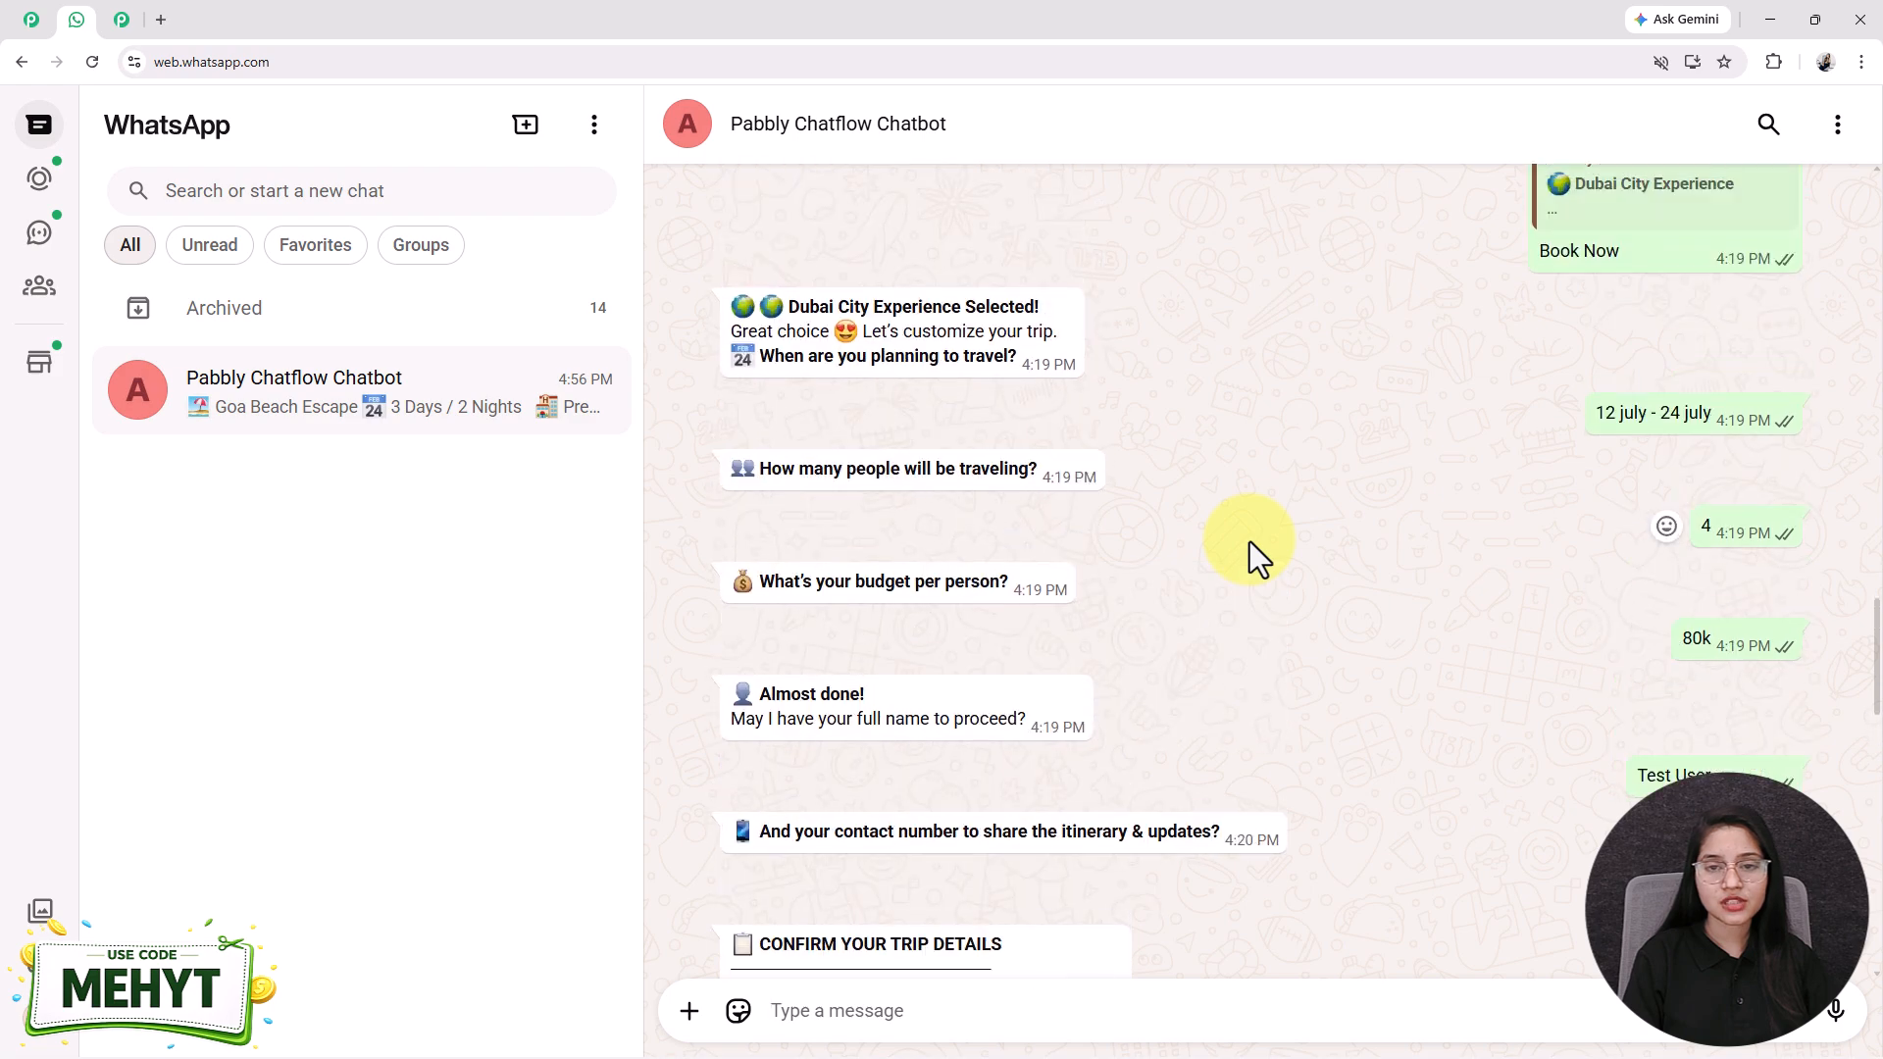
scroll(1250, 541, "down", 4)
scroll(1252, 540, "up", 6)
scroll(1252, 539, "up", 10)
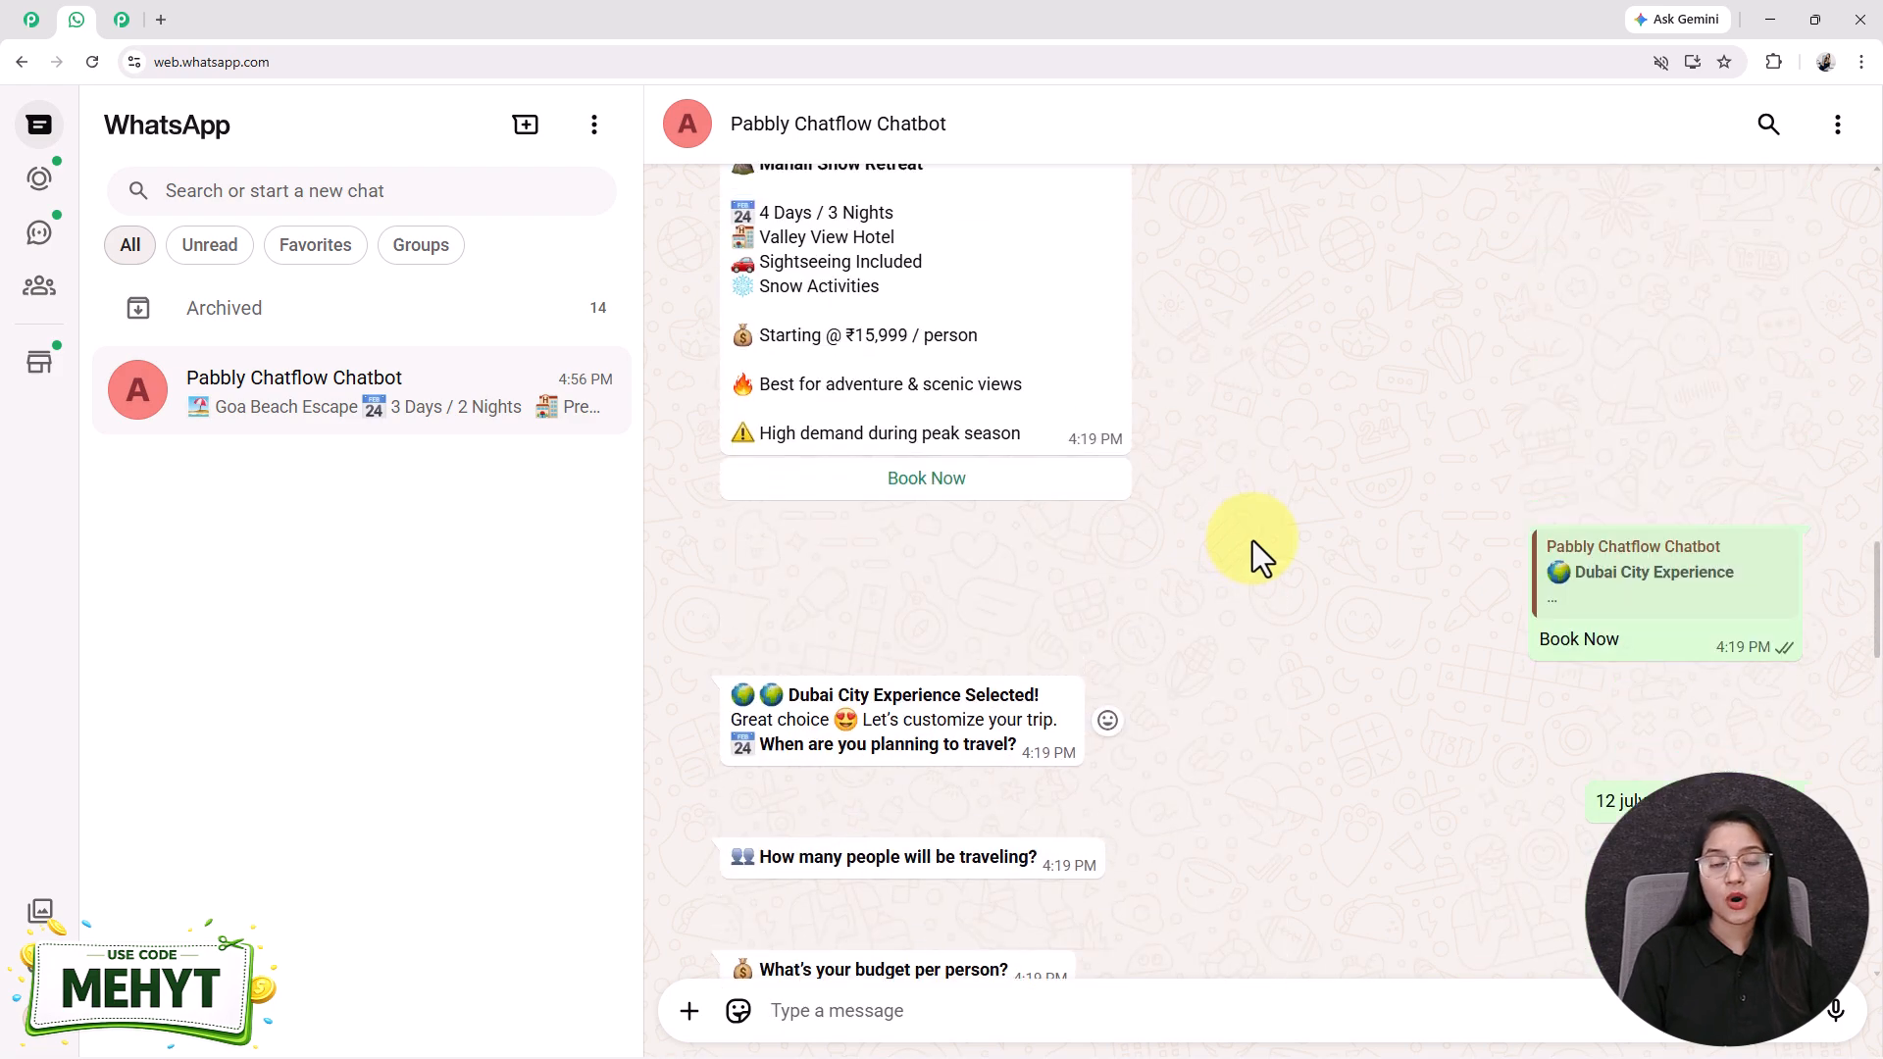
scroll(1252, 542, "up", 10)
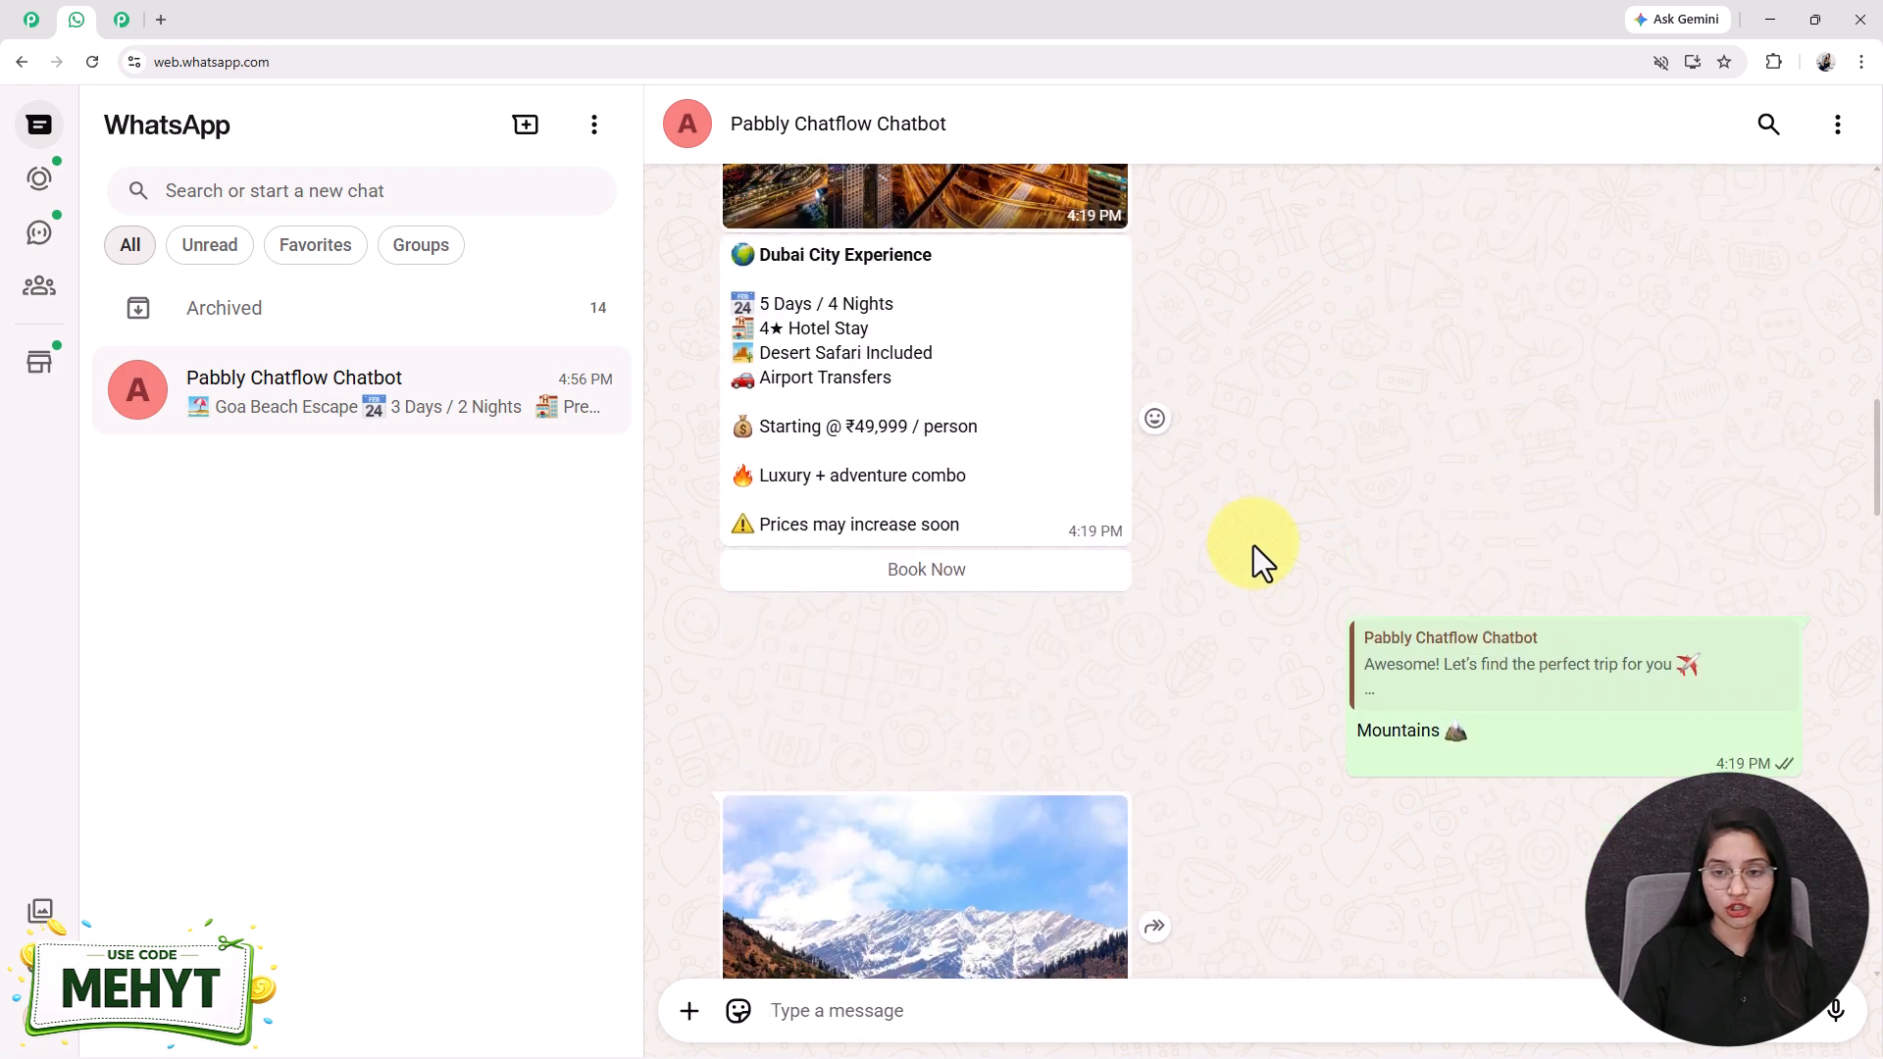
scroll(1253, 546, "up", 2)
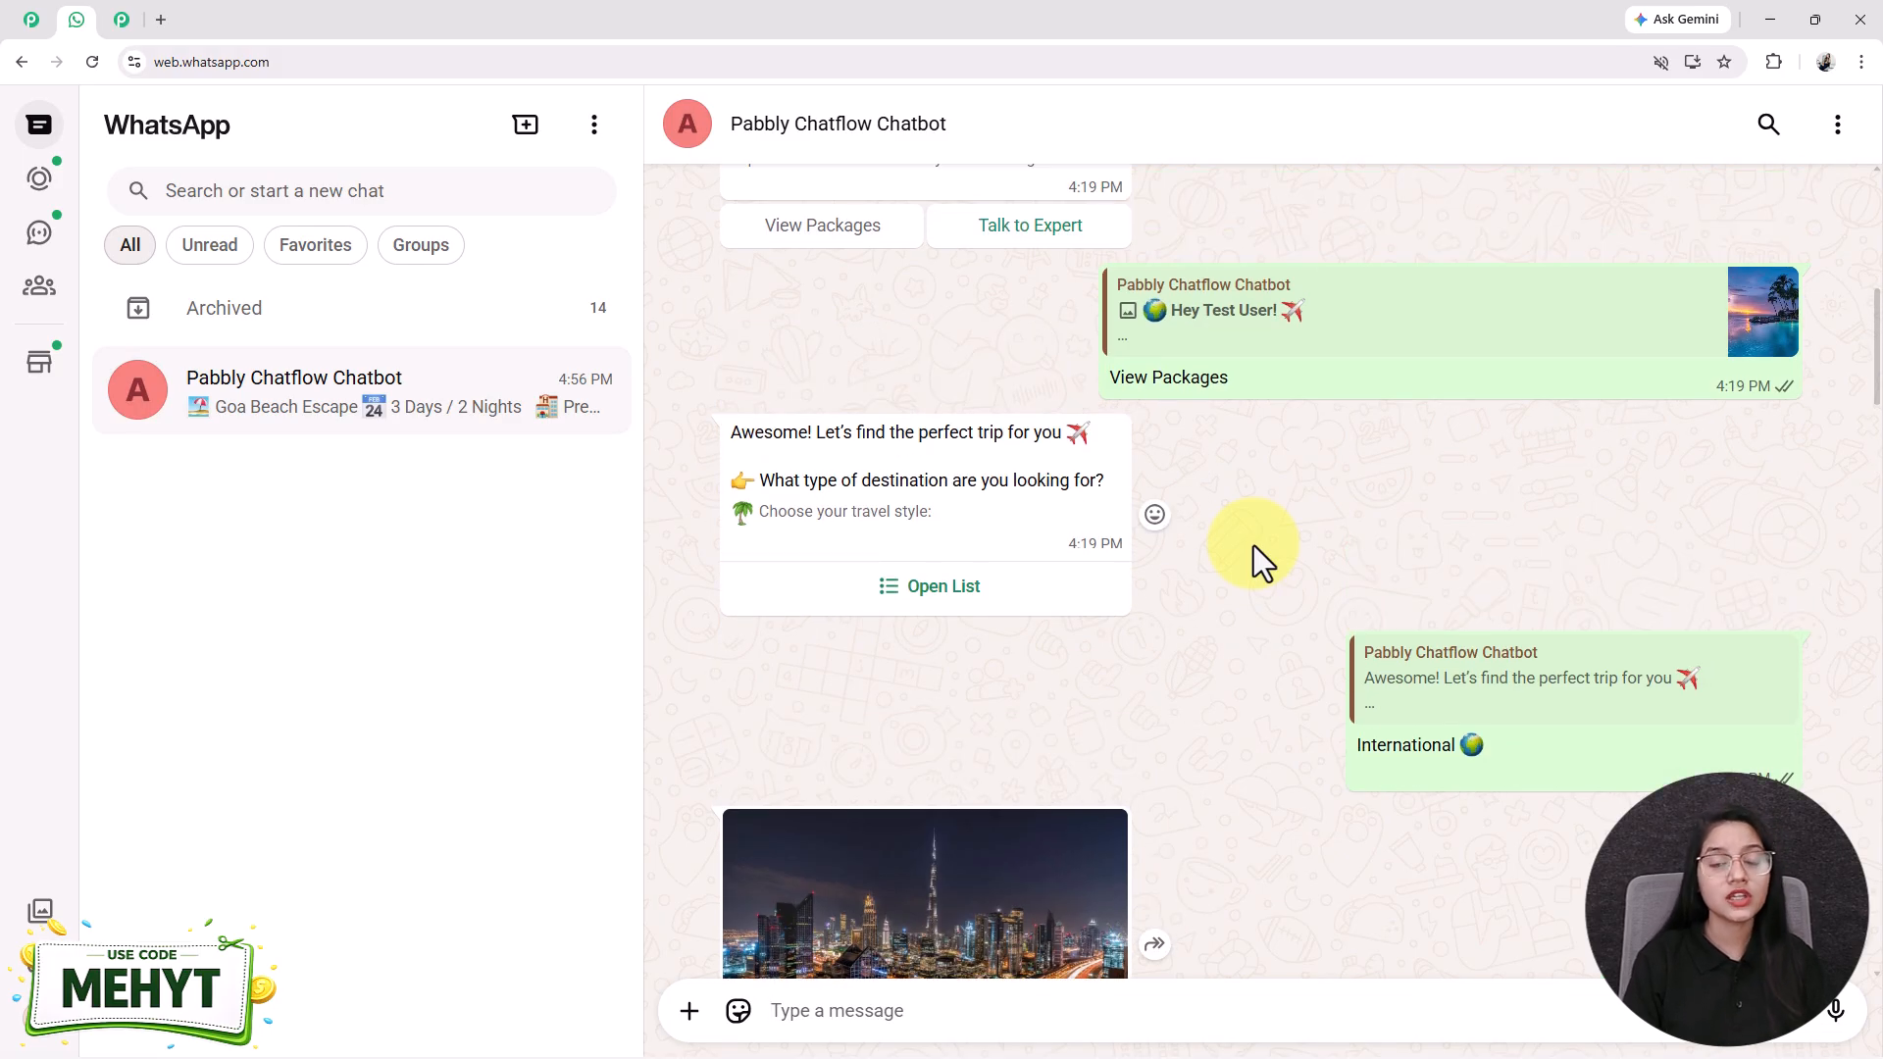
scroll(1254, 546, "up", 4)
scroll(1253, 546, "up", 3)
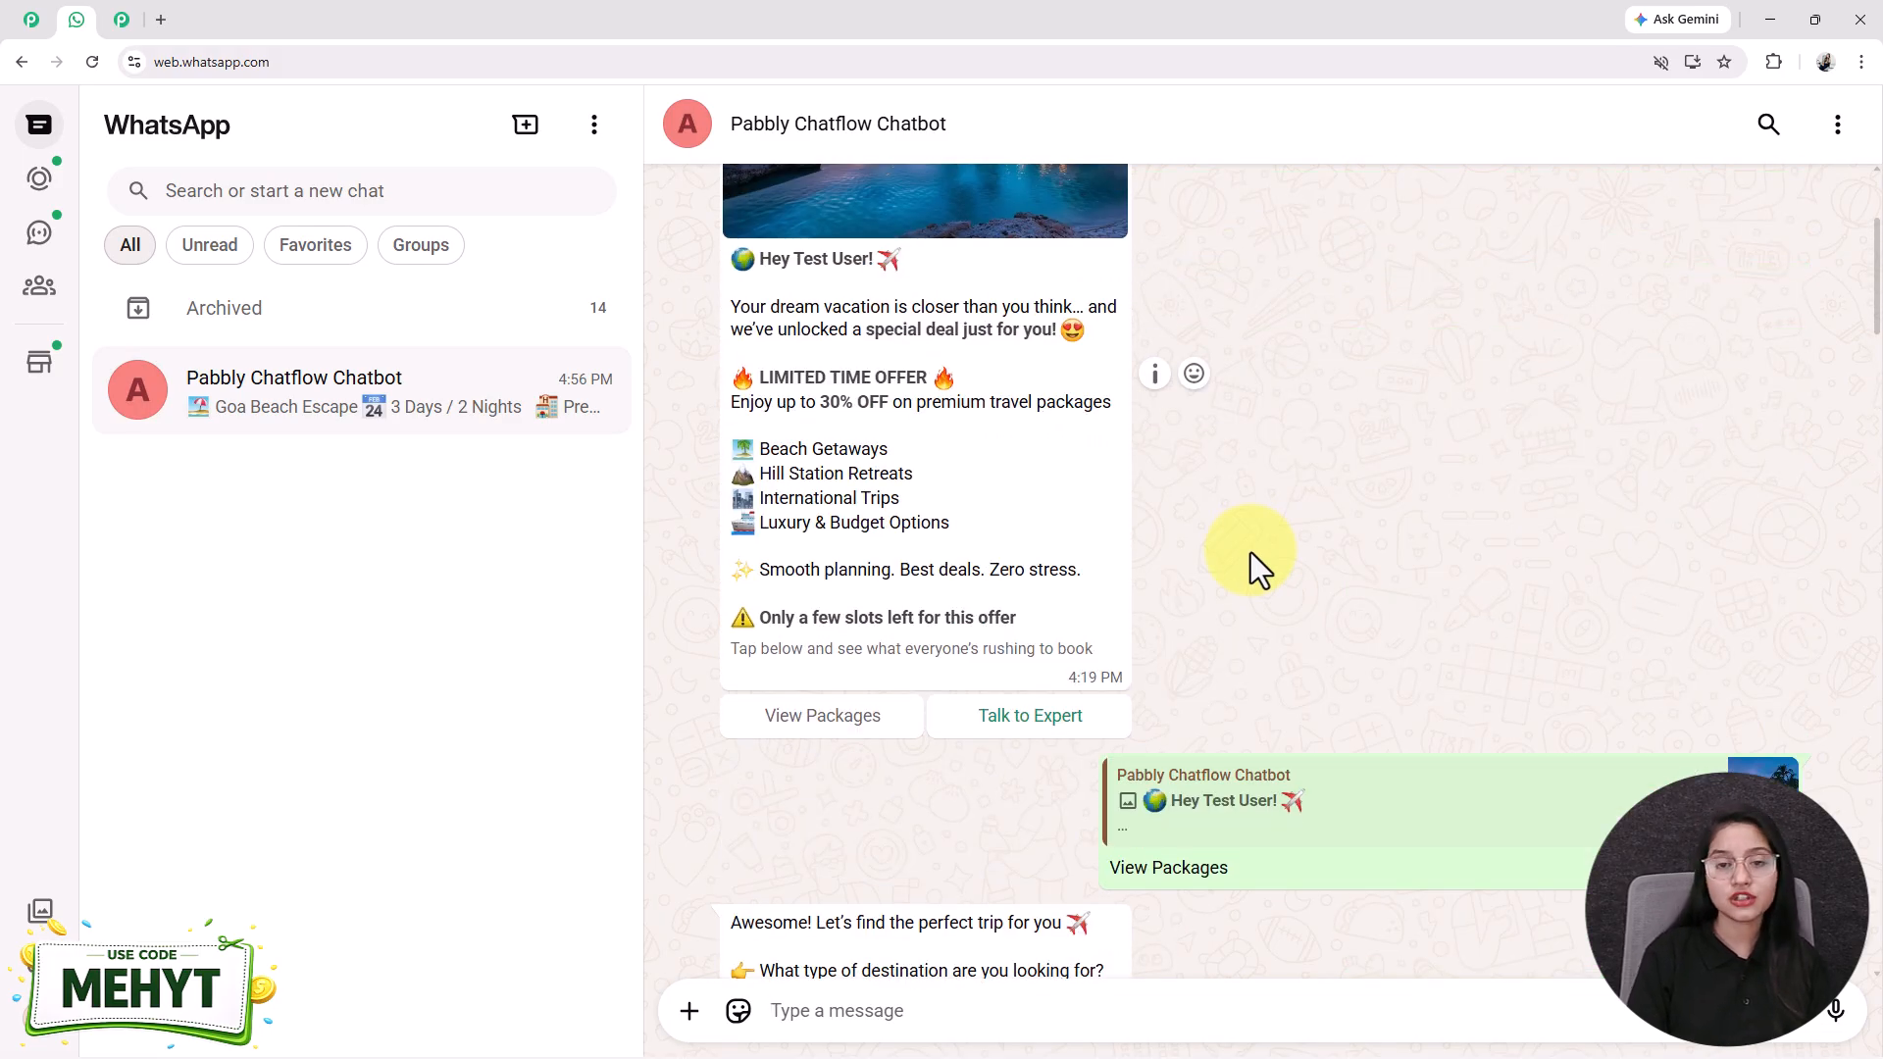
scroll(1254, 551, "down", 14)
scroll(1259, 562, "down", 15)
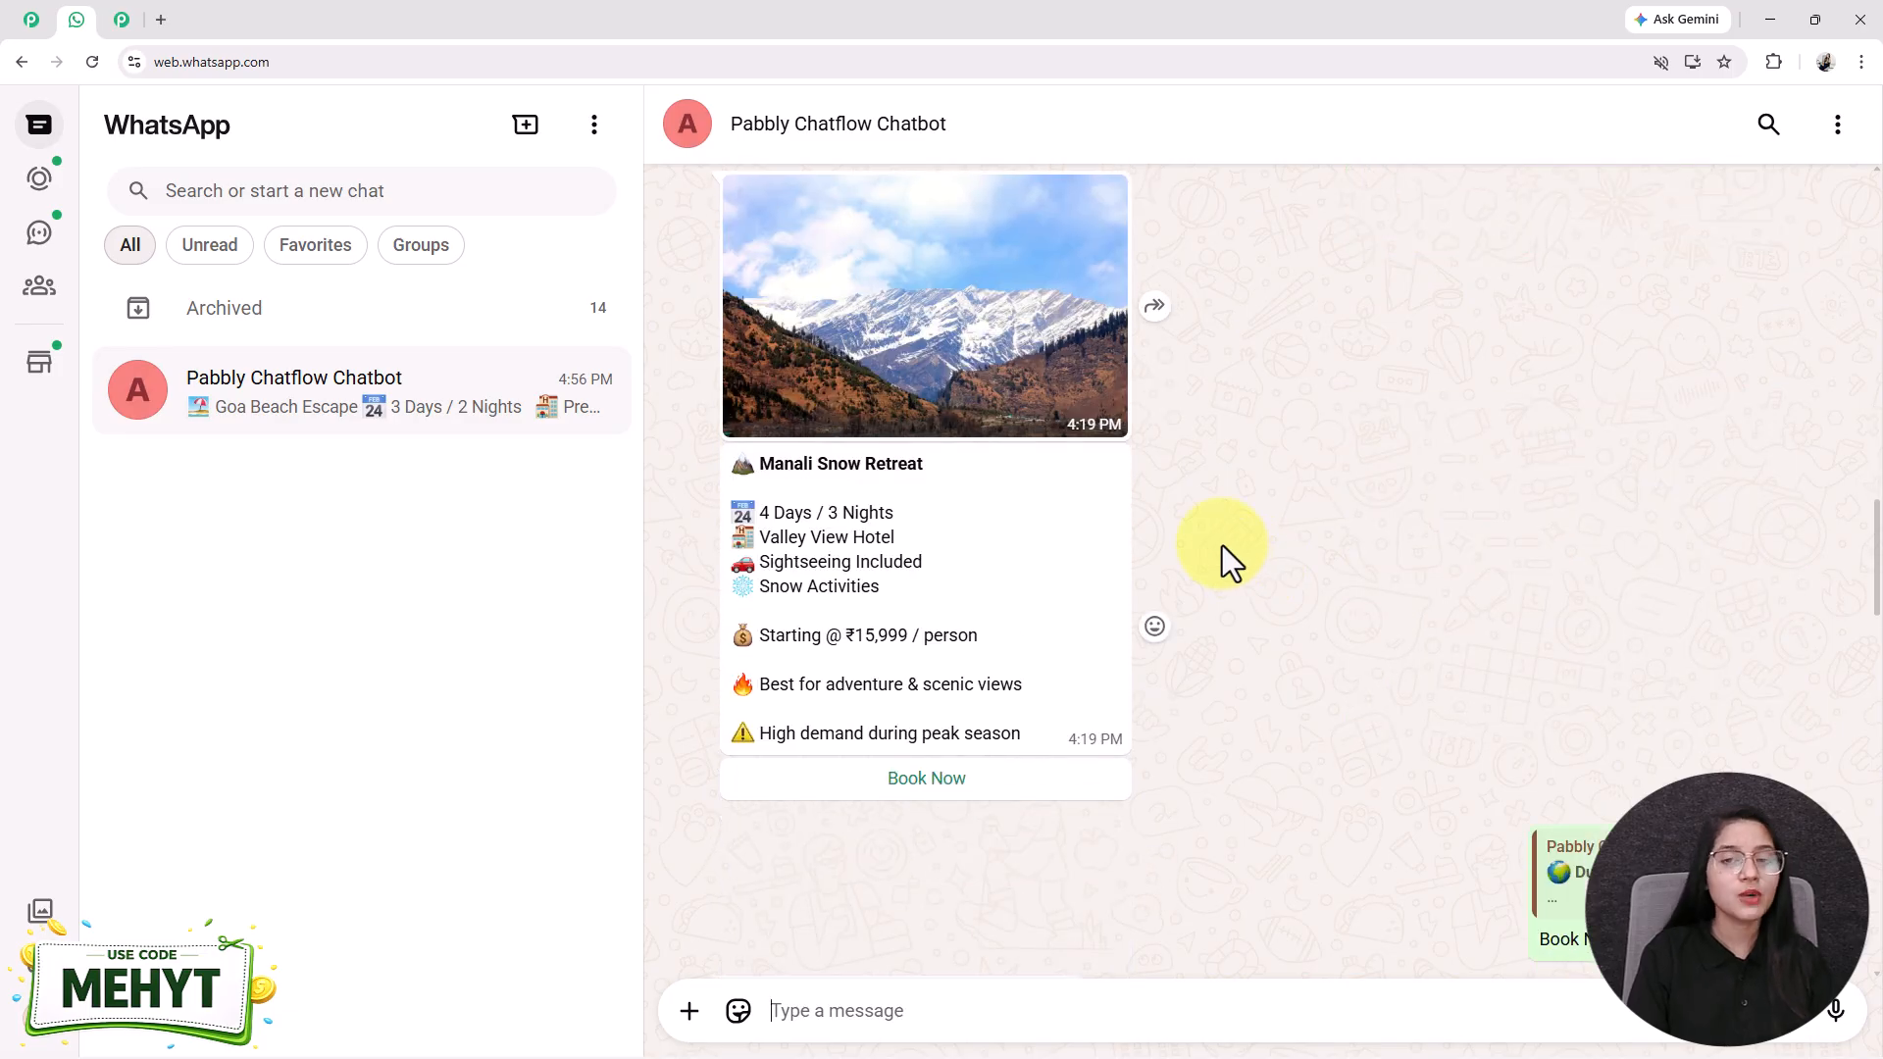
scroll(1239, 555, "down", 10)
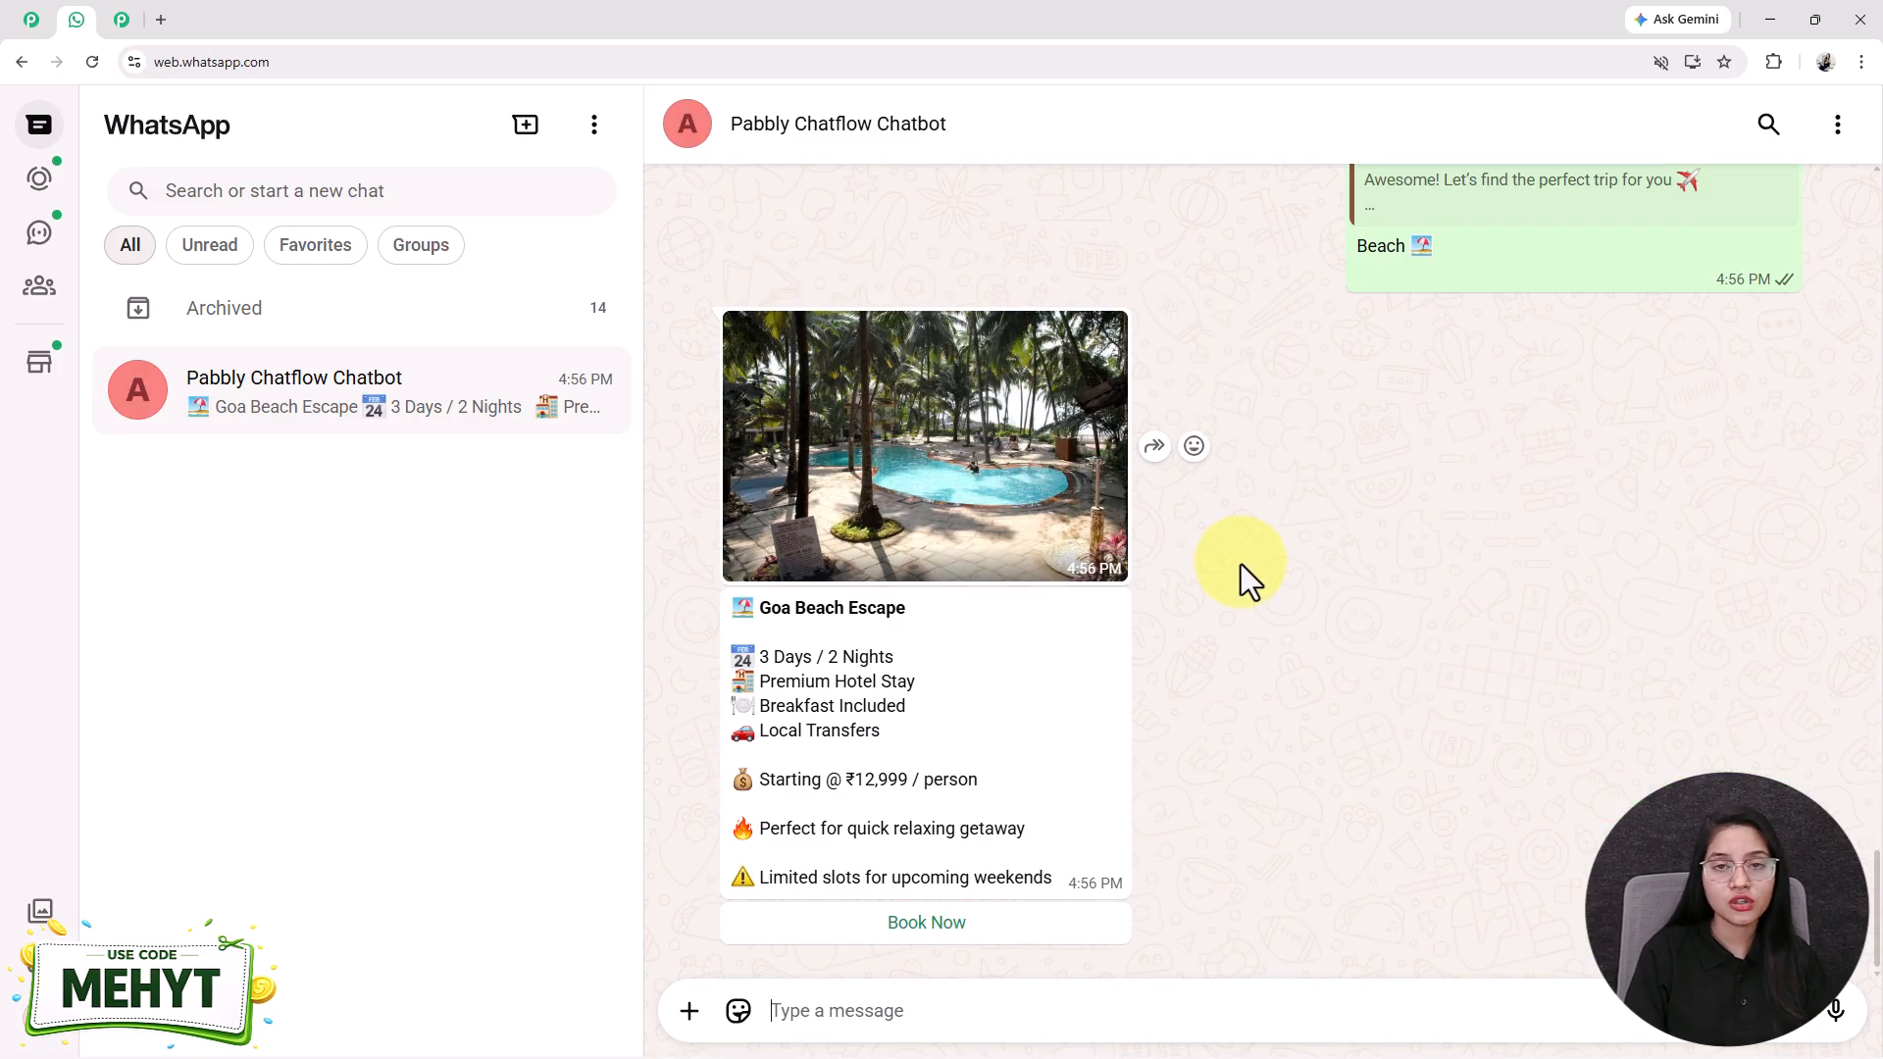
scroll(1240, 563, "up", 10)
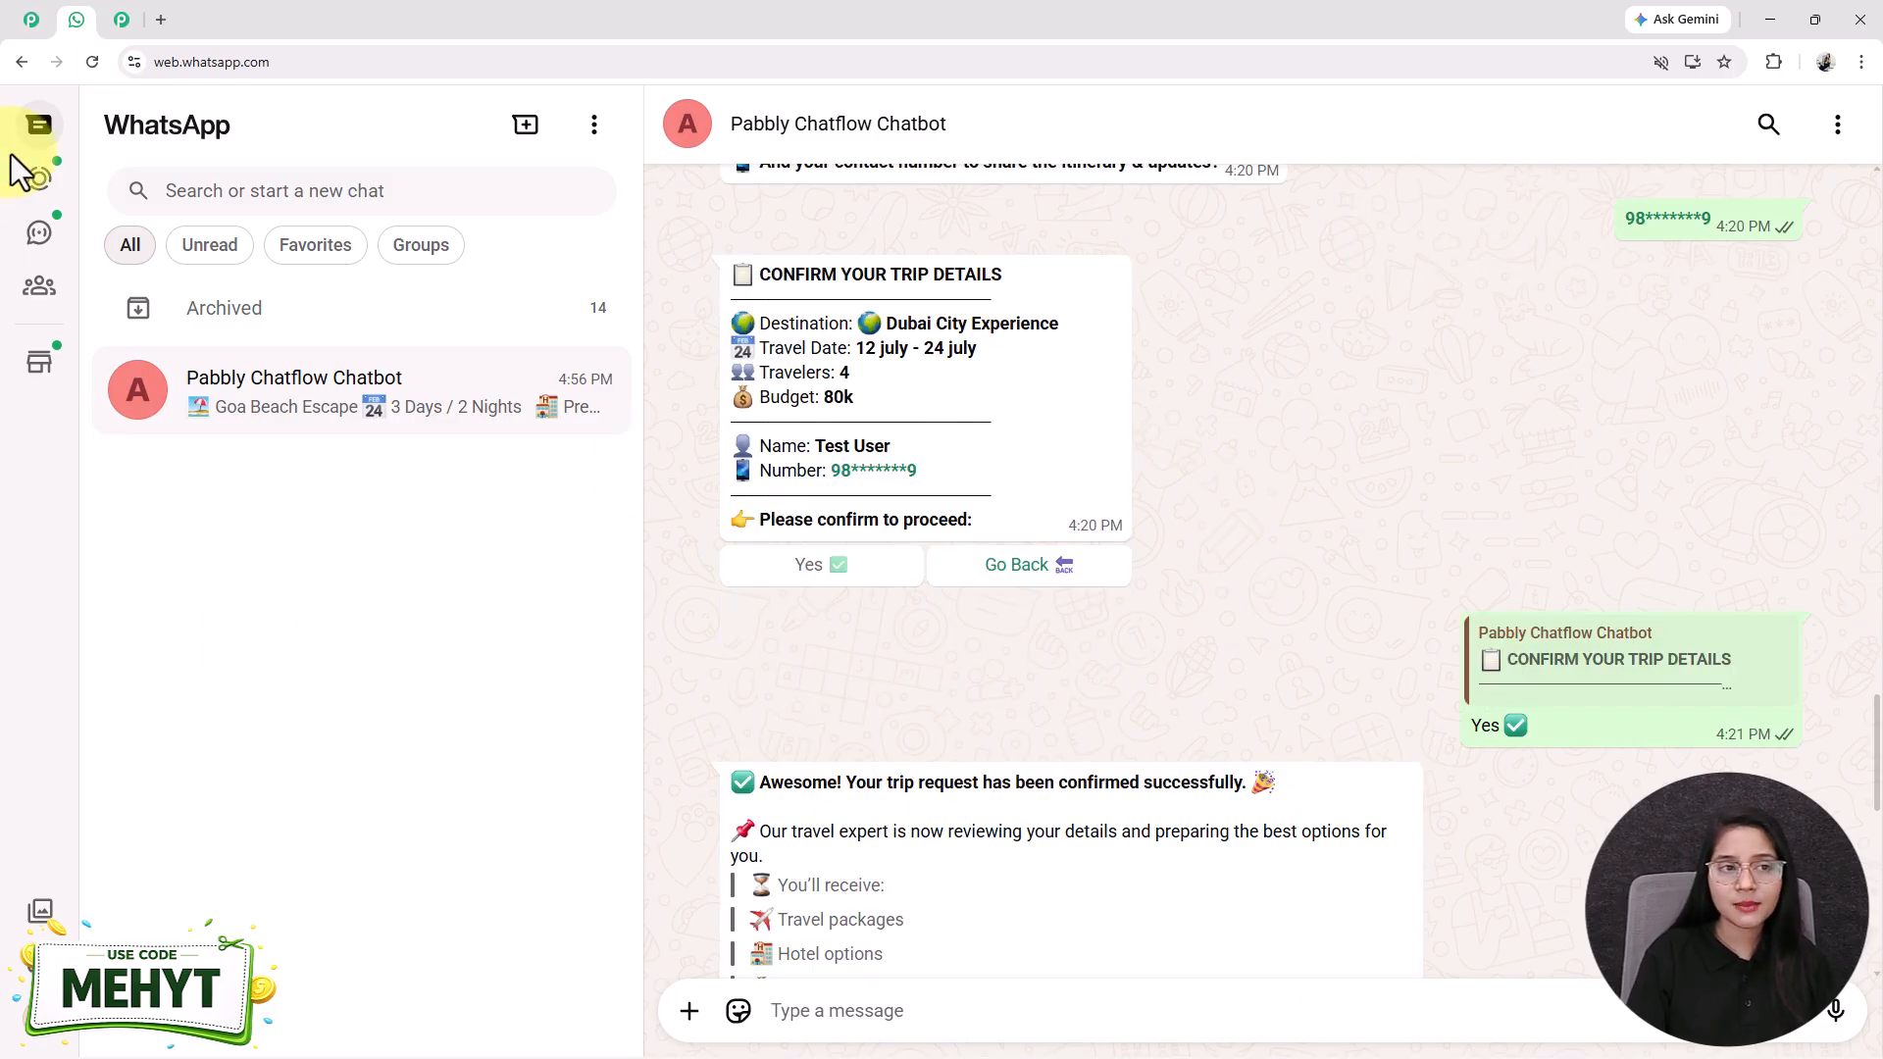
- Switch to the Pabbly Chatflow website and dismiss the promotional offer pop-up
left_click(30, 19)
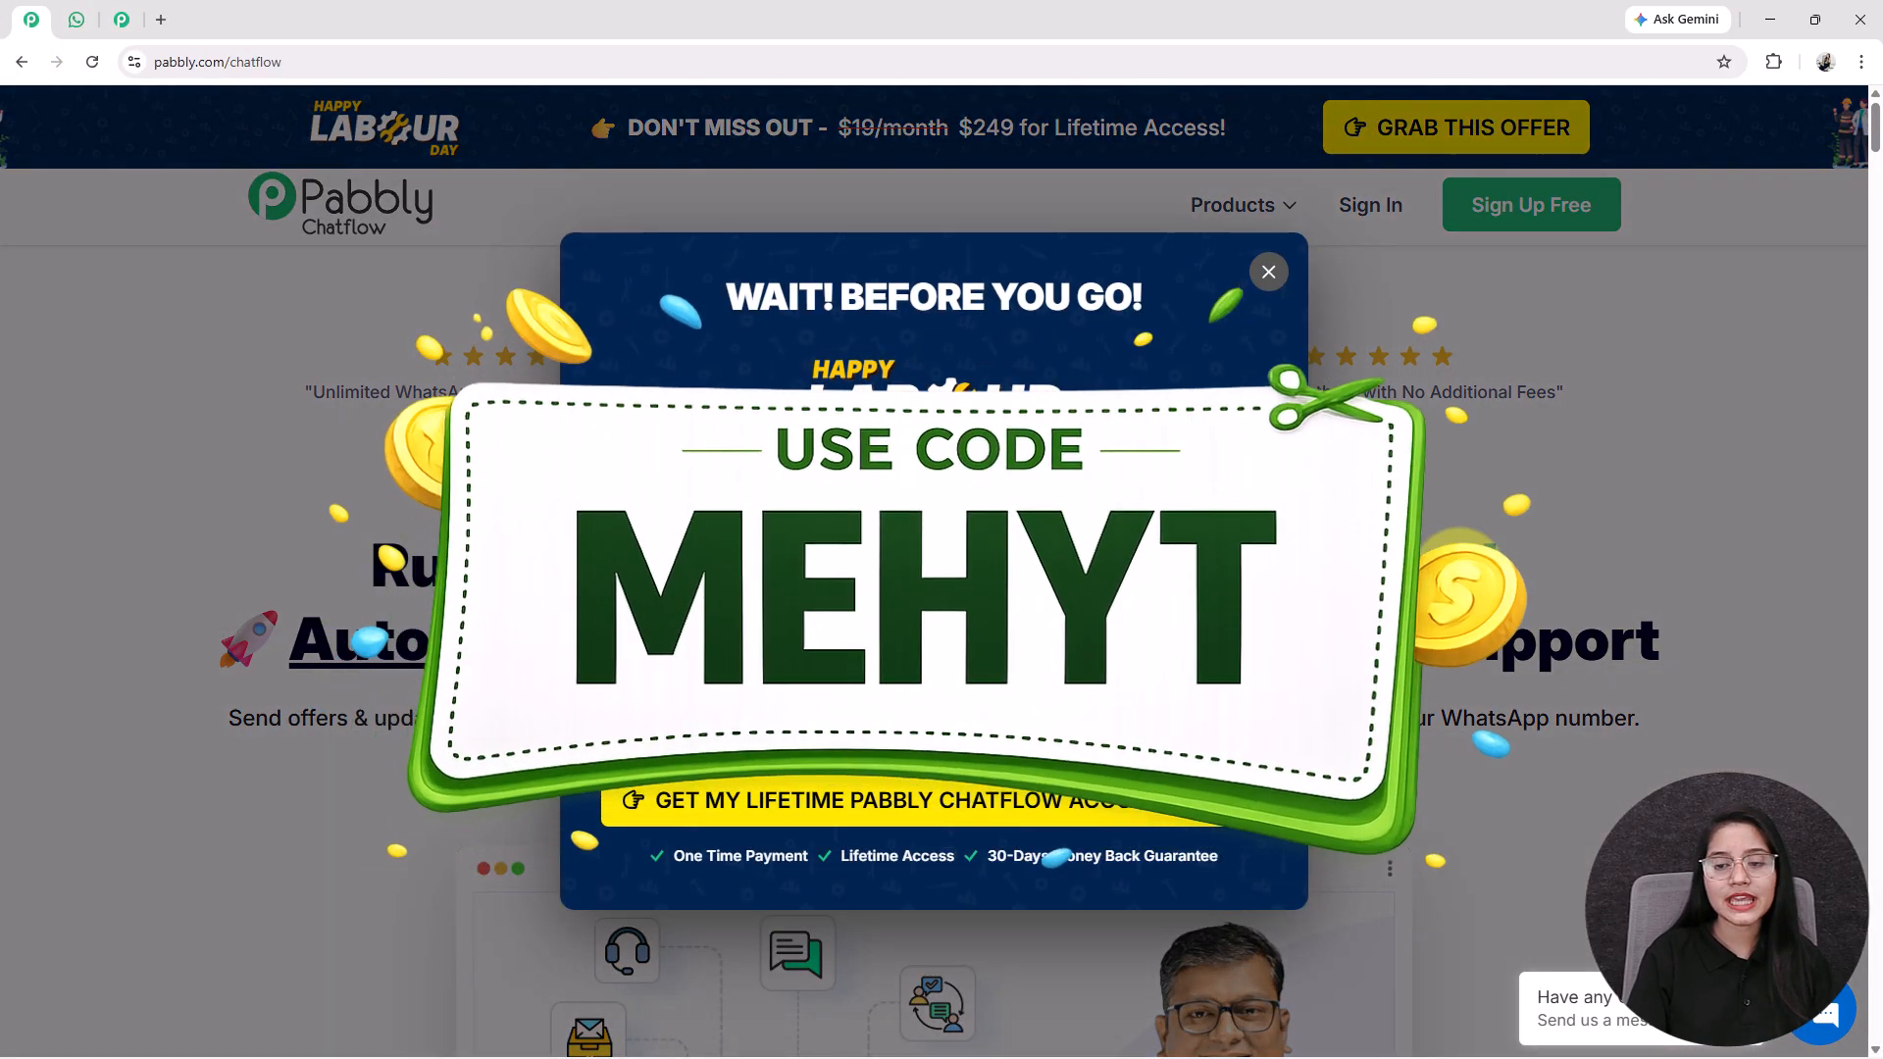
left_click(1542, 727)
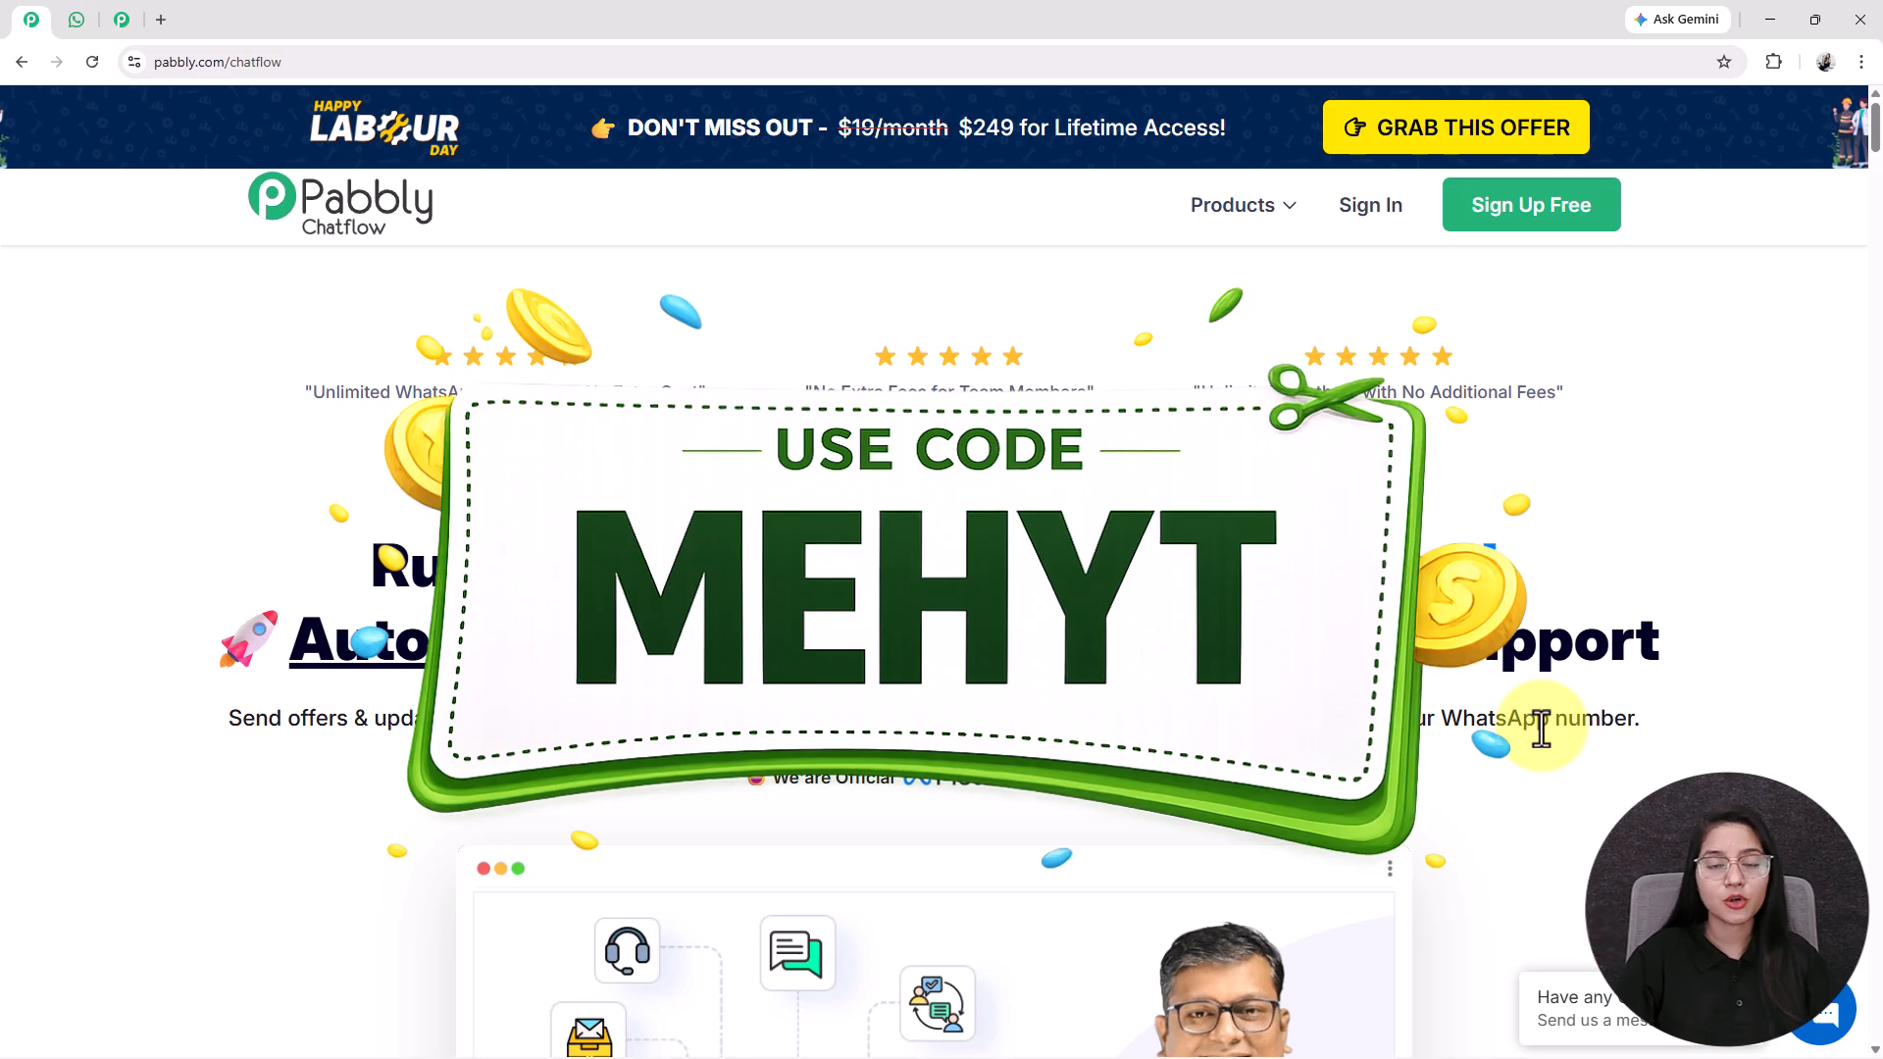